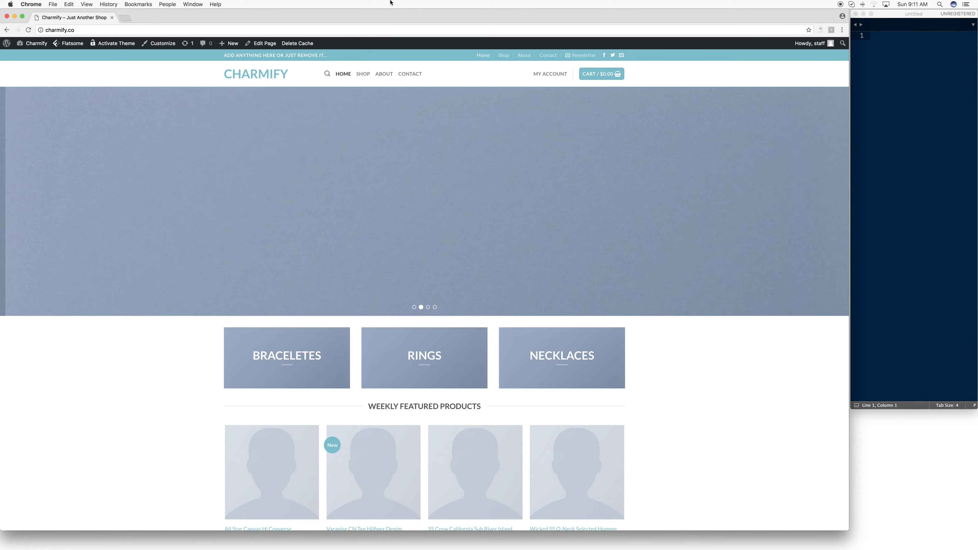
- Look over the Charmify home page and open the site's WordPress dashboard
{"action": "scroll", "coordinate": [443, 149], "scroll_direction": "down", "scroll_amount": 10}
{"action": "scroll", "coordinate": [443, 149], "scroll_direction": "down", "scroll_amount": 12}
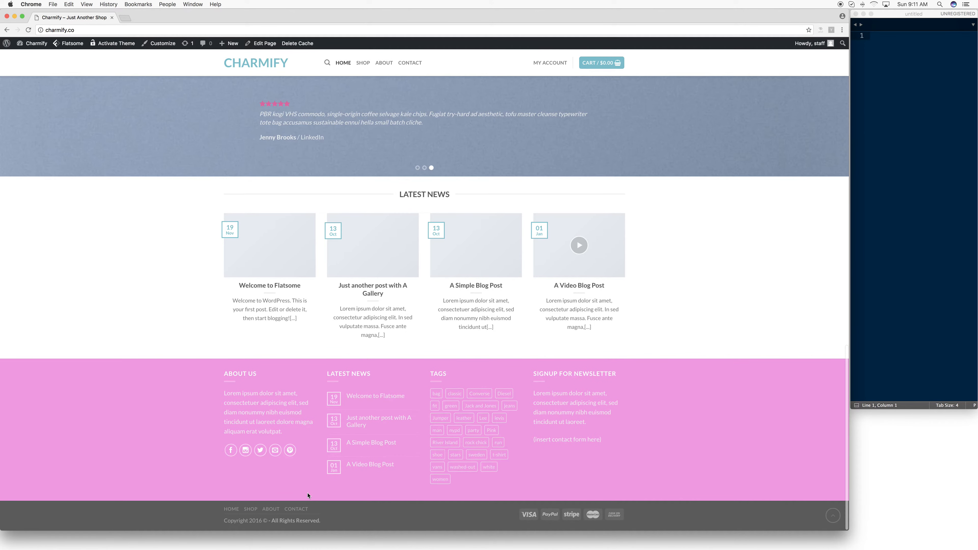
{"action": "scroll", "coordinate": [309, 496], "scroll_direction": "up", "scroll_amount": 15}
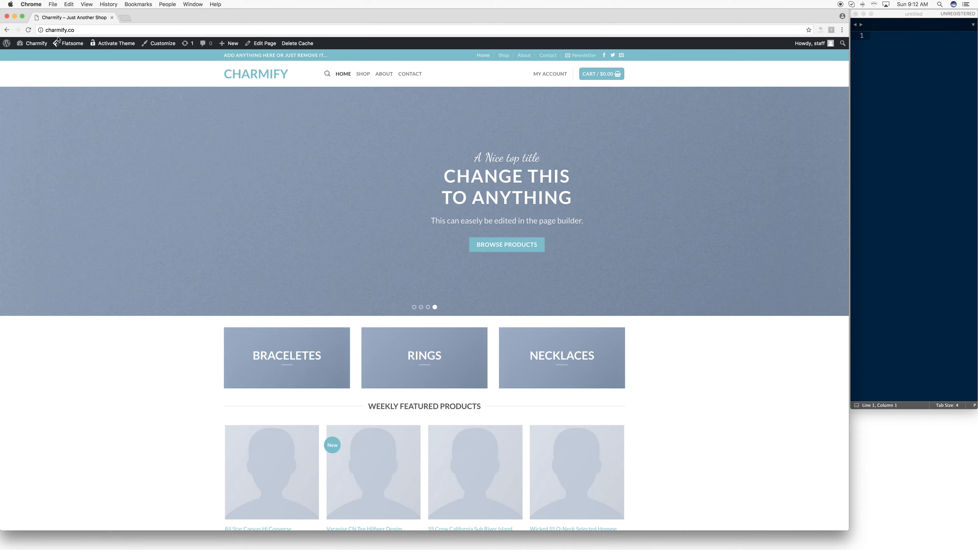
{"action": "mouse_move", "coordinate": [36, 47]}
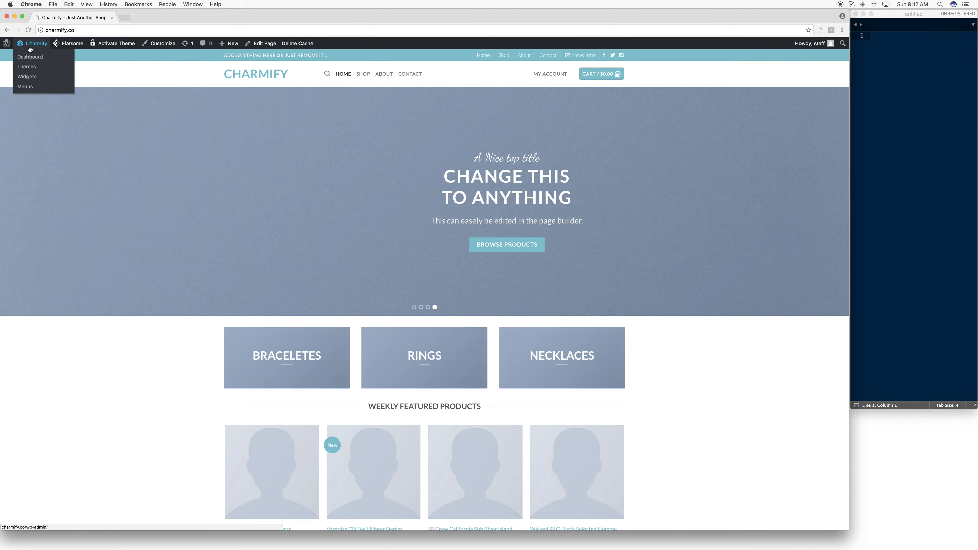
{"action": "left_click", "coordinate": [24, 59]}
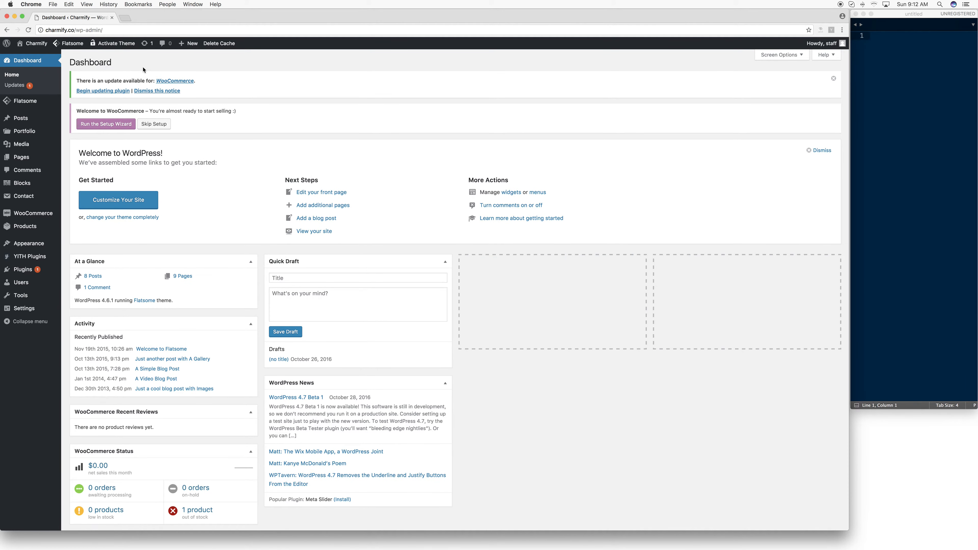
- Add a new page and open it in the UX Builder
{"action": "mouse_move", "coordinate": [47, 250]}
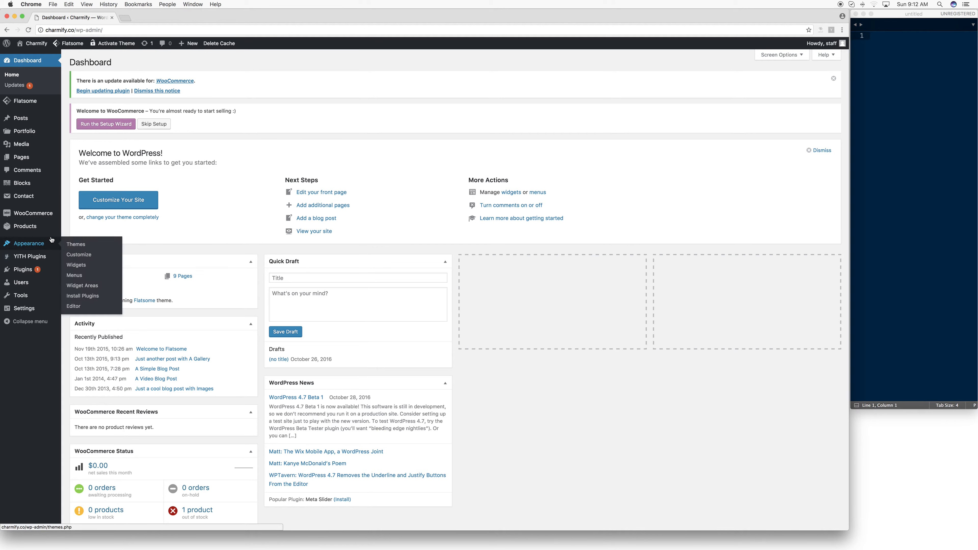
{"action": "mouse_move", "coordinate": [28, 157]}
{"action": "left_click", "coordinate": [90, 171]}
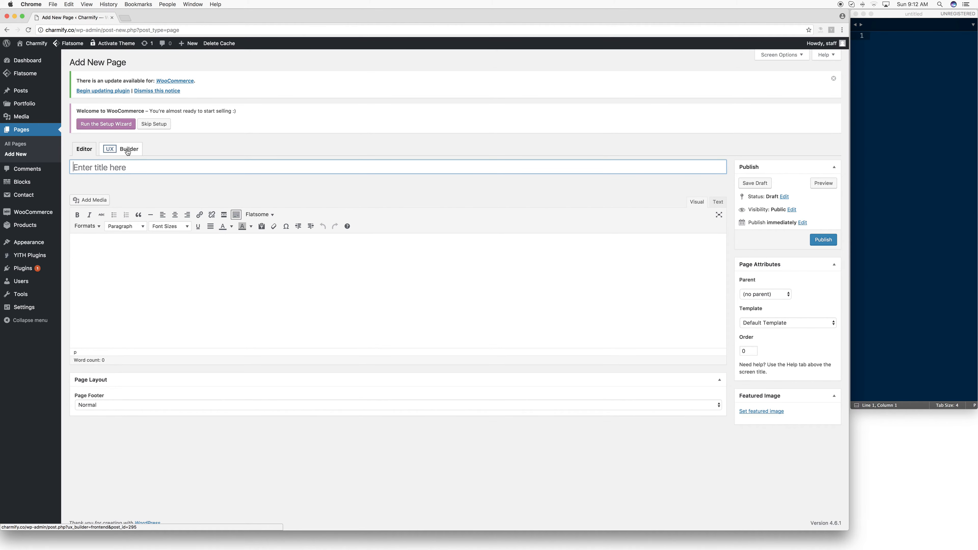
{"action": "left_click", "coordinate": [117, 153]}
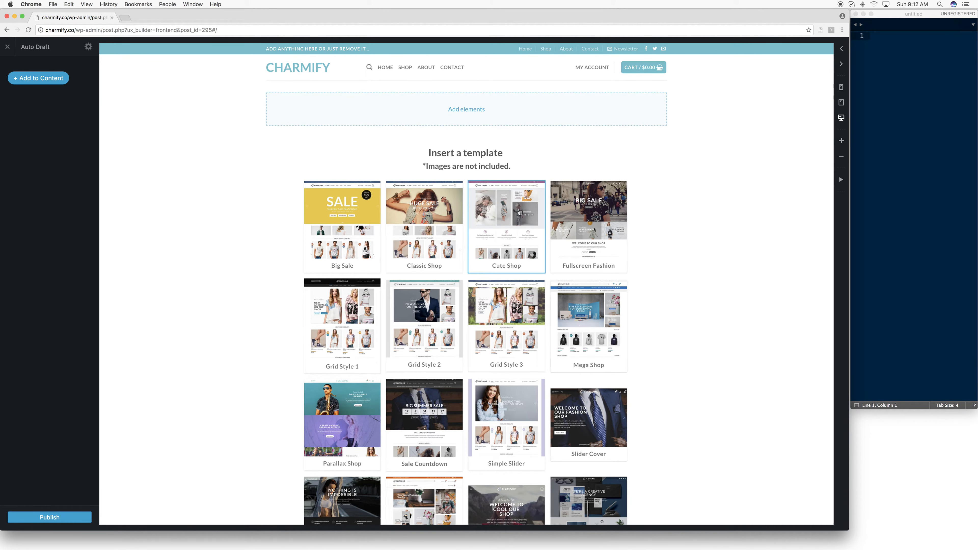
- Look through the page templates offered for insertion, from Big Sale to Freelancer
{"action": "scroll", "coordinate": [443, 468], "scroll_direction": "down", "scroll_amount": 1}
{"action": "scroll", "coordinate": [443, 467], "scroll_direction": "down", "scroll_amount": 8}
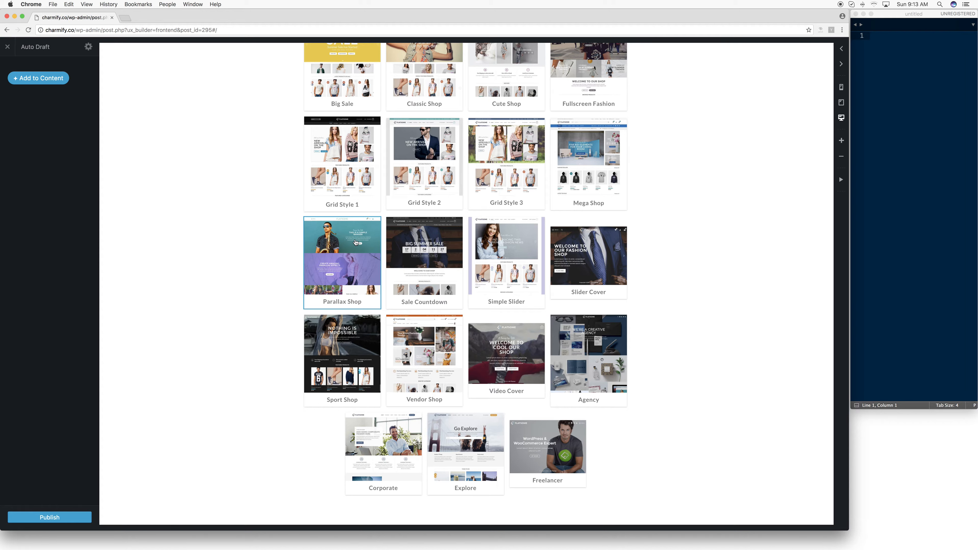
{"action": "scroll", "coordinate": [357, 239], "scroll_direction": "up", "scroll_amount": 3}
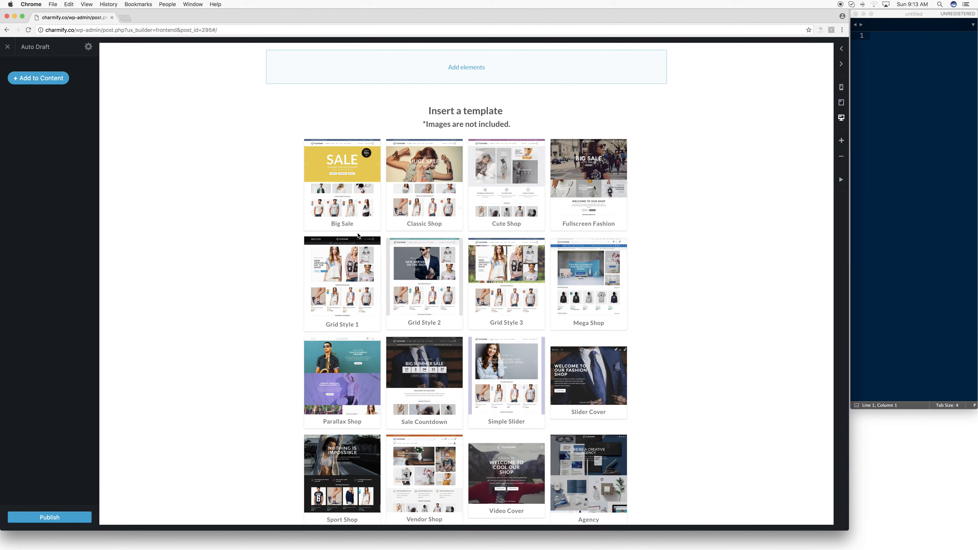
{"action": "scroll", "coordinate": [413, 284], "scroll_direction": "down", "scroll_amount": 4}
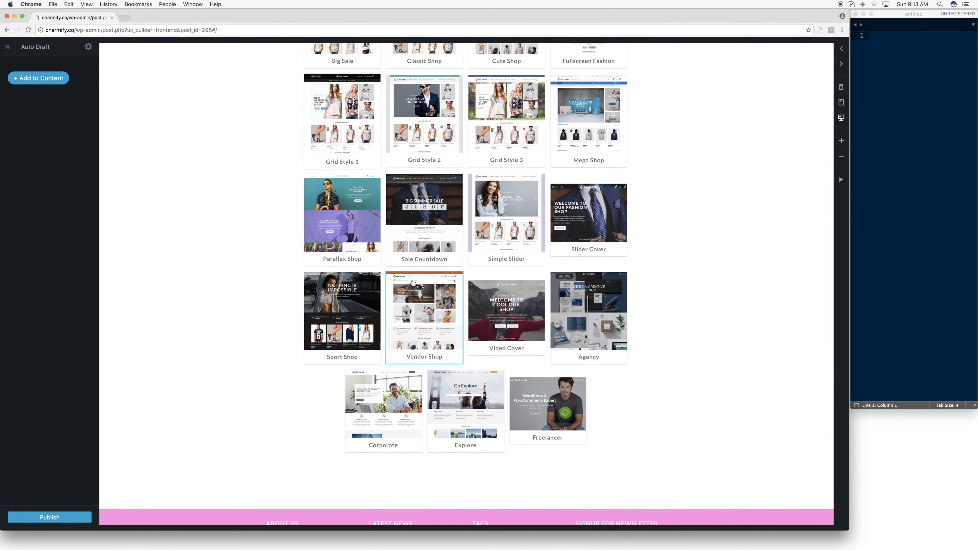
{"action": "scroll", "coordinate": [413, 284], "scroll_direction": "up", "scroll_amount": 5}
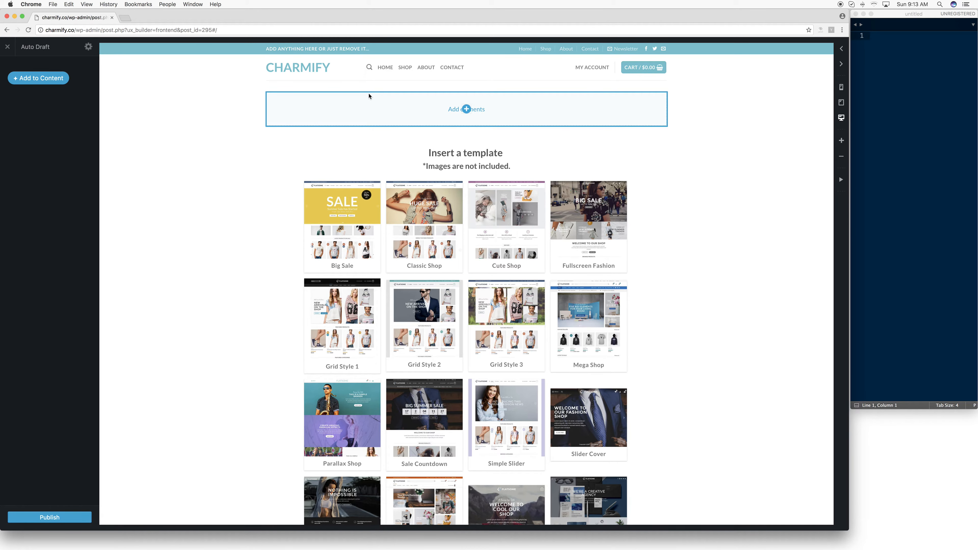
- Browse the layout, content and shop elements available for the empty page and add a Row
{"action": "left_click", "coordinate": [466, 110]}
{"action": "scroll", "coordinate": [467, 108], "scroll_direction": "down", "scroll_amount": 2}
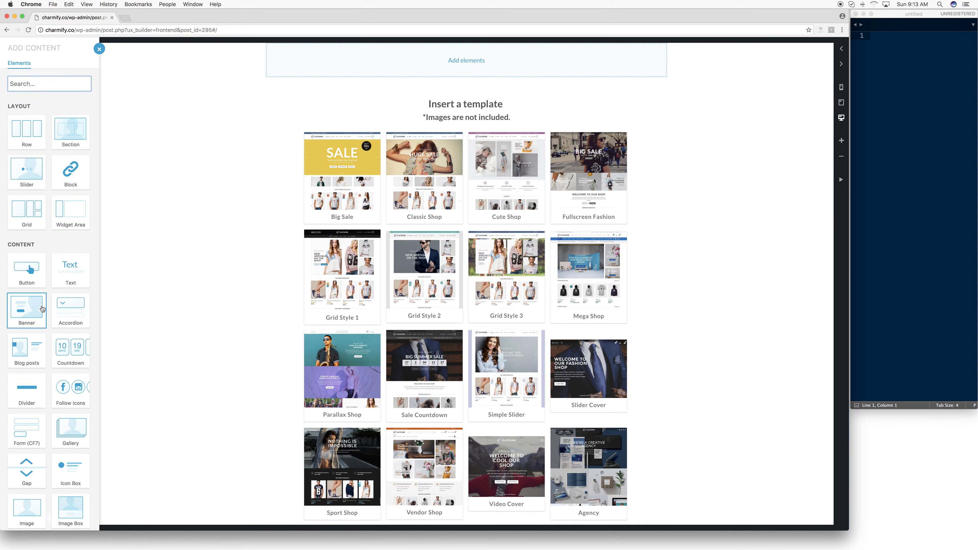
{"action": "scroll", "coordinate": [71, 330], "scroll_direction": "down", "scroll_amount": 15}
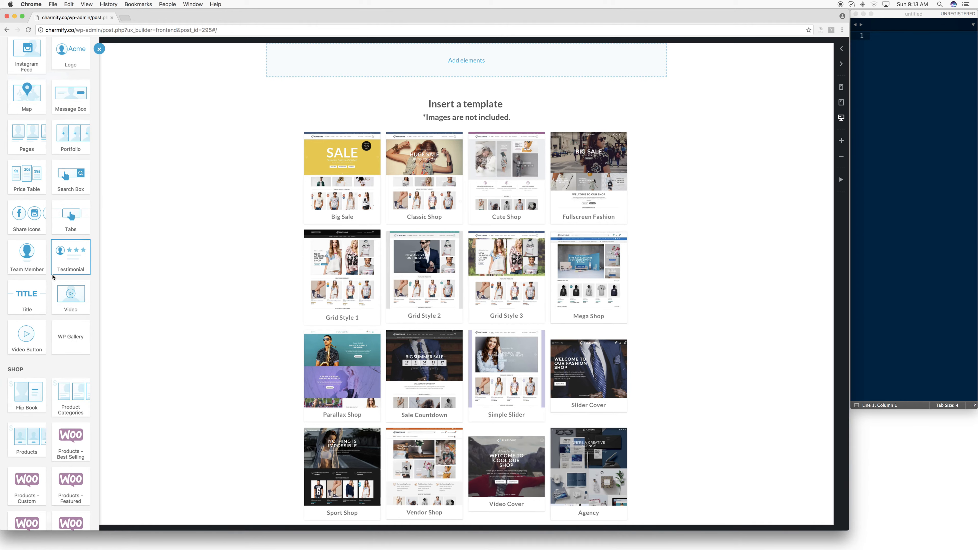
{"action": "scroll", "coordinate": [17, 319], "scroll_direction": "down", "scroll_amount": 3}
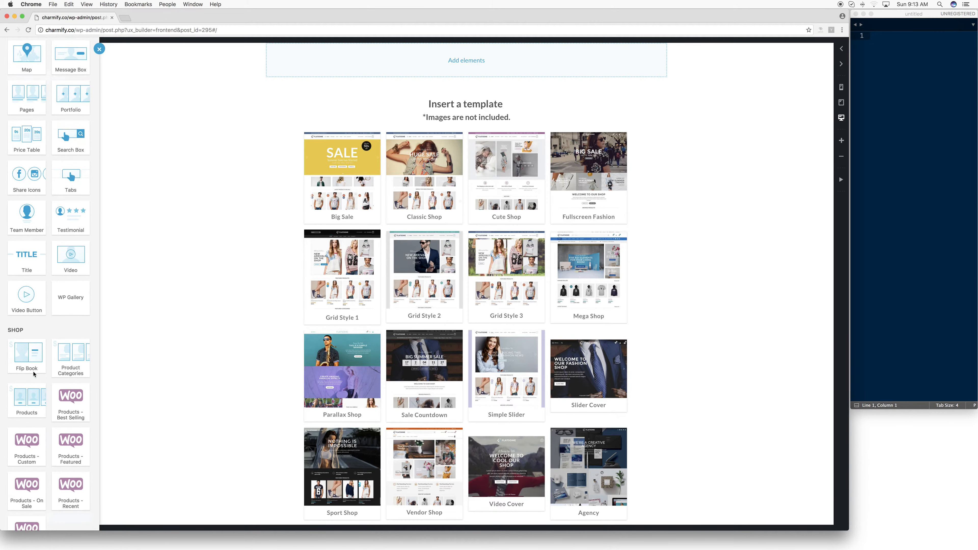
{"action": "scroll", "coordinate": [57, 342], "scroll_direction": "down", "scroll_amount": 2}
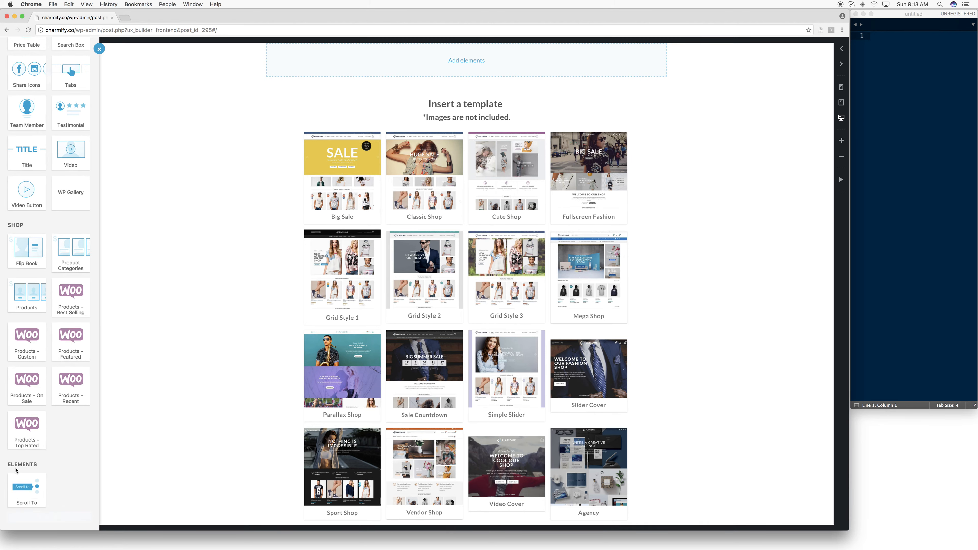
{"action": "scroll", "coordinate": [33, 467], "scroll_direction": "up", "scroll_amount": 3}
{"action": "scroll", "coordinate": [33, 467], "scroll_direction": "down", "scroll_amount": 3}
{"action": "scroll", "coordinate": [31, 497], "scroll_direction": "up", "scroll_amount": 15}
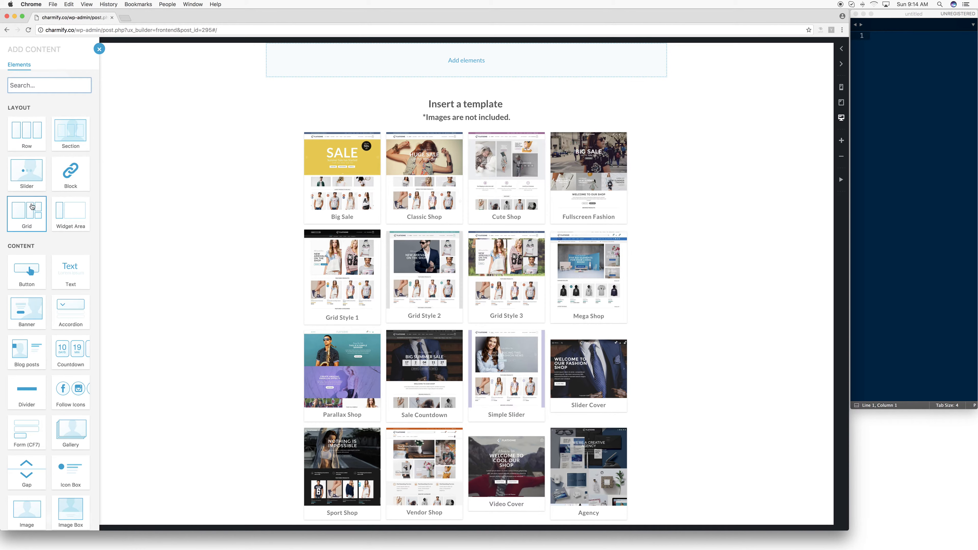
{"action": "left_click", "coordinate": [31, 149]}
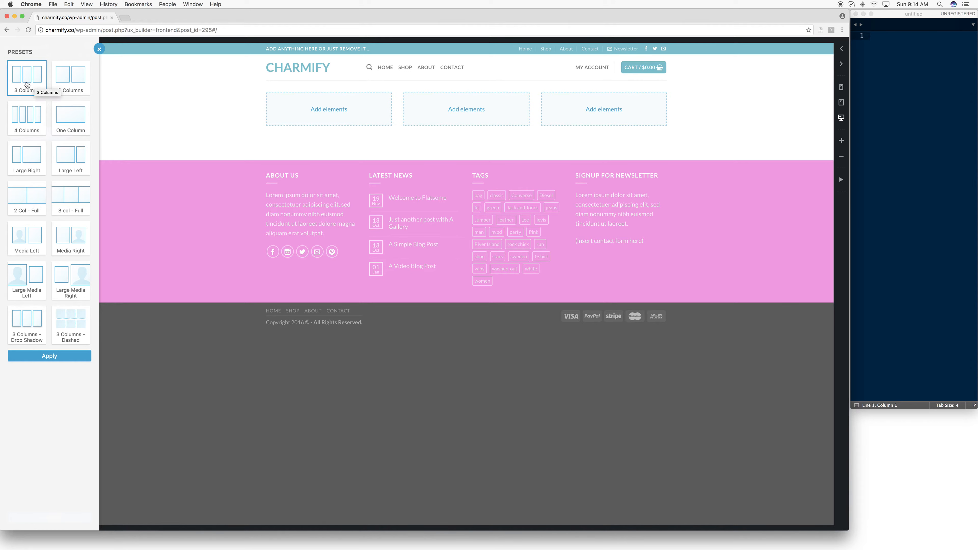
- Preview the 2 Columns, 4 Columns, Large Media Left and 3 Columns - Drop Shadow presets for the row
{"action": "left_click", "coordinate": [59, 79]}
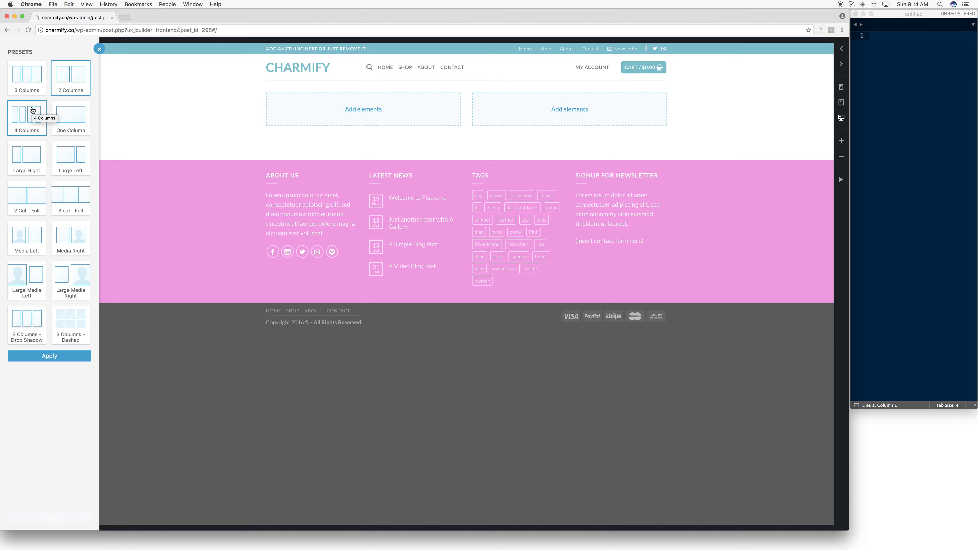
{"action": "left_click", "coordinate": [33, 111]}
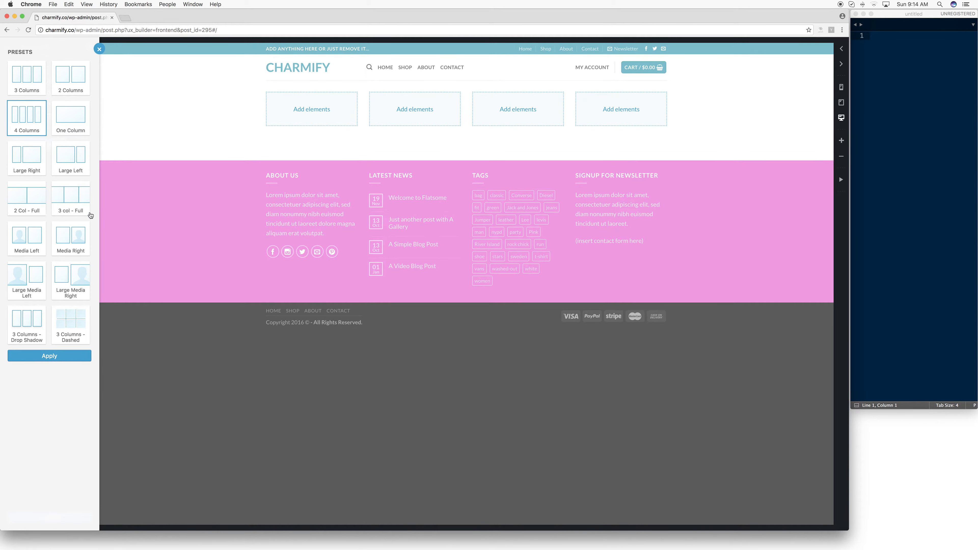
{"action": "left_click", "coordinate": [39, 285]}
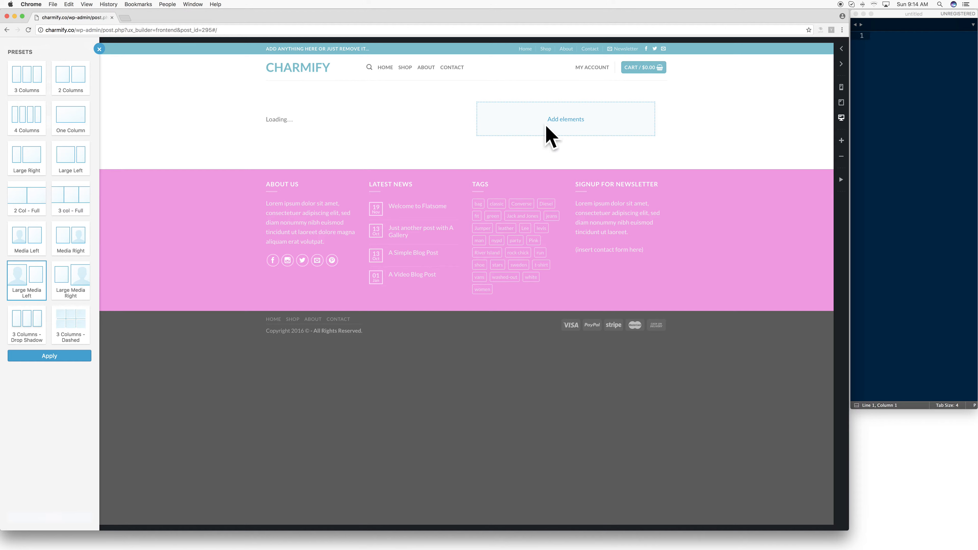
{"action": "left_click", "coordinate": [70, 319]}
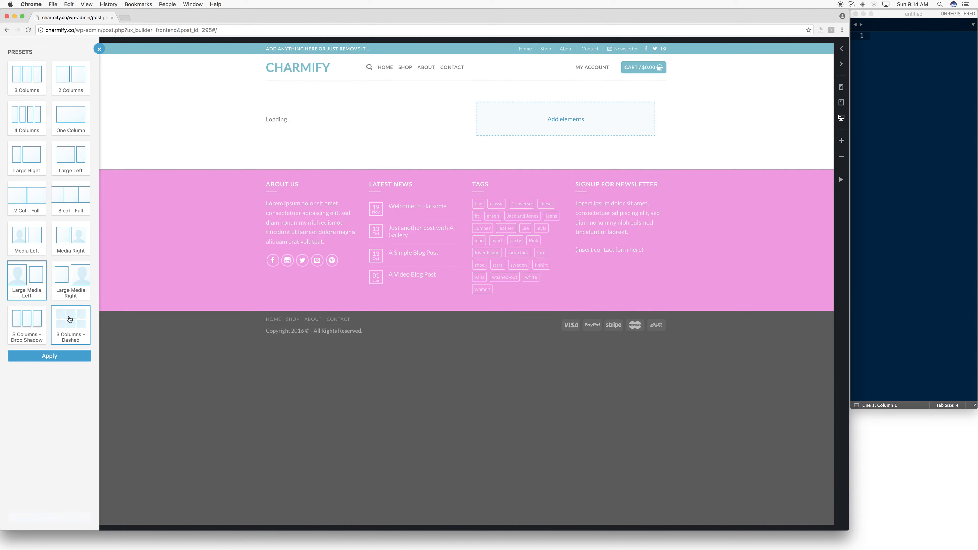
{"action": "left_click", "coordinate": [33, 327]}
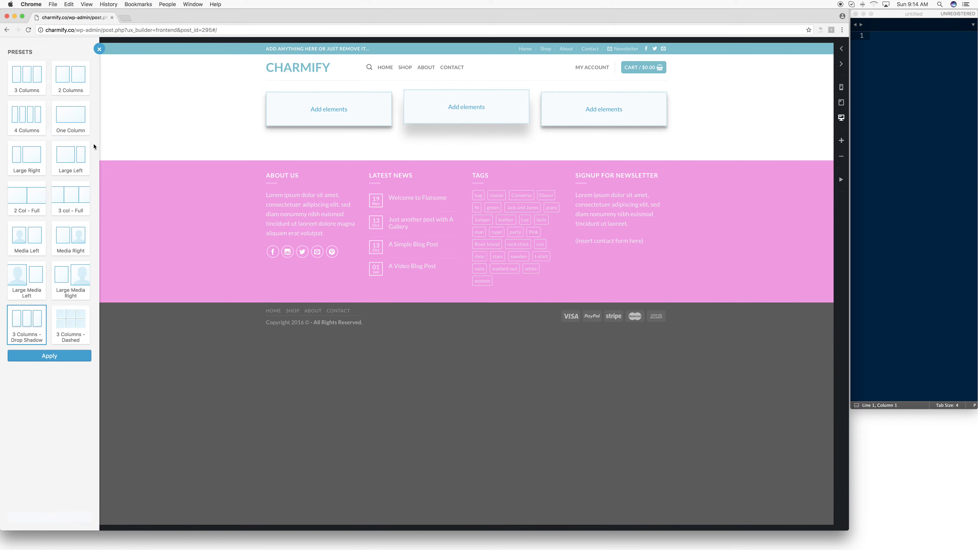
- Apply the 3 Columns preset to the new row
{"action": "left_click", "coordinate": [22, 80]}
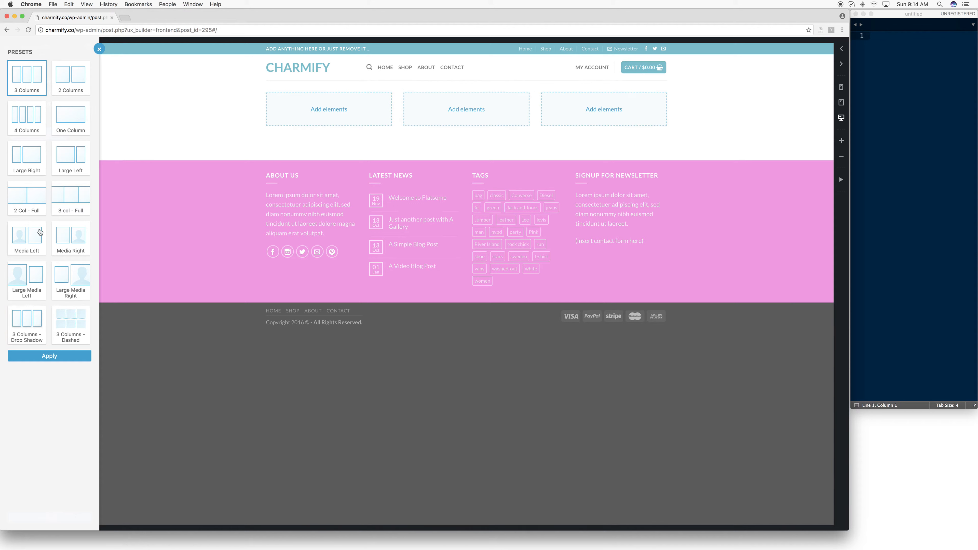
{"action": "left_click", "coordinate": [49, 356]}
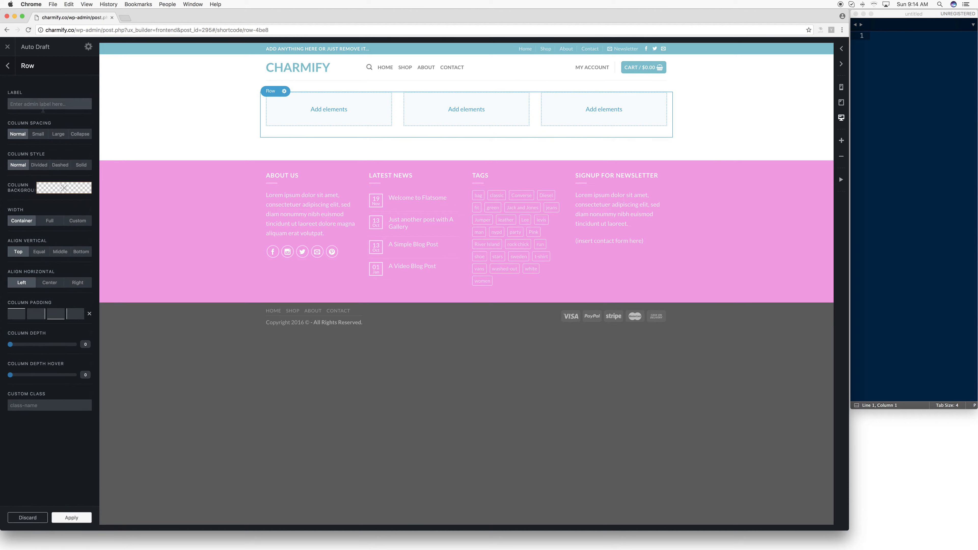
- Label the row kksdf and apply its options
{"action": "left_click", "coordinate": [61, 104]}
{"action": "type", "text": "kksdf"}
{"action": "left_click", "coordinate": [73, 519]}
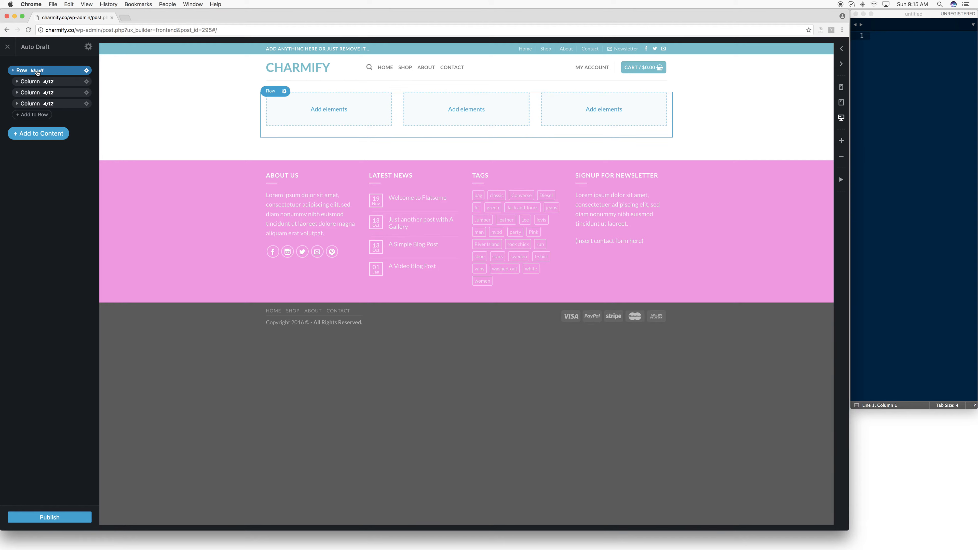
- Reopen the row's options and change its label to Top Row
{"action": "left_click", "coordinate": [88, 71]}
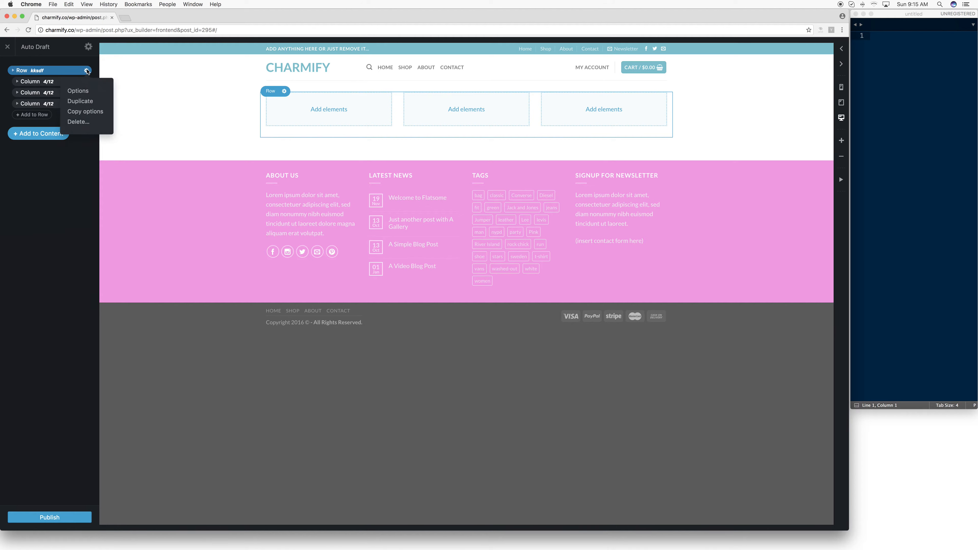
{"action": "left_click", "coordinate": [79, 93]}
{"action": "double_click", "coordinate": [43, 105]}
{"action": "type", "text": "Top Row"}
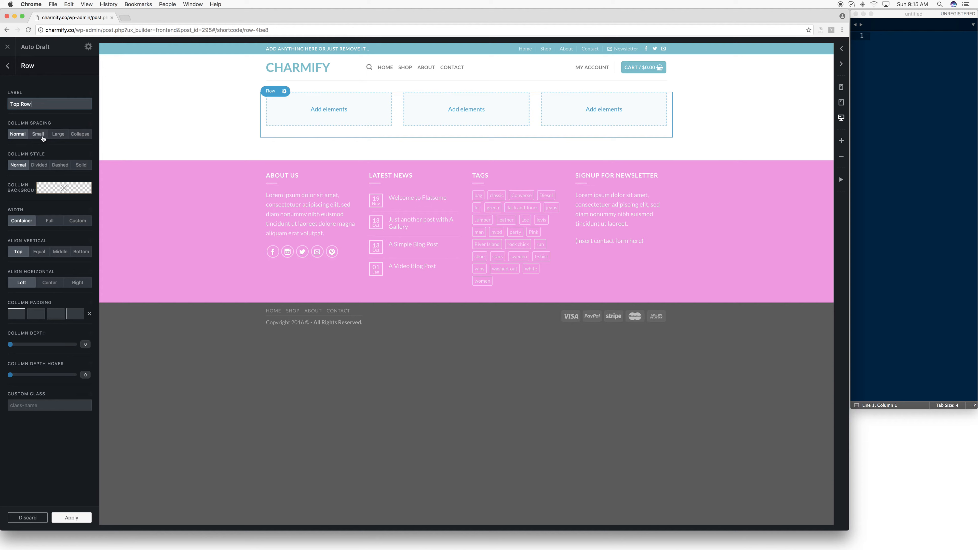
- Preview the Divided and Dashed column styles for the row, and set the style to Solid
{"action": "left_click", "coordinate": [43, 167]}
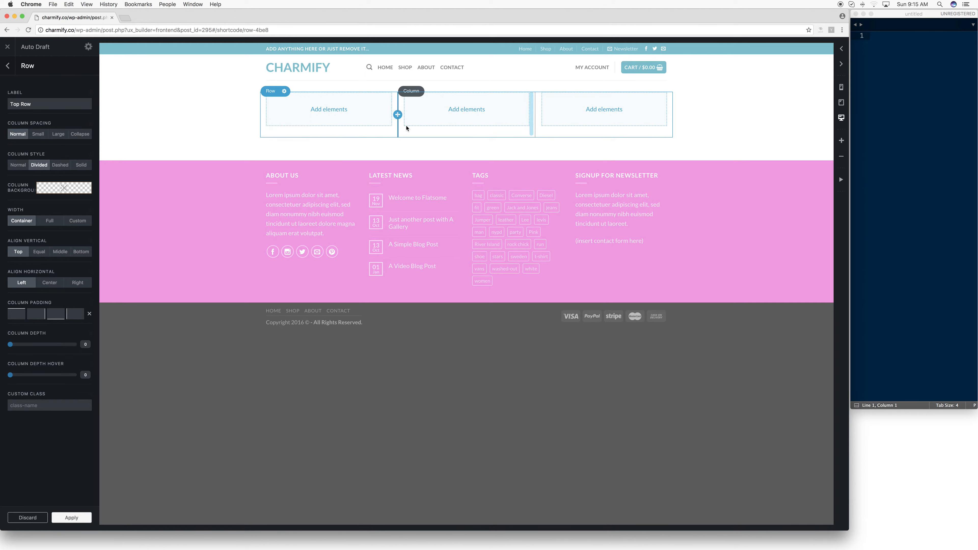
{"action": "left_click", "coordinate": [66, 169]}
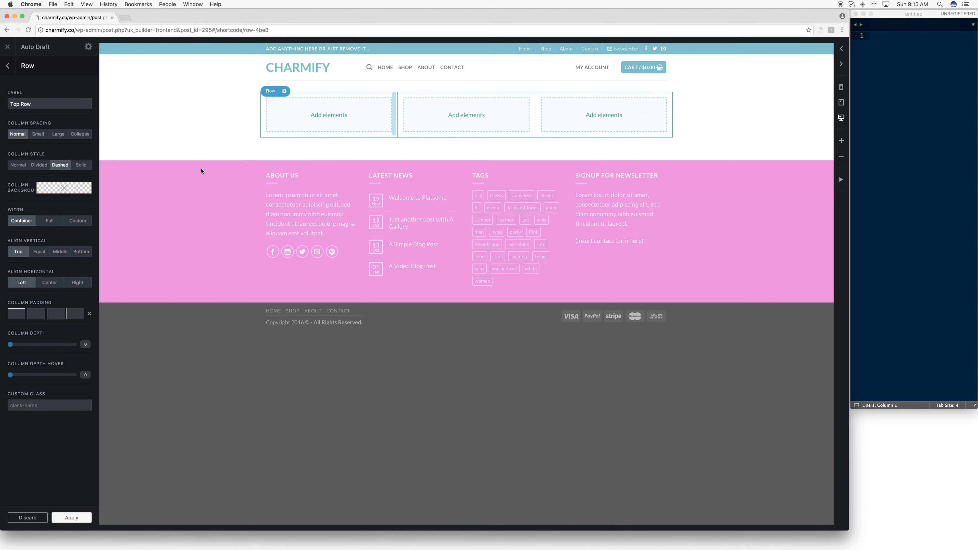
{"action": "left_click", "coordinate": [81, 167]}
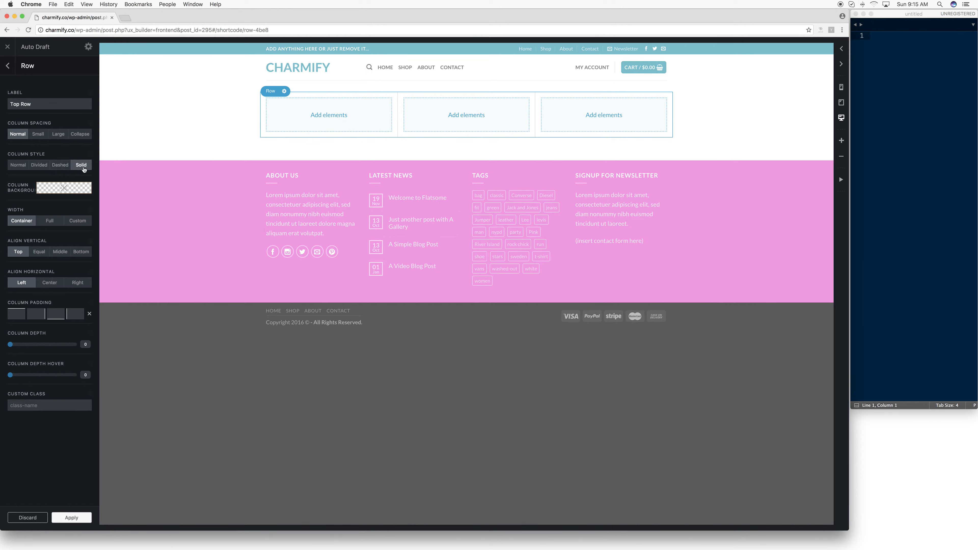
- Set the row's column background color to rgb(102, 190, 204)
{"action": "left_click", "coordinate": [63, 189]}
{"action": "left_click_drag", "start_coordinate": [67, 234], "coordinate": [44, 247]}
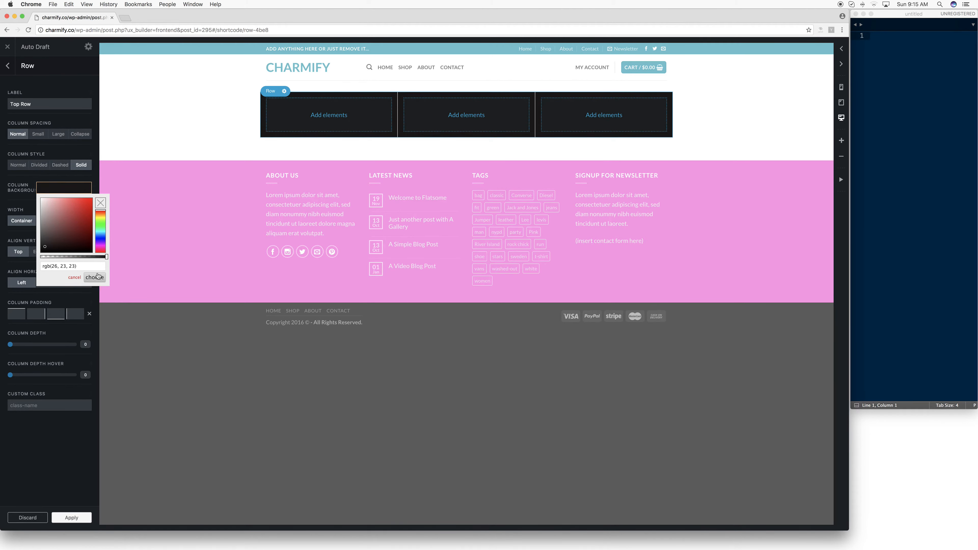
{"action": "triple_click", "coordinate": [72, 266]}
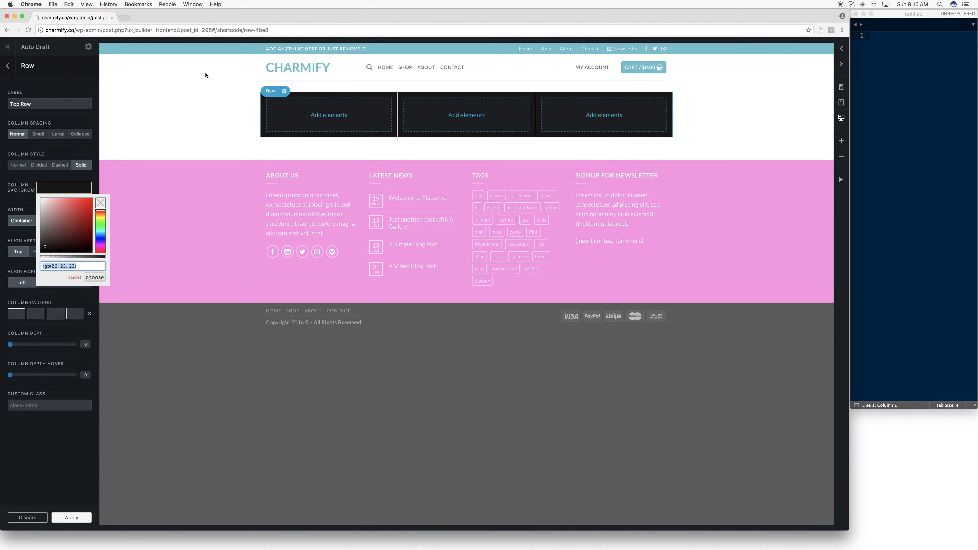
{"action": "type", "text": "rgb(102, 190, 204)"}
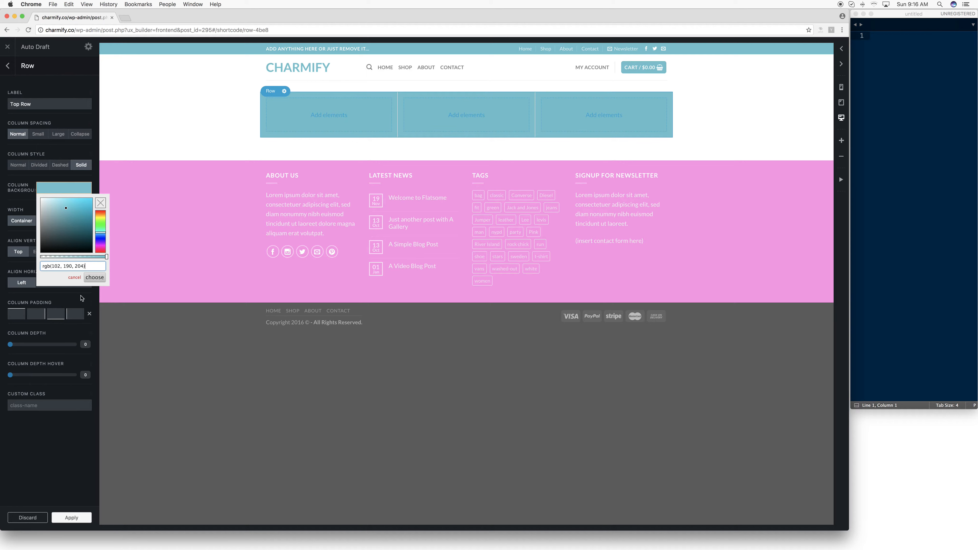
{"action": "left_click", "coordinate": [95, 278]}
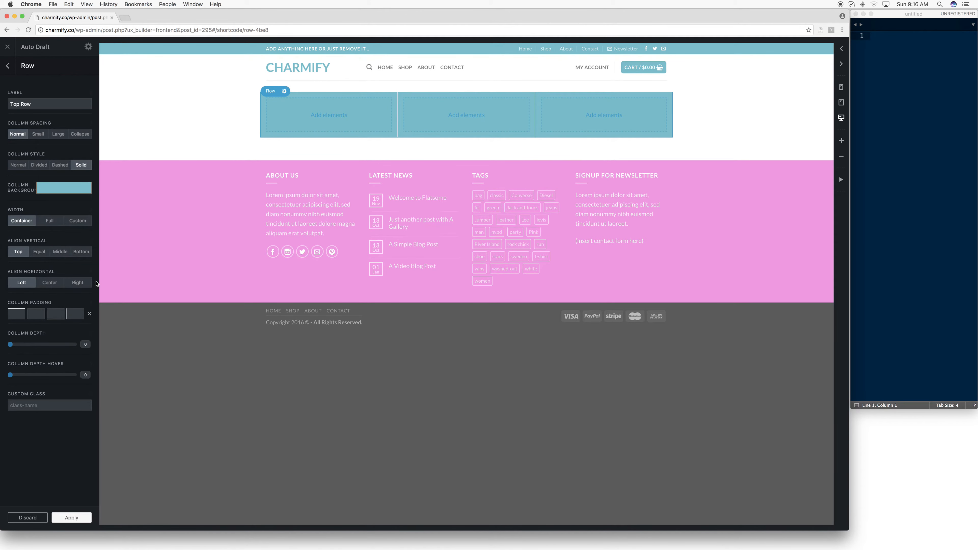
- Preview the Full and Custom widths for the row, set the width back to Container, and apply the row's options
{"action": "left_click", "coordinate": [56, 224]}
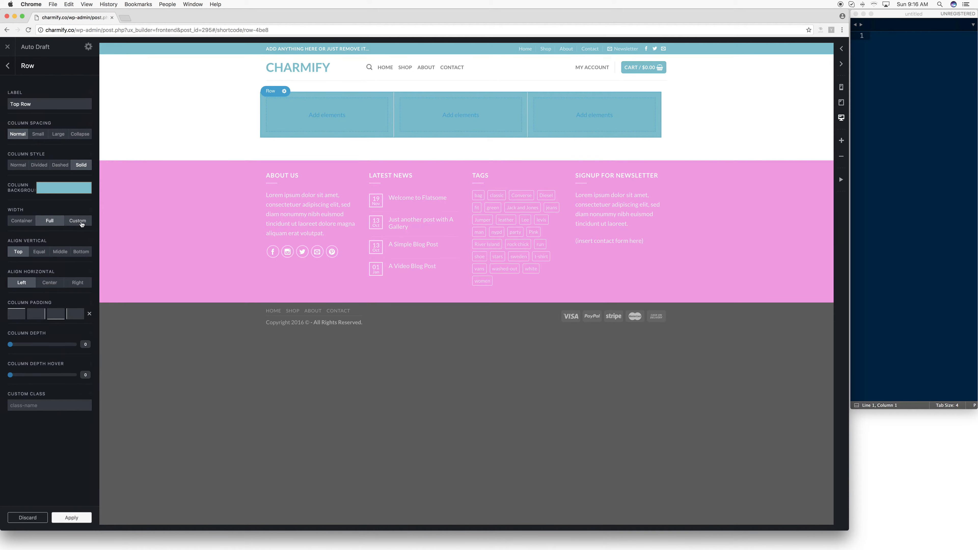
{"action": "left_click", "coordinate": [77, 222]}
{"action": "left_click", "coordinate": [54, 221]}
{"action": "left_click", "coordinate": [31, 223]}
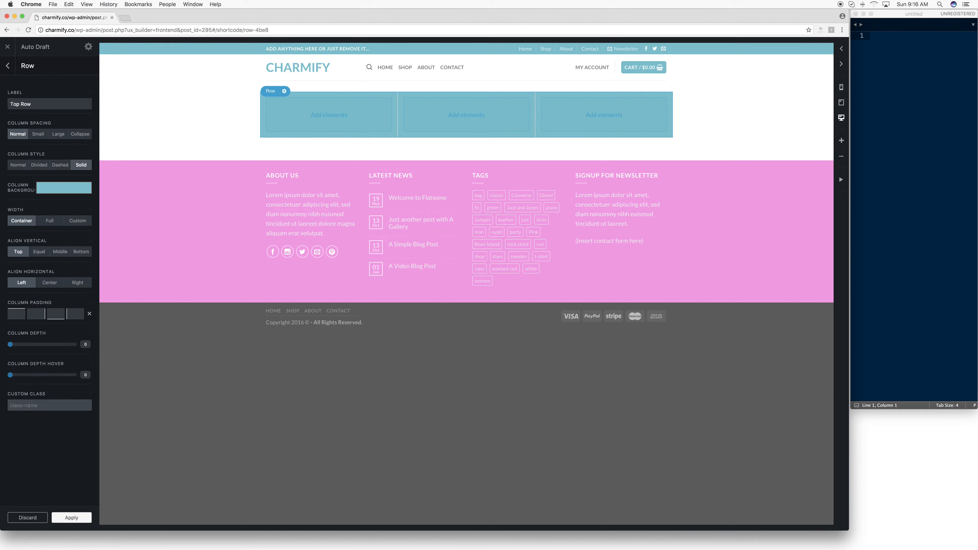
{"action": "left_click", "coordinate": [83, 518]}
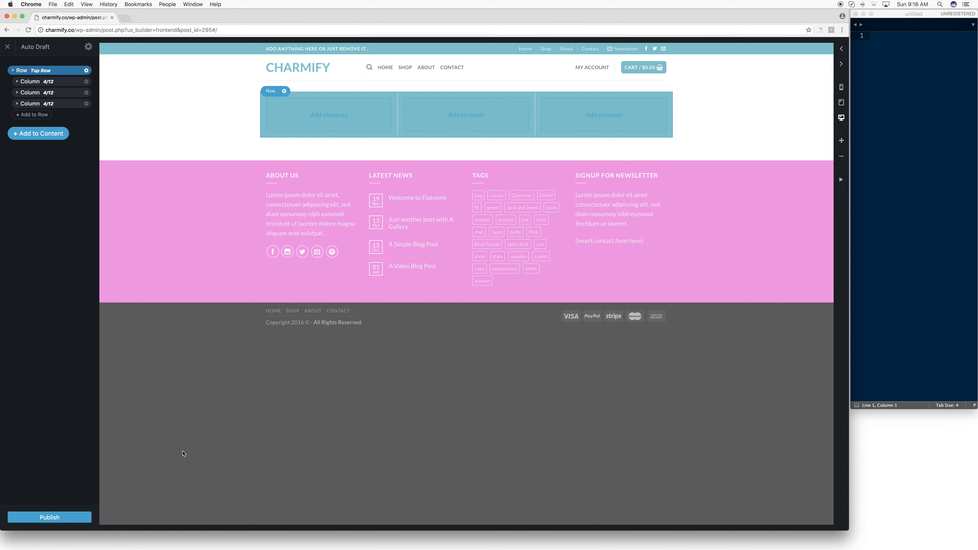
- Collapse and re-expand Top Row in the content structure
{"action": "mouse_move", "coordinate": [455, 80]}
{"action": "left_click", "coordinate": [13, 71]}
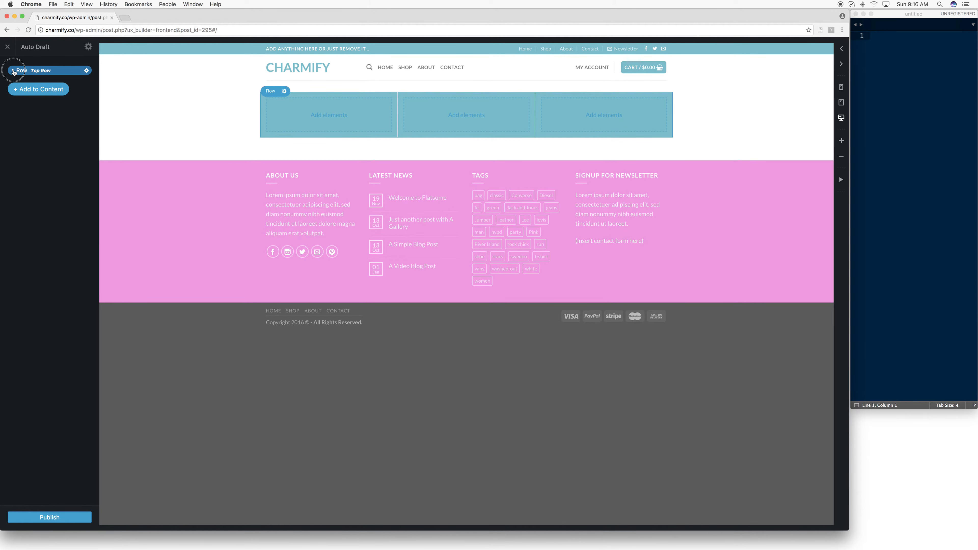
{"action": "left_click", "coordinate": [15, 72]}
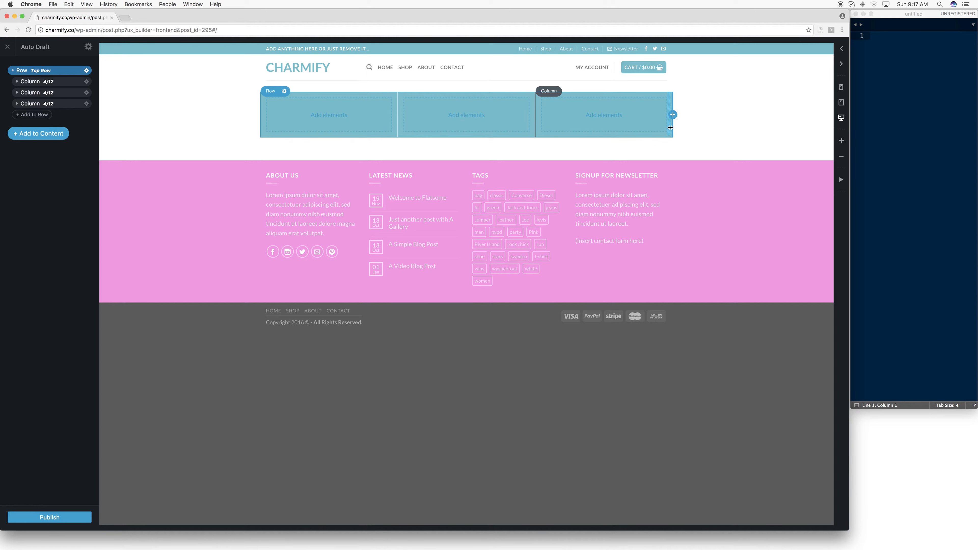
- Try widths of 3 and 2 out of 12 on the first column, restore it to 4, and leave its options
{"action": "left_click", "coordinate": [49, 86]}
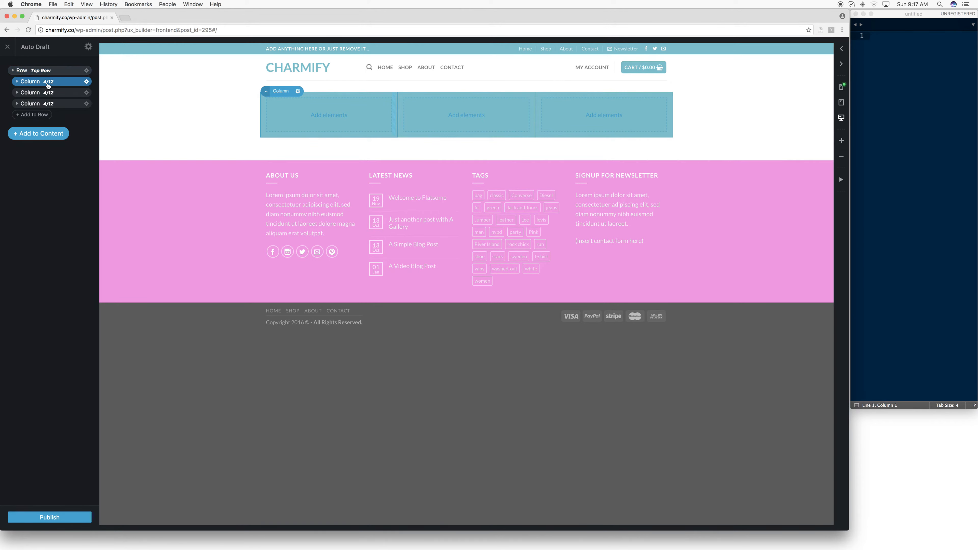
{"action": "left_click", "coordinate": [86, 82]}
{"action": "left_click", "coordinate": [78, 102]}
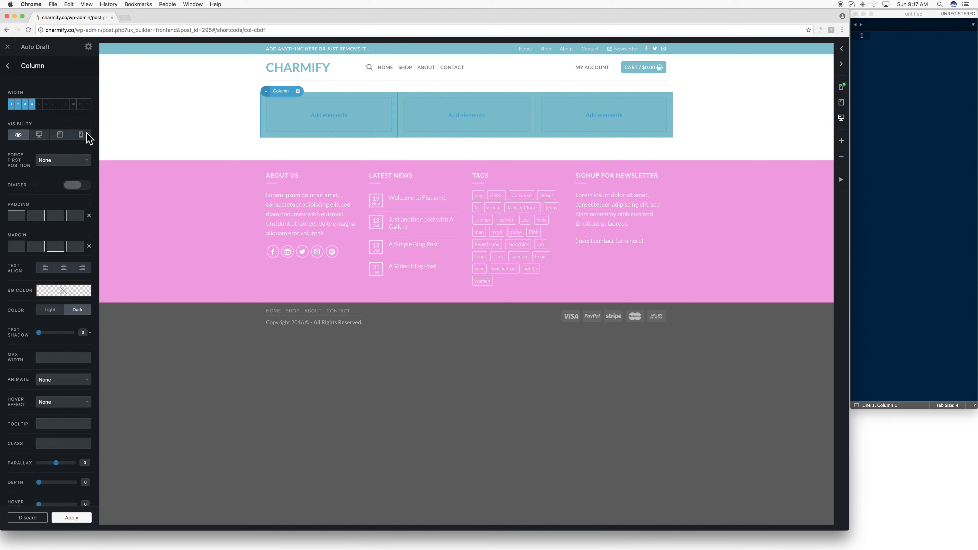
{"action": "left_click", "coordinate": [25, 105]}
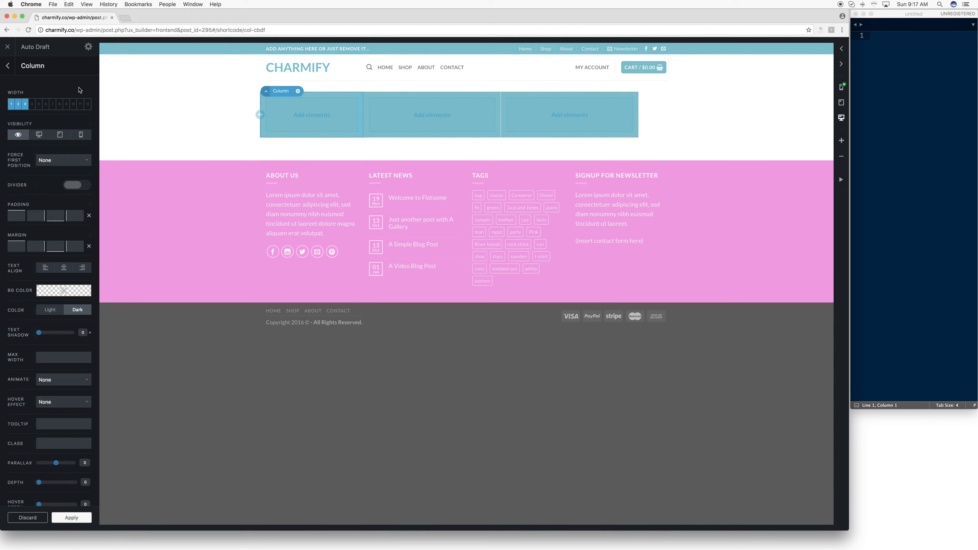
{"action": "left_click", "coordinate": [18, 104]}
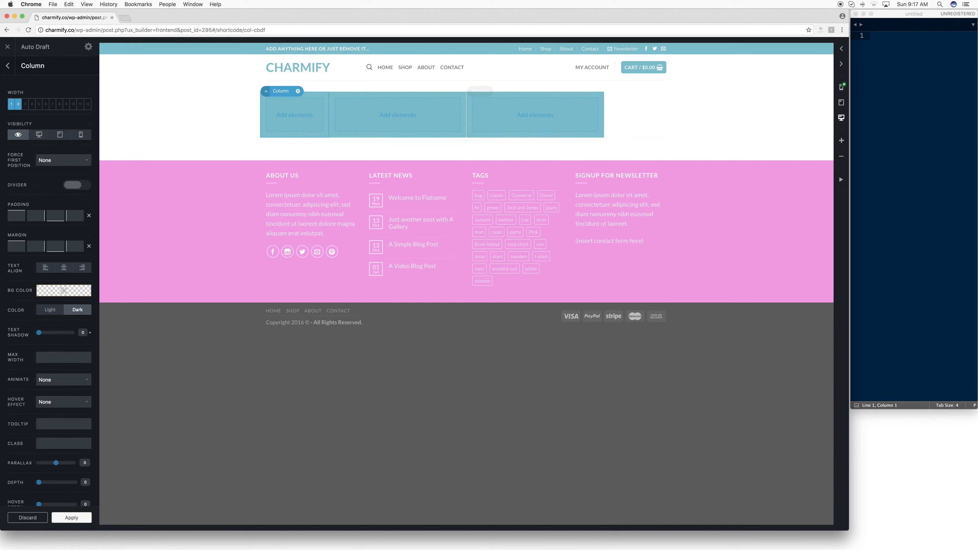
{"action": "left_click", "coordinate": [33, 106]}
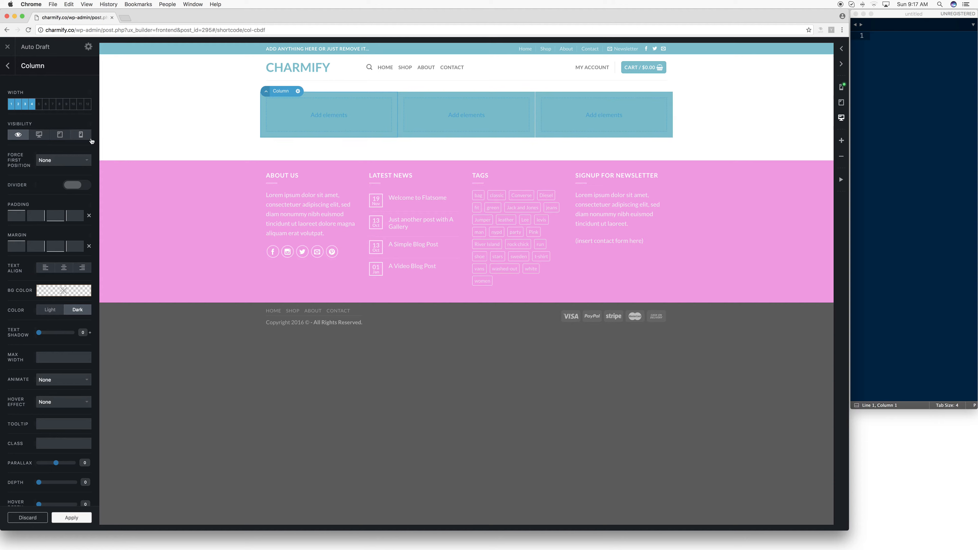
{"action": "scroll", "coordinate": [63, 139], "scroll_direction": "down", "scroll_amount": 2}
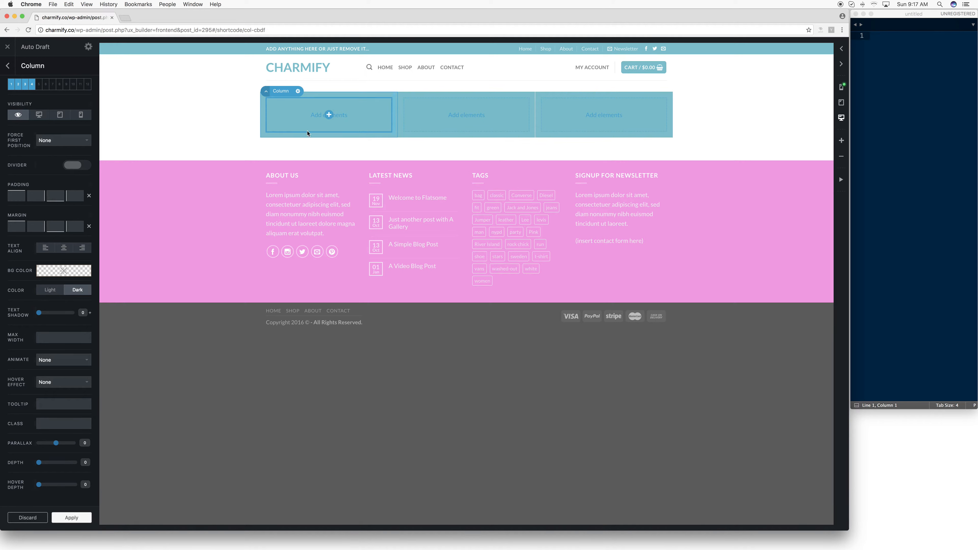
{"action": "left_click", "coordinate": [8, 66]}
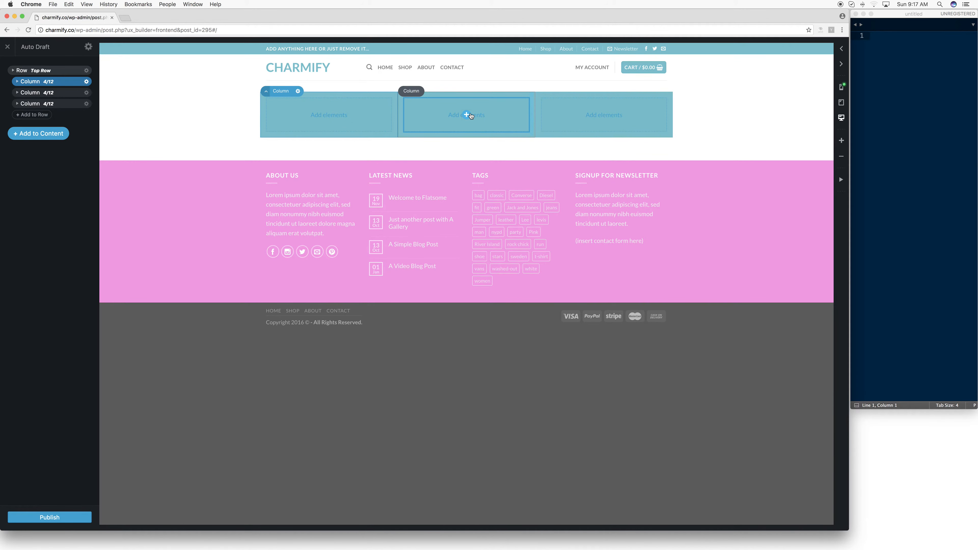
- Add an Image element to the first column and assign it dummy-2.jpg from the media library
{"action": "left_click", "coordinate": [330, 115]}
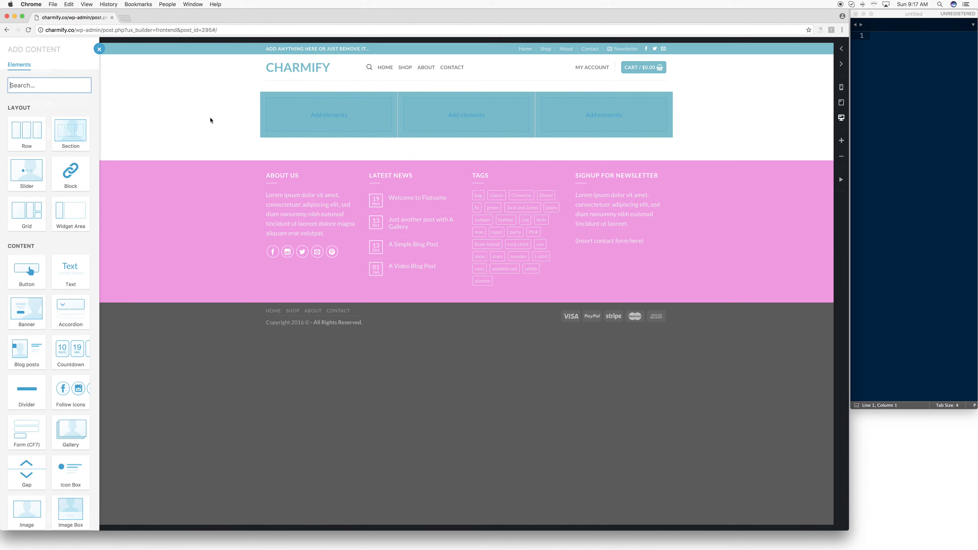
{"action": "scroll", "coordinate": [78, 250], "scroll_direction": "down", "scroll_amount": 3}
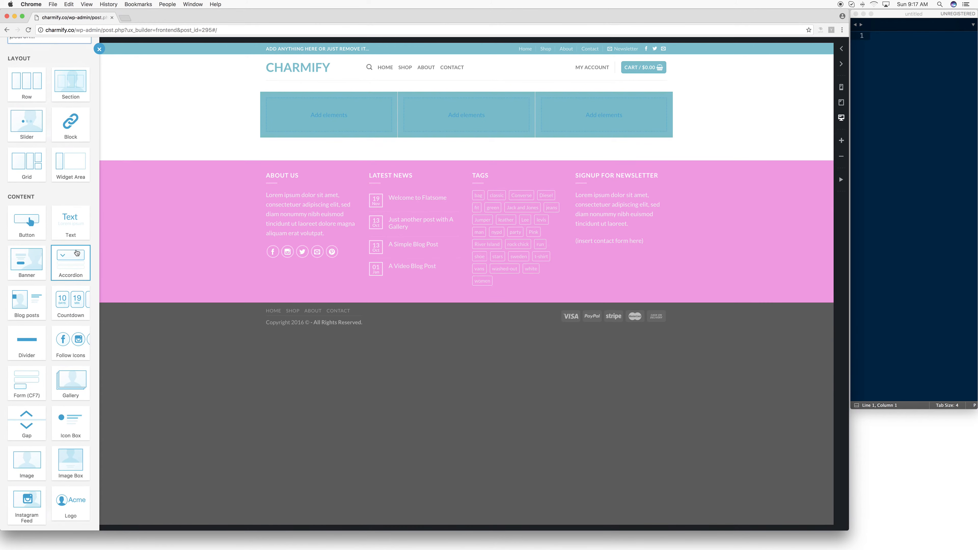
{"action": "scroll", "coordinate": [34, 216], "scroll_direction": "down", "scroll_amount": 4}
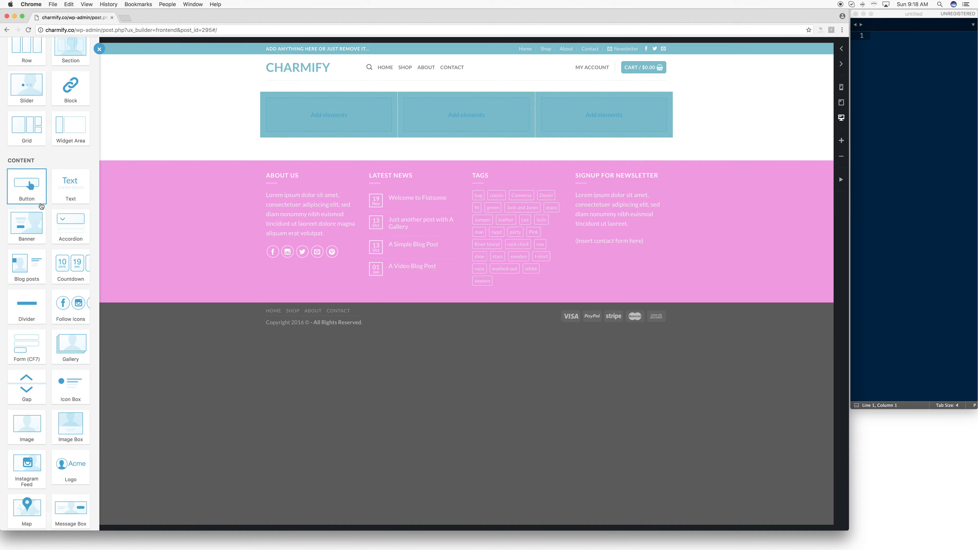
{"action": "left_click", "coordinate": [29, 378]}
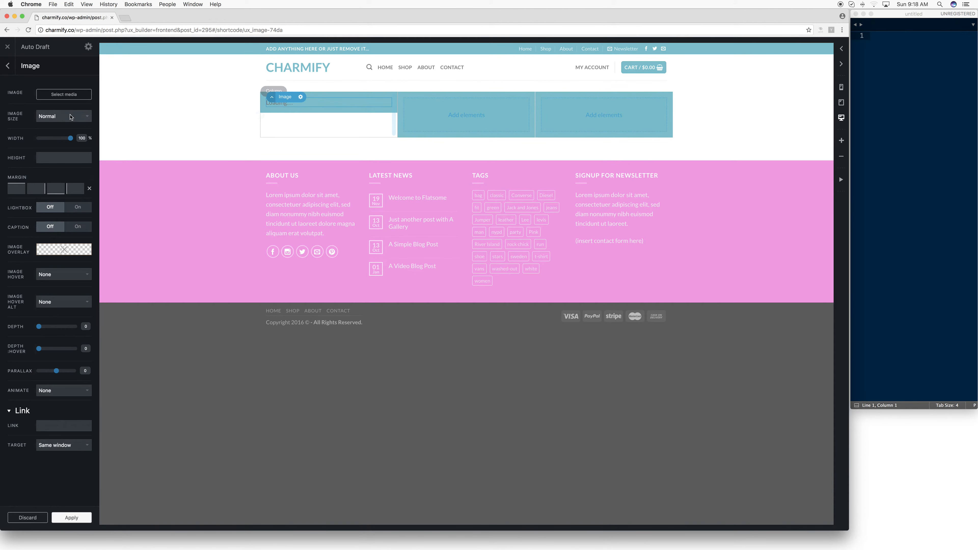
{"action": "left_click", "coordinate": [47, 94]}
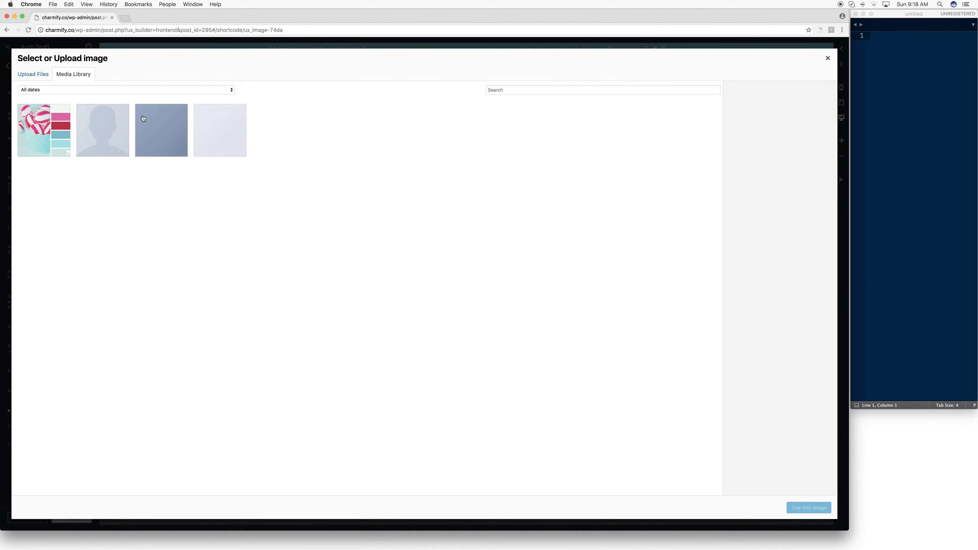
{"action": "left_click", "coordinate": [174, 123]}
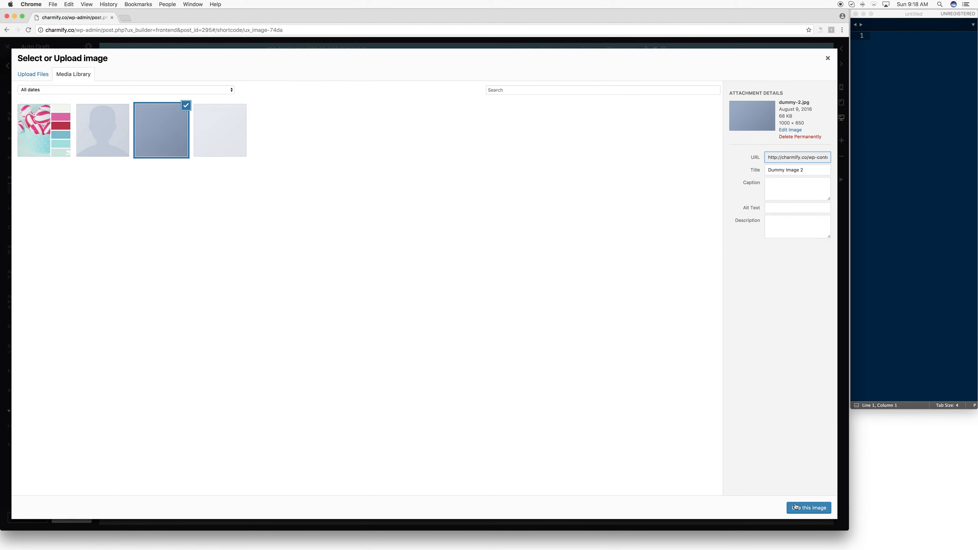
{"action": "left_click", "coordinate": [795, 507]}
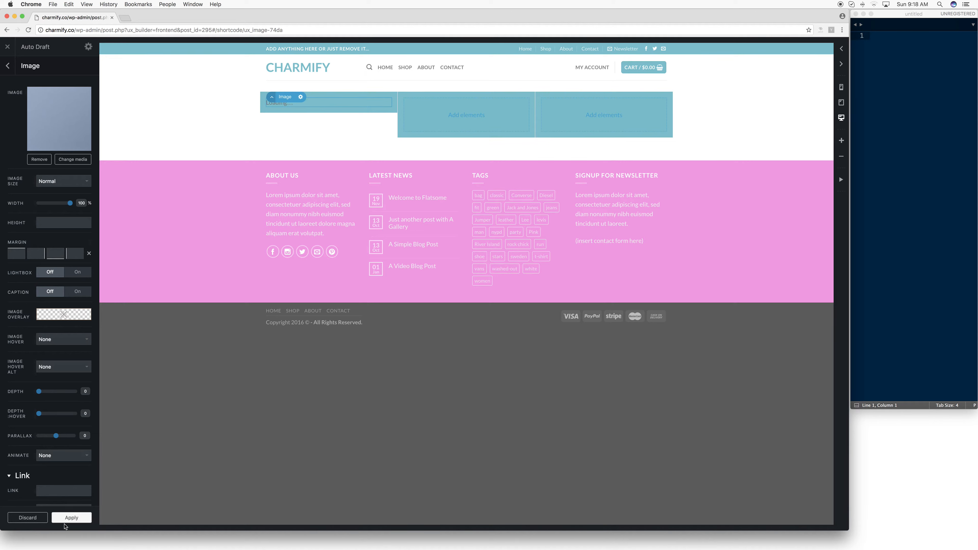
{"action": "left_click", "coordinate": [48, 491]}
{"action": "scroll", "coordinate": [48, 477], "scroll_direction": "down", "scroll_amount": 2}
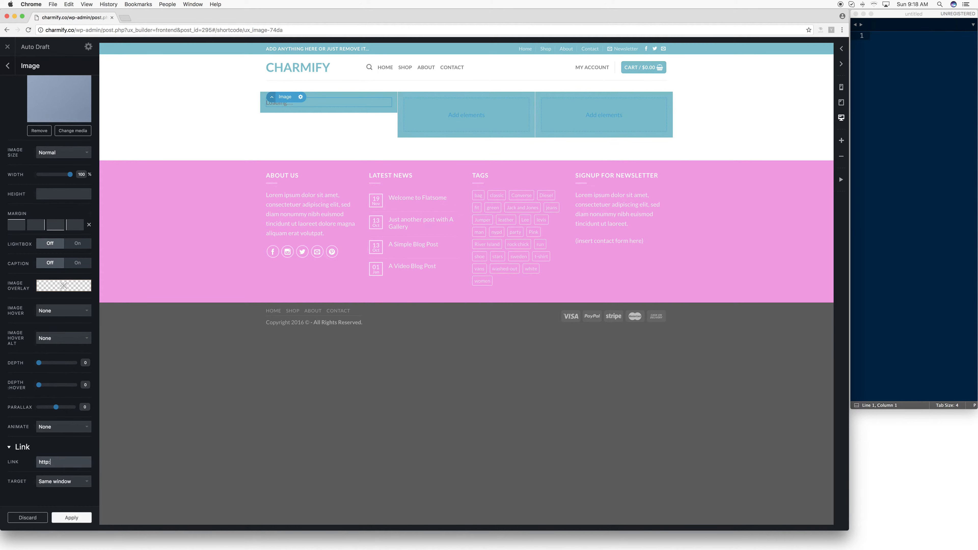
{"action": "type", "text": "http://google.com"}
{"action": "left_click", "coordinate": [77, 521]}
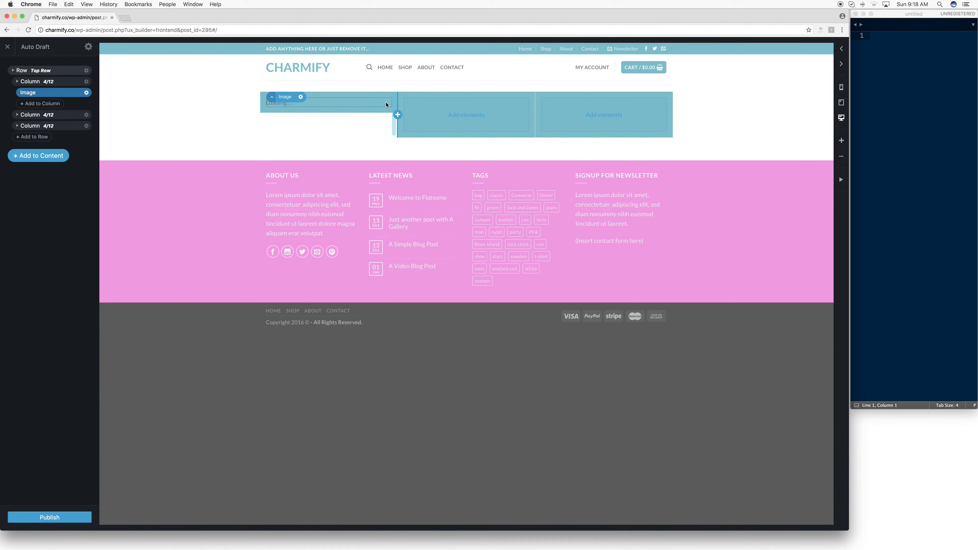
- Publish the page, exit the builder to the WordPress page editor, and update the page there
{"action": "left_click", "coordinate": [73, 521]}
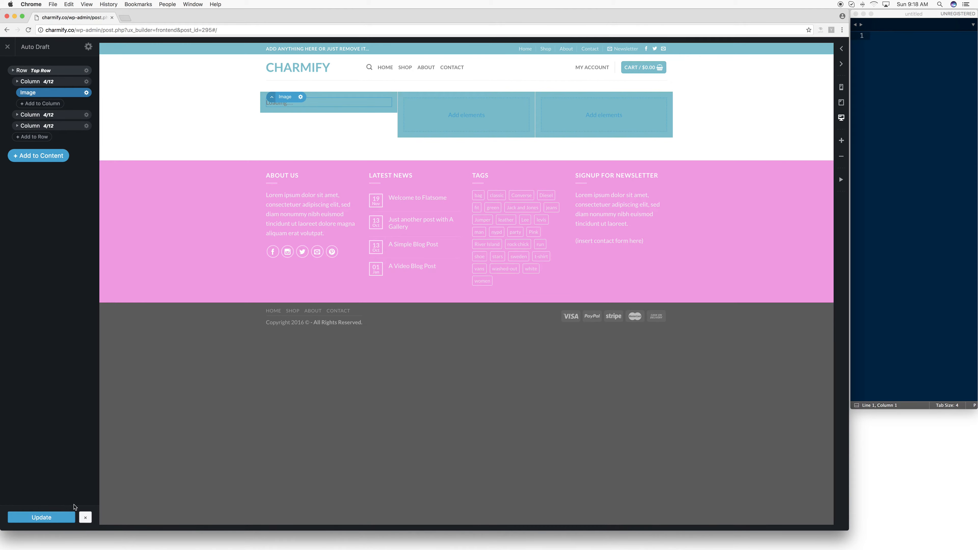
{"action": "left_click", "coordinate": [56, 518]}
{"action": "left_click", "coordinate": [86, 518]}
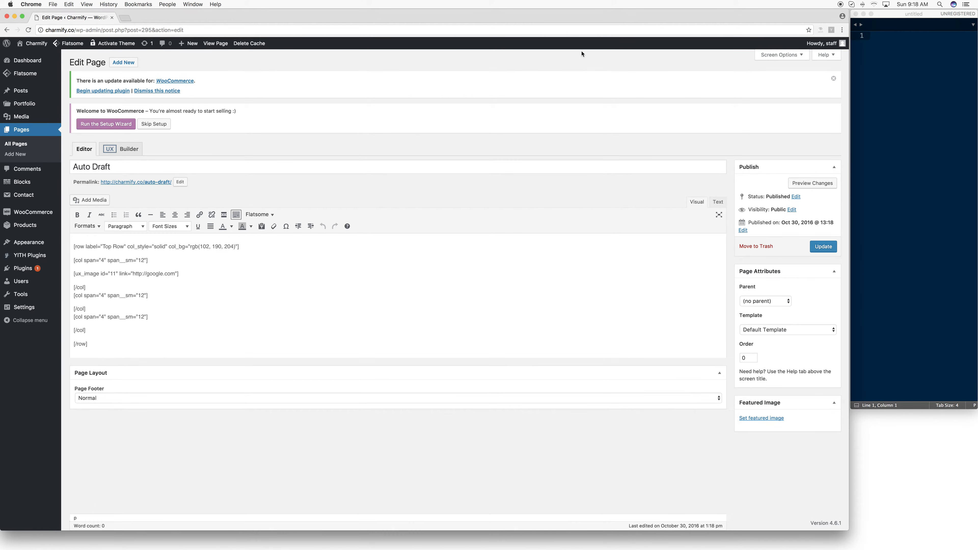
{"action": "left_click", "coordinate": [824, 248]}
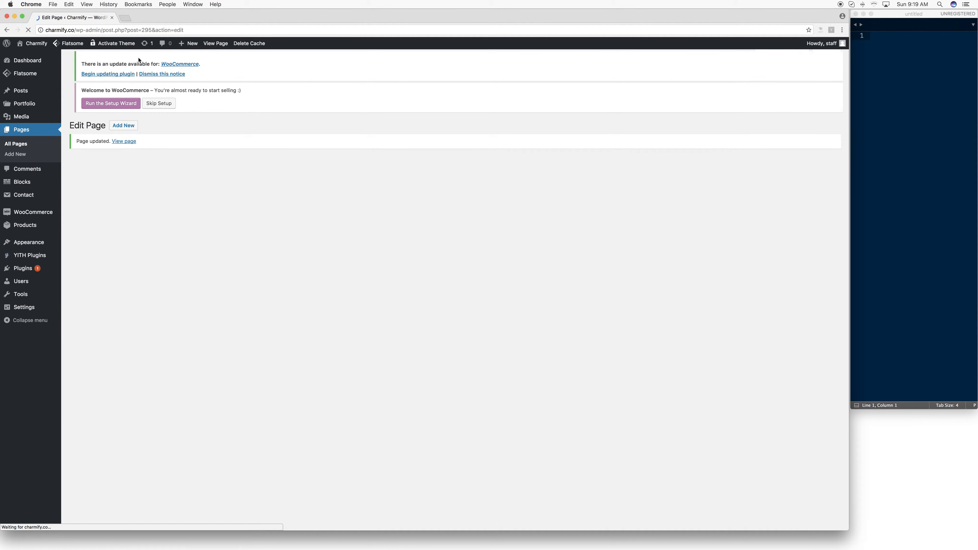
- View the live page in a new tab, test the image's link, and go back to the page
{"action": "right_click", "coordinate": [211, 44]}
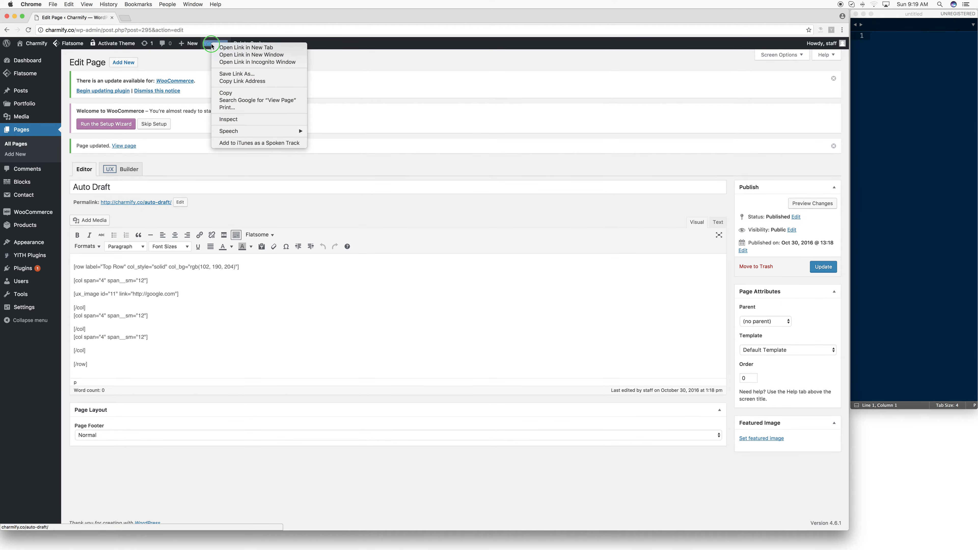
{"action": "left_click", "coordinate": [232, 48]}
{"action": "left_click", "coordinate": [147, 20]}
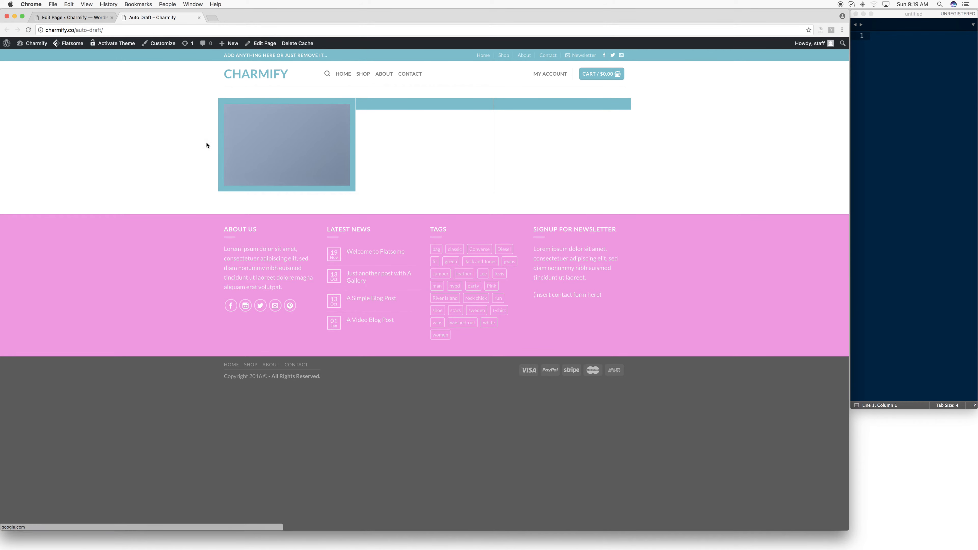
{"action": "left_click", "coordinate": [274, 142]}
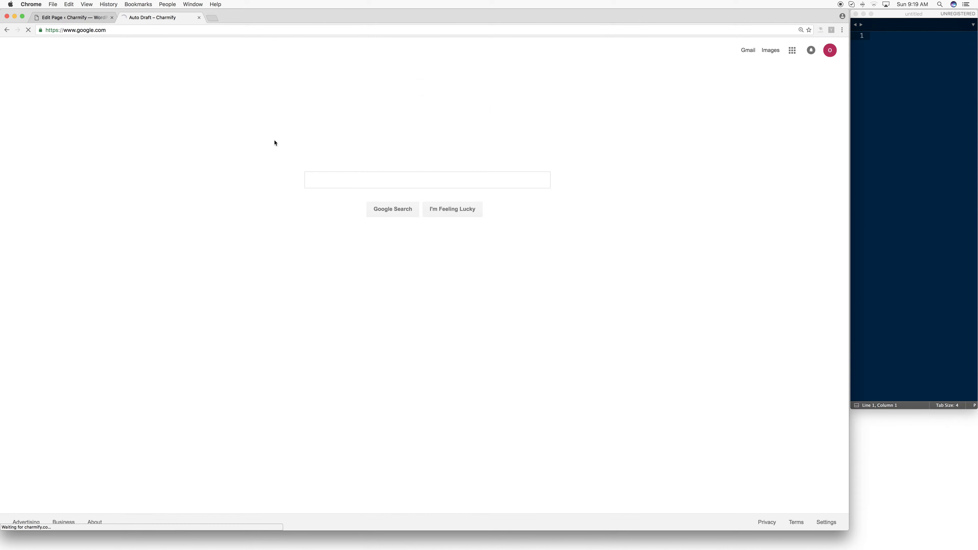
{"action": "left_click", "coordinate": [6, 29]}
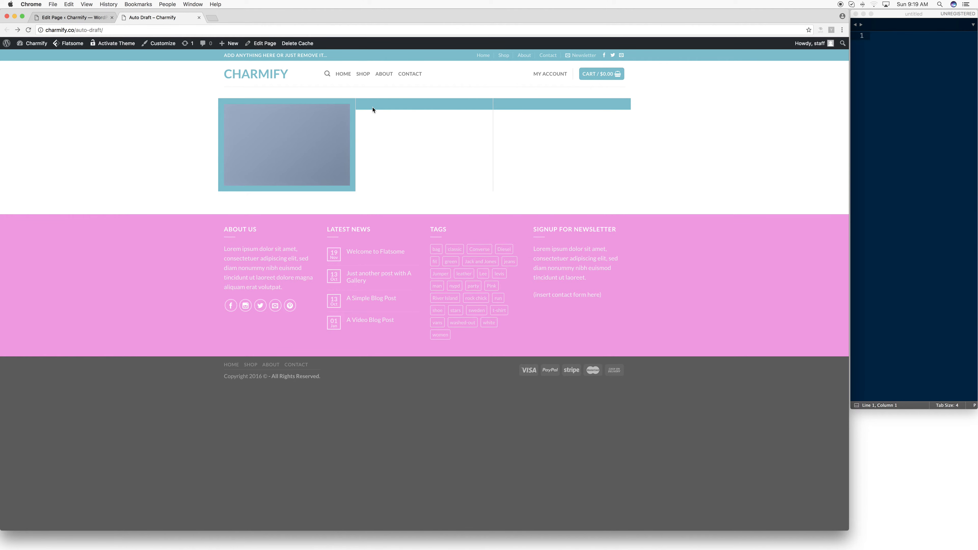
- Reopen the page in the UX Builder from the WordPress page editor
{"action": "left_click", "coordinate": [49, 19]}
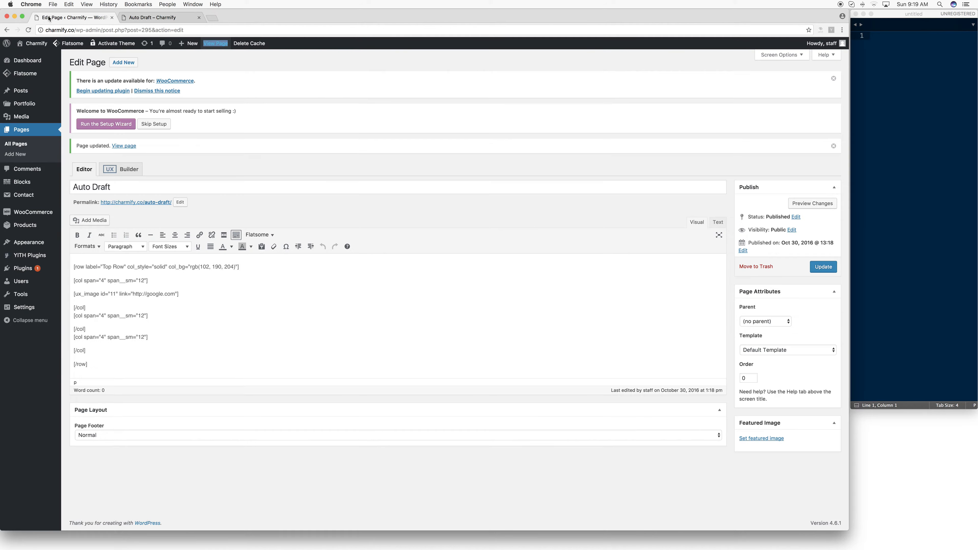
{"action": "left_click", "coordinate": [154, 17]}
{"action": "left_click", "coordinate": [81, 17]}
- Open the live site's home page and examine its banner, category tiles and featured products
{"action": "left_click", "coordinate": [155, 18]}
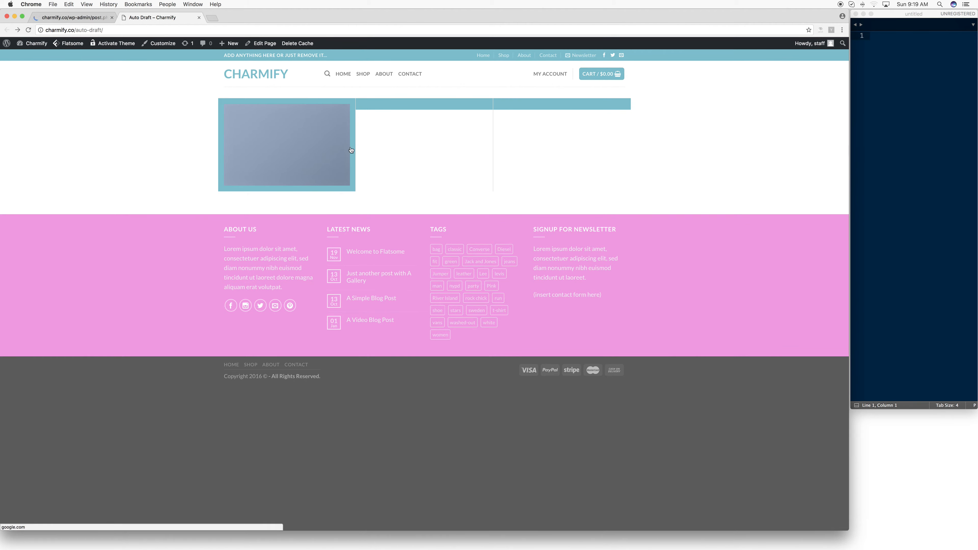
{"action": "left_click", "coordinate": [340, 77]}
{"action": "scroll", "coordinate": [347, 216], "scroll_direction": "down", "scroll_amount": 3}
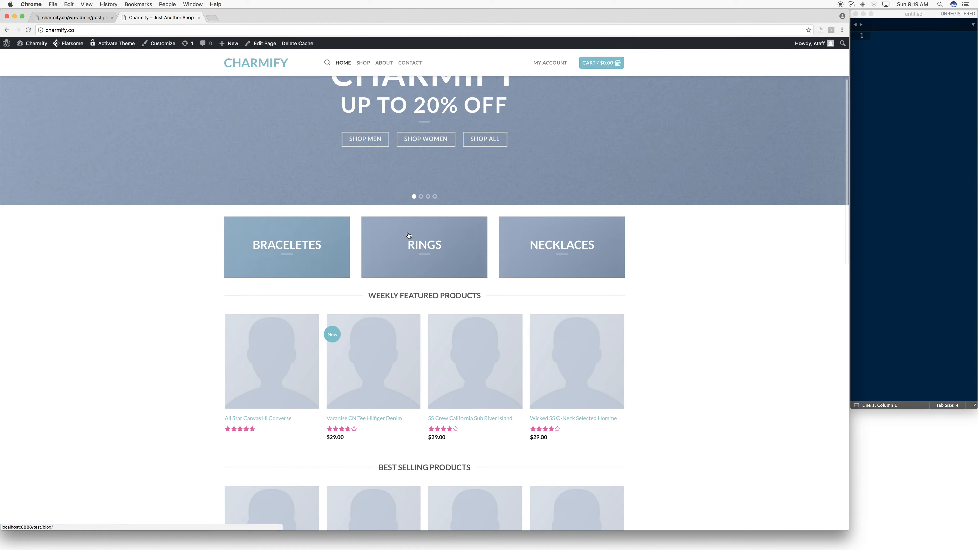
{"action": "scroll", "coordinate": [250, 164], "scroll_direction": "up", "scroll_amount": 3}
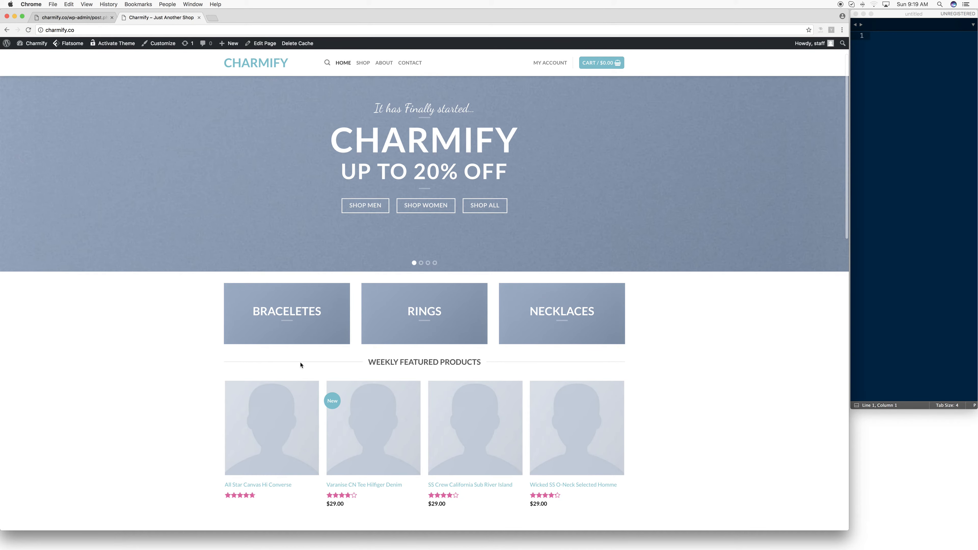
- Return to the UX Builder and delete the Top Row together with its three columns
{"action": "left_click", "coordinate": [96, 20]}
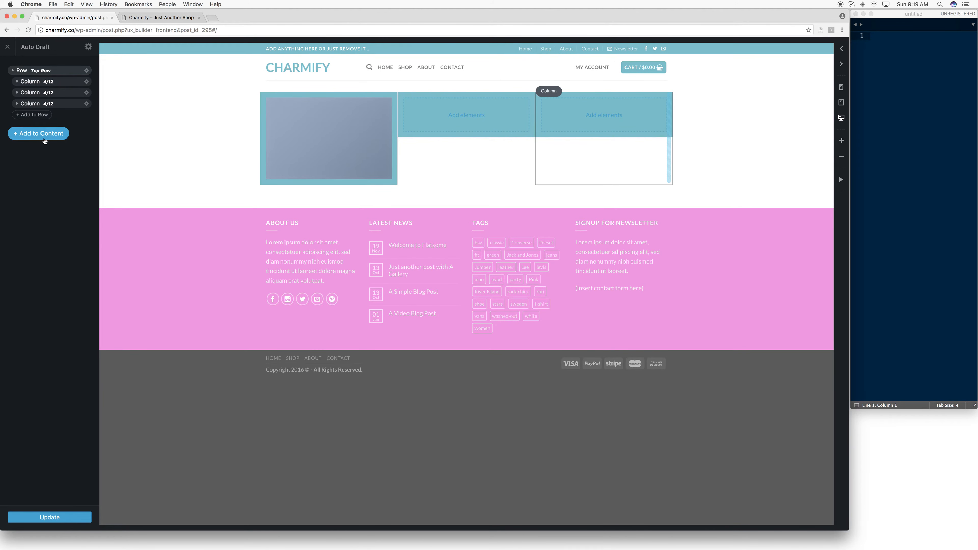
{"action": "left_click", "coordinate": [86, 70]}
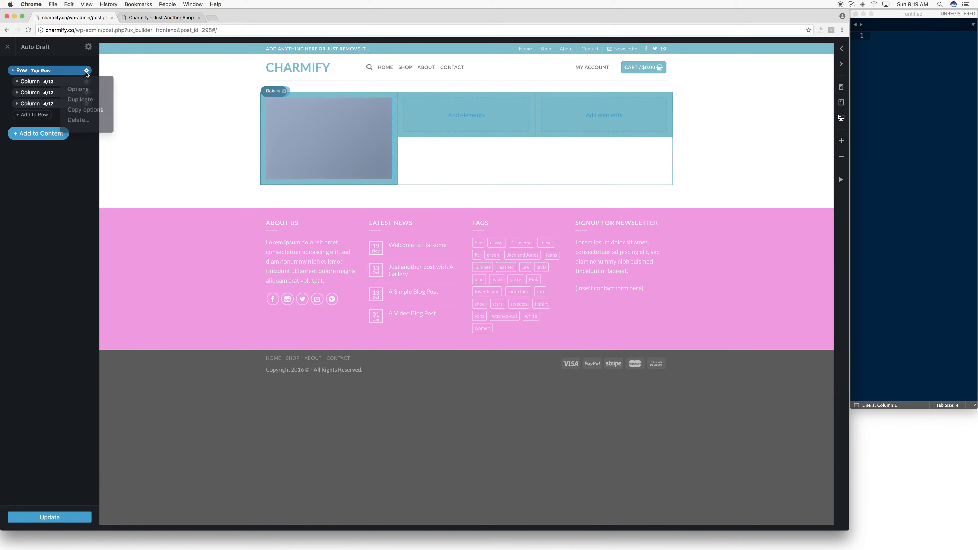
{"action": "left_click", "coordinate": [79, 122]}
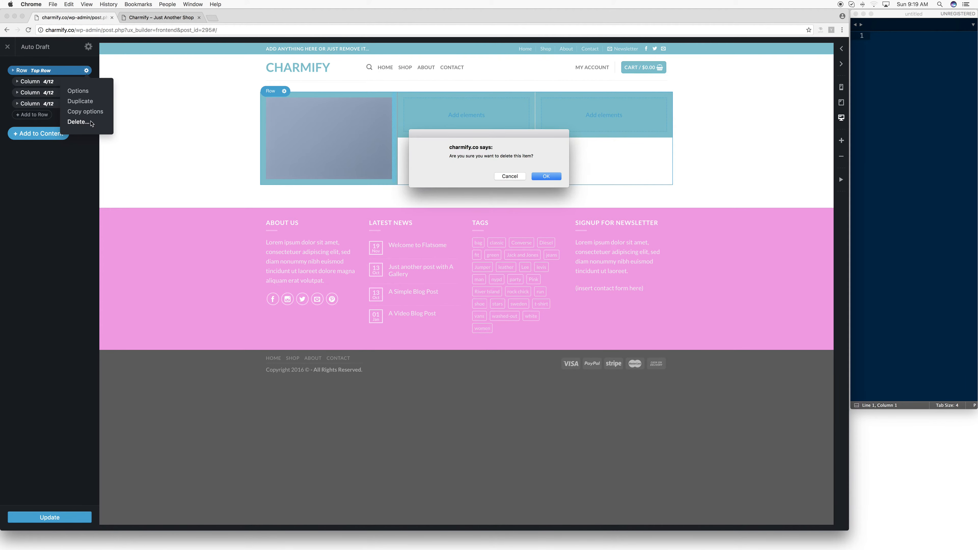
{"action": "left_click", "coordinate": [548, 176]}
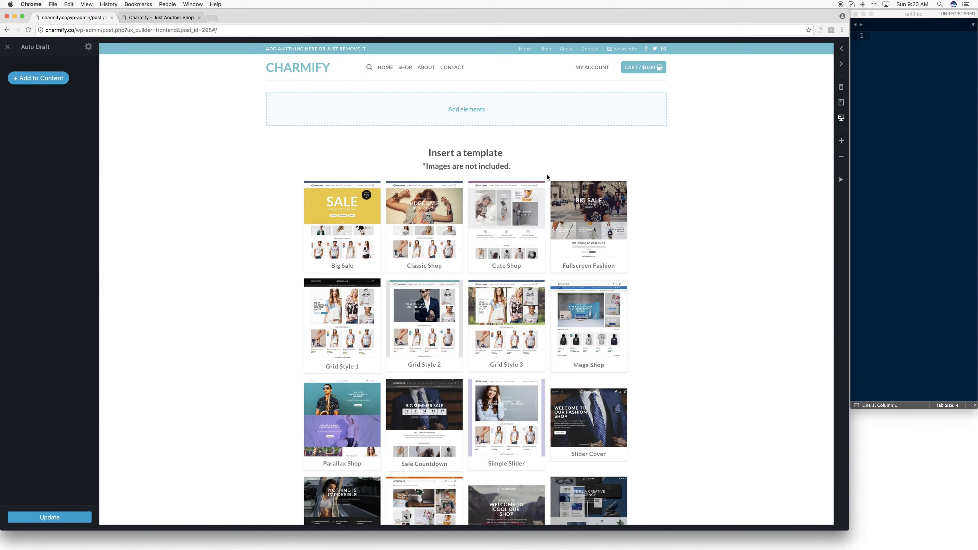
- Add a Slider element to the empty page and give it the admin label "slider", keeping its default settings
{"action": "left_click", "coordinate": [467, 109]}
{"action": "scroll", "coordinate": [461, 112], "scroll_direction": "down", "scroll_amount": 2}
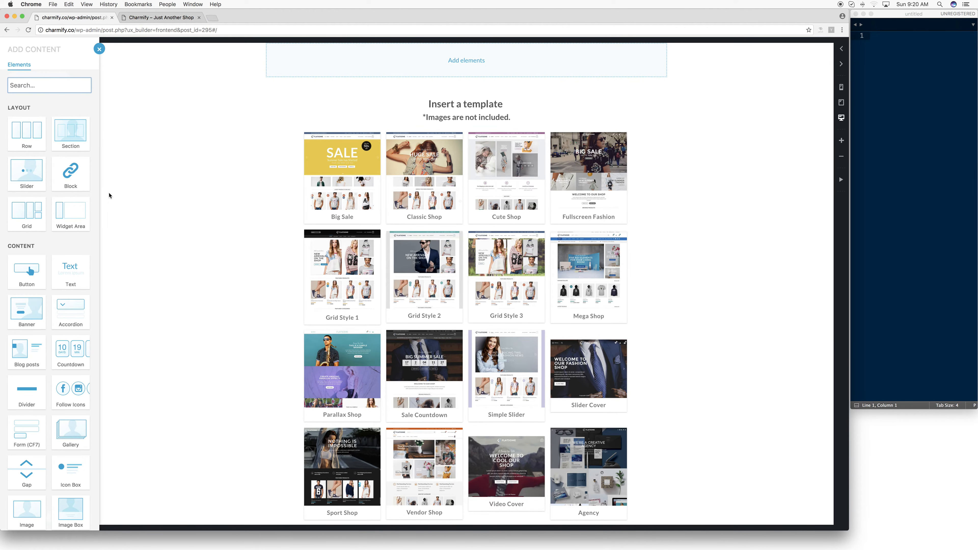
{"action": "left_click", "coordinate": [34, 181]}
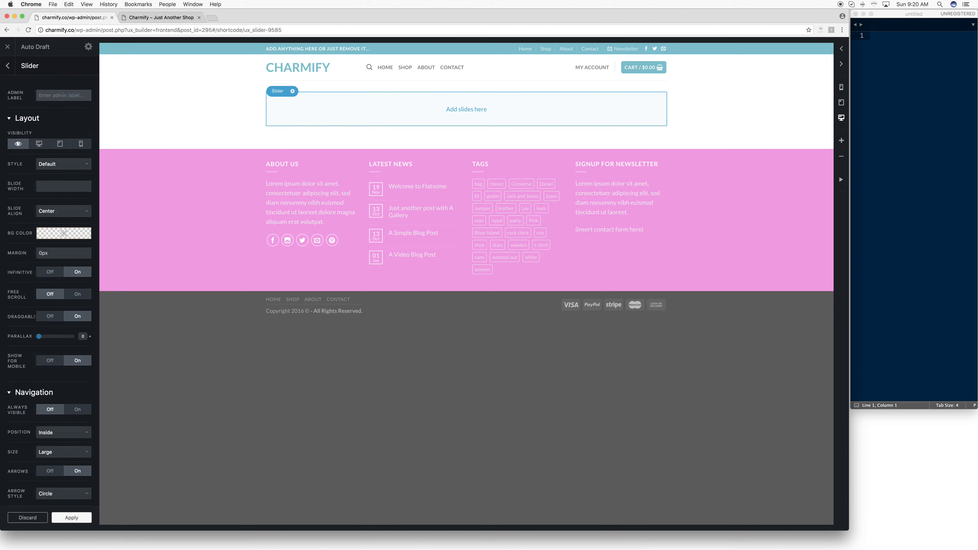
{"action": "type", "text": "slid"}
{"action": "scroll", "coordinate": [55, 420], "scroll_direction": "down", "scroll_amount": 1}
{"action": "scroll", "coordinate": [55, 420], "scroll_direction": "down", "scroll_amount": 3}
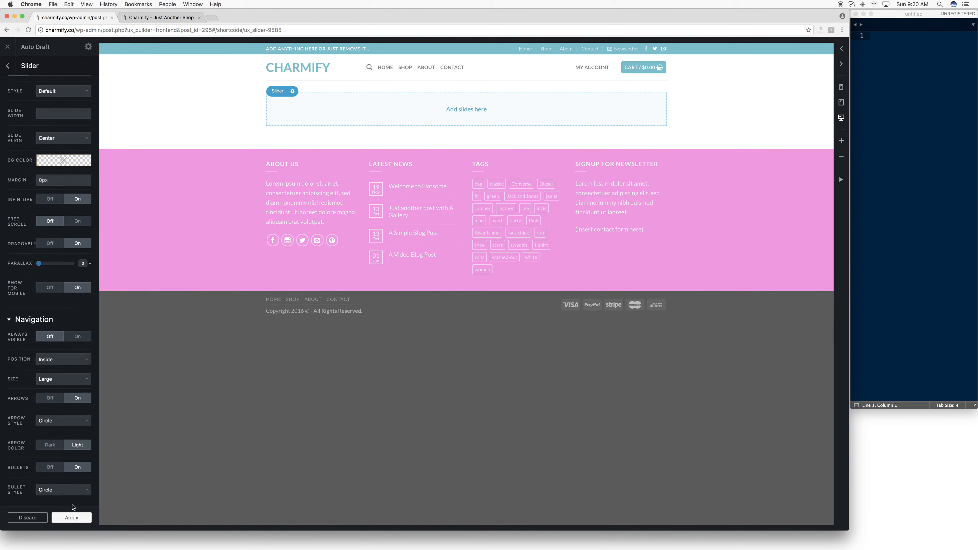
{"action": "left_click", "coordinate": [72, 517]}
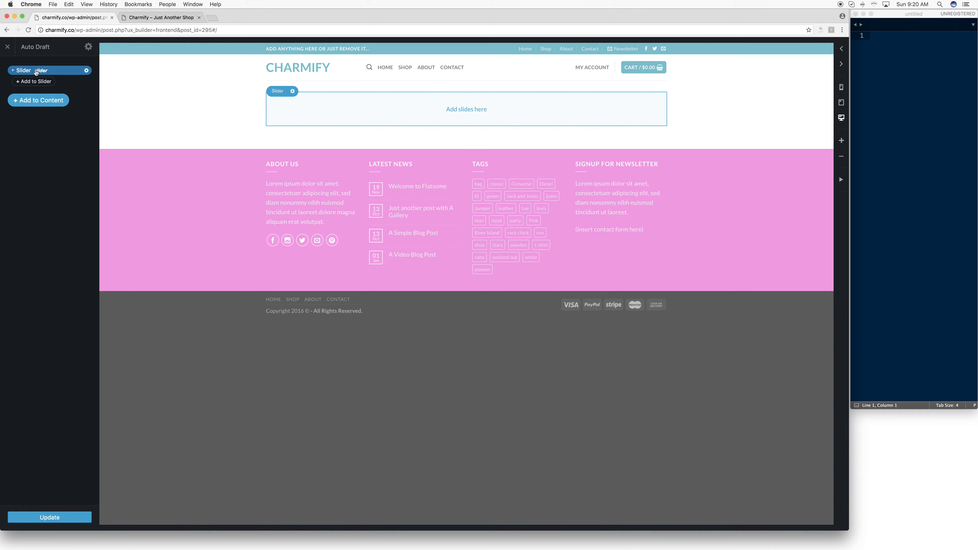
- Add a banner slide to the slider using the Box Left preset and return to the page's element list
{"action": "left_click", "coordinate": [465, 108]}
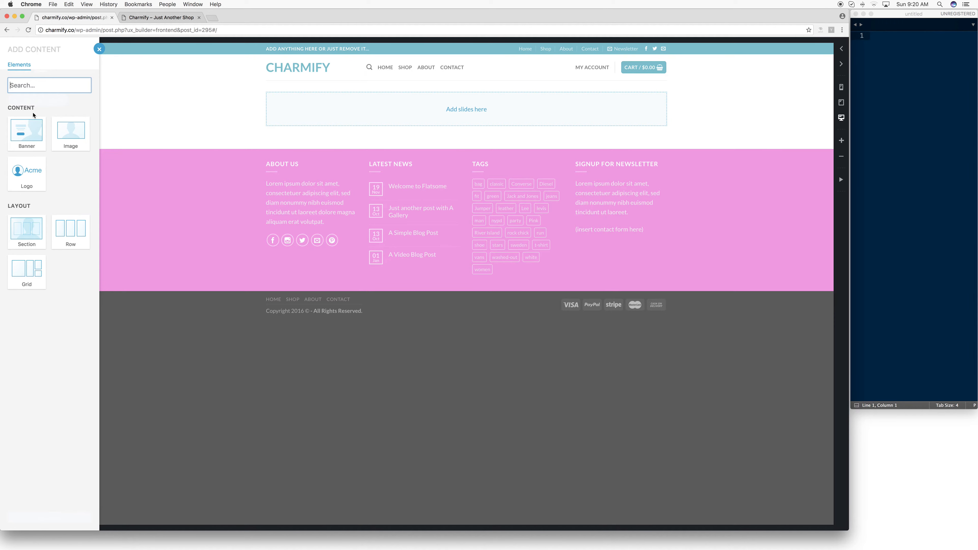
{"action": "left_click", "coordinate": [27, 131]}
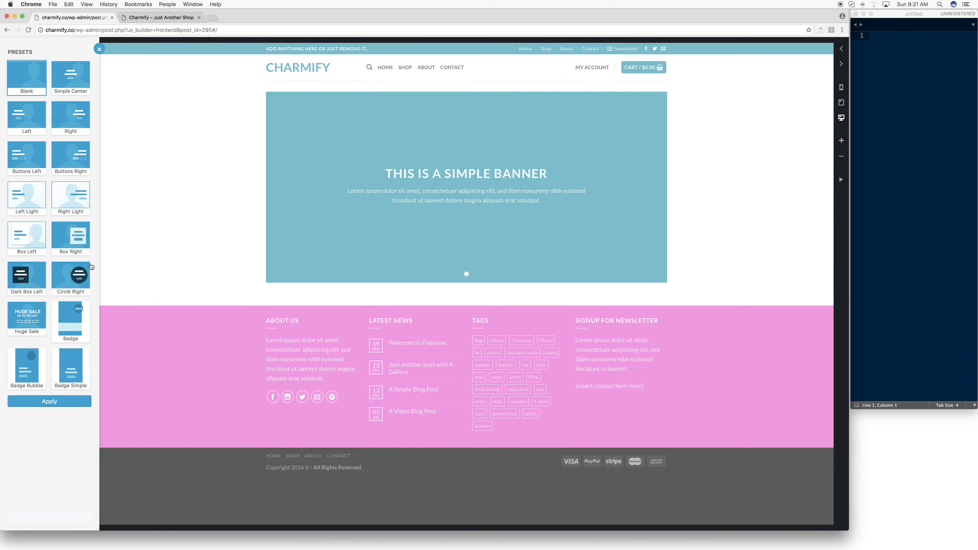
{"action": "left_click", "coordinate": [41, 242]}
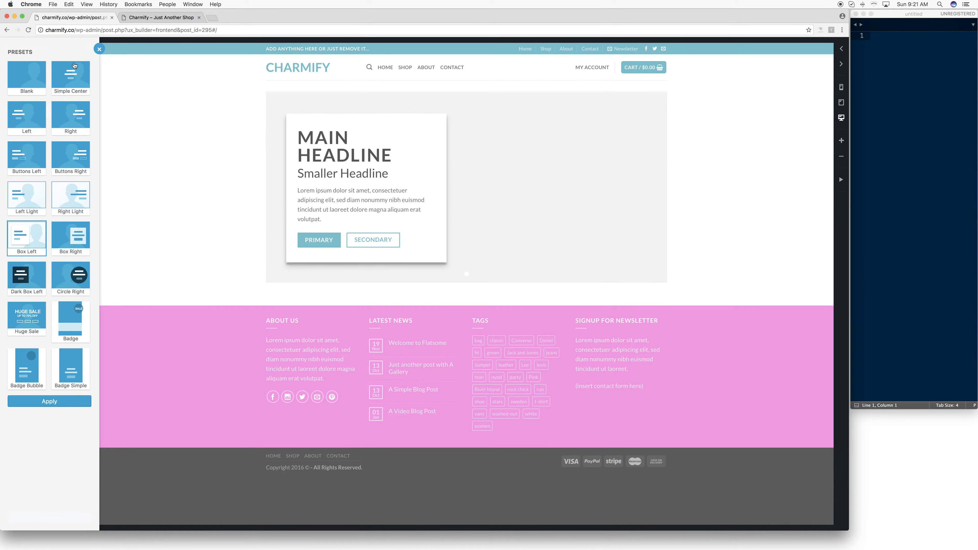
{"action": "left_click", "coordinate": [58, 402]}
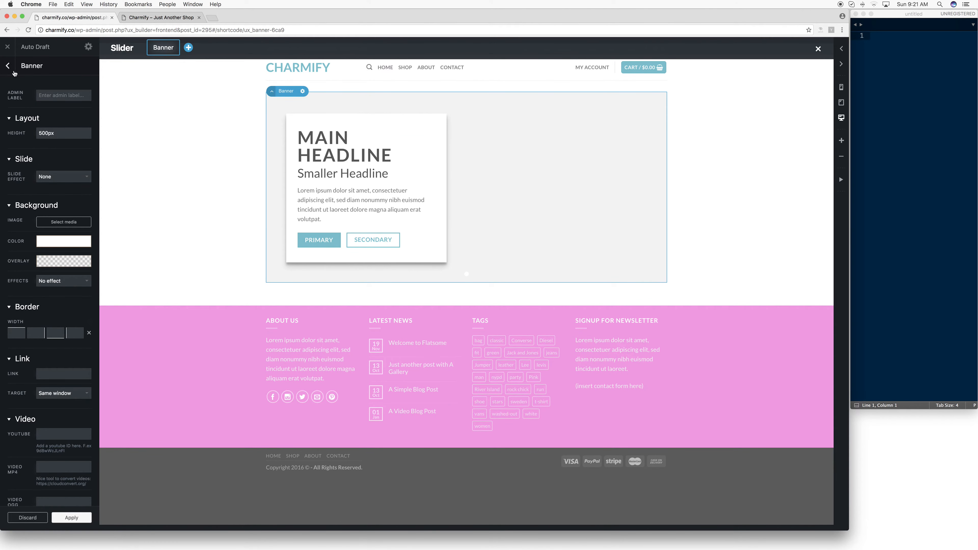
{"action": "scroll", "coordinate": [79, 189], "scroll_direction": "down", "scroll_amount": 5}
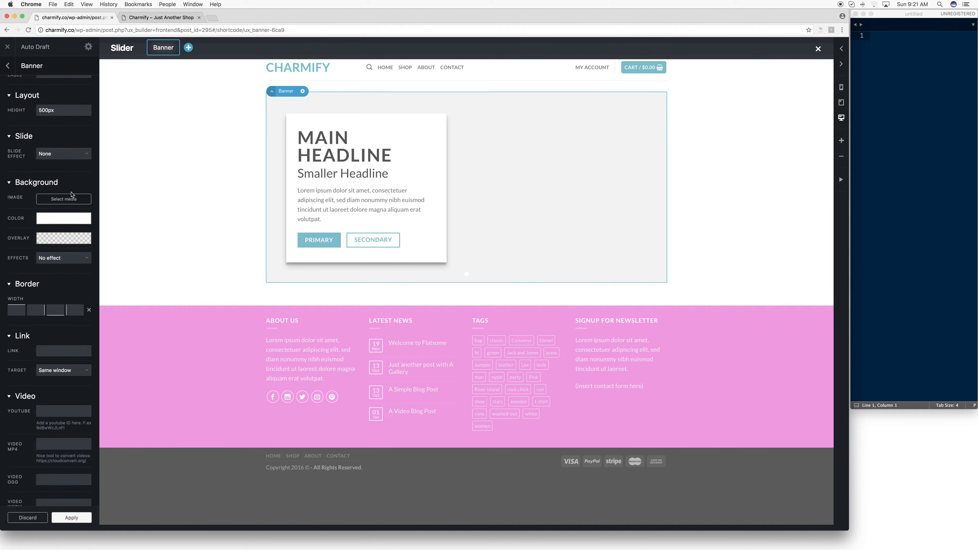
{"action": "scroll", "coordinate": [74, 193], "scroll_direction": "up", "scroll_amount": 5}
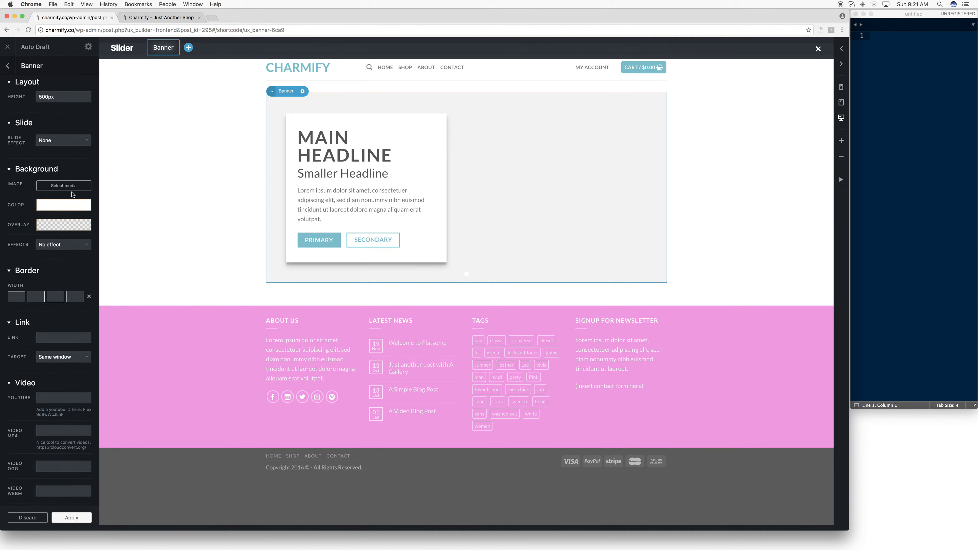
{"action": "left_click", "coordinate": [9, 67]}
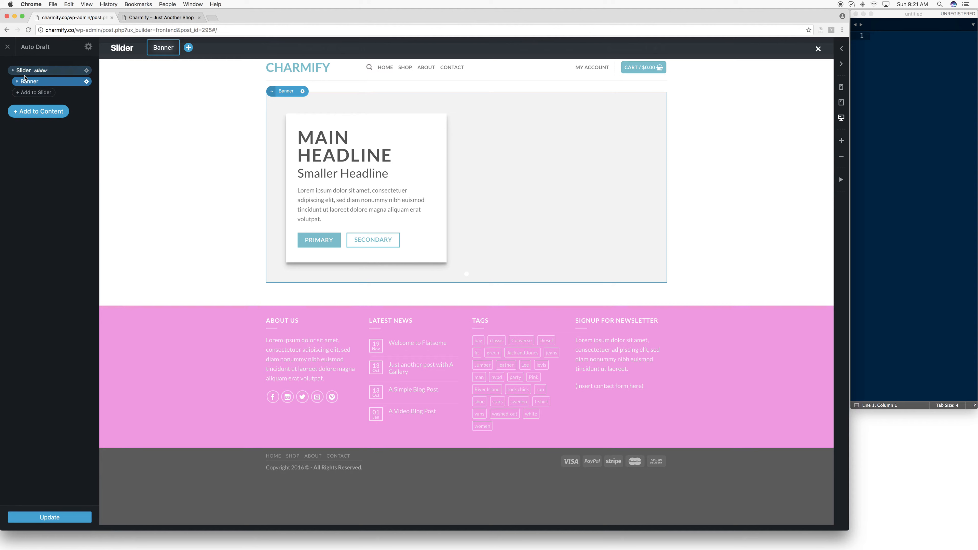
- Try the slide width value 0px100% in the slider's options, clear it again, and return to the element list
{"action": "left_click", "coordinate": [37, 71]}
{"action": "left_click", "coordinate": [87, 70]}
{"action": "left_click", "coordinate": [80, 91]}
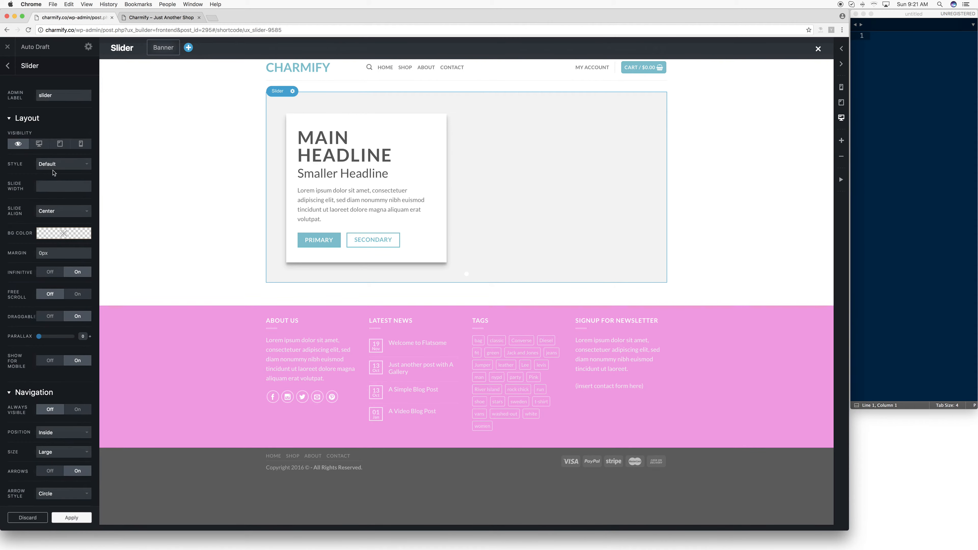
{"action": "left_click", "coordinate": [54, 174]}
{"action": "left_click", "coordinate": [23, 184]}
{"action": "left_click", "coordinate": [54, 187]}
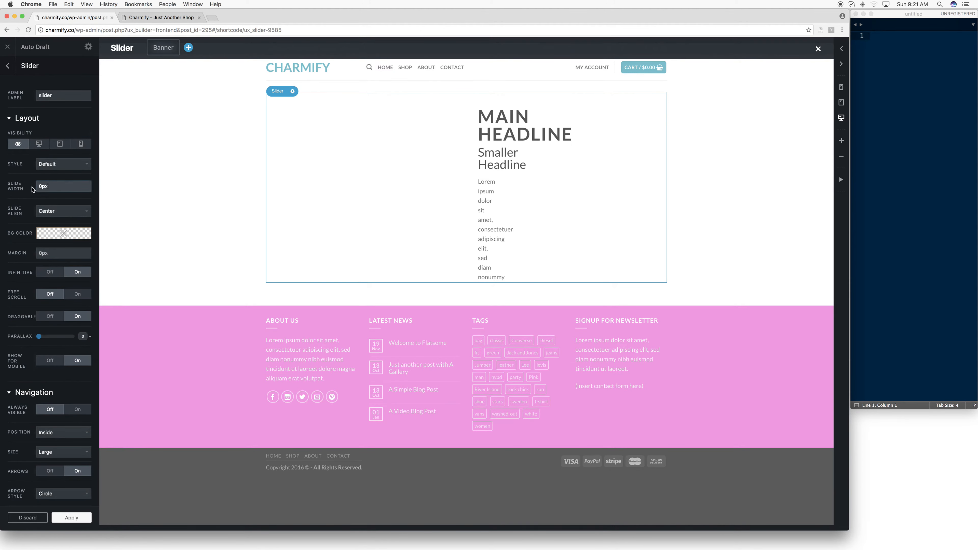
{"action": "type", "text": "10"}
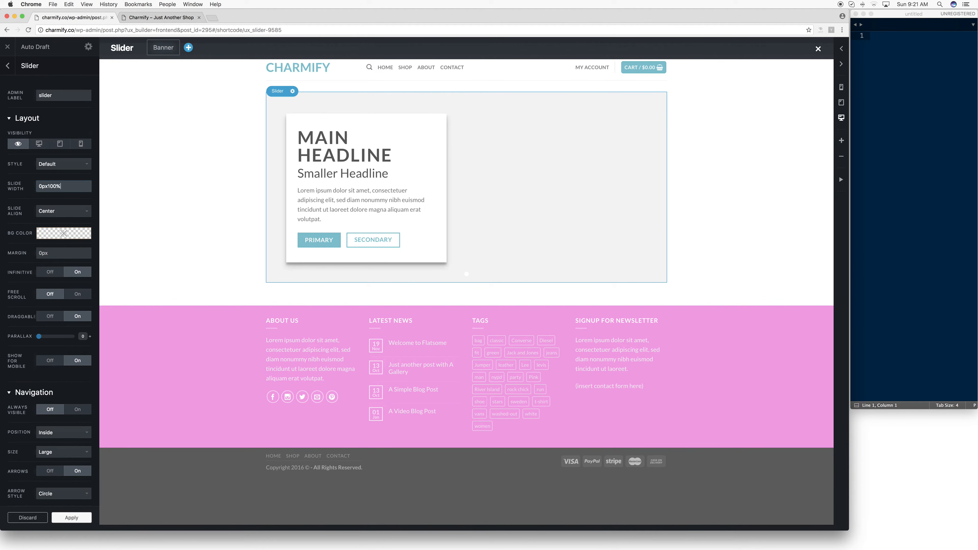
{"action": "key", "text": "super+a"}
{"action": "key", "text": "BackSpace"}
{"action": "scroll", "coordinate": [63, 273], "scroll_direction": "down", "scroll_amount": 1}
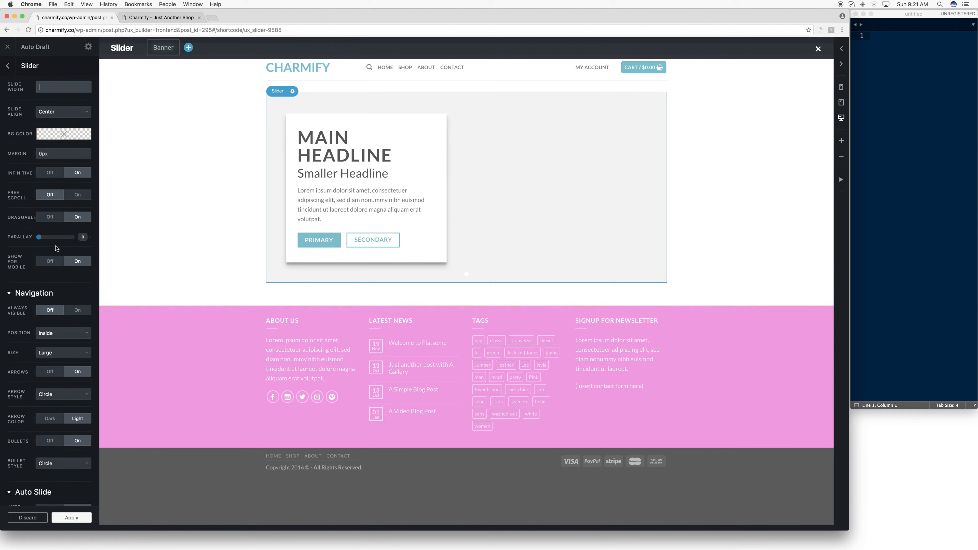
{"action": "scroll", "coordinate": [53, 220], "scroll_direction": "up", "scroll_amount": 5}
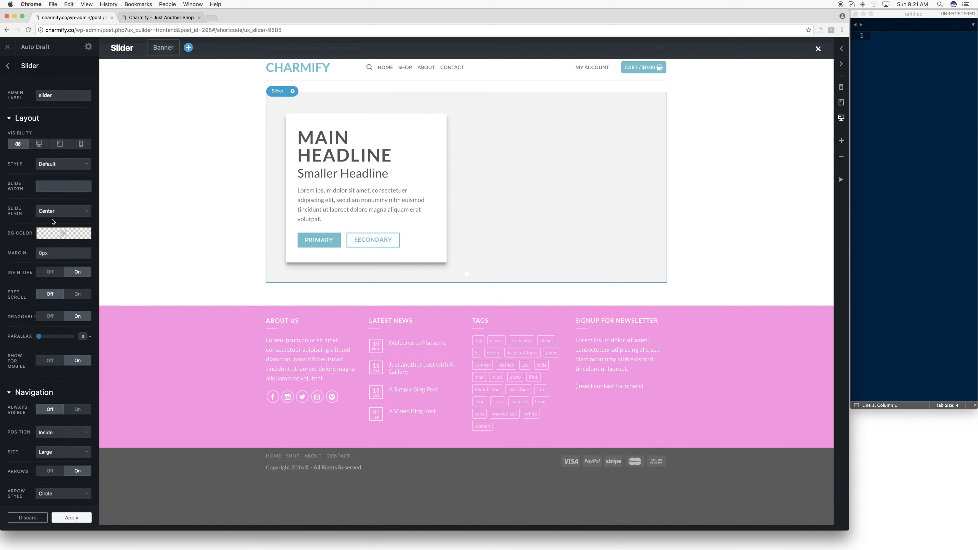
{"action": "left_click", "coordinate": [8, 66]}
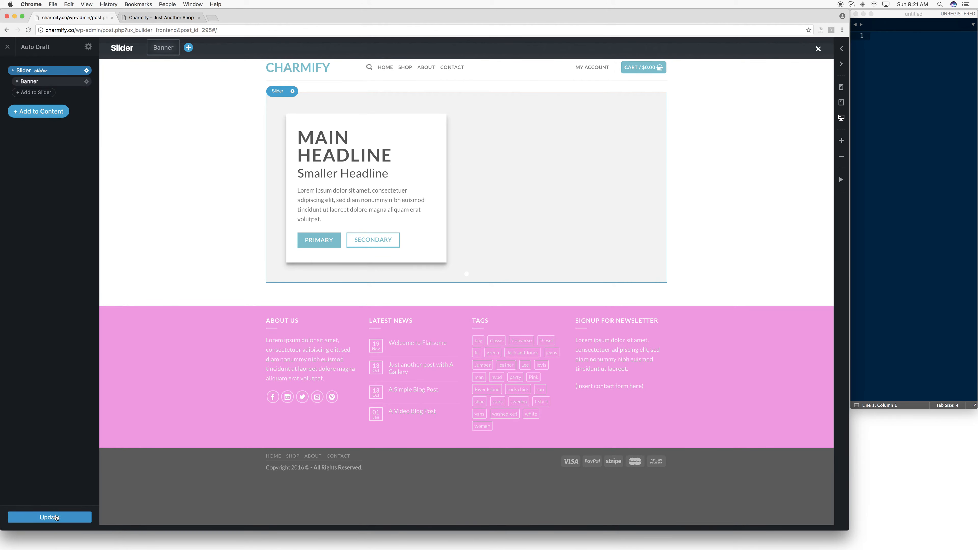
- Examine the options of the banner's text element and open its headline text in the text editor
{"action": "left_click", "coordinate": [363, 156]}
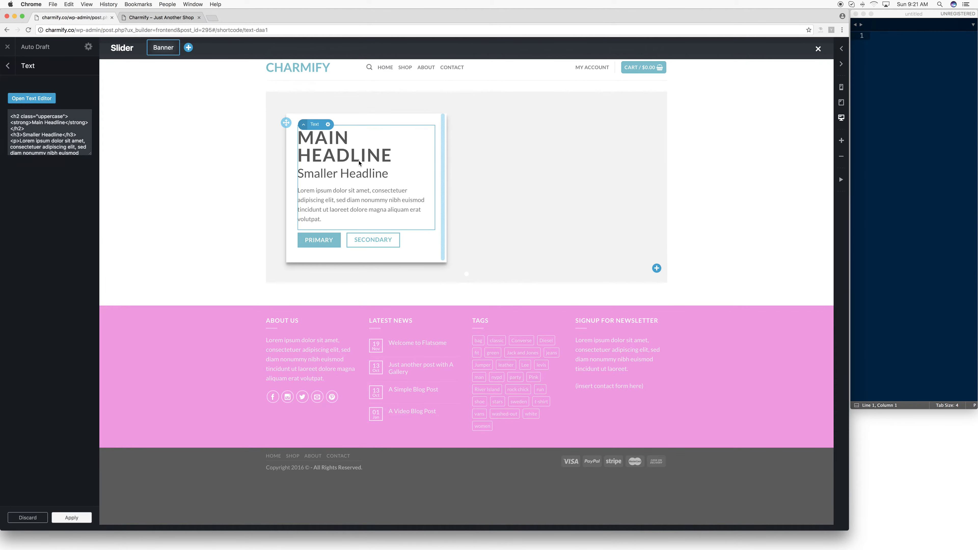
{"action": "double_click", "coordinate": [348, 145]}
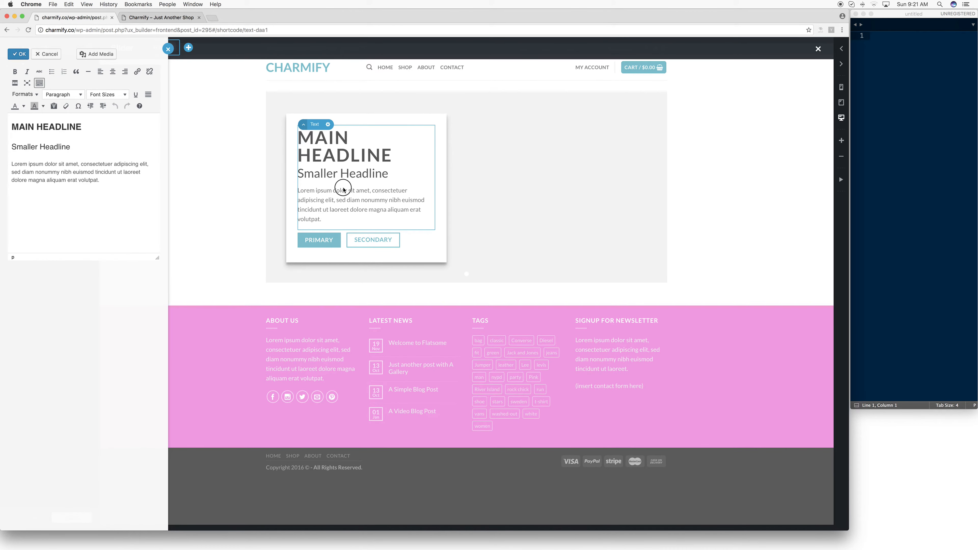
{"action": "left_click", "coordinate": [330, 124]}
{"action": "left_click", "coordinate": [8, 66]}
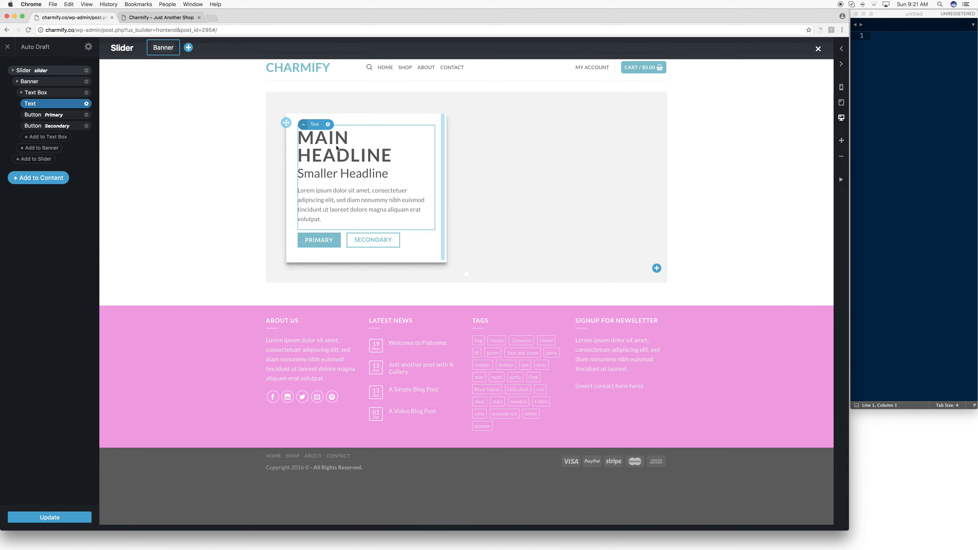
{"action": "left_click", "coordinate": [86, 103]}
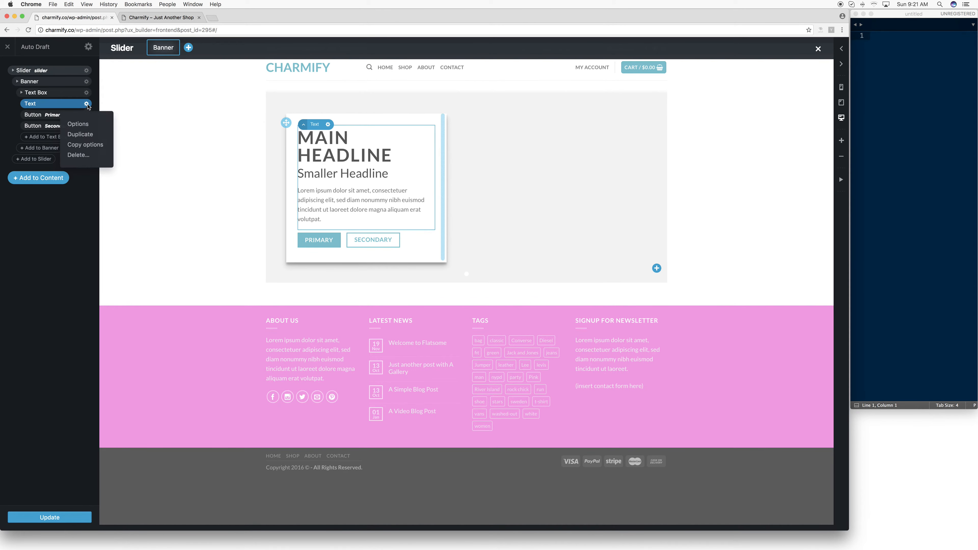
{"action": "left_click", "coordinate": [86, 124]}
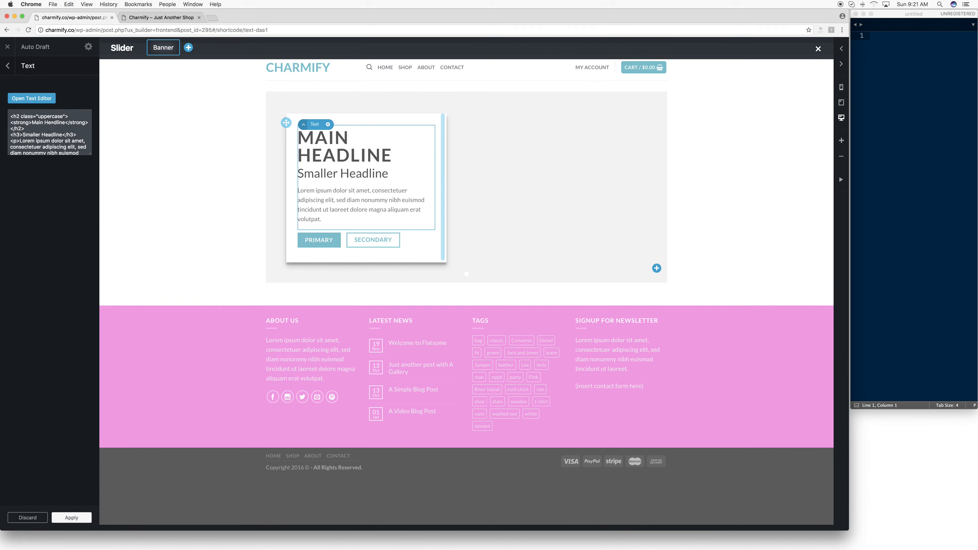
{"action": "left_click", "coordinate": [470, 175]}
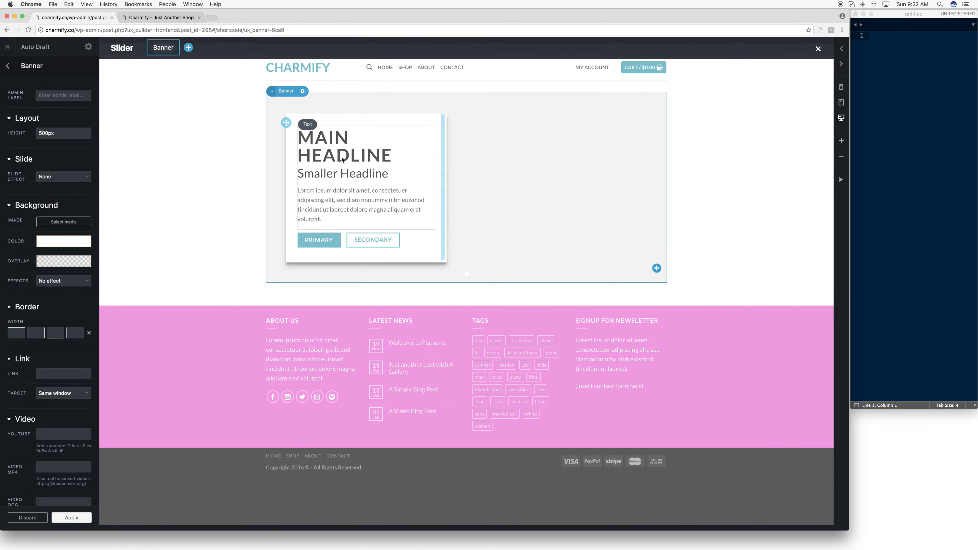
{"action": "double_click", "coordinate": [346, 163]}
{"action": "left_click_drag", "start_coordinate": [92, 133], "coordinate": [10, 127]}
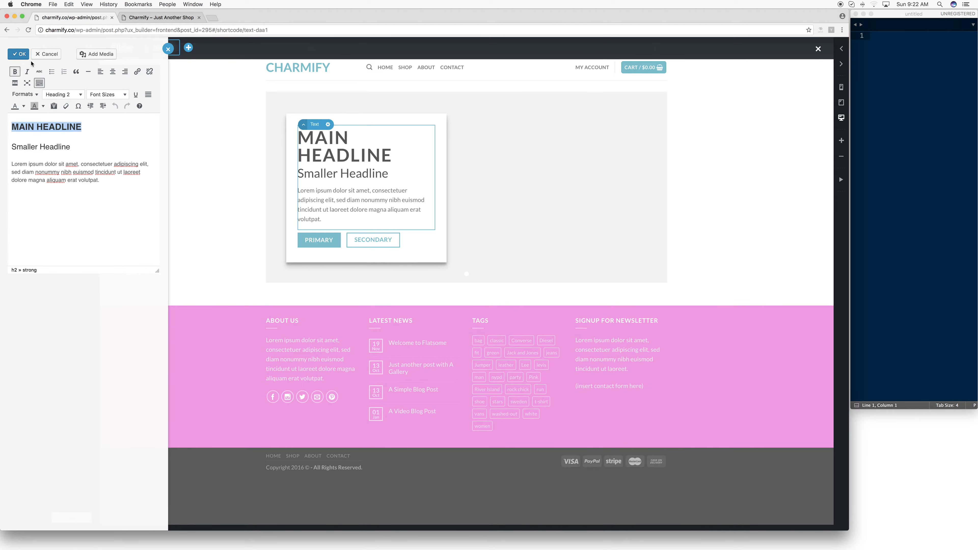
{"action": "left_click", "coordinate": [326, 149]}
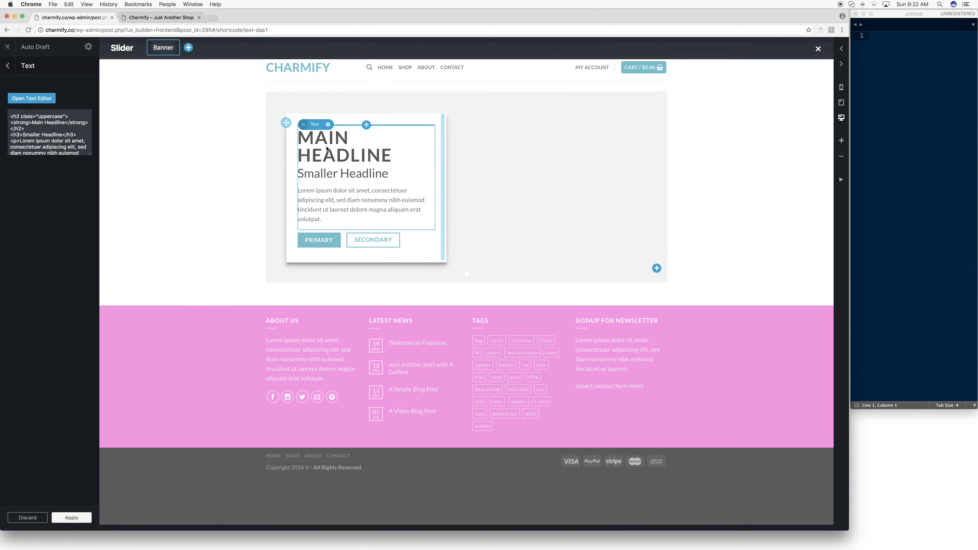
- Look at the Primary button's options and delete that button from the banner's text box
{"action": "left_click", "coordinate": [327, 238]}
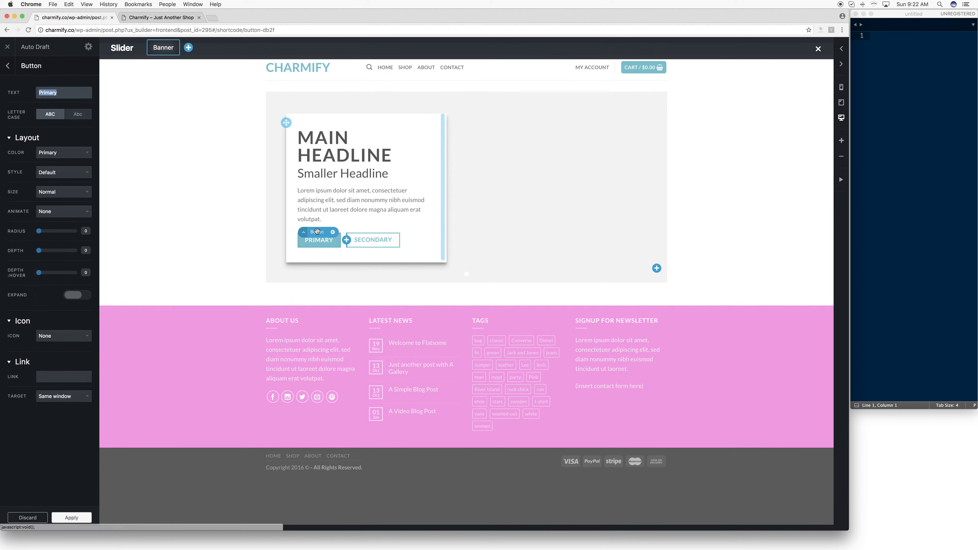
{"action": "left_click", "coordinate": [8, 65]}
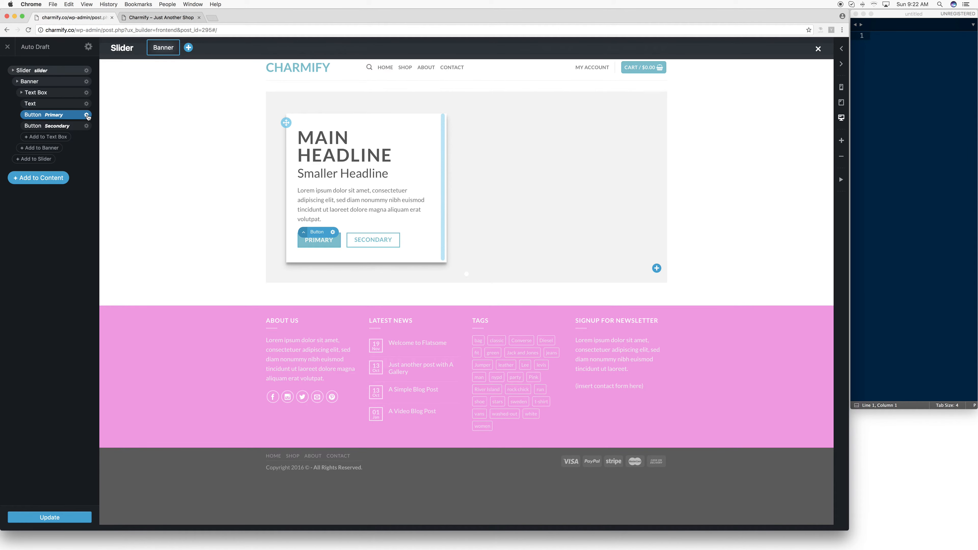
{"action": "left_click", "coordinate": [87, 115]}
{"action": "left_click", "coordinate": [78, 166]}
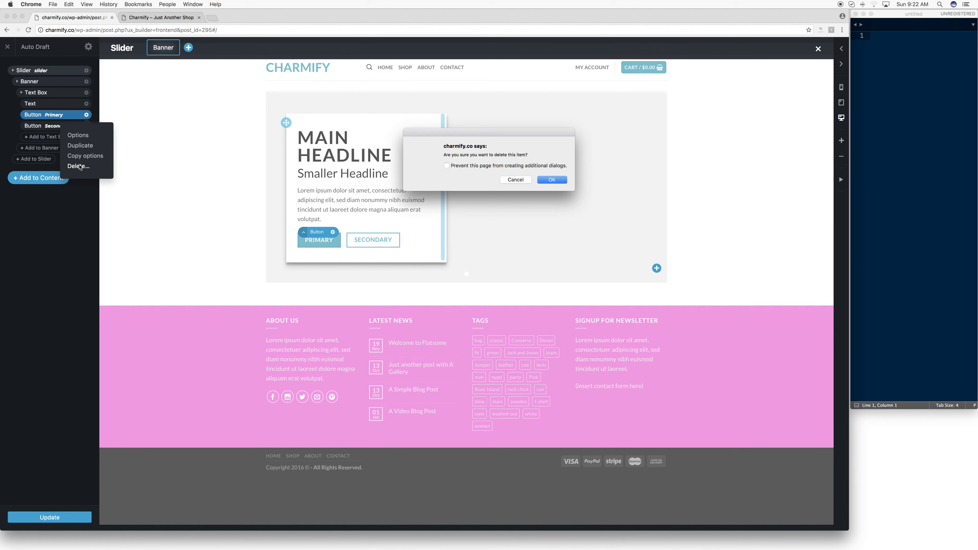
{"action": "left_click", "coordinate": [552, 180]}
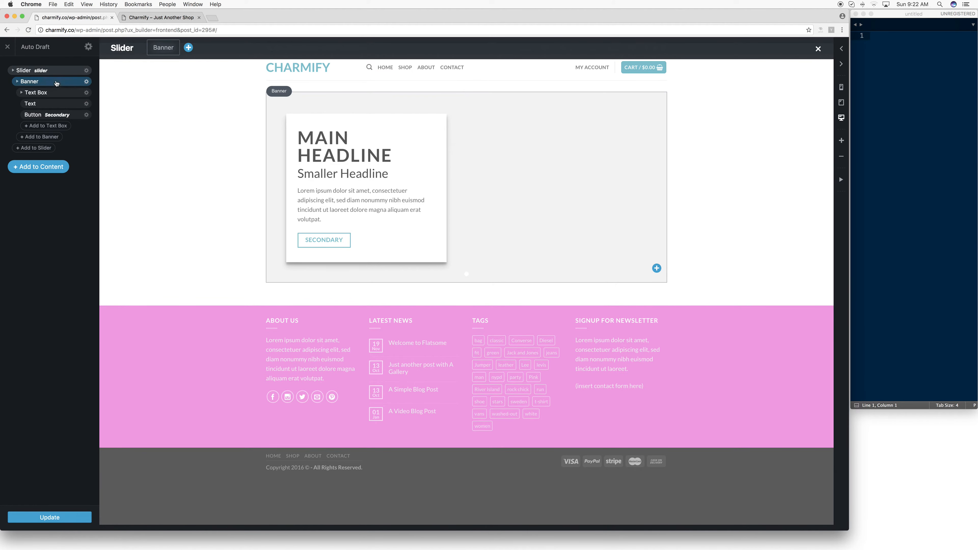
- Exit the UX Builder without saving the changes and move the Auto Draft page to the trash
{"action": "left_click", "coordinate": [8, 47]}
{"action": "left_click", "coordinate": [552, 180]}
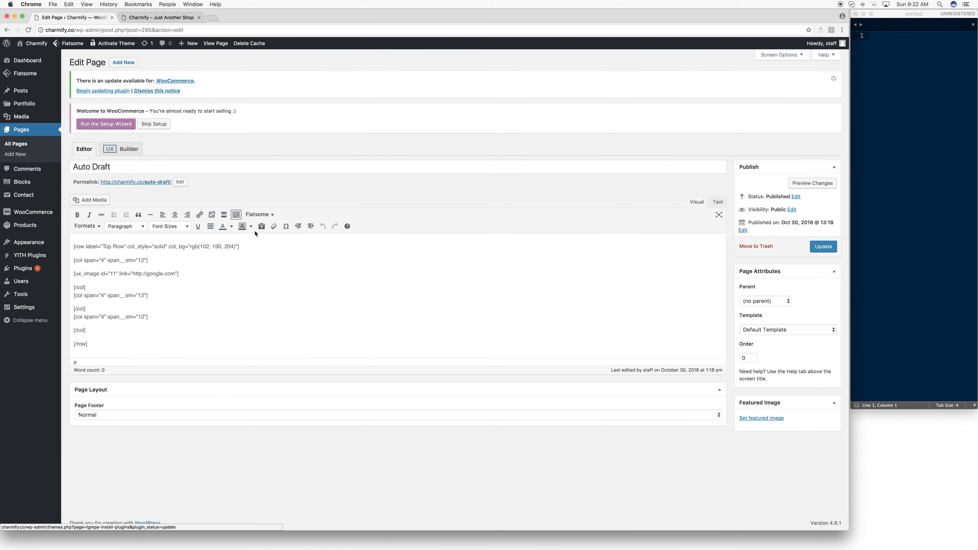
{"action": "left_click", "coordinate": [768, 247]}
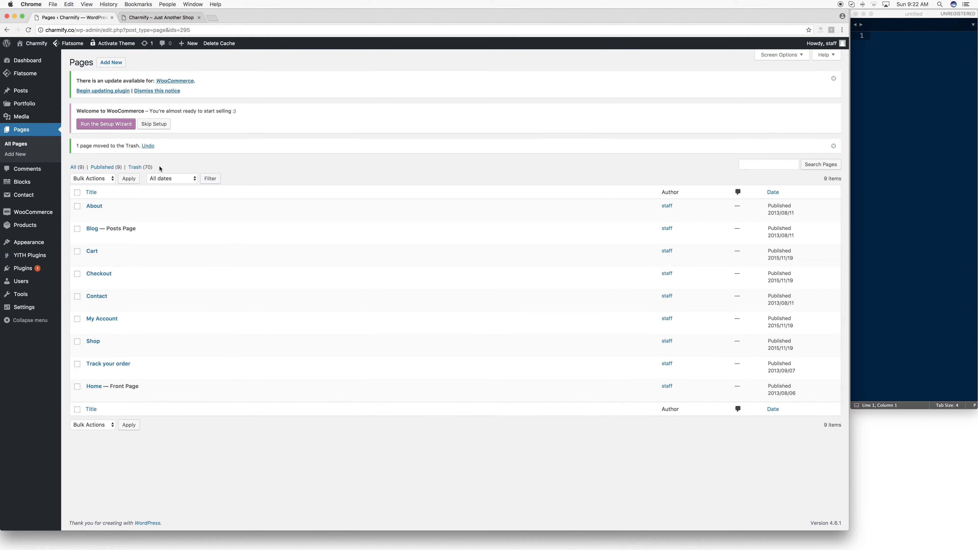
- Start the WooCommerce setup wizard and skip its Page Setup step
{"action": "left_click", "coordinate": [43, 212]}
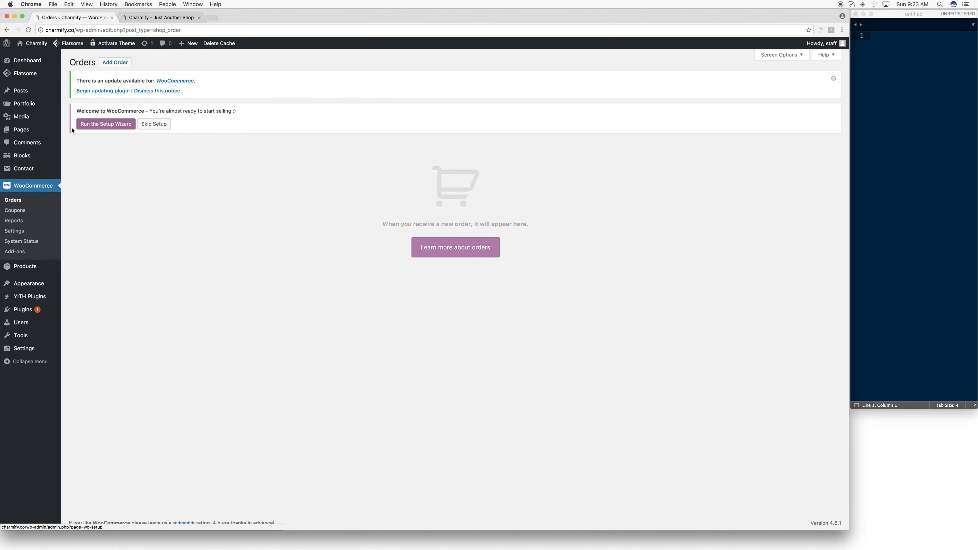
{"action": "left_click", "coordinate": [131, 126]}
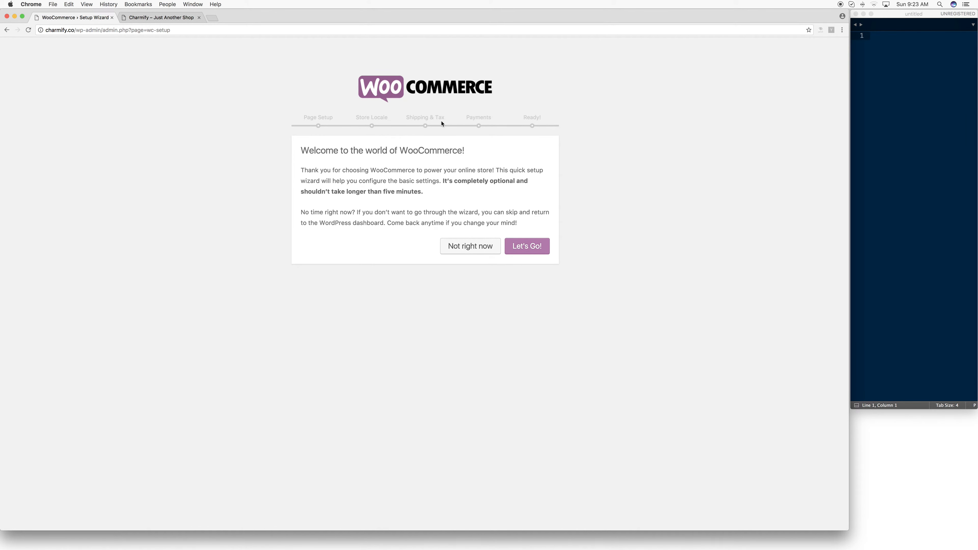
{"action": "left_click", "coordinate": [518, 247]}
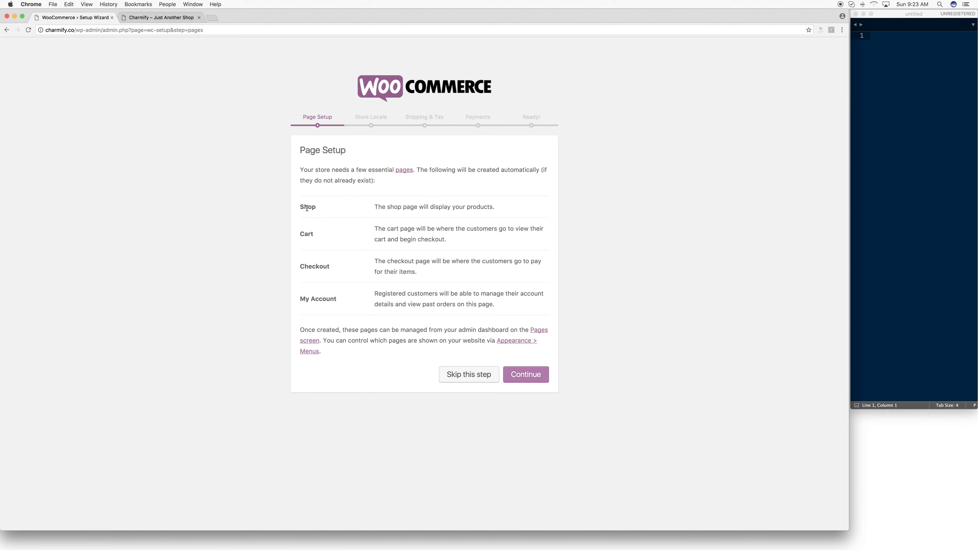
{"action": "left_click", "coordinate": [486, 376]}
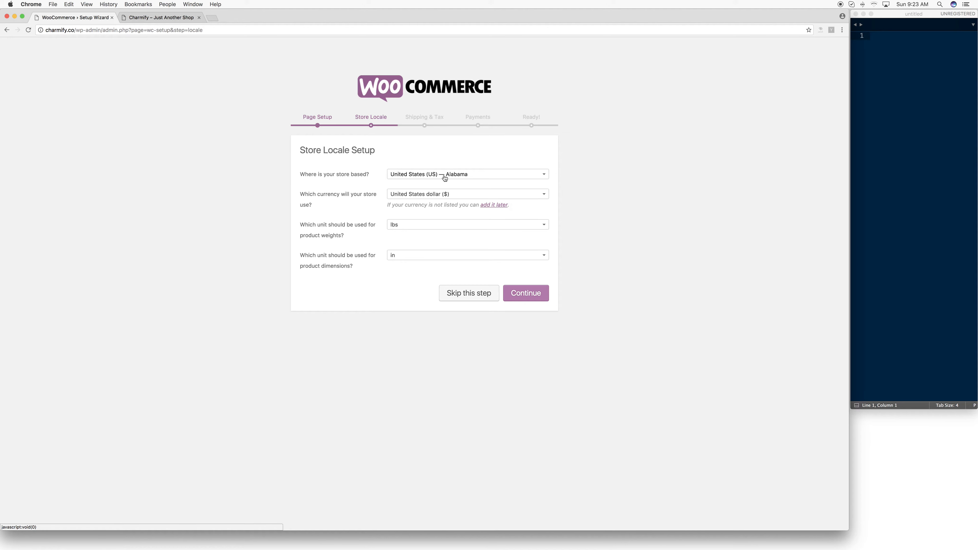
- Set the store location to United States (US) — Florida and continue past Shipping & Tax with physical goods shipping enabled
{"action": "left_click", "coordinate": [445, 177]}
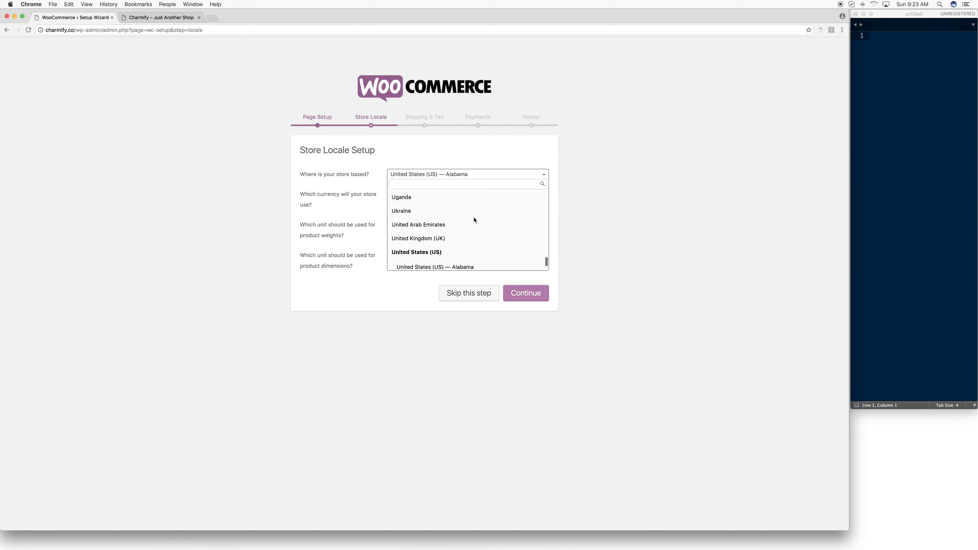
{"action": "scroll", "coordinate": [473, 226], "scroll_direction": "down", "scroll_amount": 8}
{"action": "scroll", "coordinate": [473, 223], "scroll_direction": "up", "scroll_amount": 4}
{"action": "left_click", "coordinate": [464, 215]}
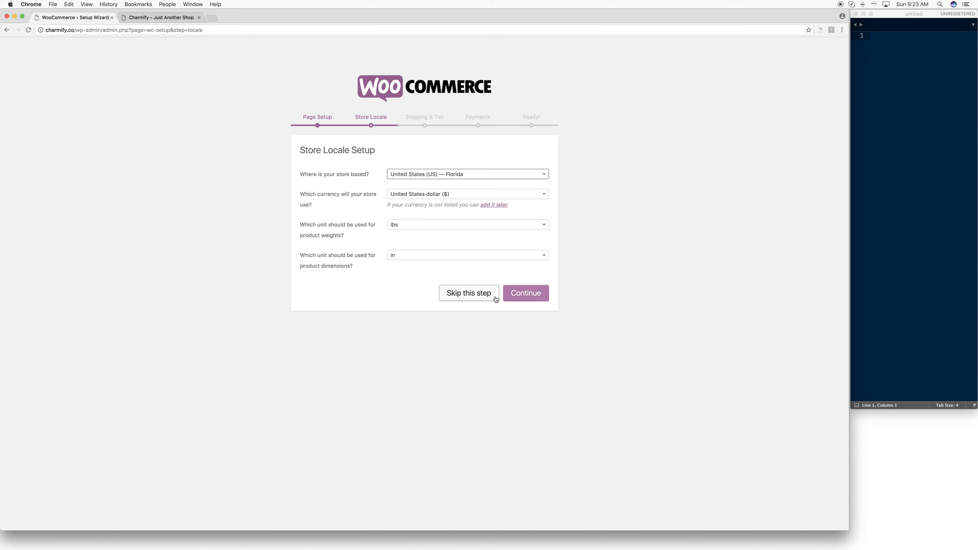
{"action": "left_click", "coordinate": [536, 296]}
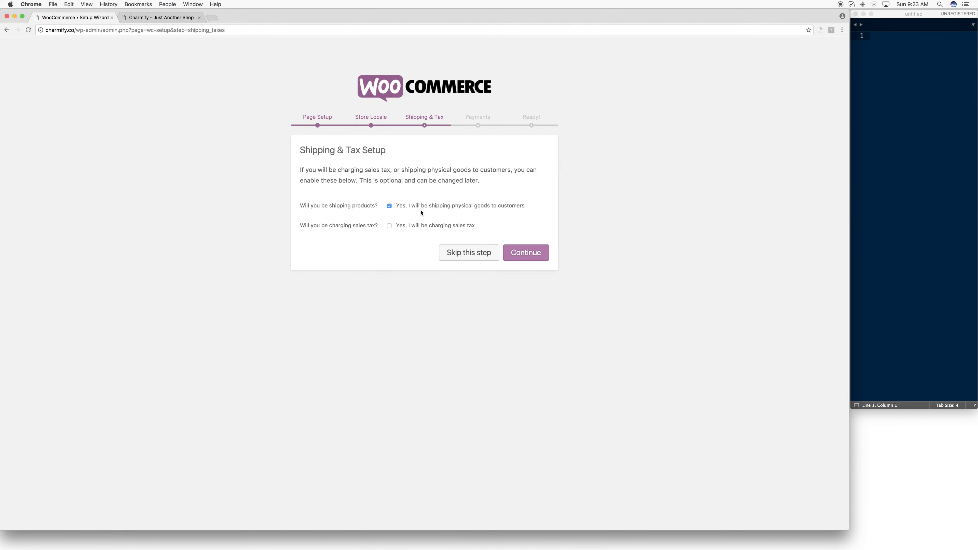
{"action": "left_click", "coordinate": [532, 254]}
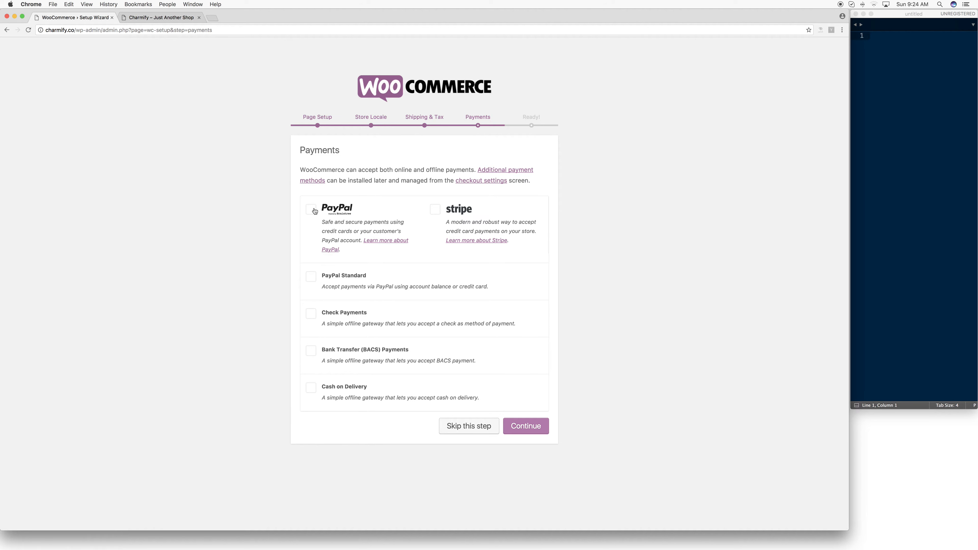
- Enable PayPal Standard as the payment method, fill in the PayPal email address and continue
{"action": "left_click", "coordinate": [311, 277]}
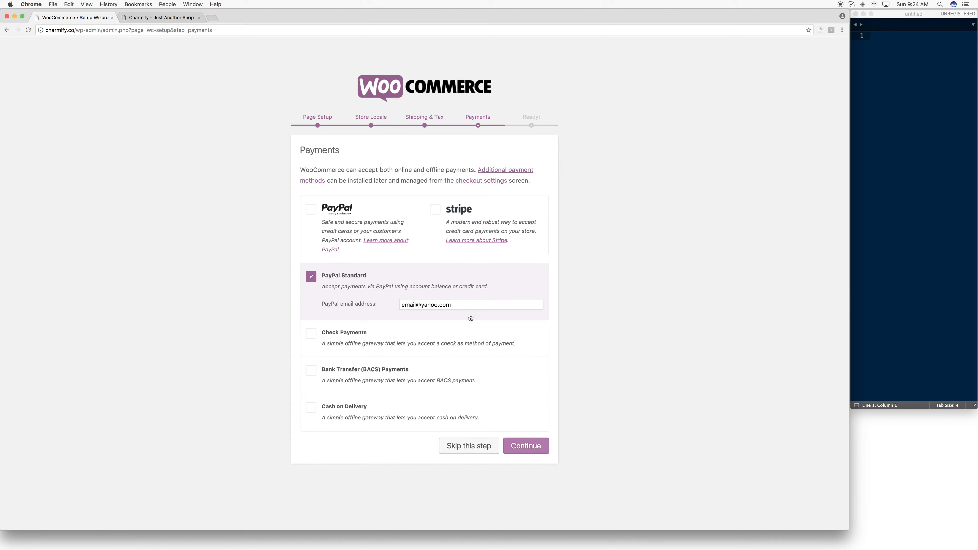
{"action": "double_click", "coordinate": [467, 305]}
{"action": "triple_click", "coordinate": [412, 306]}
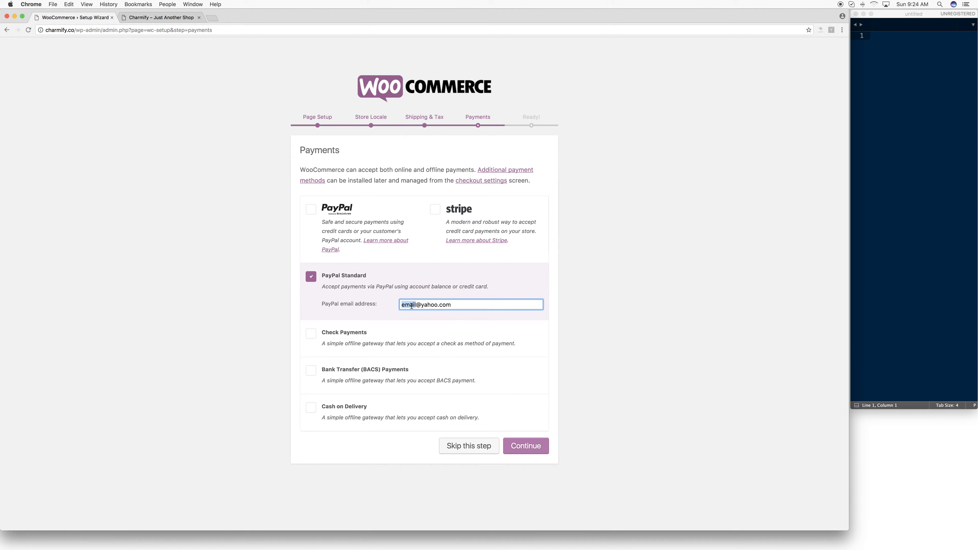
{"action": "left_click", "coordinate": [520, 447]}
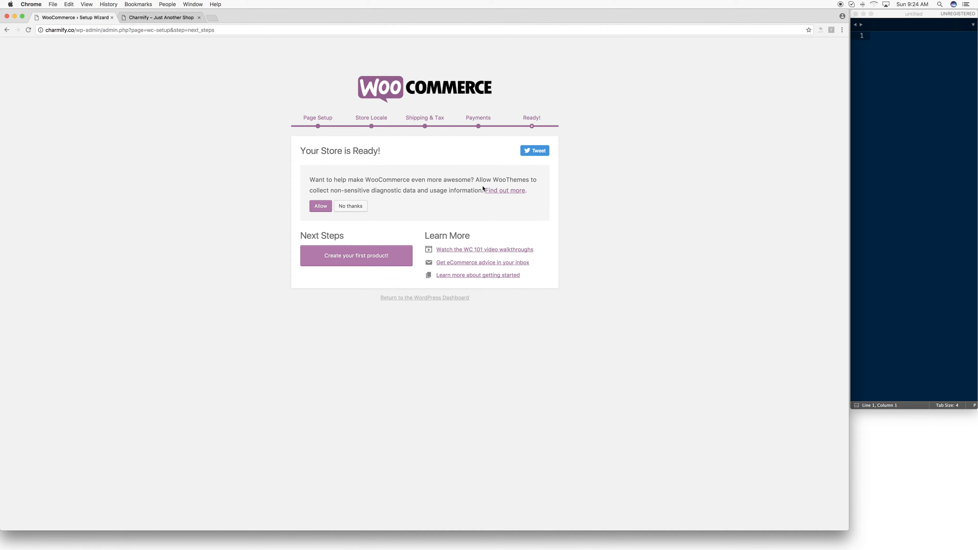
- Decline sharing WooCommerce usage data and return to the WordPress dashboard
{"action": "left_click", "coordinate": [349, 206]}
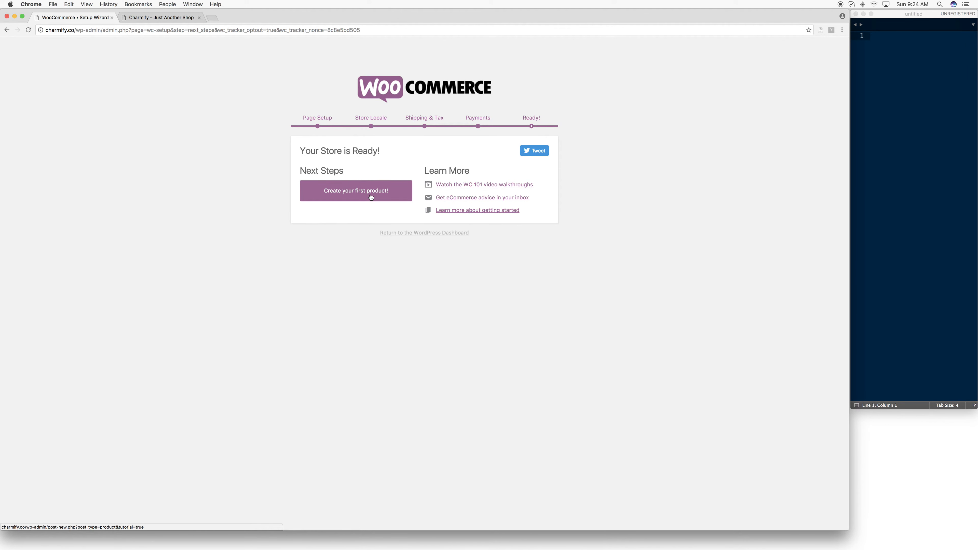
{"action": "scroll", "coordinate": [405, 200], "scroll_direction": "down", "scroll_amount": 1}
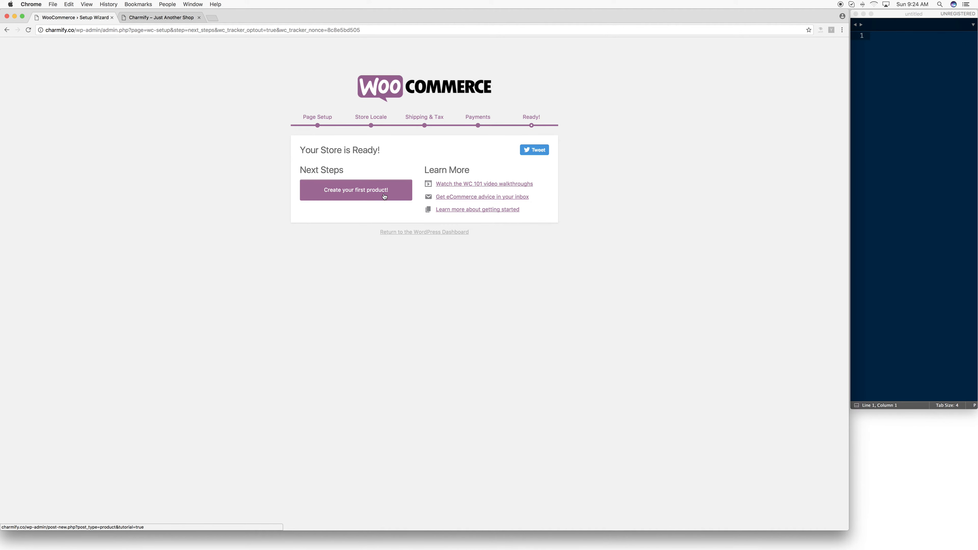
{"action": "left_click", "coordinate": [401, 233]}
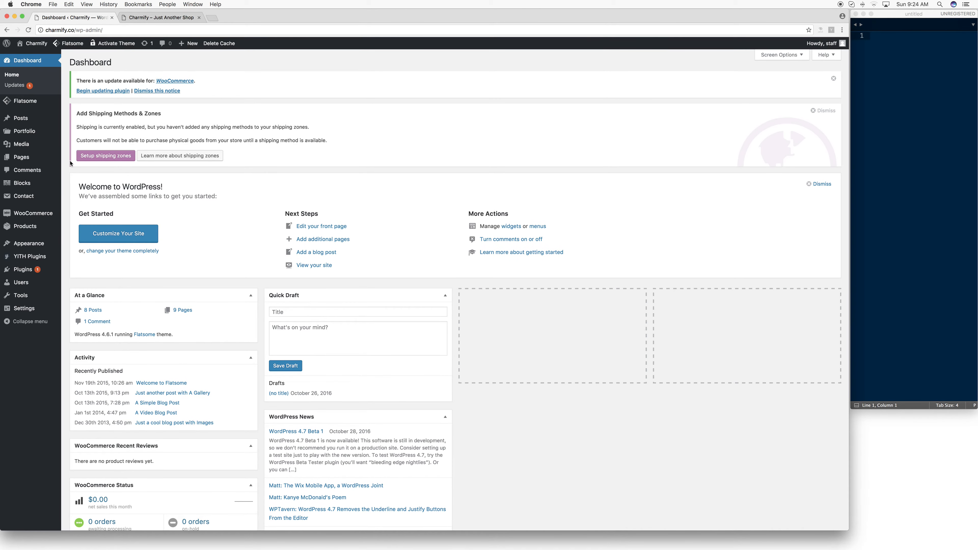
{"action": "scroll", "coordinate": [71, 164], "scroll_direction": "down", "scroll_amount": 1}
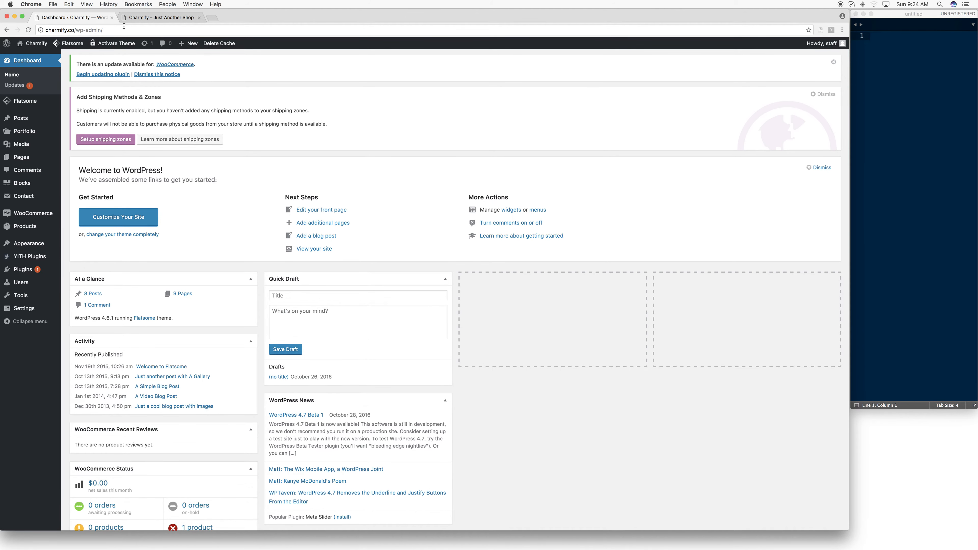
- Reload the Charmify storefront, look at the All Star Canvas Hi Converse product page and return to the homepage
{"action": "left_click", "coordinate": [163, 18]}
{"action": "key", "text": "super+r"}
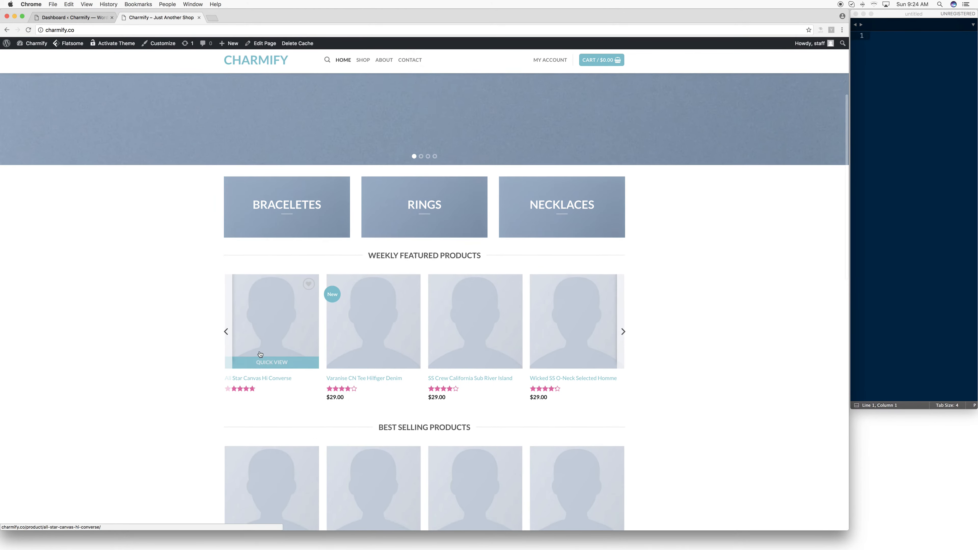
{"action": "left_click", "coordinate": [258, 392]}
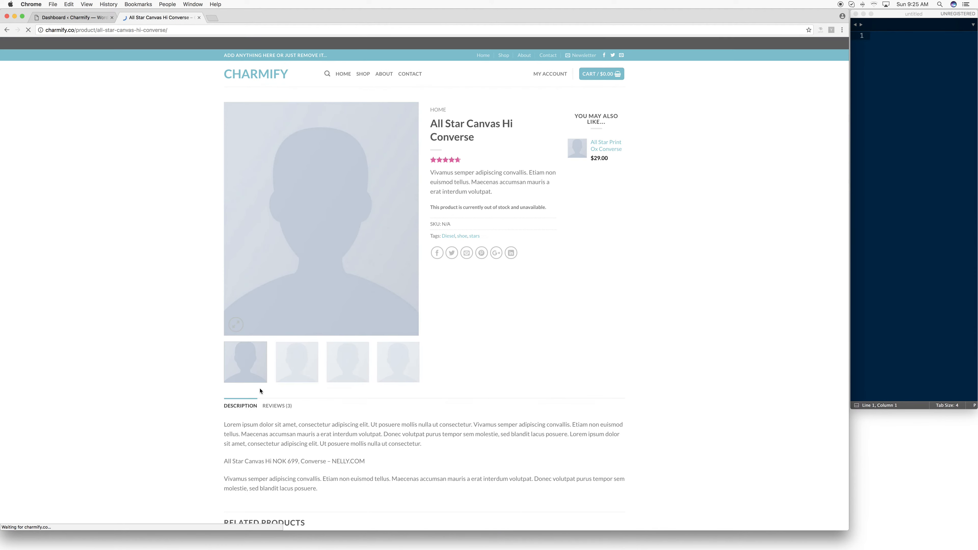
{"action": "left_click", "coordinate": [8, 29]}
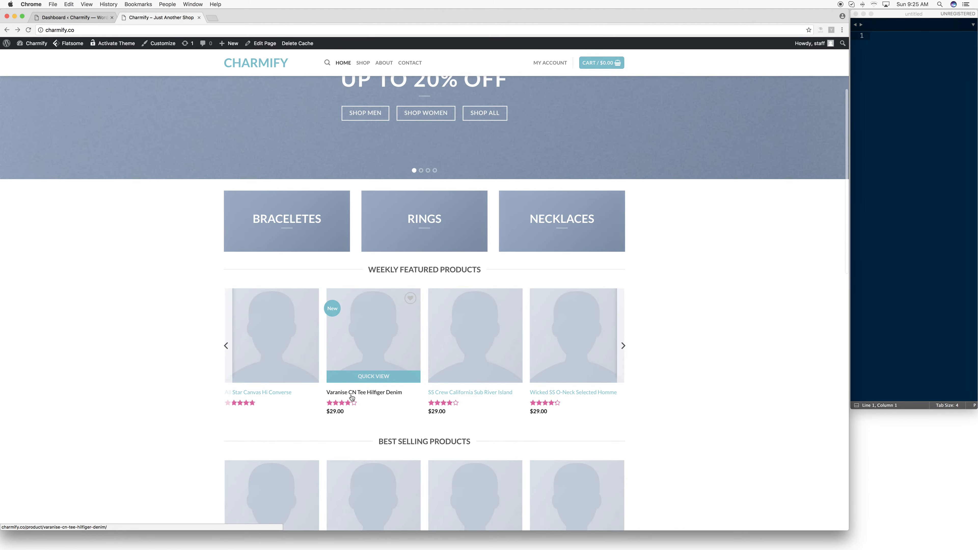
- Add the Varanise CN Tee Hilfiger Denim to the cart and examine the checkout page's billing form and PayPal payment section
{"action": "left_click", "coordinate": [353, 394]}
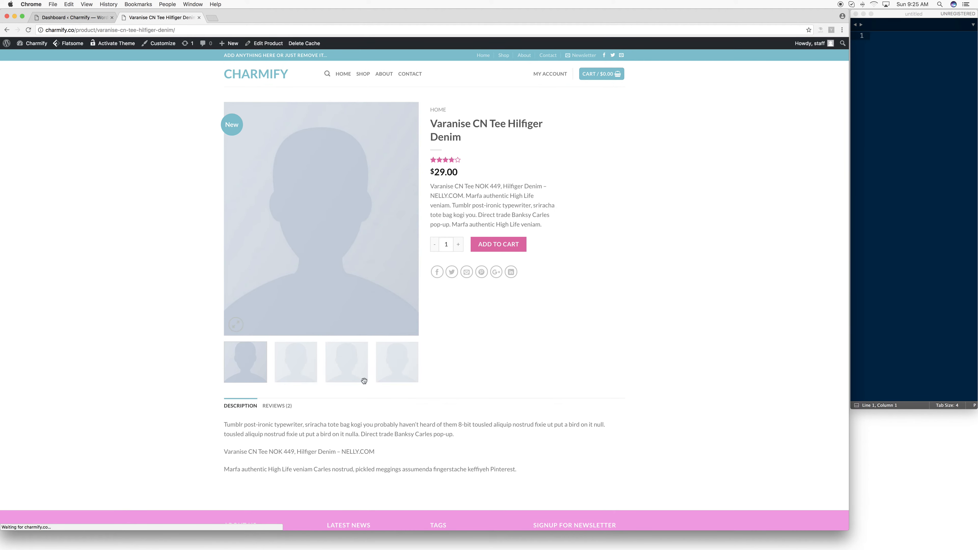
{"action": "left_click", "coordinate": [510, 243]}
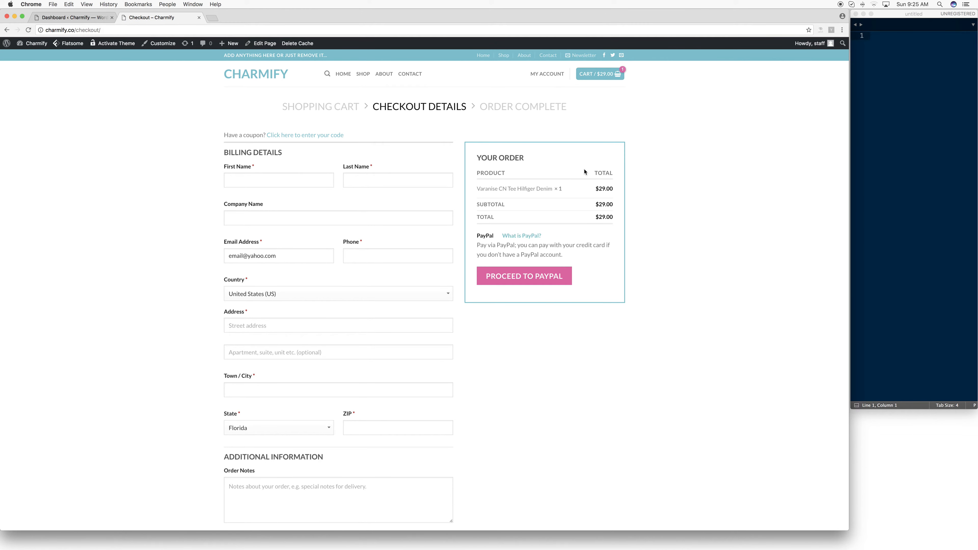
{"action": "left_click", "coordinate": [309, 179]}
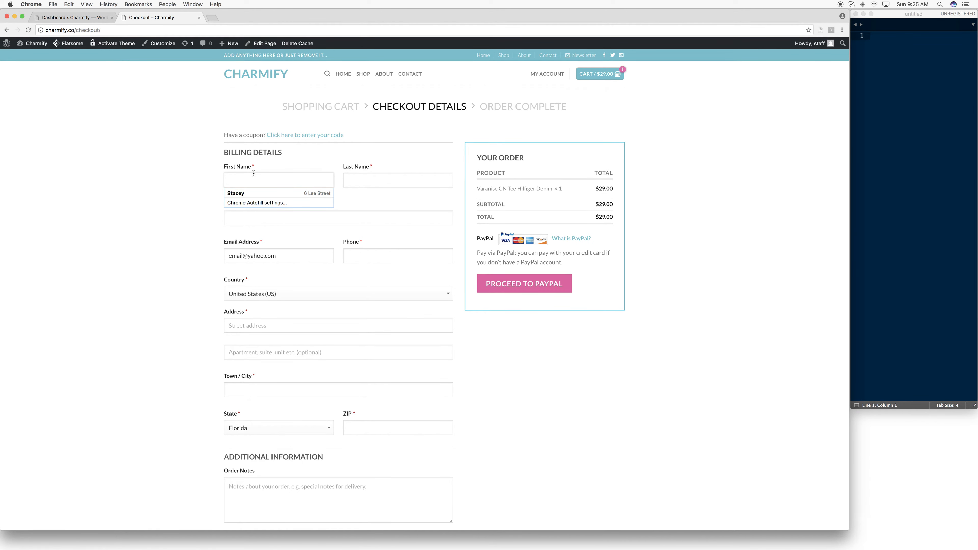
{"action": "left_click", "coordinate": [277, 170]}
{"action": "scroll", "coordinate": [456, 355], "scroll_direction": "down", "scroll_amount": 6}
{"action": "left_click_drag", "start_coordinate": [455, 352], "coordinate": [456, 350]}
{"action": "scroll", "coordinate": [456, 350], "scroll_direction": "up", "scroll_amount": 4}
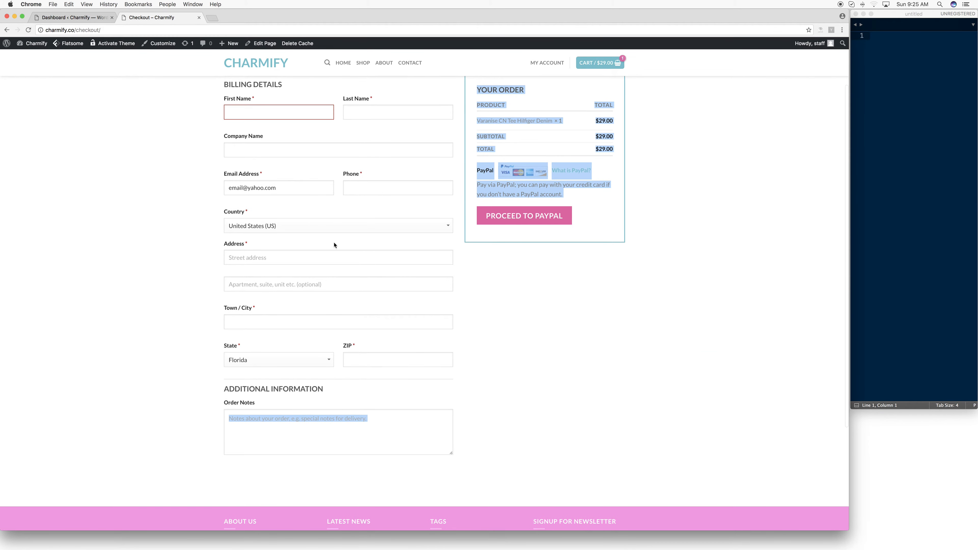
- Return to the store's homepage and browse to the Shop page
{"action": "left_click", "coordinate": [243, 64]}
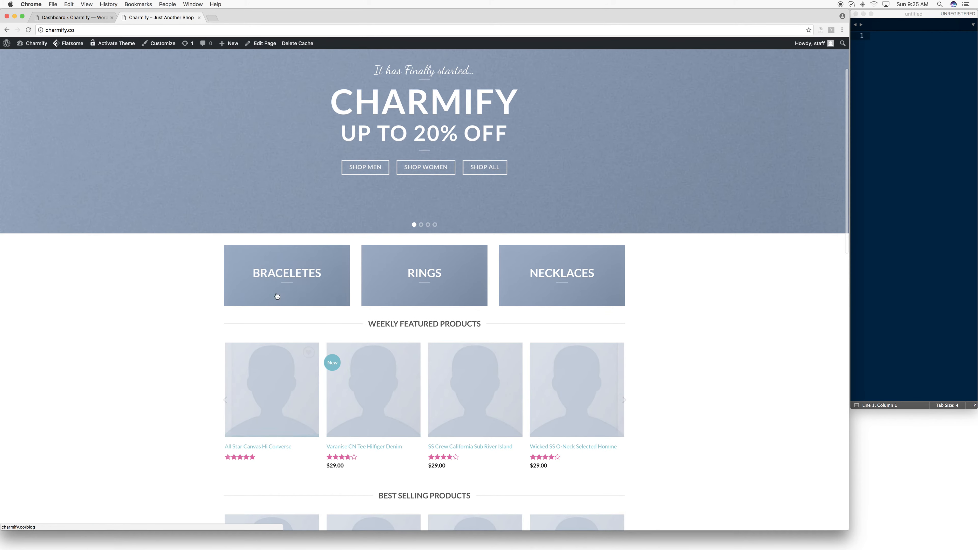
{"action": "left_click", "coordinate": [345, 451]}
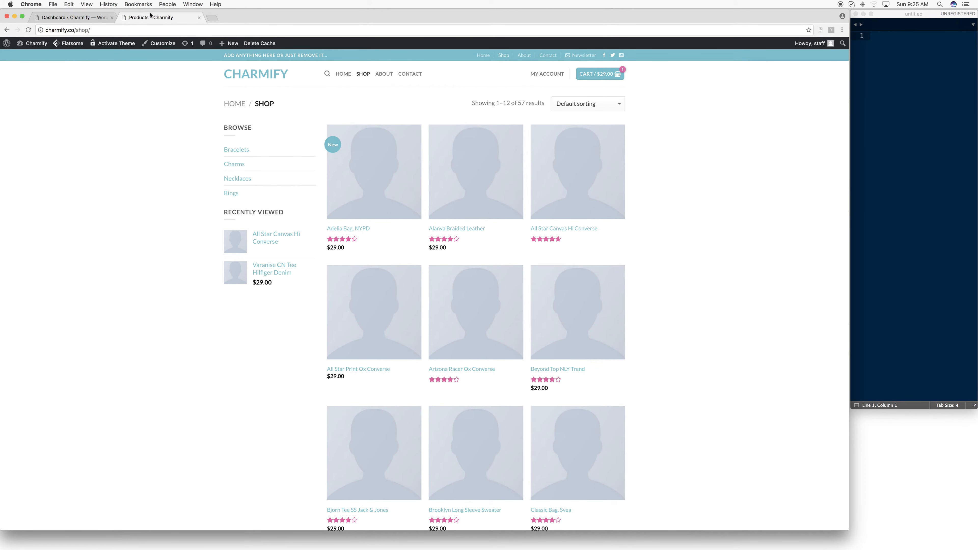
- Open the Widgets page in the WordPress admin, collapse the Sidebar area and review the available widgets
{"action": "left_click", "coordinate": [71, 18]}
{"action": "mouse_move", "coordinate": [28, 244]}
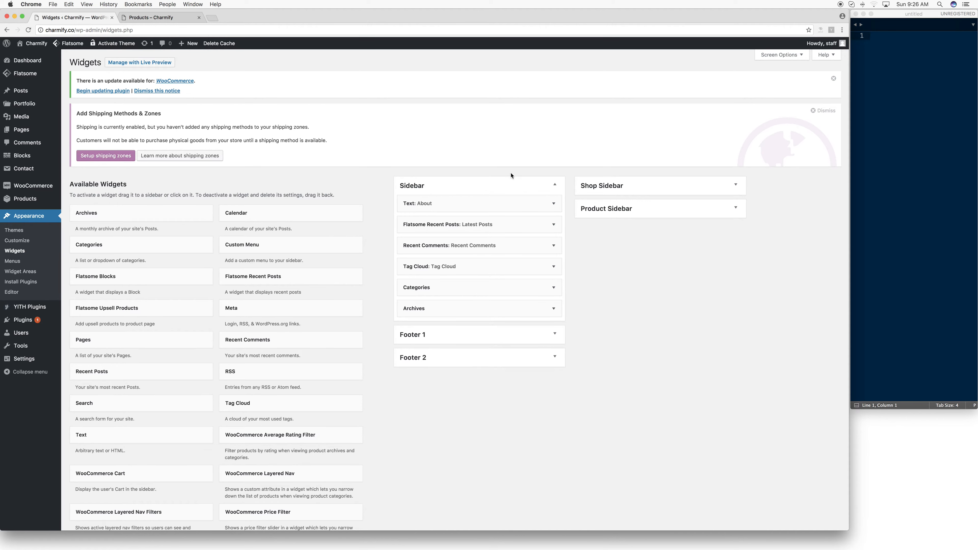
{"action": "left_click", "coordinate": [553, 185]}
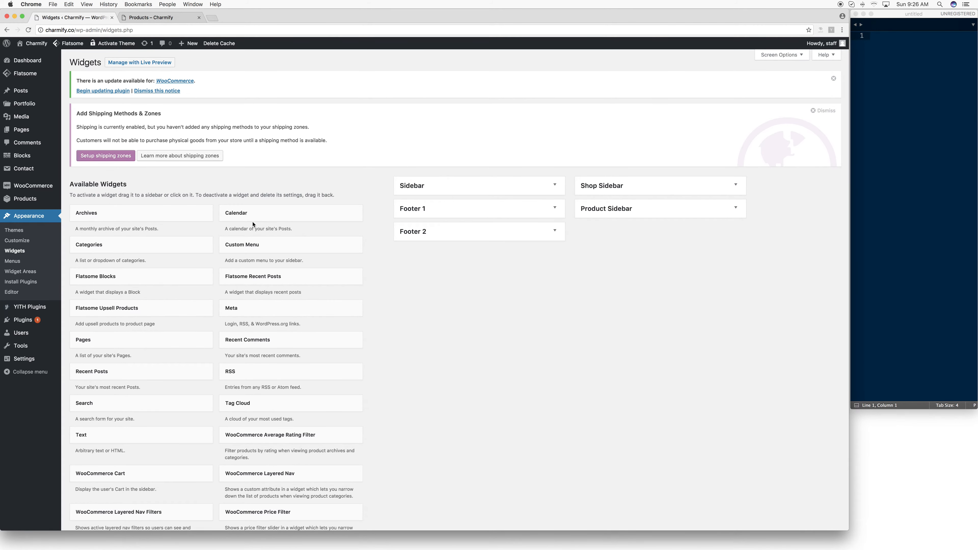
{"action": "scroll", "coordinate": [286, 215], "scroll_direction": "down", "scroll_amount": 8}
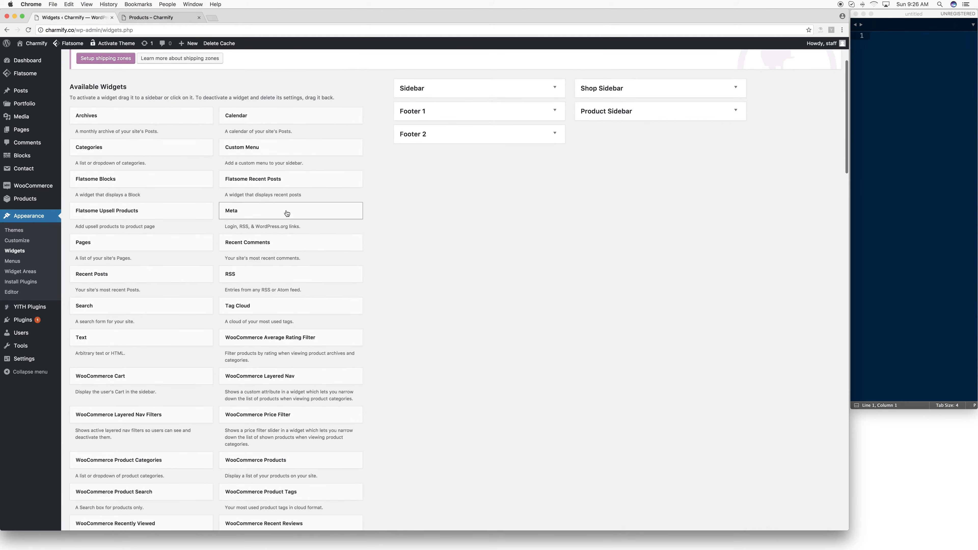
{"action": "scroll", "coordinate": [219, 301], "scroll_direction": "up", "scroll_amount": 8}
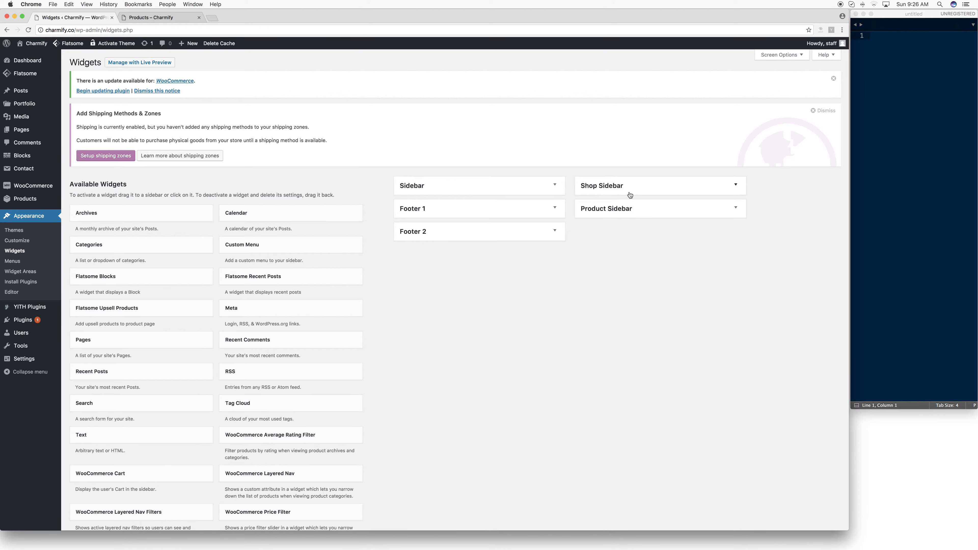
{"action": "scroll", "coordinate": [623, 193], "scroll_direction": "down", "scroll_amount": 2}
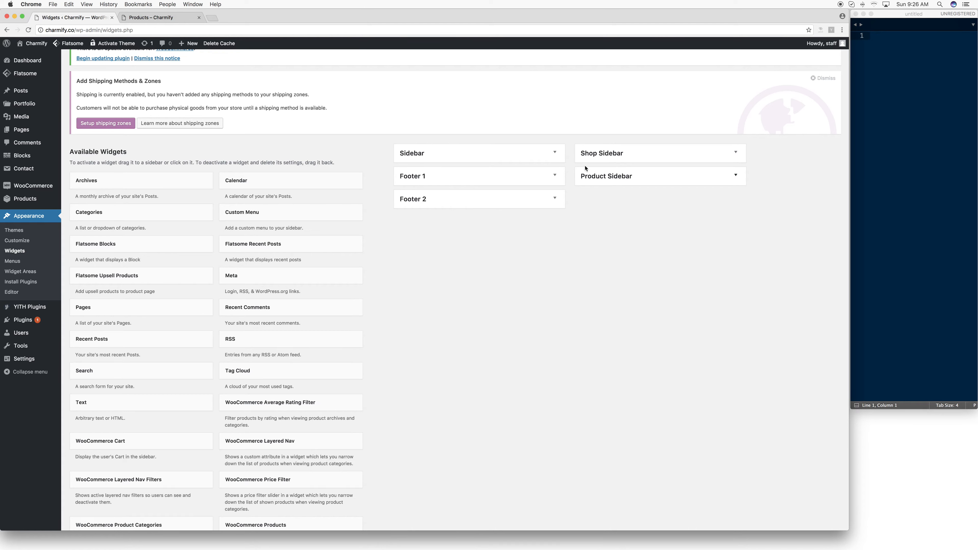
- Expand the Footer 1 and Footer 2 widget areas to view their widgets
{"action": "left_click", "coordinate": [510, 202]}
{"action": "left_click", "coordinate": [511, 185]}
{"action": "left_click", "coordinate": [511, 184]}
{"action": "left_click", "coordinate": [432, 206]}
{"action": "left_click", "coordinate": [438, 175]}
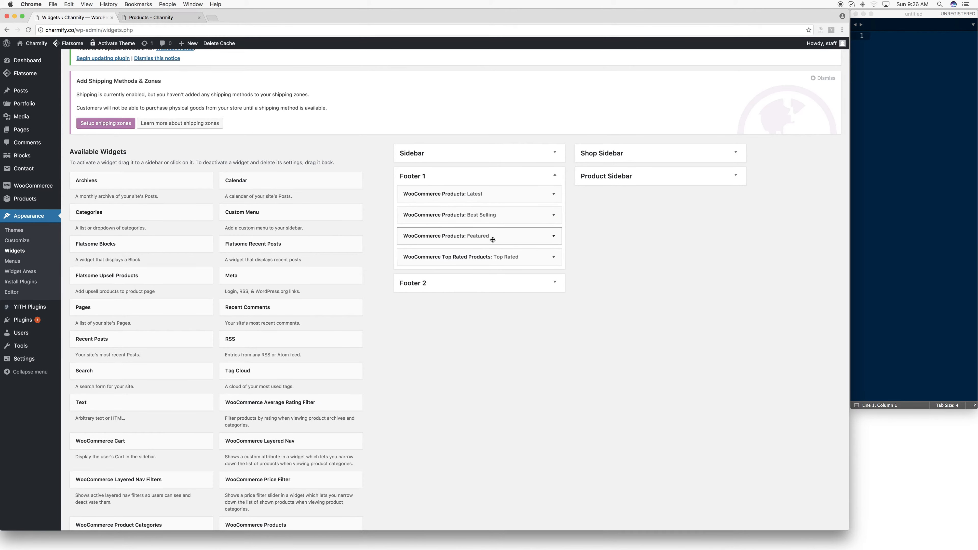
{"action": "left_click", "coordinate": [472, 284]}
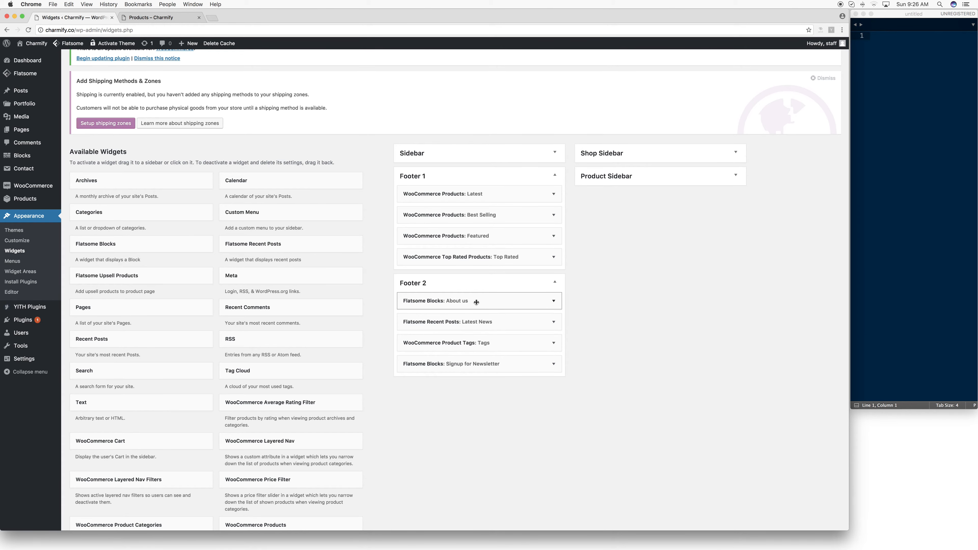
- Compare the Footer 2 widgets with the storefront's footer on the Shop page and expand the Shop Sidebar widget area
{"action": "left_click", "coordinate": [154, 17]}
{"action": "scroll", "coordinate": [381, 123], "scroll_direction": "down", "scroll_amount": 8}
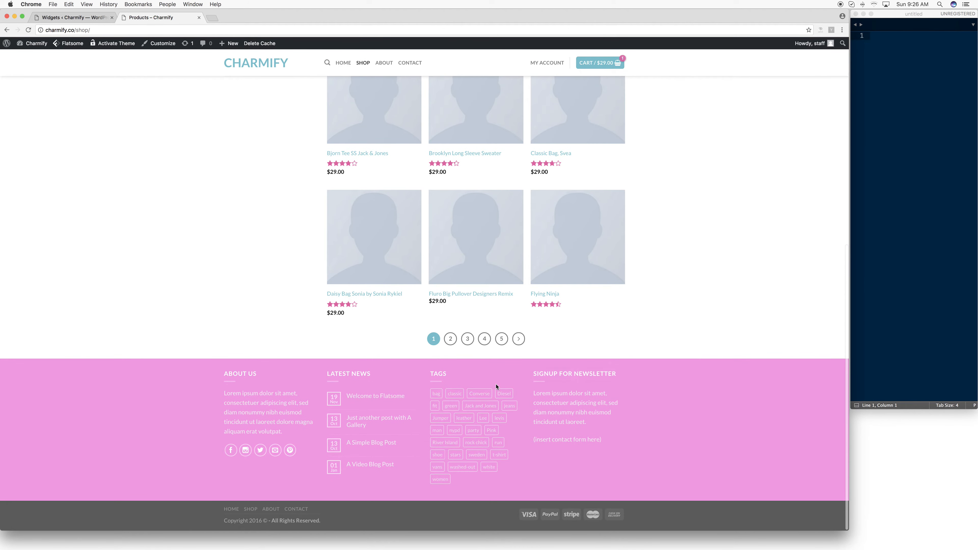
{"action": "mouse_move", "coordinate": [585, 393]}
{"action": "left_click", "coordinate": [100, 20]}
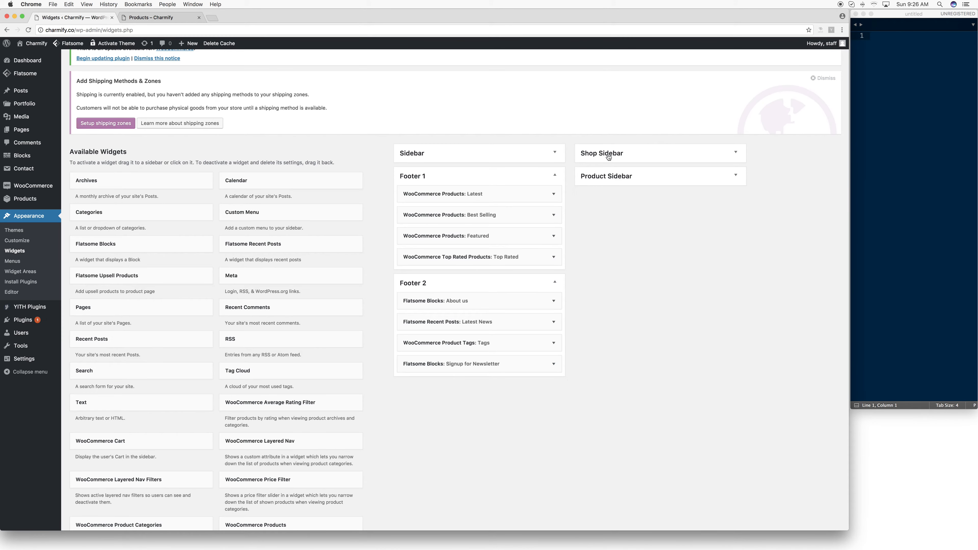
{"action": "left_click", "coordinate": [628, 157]}
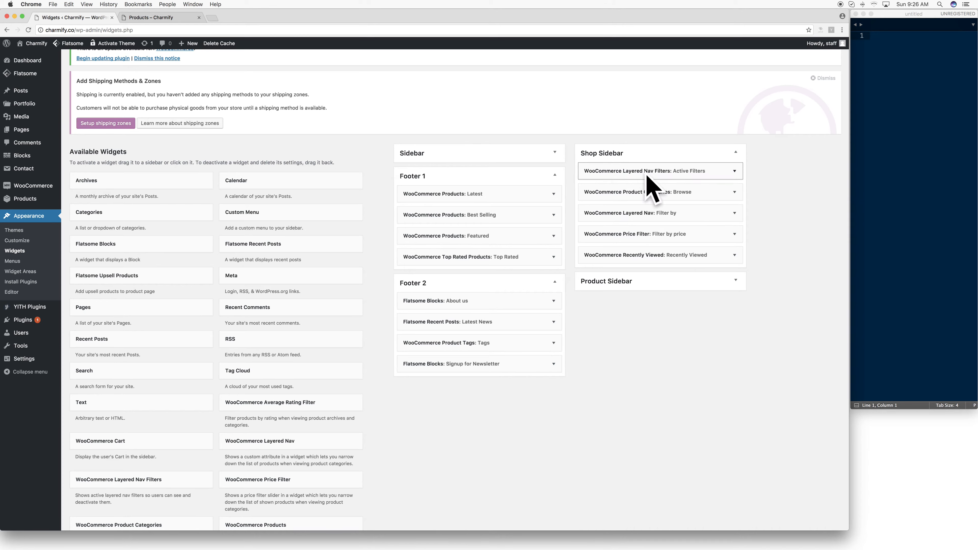
{"action": "scroll", "coordinate": [688, 182], "scroll_direction": "up", "scroll_amount": 1}
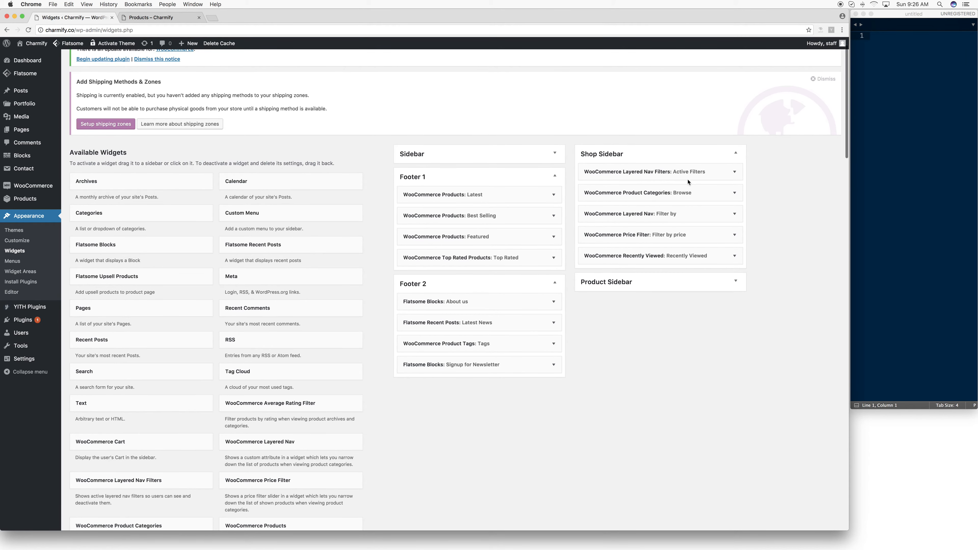
- Expand the Product Sidebar area and remove all the WooCommerce widgets from the Shop Sidebar
{"action": "left_click", "coordinate": [629, 283]}
{"action": "scroll", "coordinate": [630, 282], "scroll_direction": "down", "scroll_amount": 1}
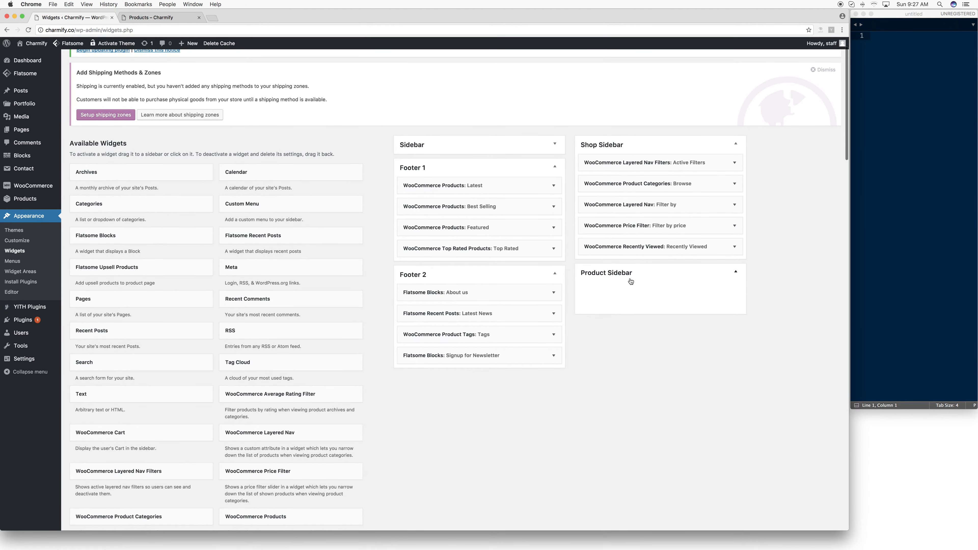
{"action": "scroll", "coordinate": [649, 290], "scroll_direction": "up", "scroll_amount": 1}
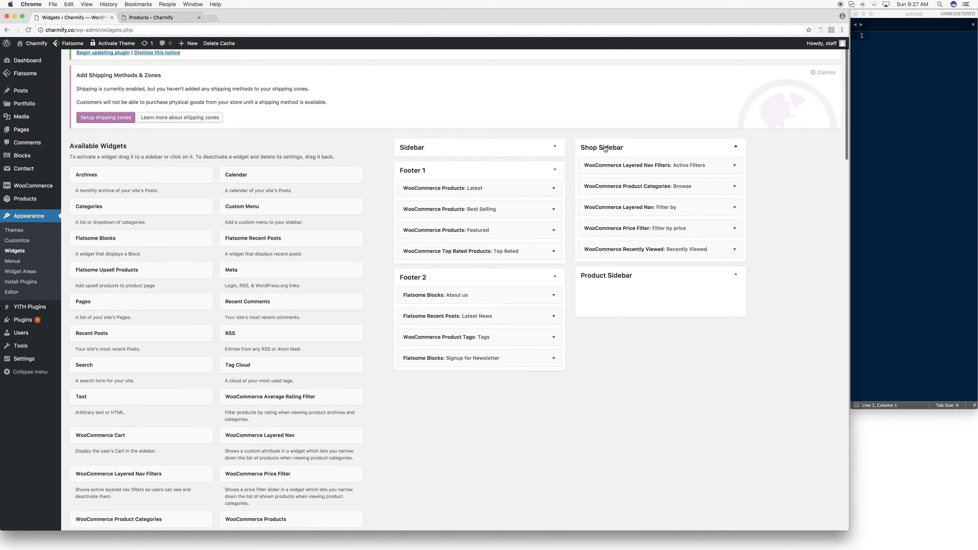
{"action": "left_click_drag", "start_coordinate": [610, 161], "coordinate": [123, 184]}
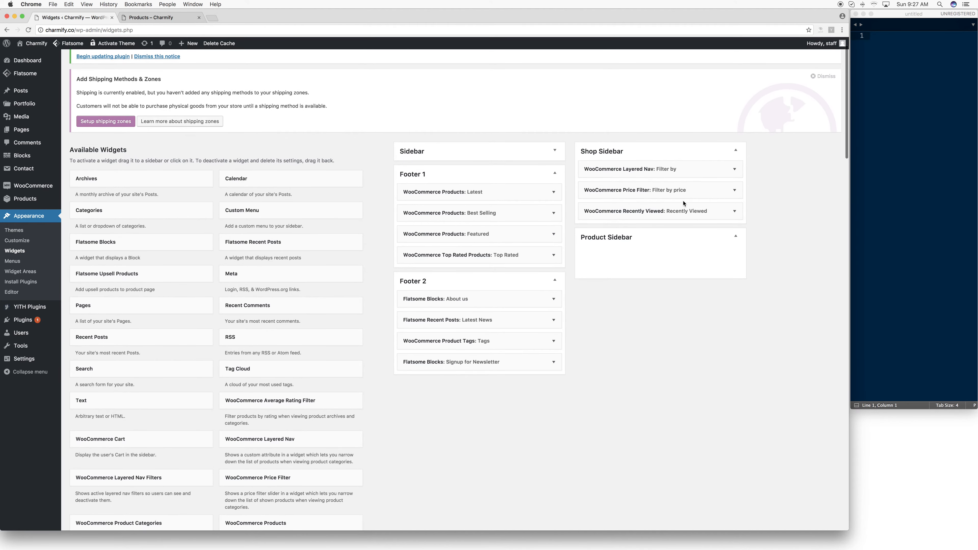
{"action": "left_click_drag", "start_coordinate": [681, 190], "coordinate": [339, 212]}
{"action": "left_click_drag", "start_coordinate": [685, 170], "coordinate": [331, 183]}
- Add the Calendar widget to the Shop Sidebar, save it and check the sidebar on the storefront's Shop page
{"action": "mouse_move", "coordinate": [620, 170]}
{"action": "left_mouse_down"}
{"action": "mouse_move", "coordinate": [276, 190]}
{"action": "mouse_move", "coordinate": [670, 186]}
{"action": "mouse_move", "coordinate": [631, 172]}
{"action": "left_mouse_up"}
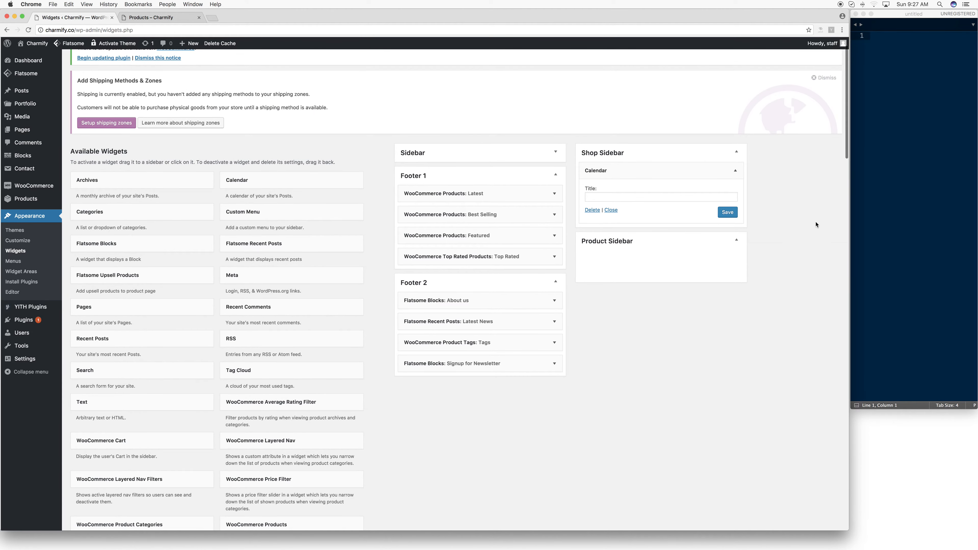
{"action": "left_click", "coordinate": [722, 215]}
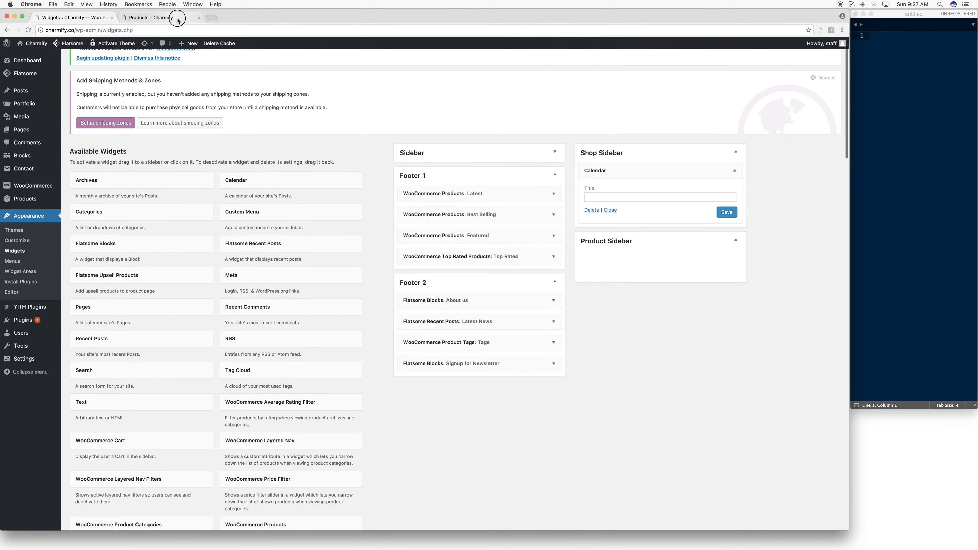
{"action": "left_click", "coordinate": [154, 17]}
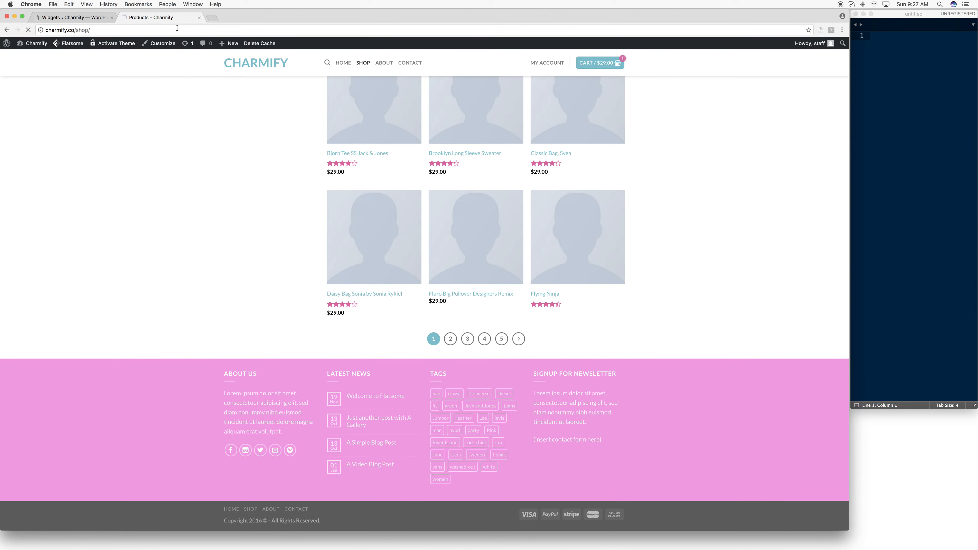
{"action": "scroll", "coordinate": [343, 124], "scroll_direction": "up", "scroll_amount": 2}
{"action": "scroll", "coordinate": [344, 124], "scroll_direction": "up", "scroll_amount": 8}
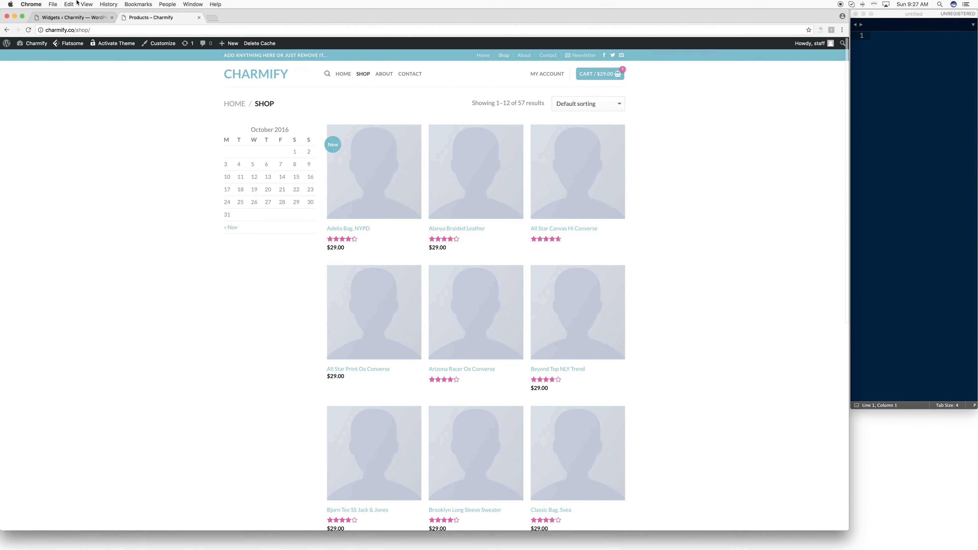
- Return to the Widgets page and delete the Calendar widget from the Shop Sidebar
{"action": "left_click", "coordinate": [77, 18]}
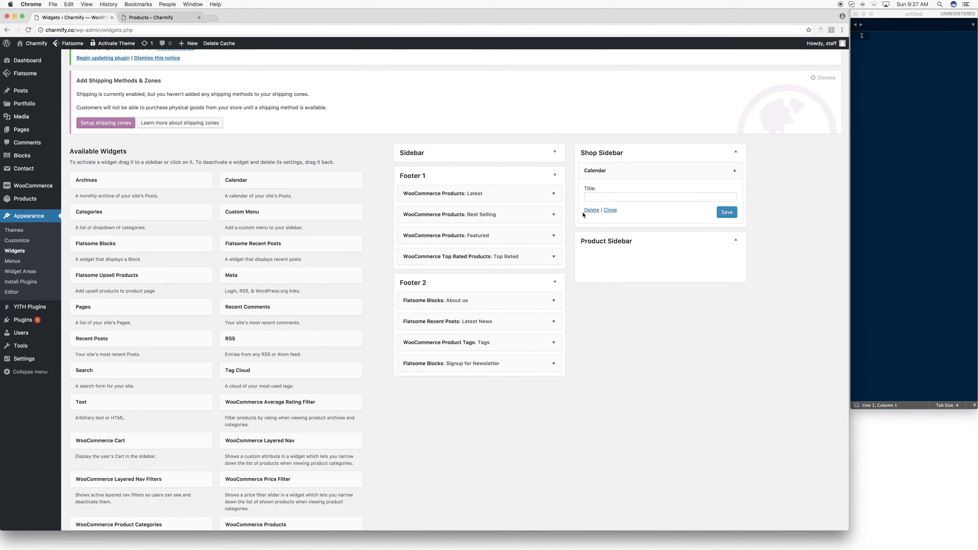
{"action": "left_click", "coordinate": [591, 212]}
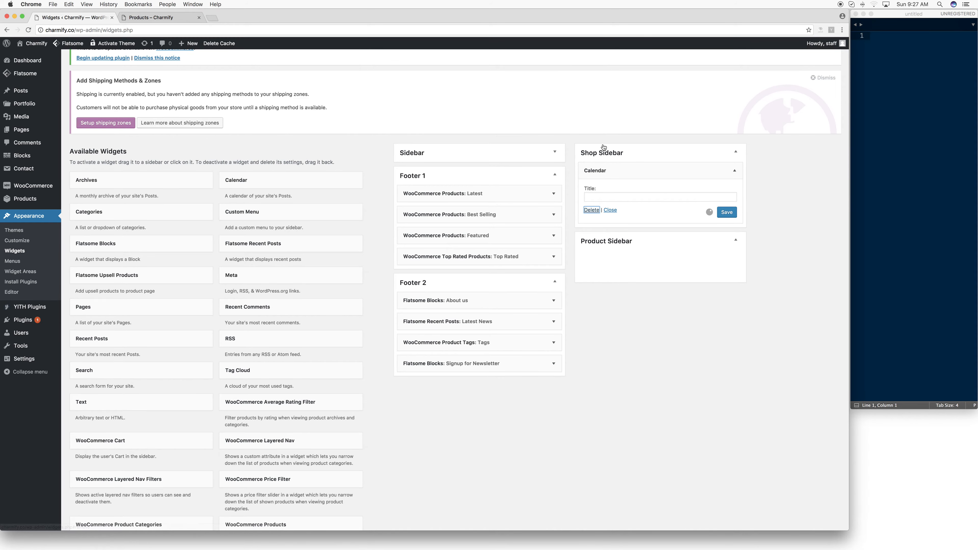
{"action": "left_click", "coordinate": [591, 211]}
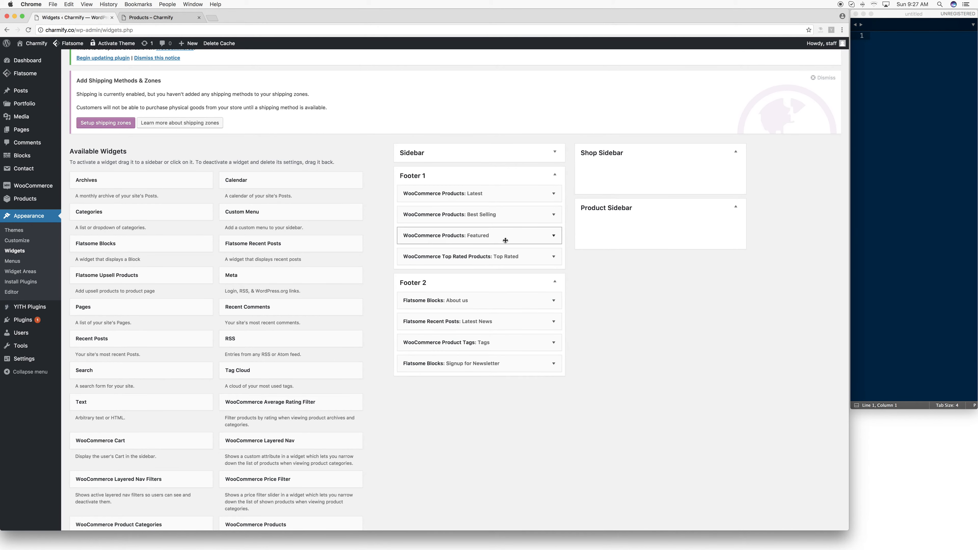
- Look through the available WooCommerce widgets and add WooCommerce Product Categories to the Shop Sidebar
{"action": "scroll", "coordinate": [395, 218], "scroll_direction": "down", "scroll_amount": 3}
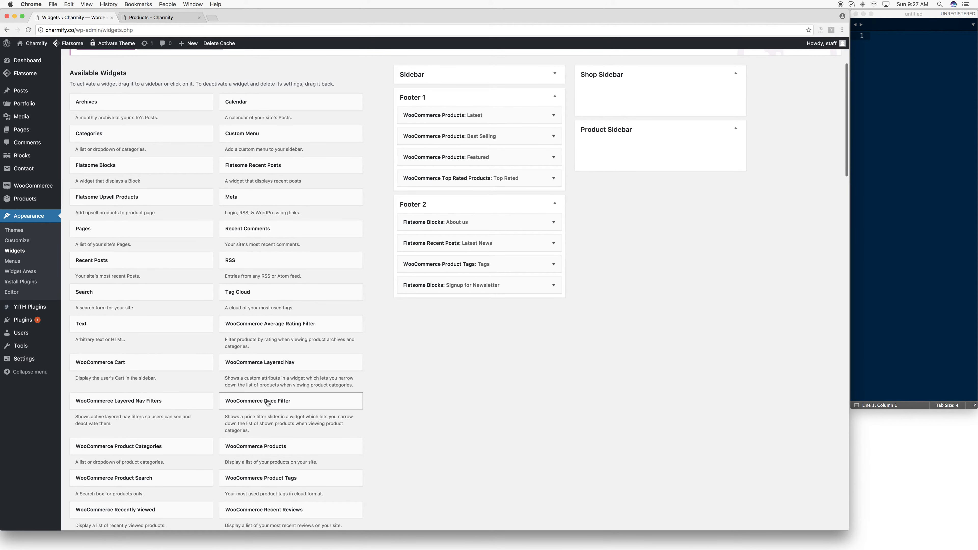
{"action": "scroll", "coordinate": [196, 455], "scroll_direction": "down", "scroll_amount": 2}
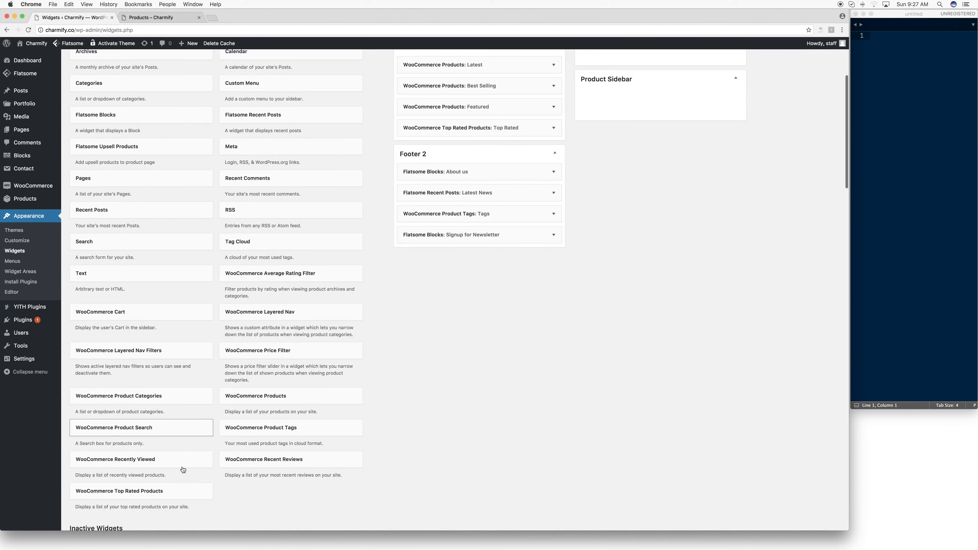
{"action": "left_click_drag", "start_coordinate": [158, 487], "coordinate": [150, 275]}
{"action": "scroll", "coordinate": [293, 265], "scroll_direction": "up", "scroll_amount": 5}
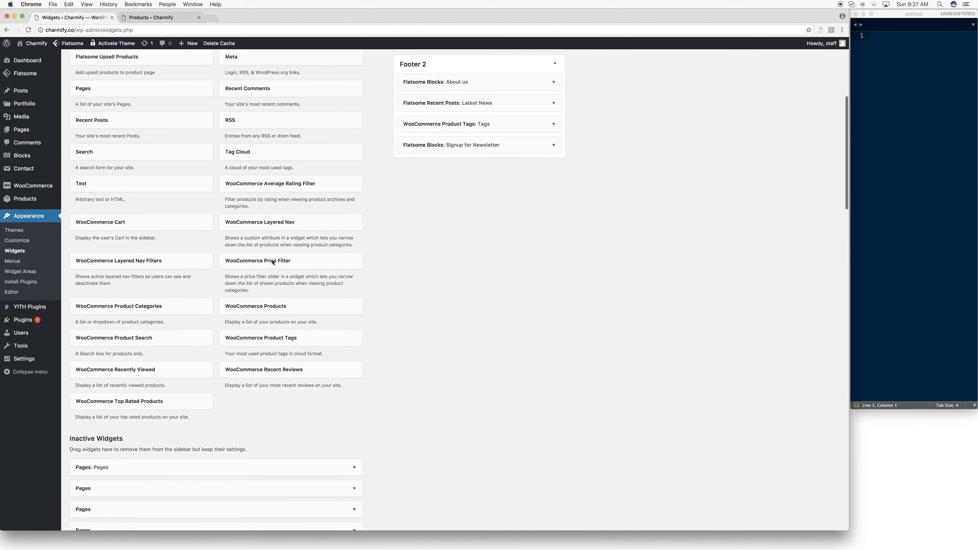
{"action": "scroll", "coordinate": [273, 258], "scroll_direction": "up", "scroll_amount": 2}
{"action": "mouse_move", "coordinate": [282, 240]}
{"action": "left_mouse_down"}
{"action": "mouse_move", "coordinate": [284, 227]}
{"action": "mouse_move", "coordinate": [524, 262]}
{"action": "mouse_move", "coordinate": [283, 259]}
{"action": "left_mouse_up"}
{"action": "scroll", "coordinate": [524, 262], "scroll_direction": "up", "scroll_amount": 2}
{"action": "scroll", "coordinate": [284, 257], "scroll_direction": "down", "scroll_amount": 4}
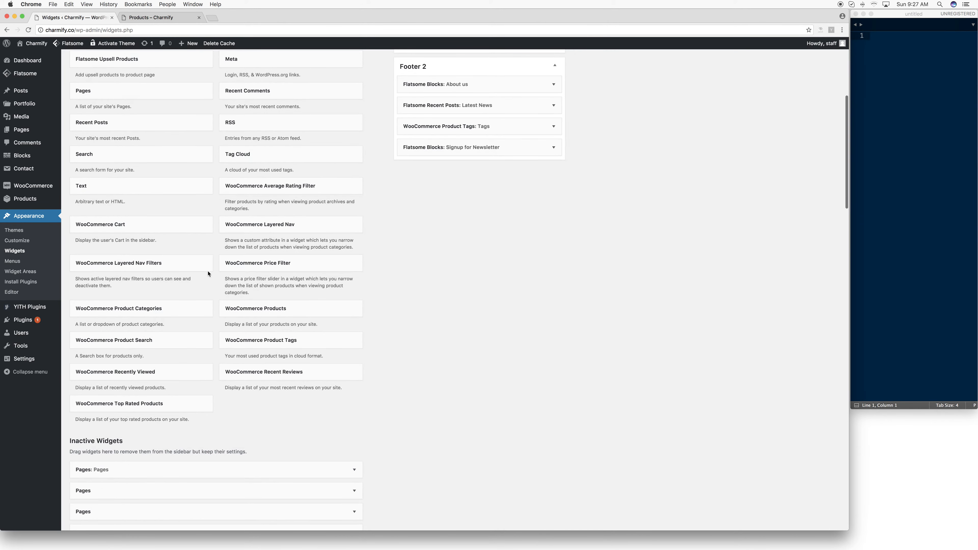
{"action": "left_click_drag", "start_coordinate": [151, 307], "coordinate": [656, 145]}
{"action": "scroll", "coordinate": [641, 85], "scroll_direction": "up", "scroll_amount": 5}
{"action": "double_click", "coordinate": [642, 173]}
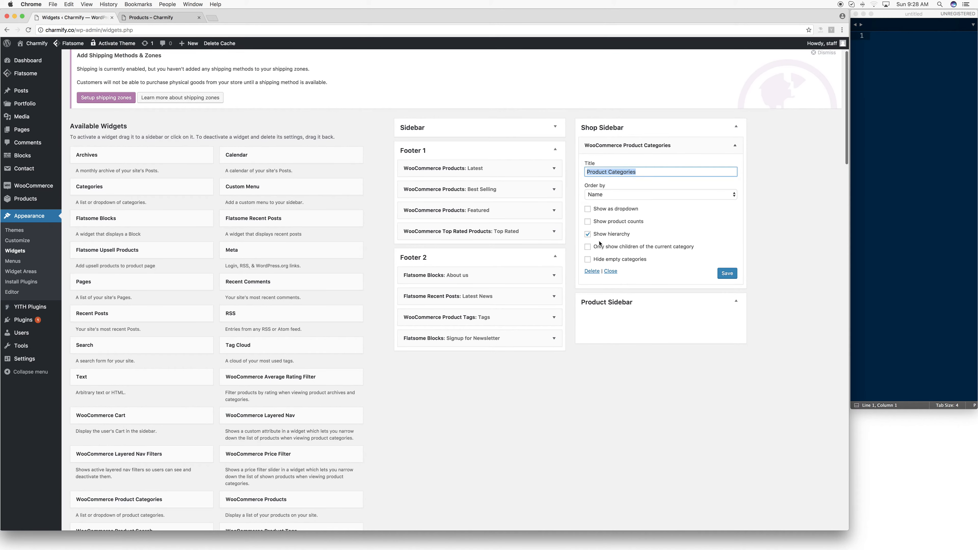
- Add the WooCommerce Products widget to the Shop Sidebar, showing Featured Products with free products hidden, and save it
{"action": "scroll", "coordinate": [424, 247], "scroll_direction": "down", "scroll_amount": 3}
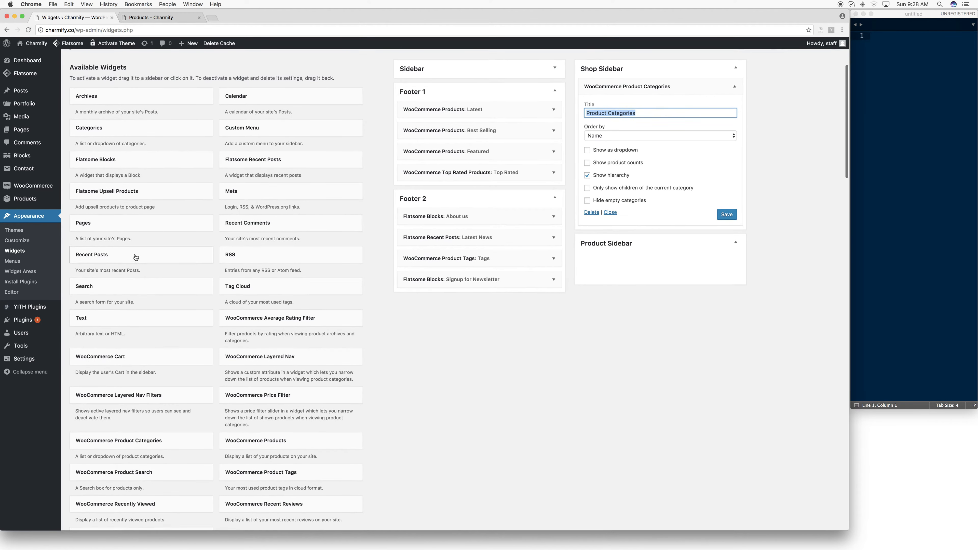
{"action": "scroll", "coordinate": [141, 257], "scroll_direction": "down", "scroll_amount": 5}
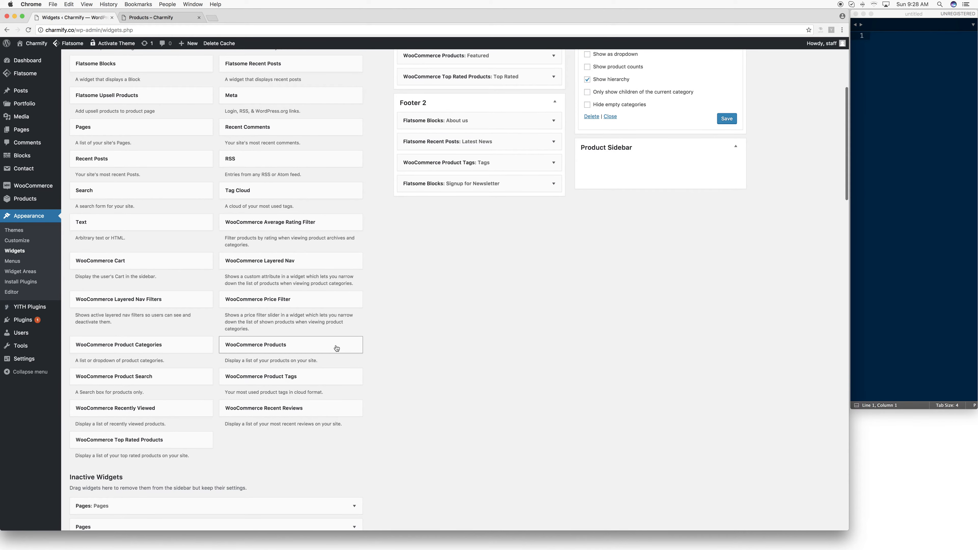
{"action": "left_click_drag", "start_coordinate": [264, 348], "coordinate": [643, 159]}
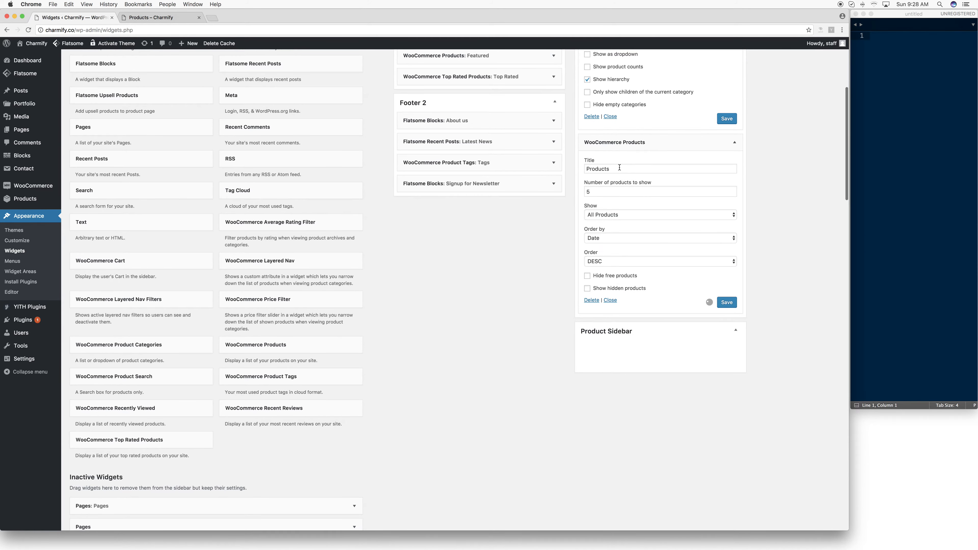
{"action": "left_click", "coordinate": [604, 215]}
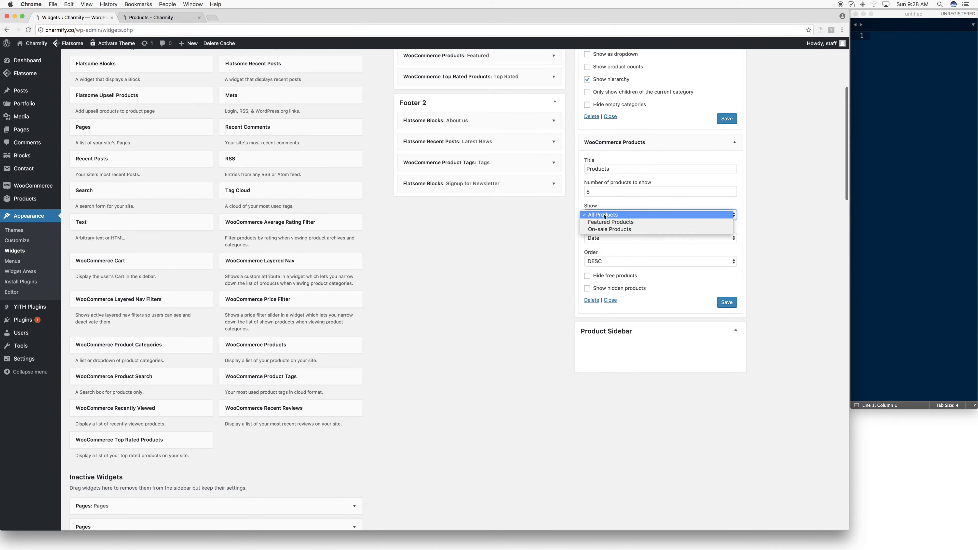
{"action": "left_click", "coordinate": [614, 223]}
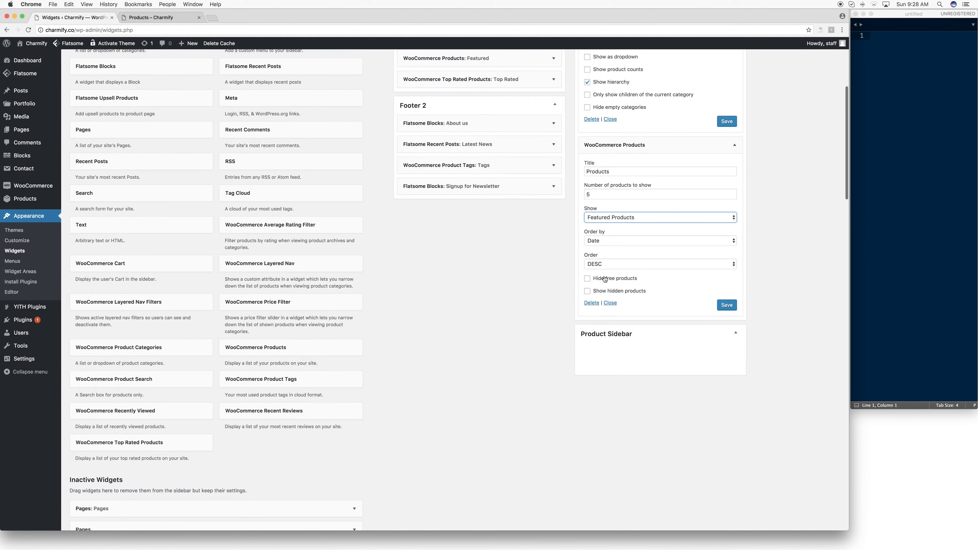
{"action": "left_click", "coordinate": [586, 279]}
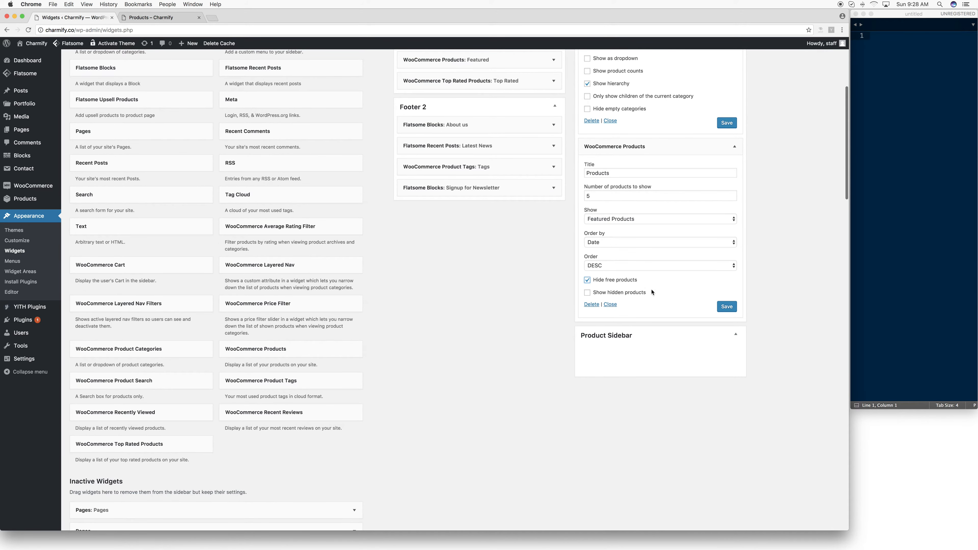
{"action": "left_click", "coordinate": [728, 306]}
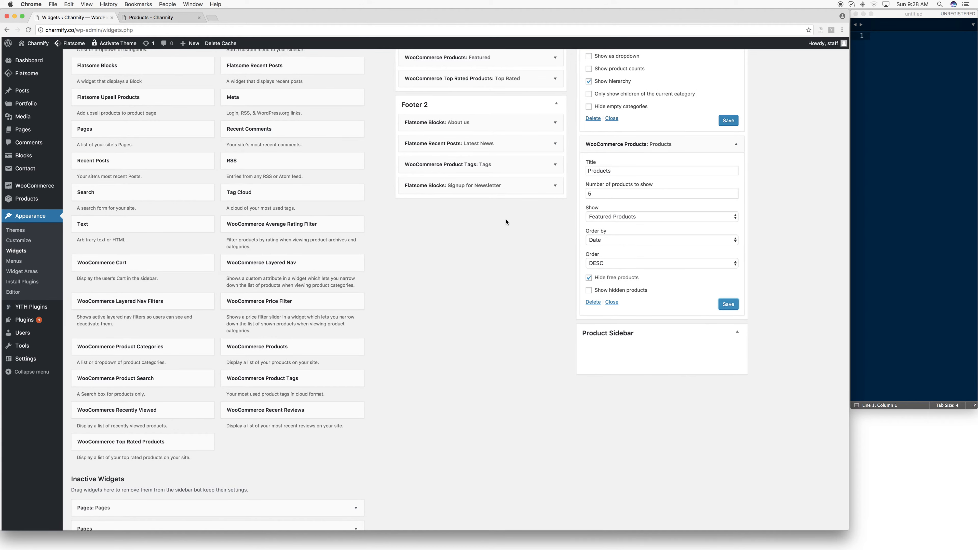
- Reload the storefront's Shop page and review the category list and products in its sidebar
{"action": "left_click", "coordinate": [145, 18]}
{"action": "left_click", "coordinate": [133, 29]}
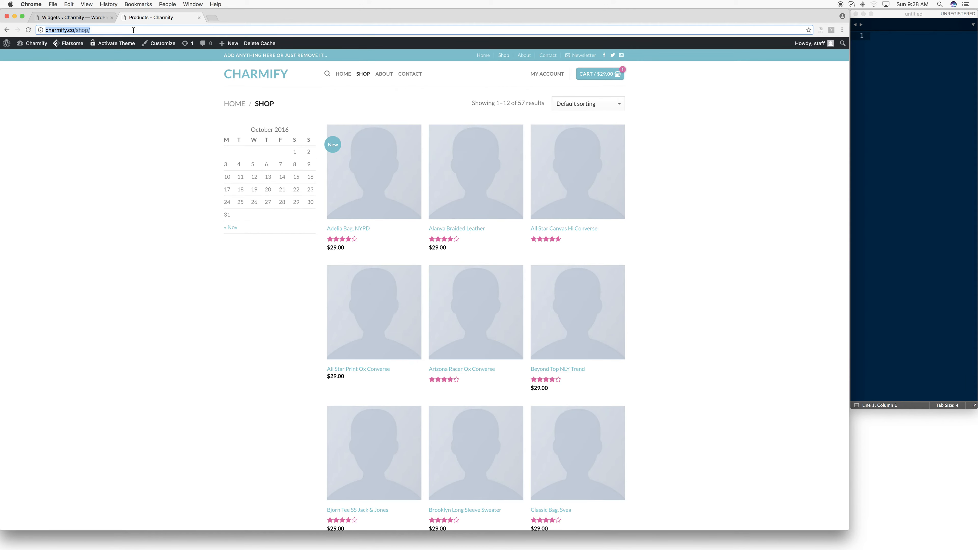
{"action": "key", "text": "Return"}
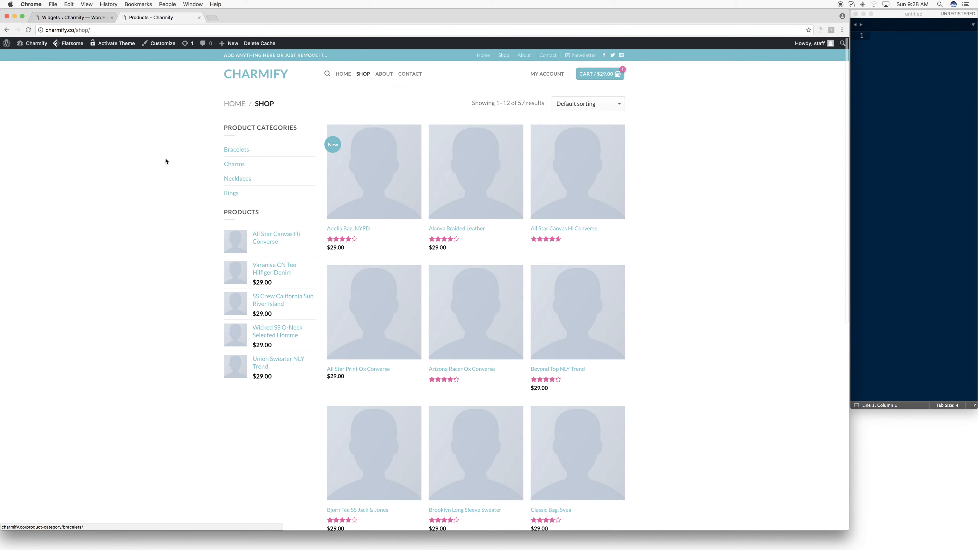
{"action": "scroll", "coordinate": [255, 341], "scroll_direction": "down", "scroll_amount": 3}
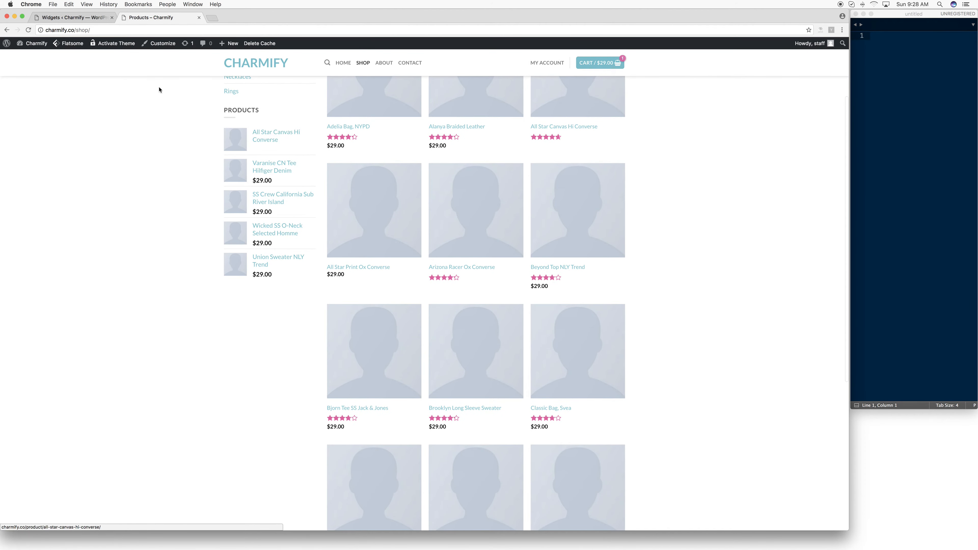
{"action": "scroll", "coordinate": [159, 89], "scroll_direction": "up", "scroll_amount": 3}
- Remove the Latest and Best Selling product widgets from the Footer 1 area on the Widgets page
{"action": "left_click", "coordinate": [69, 17]}
{"action": "scroll", "coordinate": [560, 168], "scroll_direction": "up", "scroll_amount": 3}
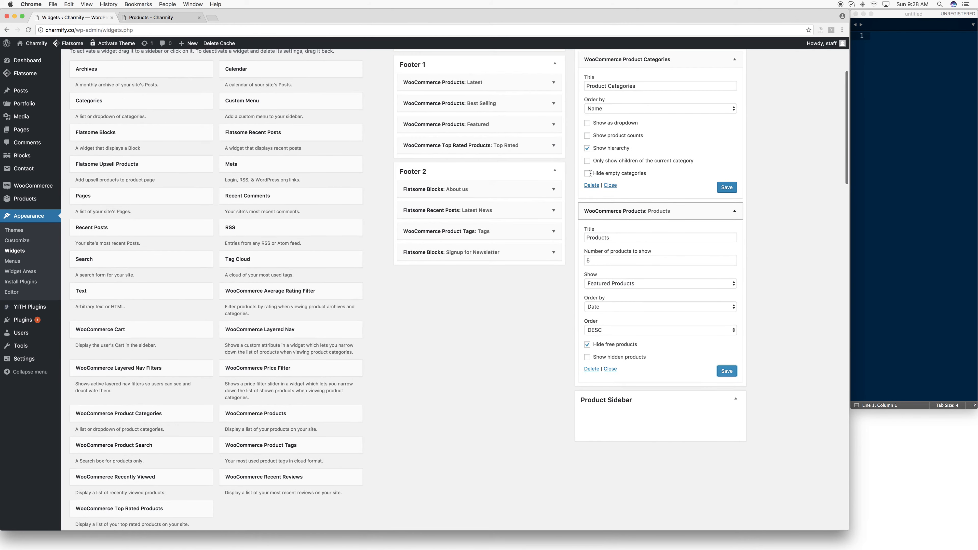
{"action": "left_click_drag", "start_coordinate": [414, 88], "coordinate": [269, 85]}
{"action": "left_click_drag", "start_coordinate": [414, 88], "coordinate": [269, 85]}
{"action": "left_click", "coordinate": [422, 89]}
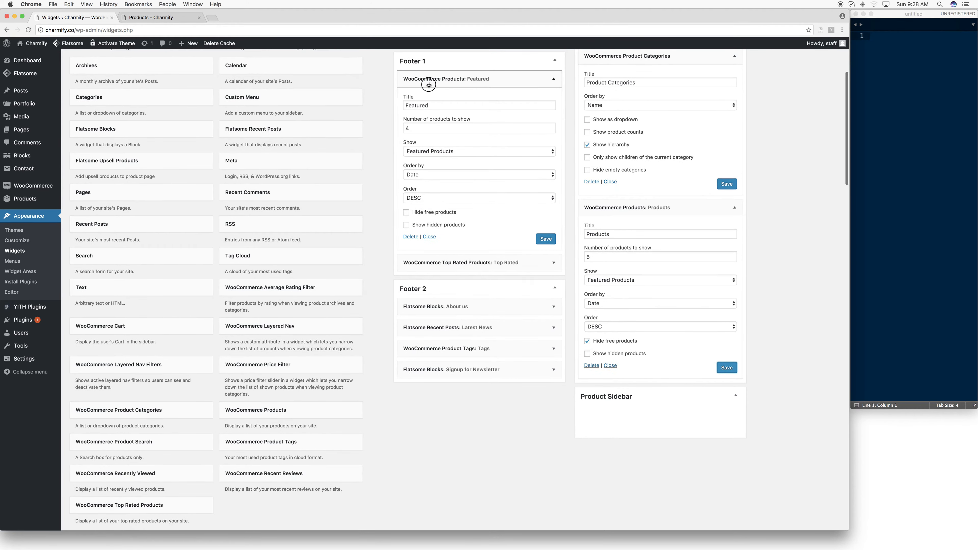
{"action": "left_click", "coordinate": [484, 80]}
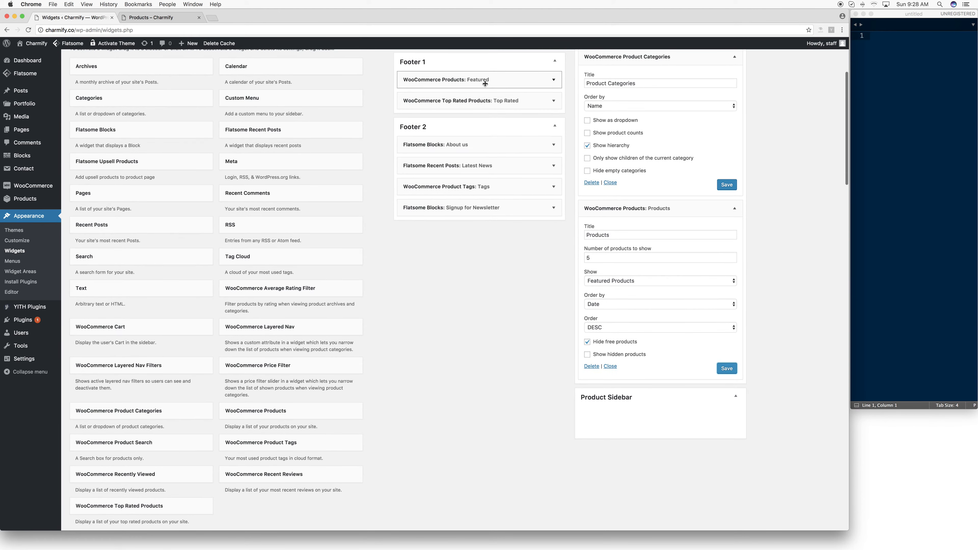
- Reload the storefront's Shop page and check the footer there and on the homepage
{"action": "left_click", "coordinate": [167, 17]}
{"action": "scroll", "coordinate": [390, 240], "scroll_direction": "down", "scroll_amount": 10}
{"action": "key", "text": "super+r"}
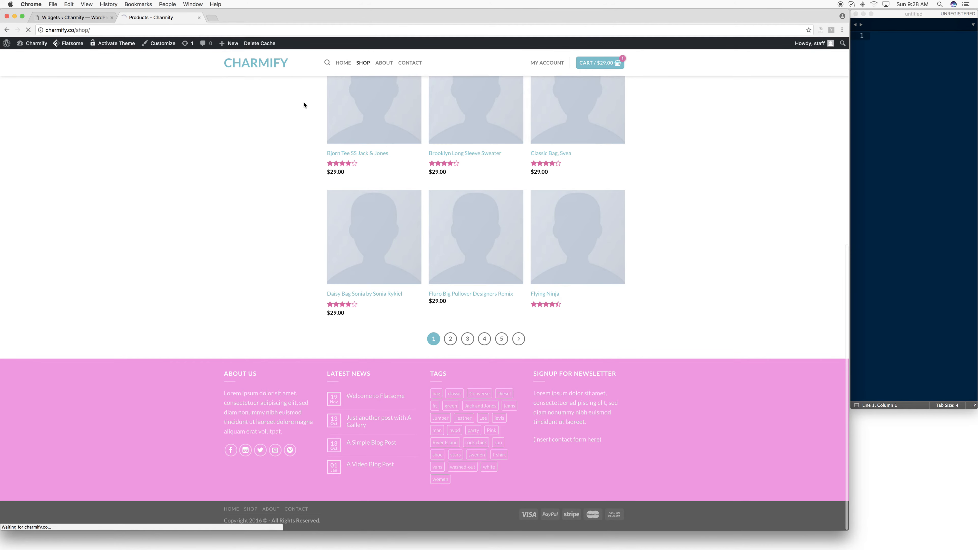
{"action": "scroll", "coordinate": [285, 119], "scroll_direction": "down", "scroll_amount": 20}
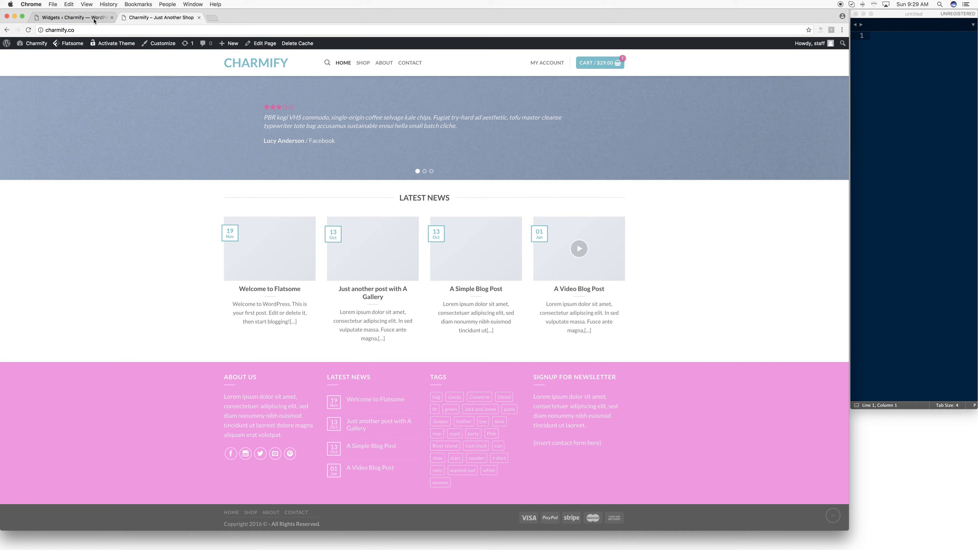
- Return to the Widgets page and expand the settings of all four Footer 2 widgets for review
{"action": "left_click", "coordinate": [64, 17]}
{"action": "left_click", "coordinate": [553, 202]}
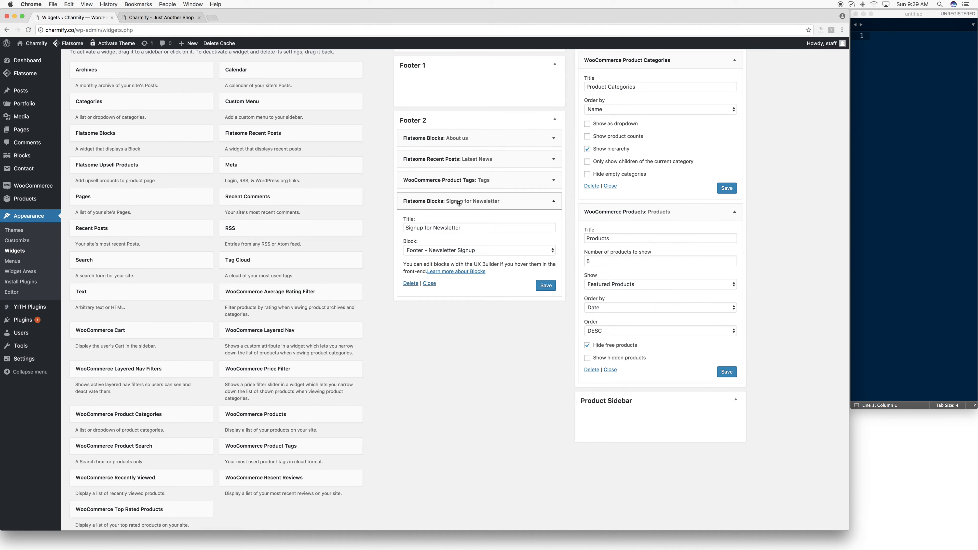
{"action": "left_click", "coordinate": [462, 180]}
{"action": "left_click", "coordinate": [465, 160]}
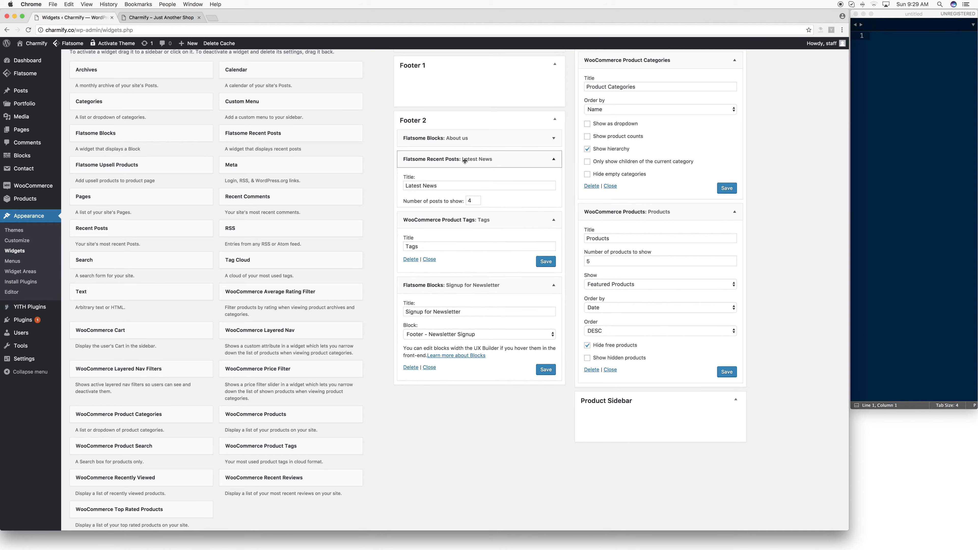
{"action": "left_click", "coordinate": [451, 140]}
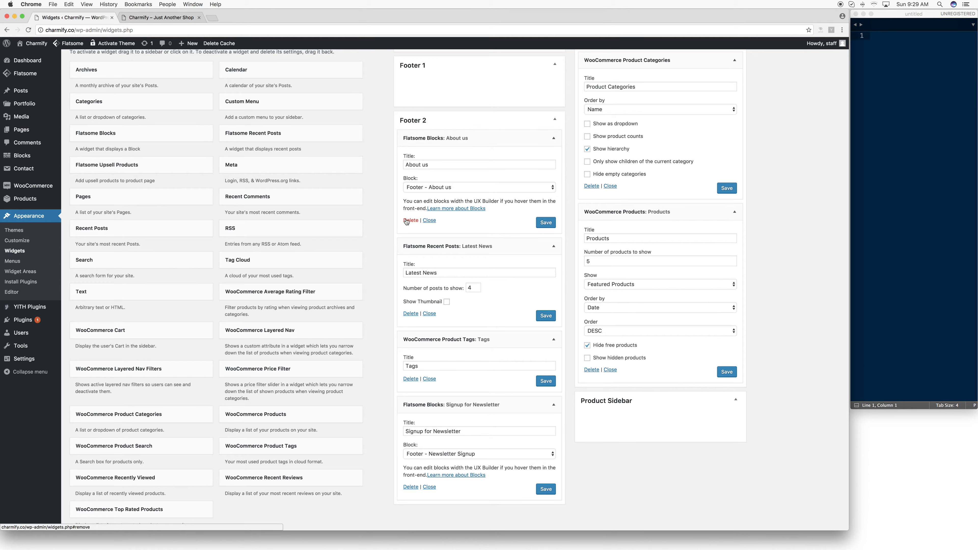
- Remove the About us block from the Footer 2 area and close the Widgets page
{"action": "left_click", "coordinate": [470, 117]}
{"action": "left_click", "coordinate": [471, 129]}
{"action": "left_click_drag", "start_coordinate": [458, 139], "coordinate": [190, 429]}
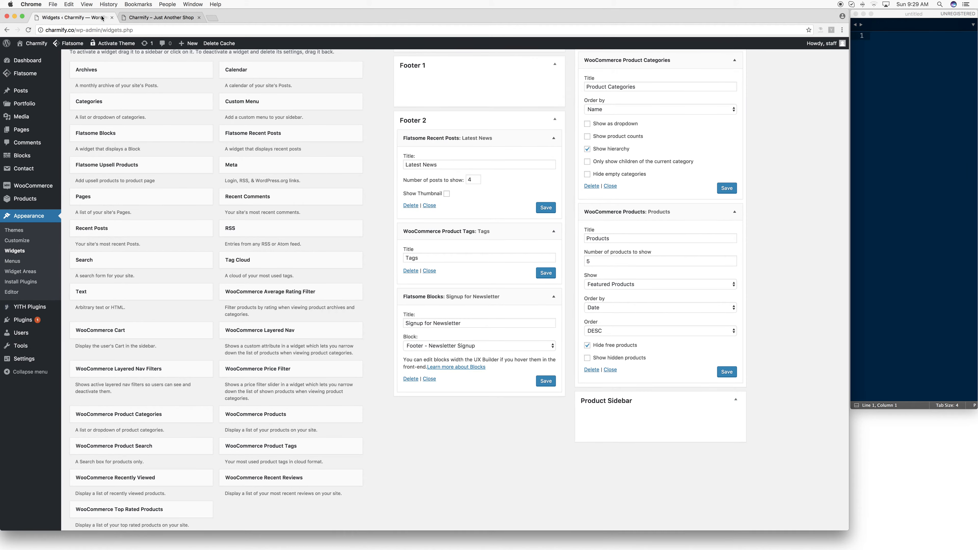
{"action": "left_click", "coordinate": [112, 18]}
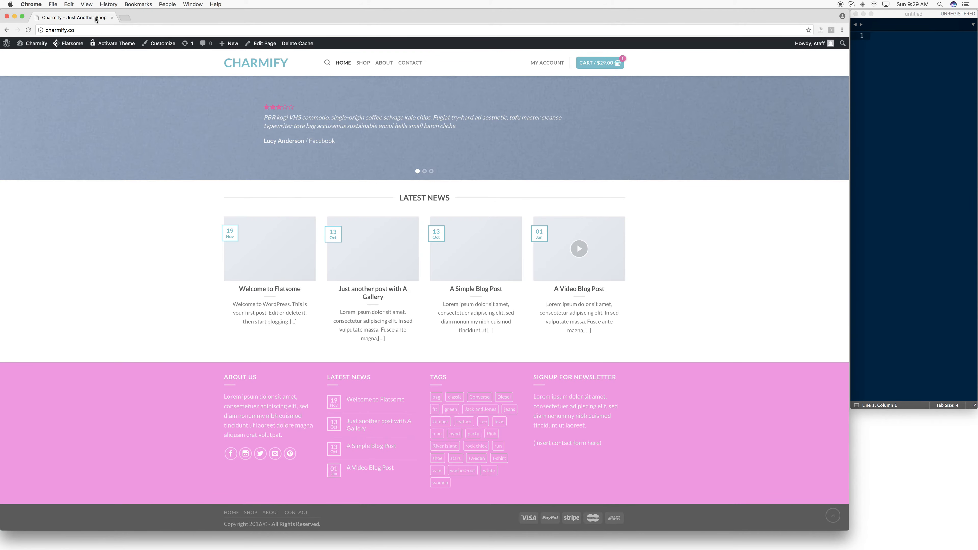
- Reload the storefront homepage and review its sections, check the Contact page, and return to the homepage
{"action": "left_click", "coordinate": [273, 68]}
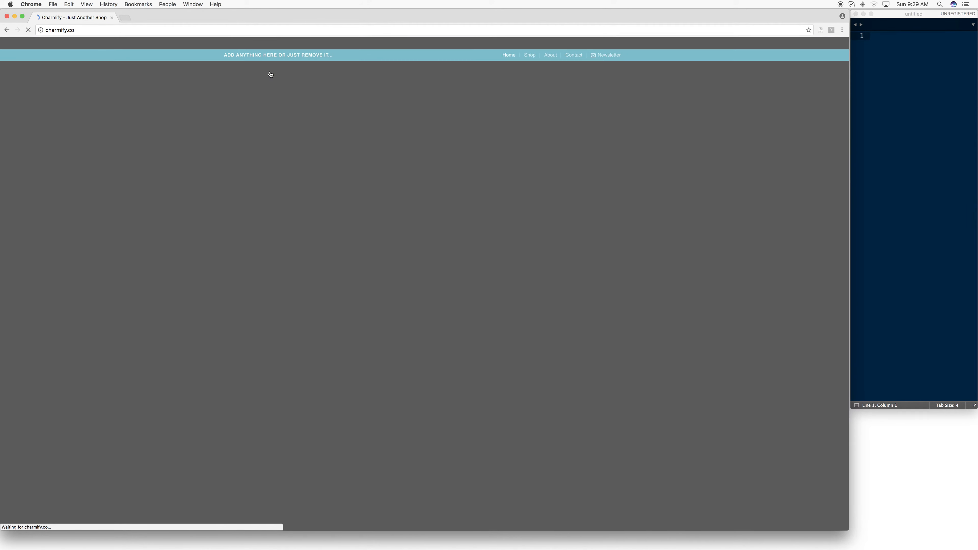
{"action": "scroll", "coordinate": [441, 195], "scroll_direction": "down", "scroll_amount": 10}
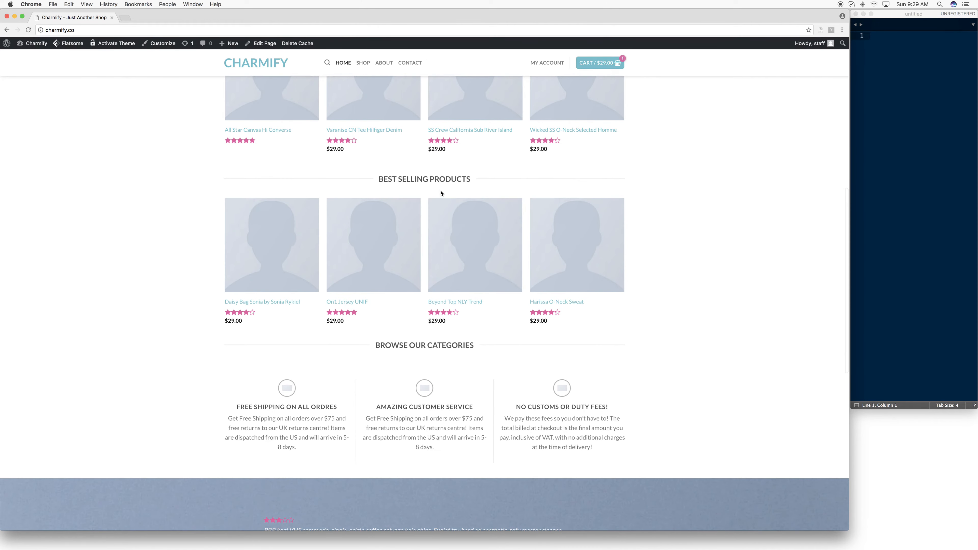
{"action": "scroll", "coordinate": [441, 194], "scroll_direction": "up", "scroll_amount": 7}
{"action": "scroll", "coordinate": [442, 191], "scroll_direction": "up", "scroll_amount": 3}
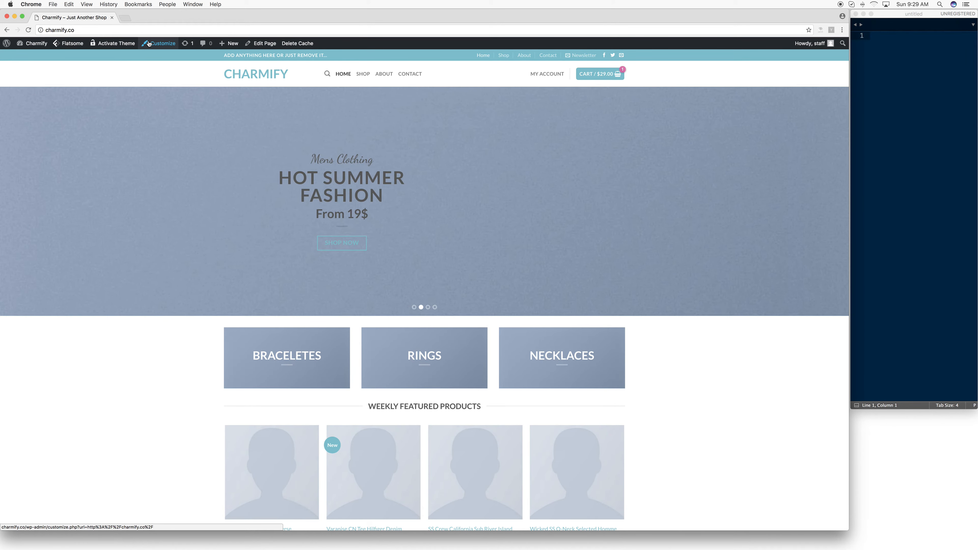
{"action": "scroll", "coordinate": [495, 92], "scroll_direction": "down", "scroll_amount": 1}
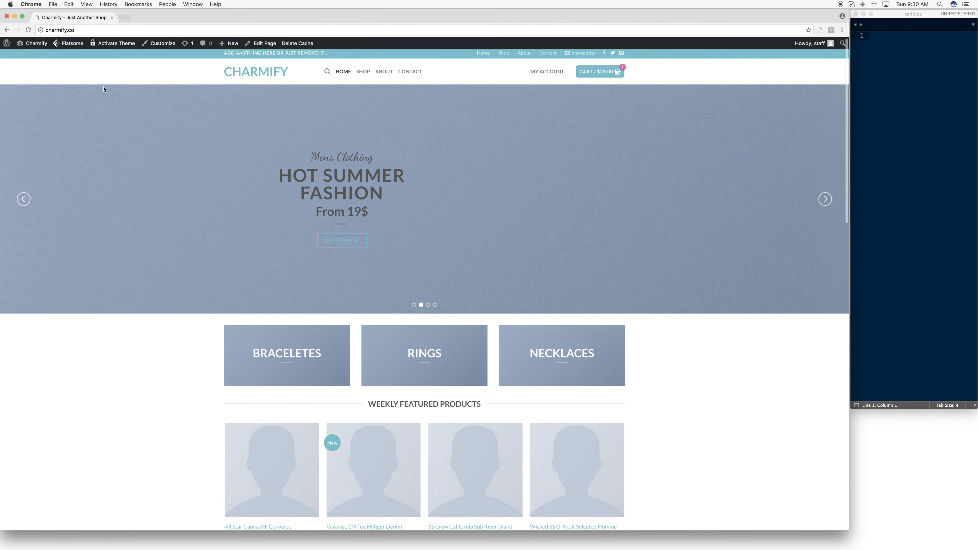
{"action": "left_click", "coordinate": [409, 75]}
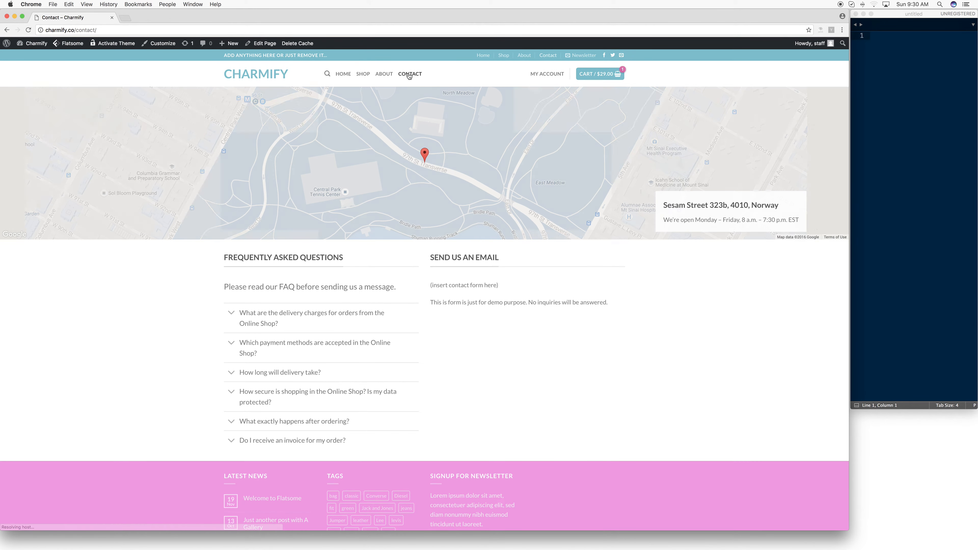
{"action": "left_click", "coordinate": [265, 77]}
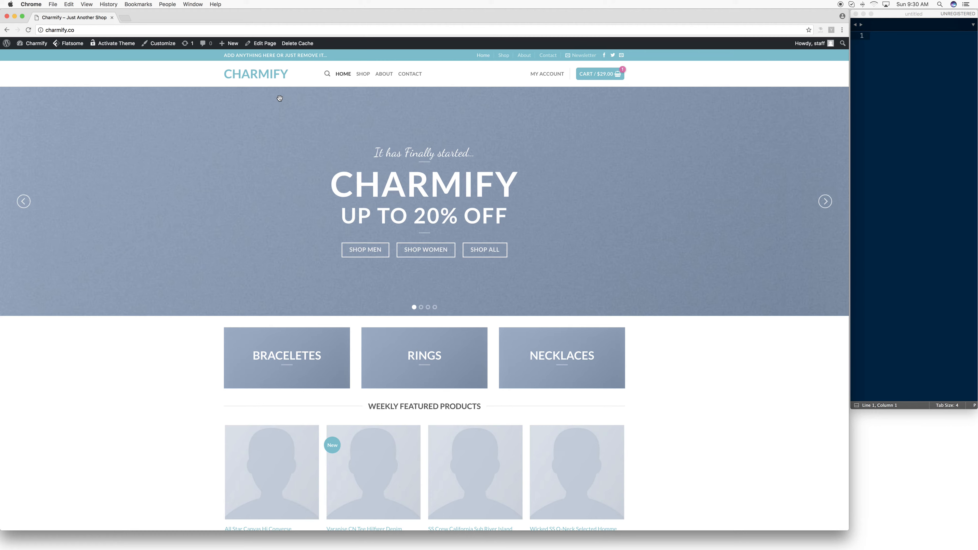
{"action": "scroll", "coordinate": [269, 96], "scroll_direction": "down", "scroll_amount": 5}
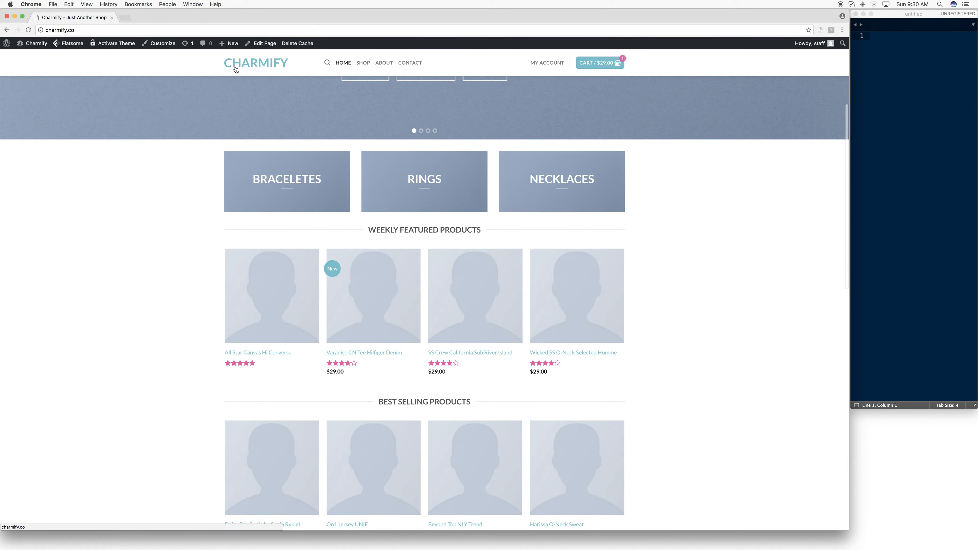
- Open the homepage in the UX Builder and bring up the settings of the Braceletes banner
{"action": "mouse_move", "coordinate": [269, 47]}
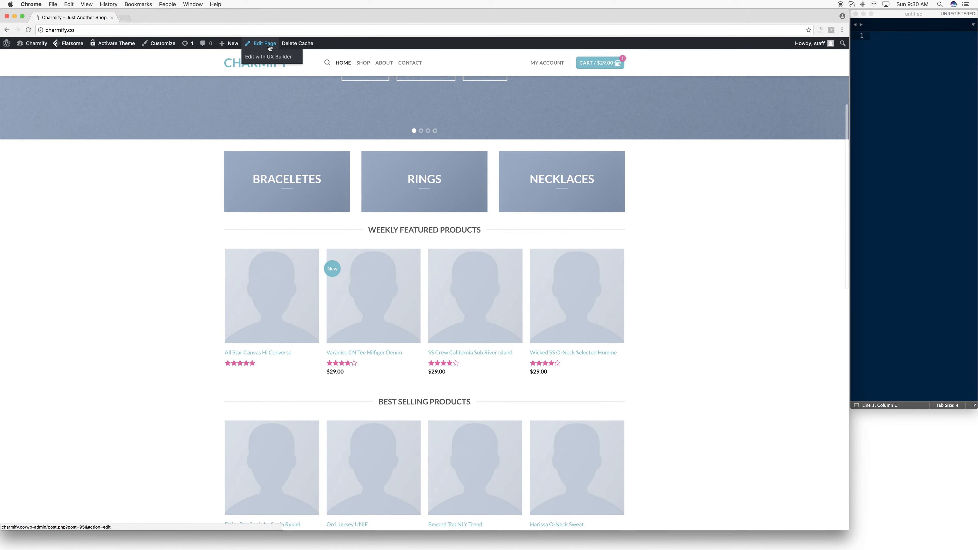
{"action": "scroll", "coordinate": [269, 48], "scroll_direction": "up", "scroll_amount": 1}
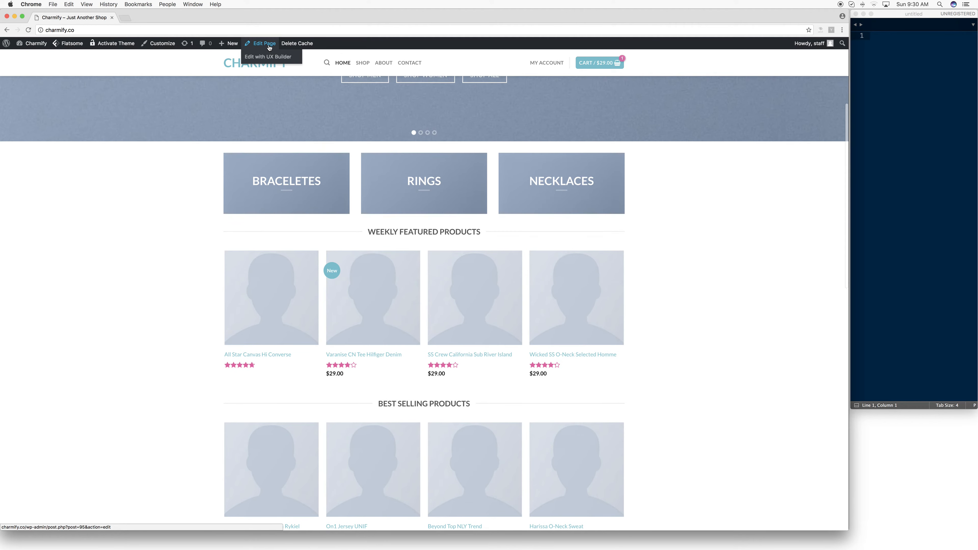
{"action": "left_click", "coordinate": [267, 58]}
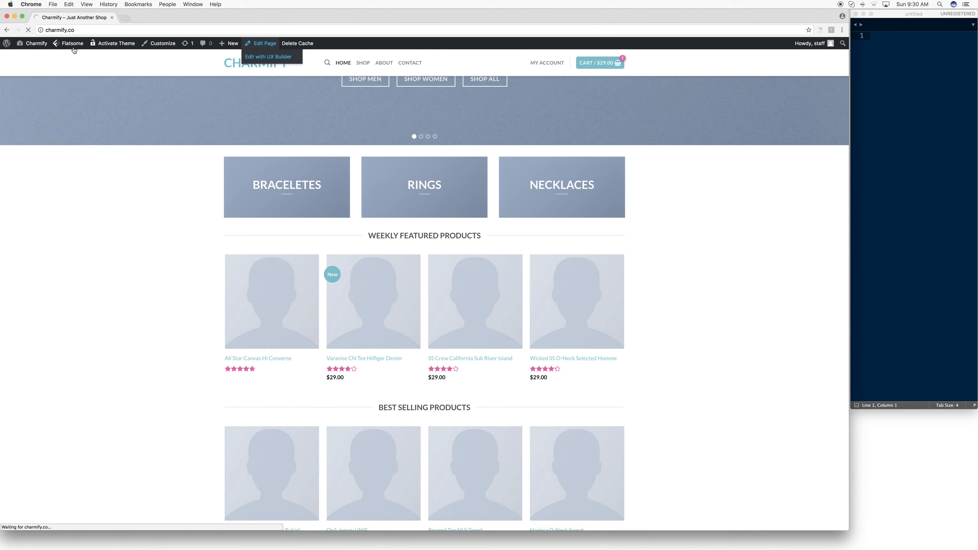
{"action": "mouse_move", "coordinate": [260, 55]}
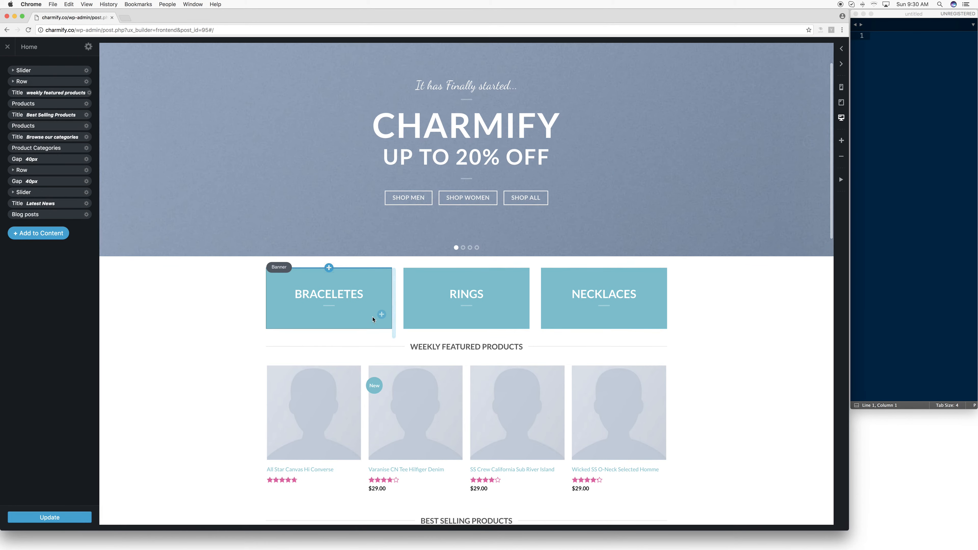
{"action": "left_click", "coordinate": [381, 284]}
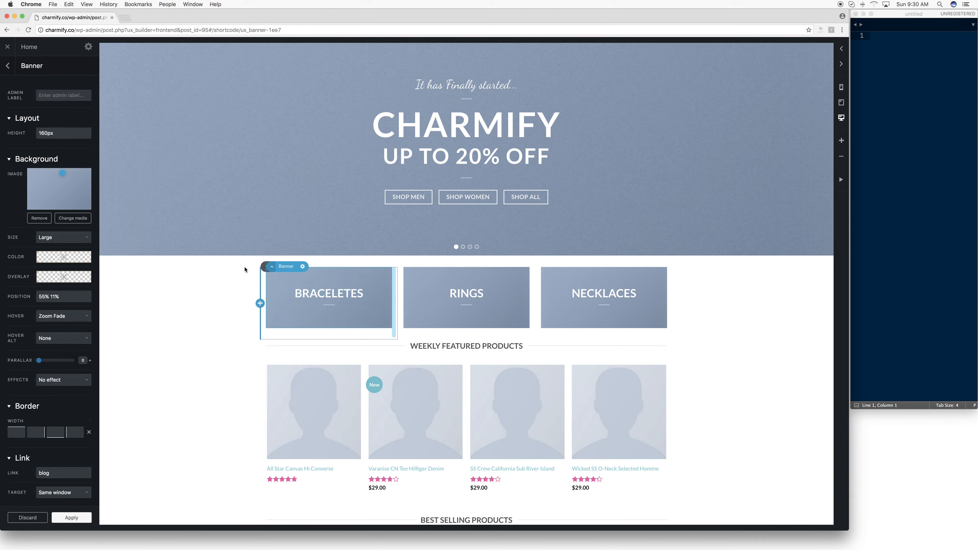
- Change the "Best Selling Products" section title to "TOP SELLERS"
{"action": "scroll", "coordinate": [426, 272], "scroll_direction": "down", "scroll_amount": 3}
{"action": "scroll", "coordinate": [426, 271], "scroll_direction": "down", "scroll_amount": 5}
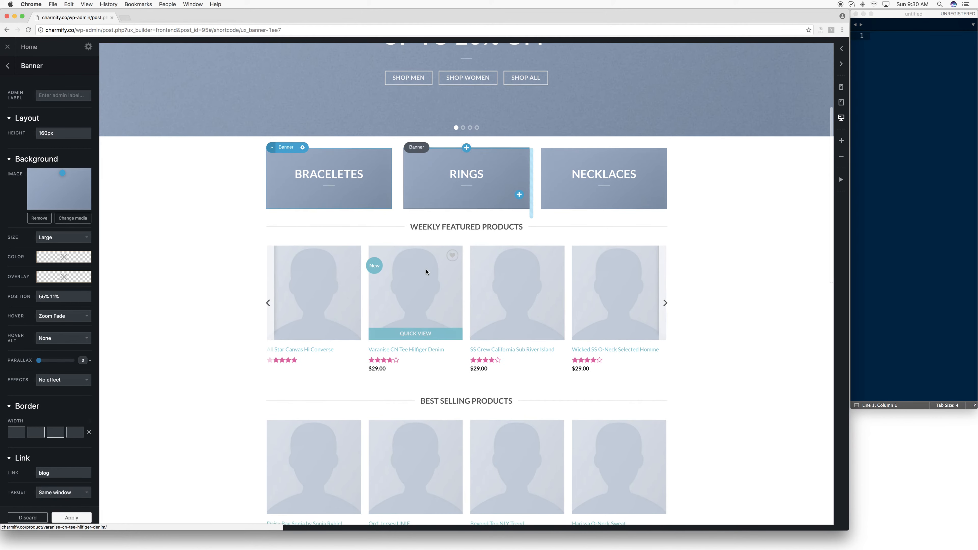
{"action": "left_click", "coordinate": [471, 297]}
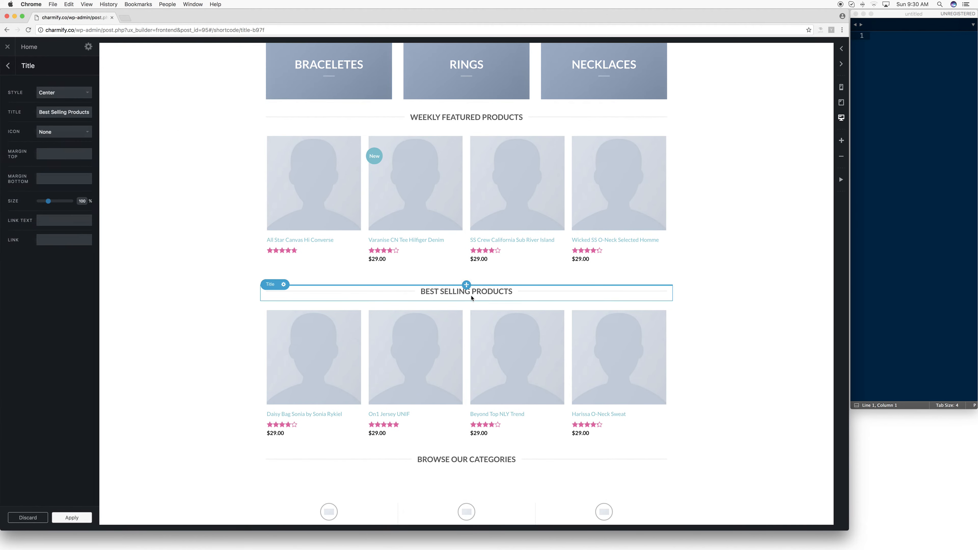
{"action": "double_click", "coordinate": [75, 112]}
{"action": "triple_click", "coordinate": [74, 112]}
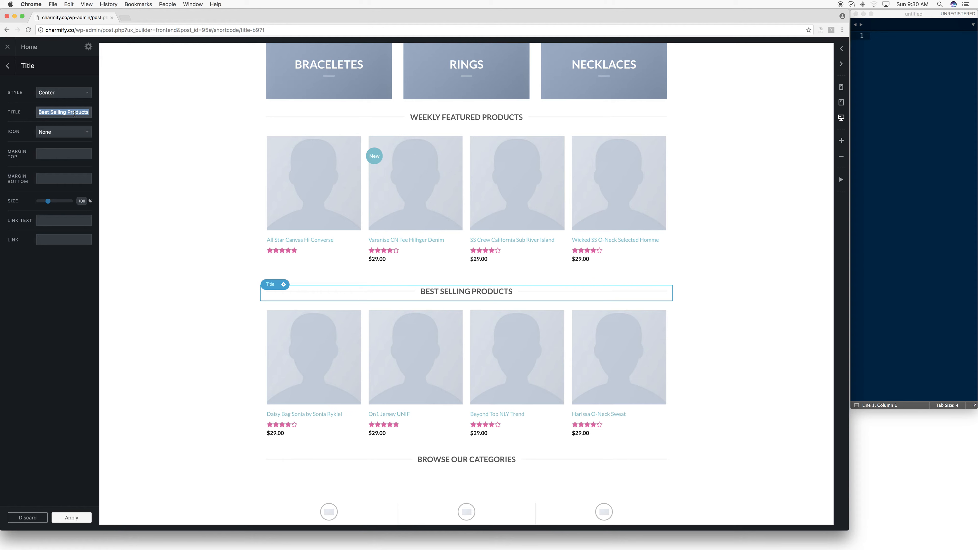
{"action": "type", "text": "TOP SELLERS"}
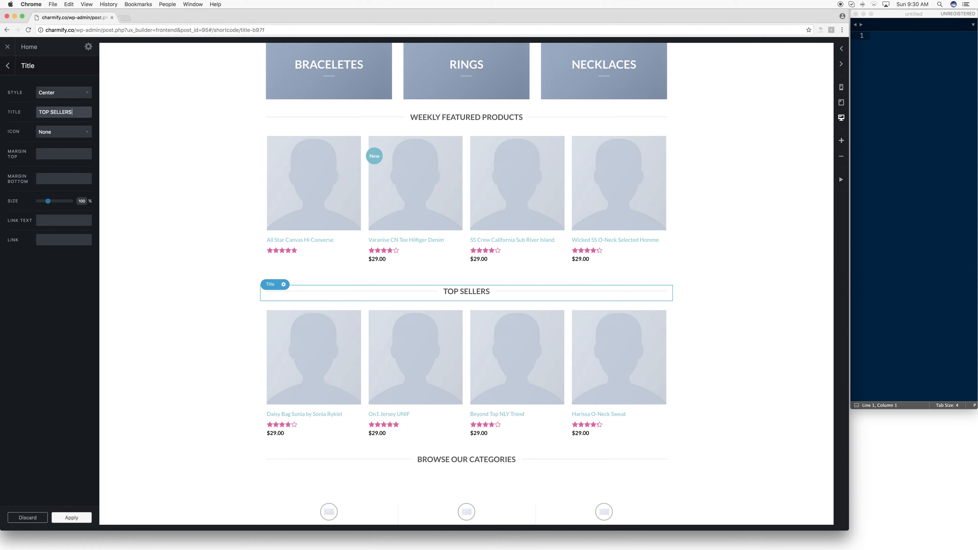
{"action": "left_click", "coordinate": [200, 289]}
- Open the options of the Products element under TOP SELLERS and review its layout, posts and filter settings
{"action": "left_click", "coordinate": [433, 370]}
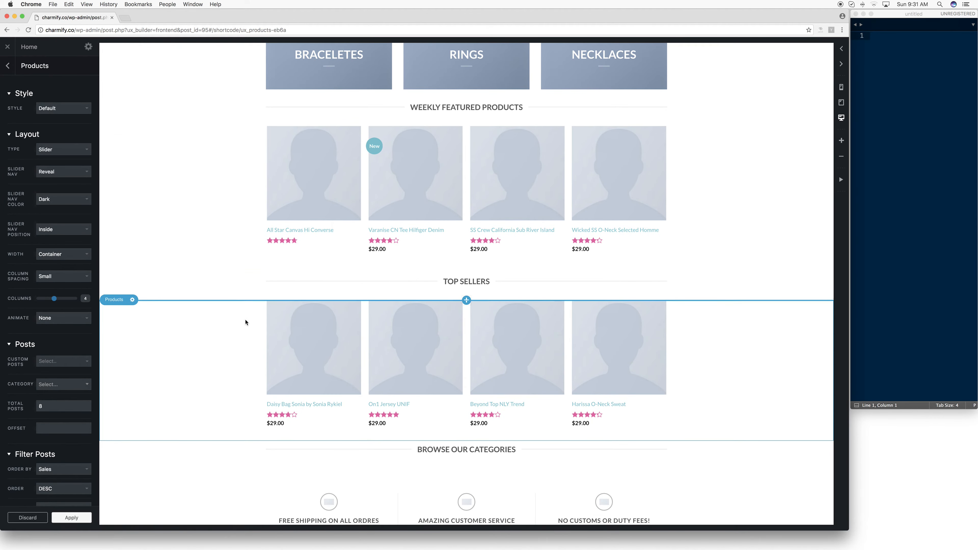
{"action": "left_click", "coordinate": [9, 67]}
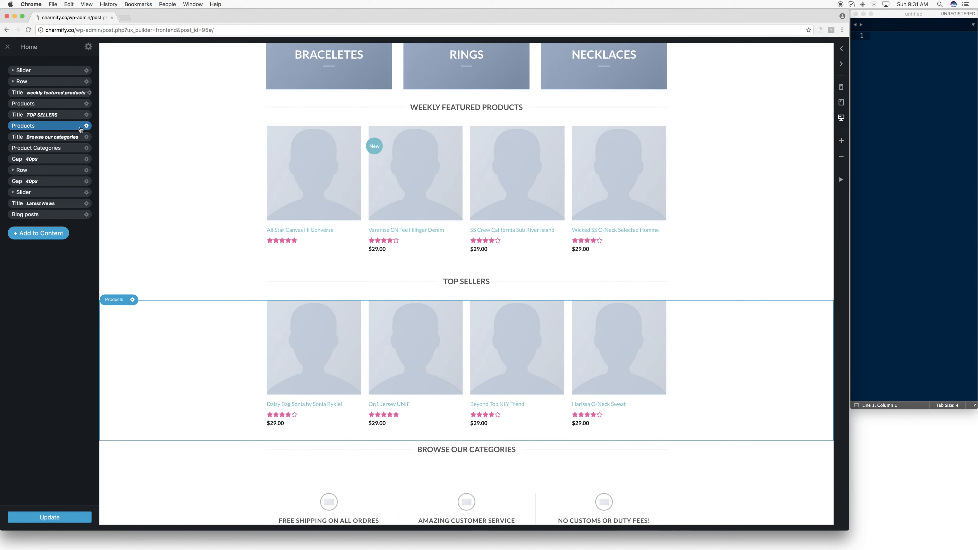
{"action": "left_click", "coordinate": [87, 127]}
{"action": "left_click", "coordinate": [81, 143]}
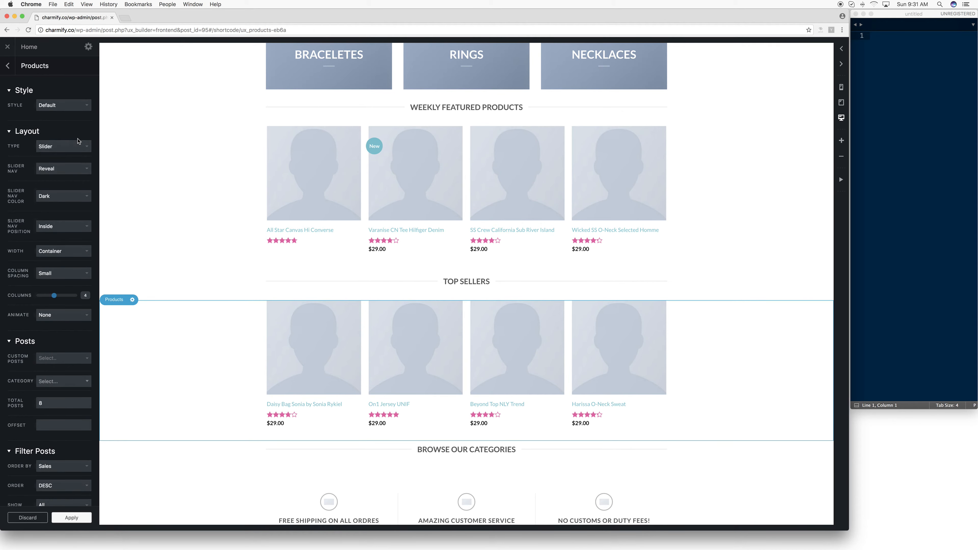
{"action": "scroll", "coordinate": [78, 159], "scroll_direction": "down", "scroll_amount": 2}
{"action": "scroll", "coordinate": [76, 163], "scroll_direction": "up", "scroll_amount": 2}
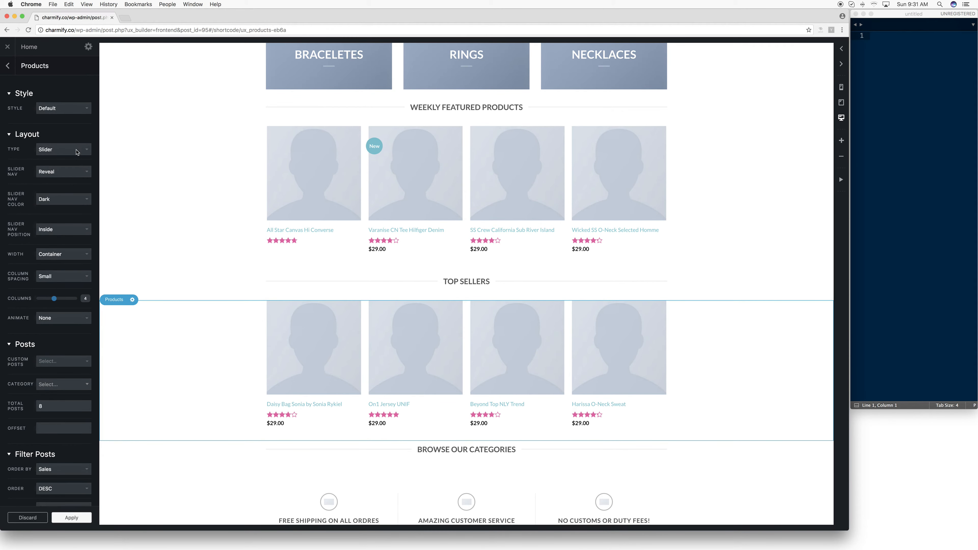
{"action": "scroll", "coordinate": [77, 185], "scroll_direction": "down", "scroll_amount": 2}
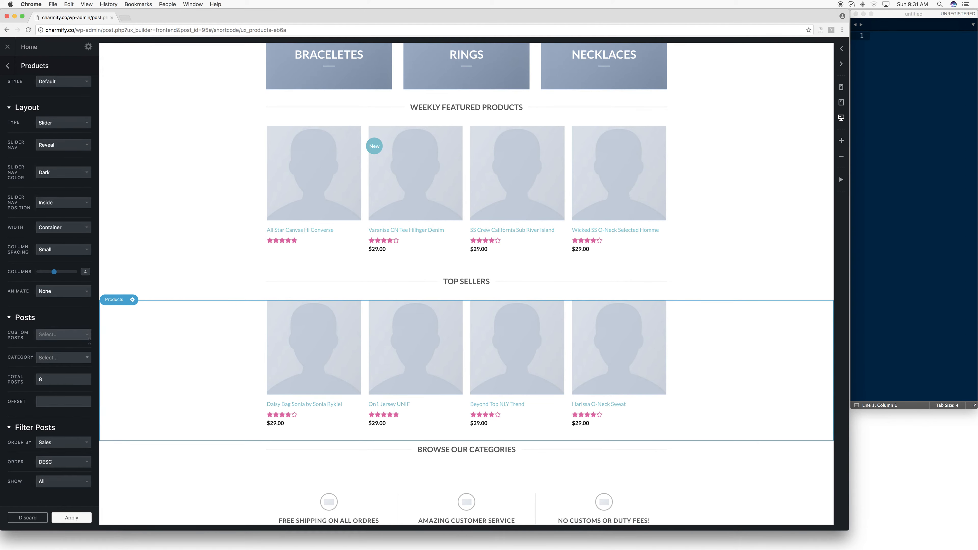
- Try the Bracelets category for the TOP SELLERS products, and set the category to Rings instead
{"action": "left_click", "coordinate": [87, 358]}
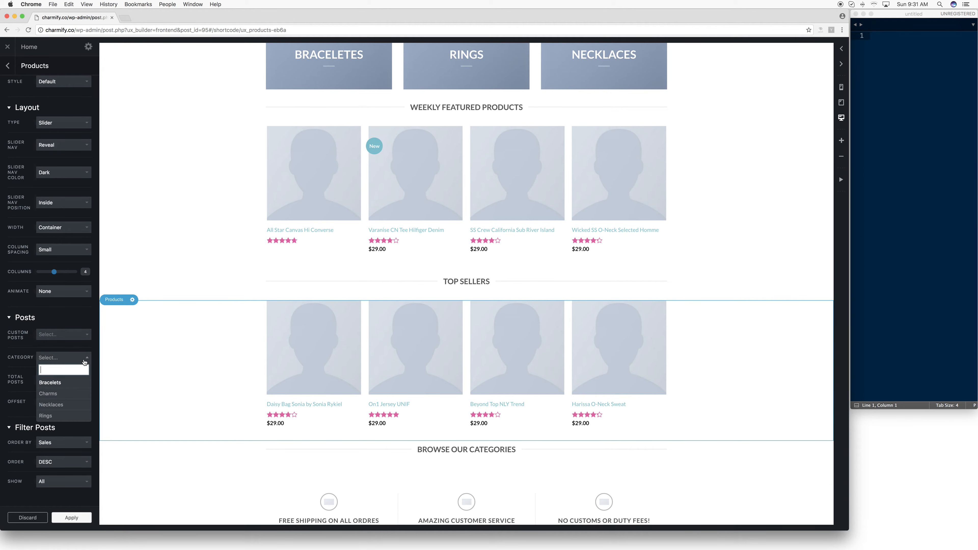
{"action": "left_click", "coordinate": [65, 382]}
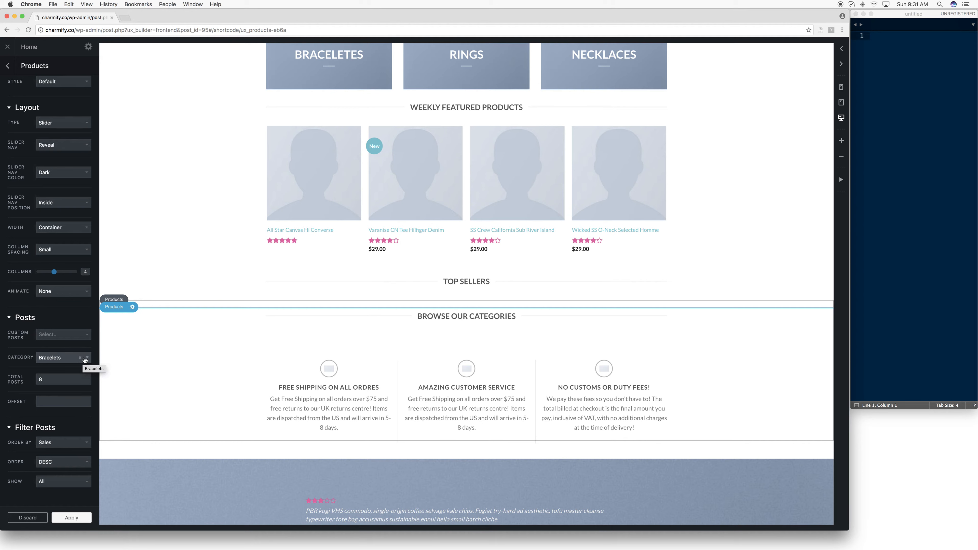
{"action": "left_click", "coordinate": [85, 360]}
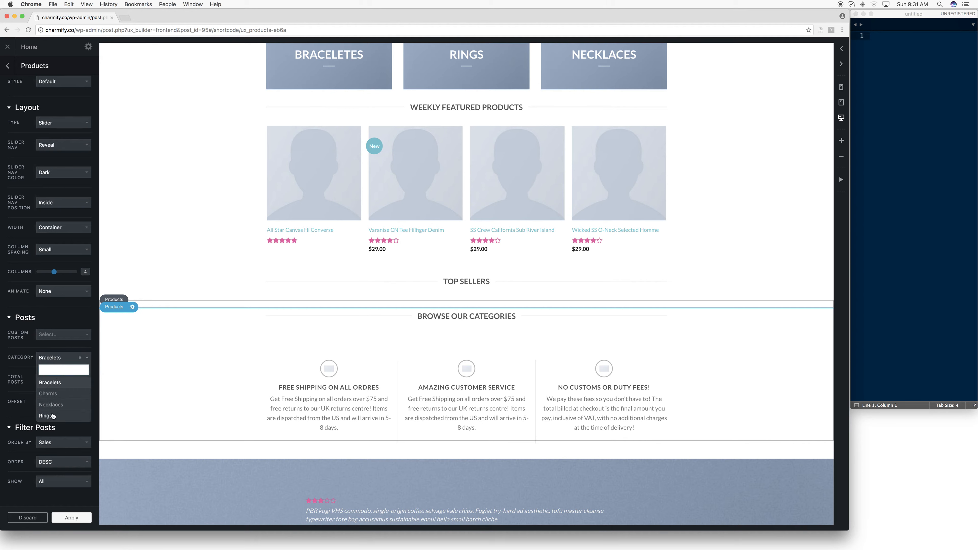
{"action": "left_click", "coordinate": [52, 416]}
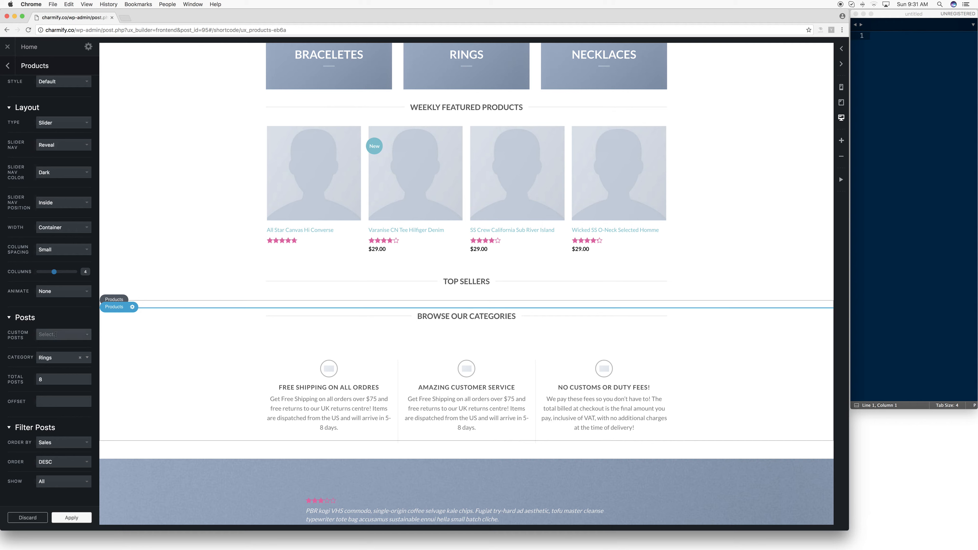
{"action": "left_click", "coordinate": [49, 363]}
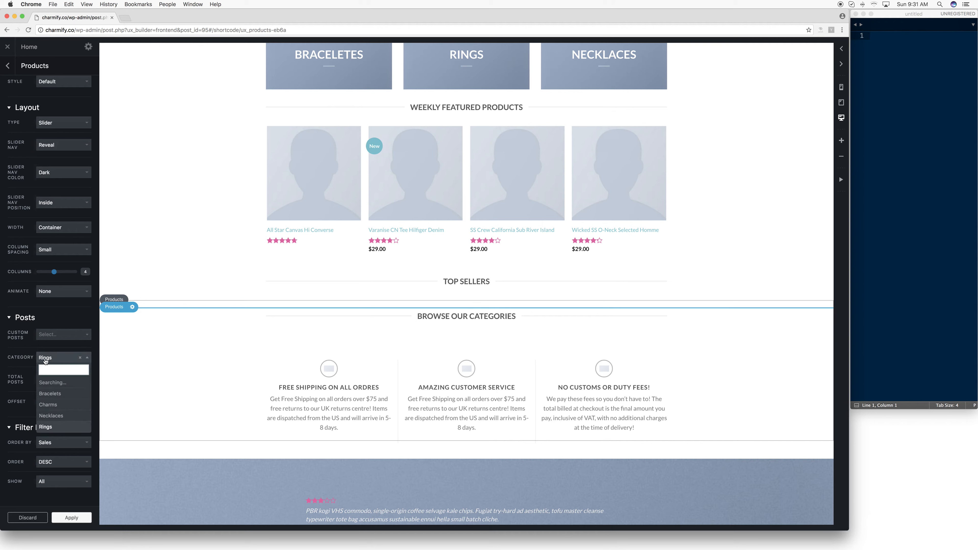
{"action": "left_click", "coordinate": [46, 361]}
{"action": "scroll", "coordinate": [74, 424], "scroll_direction": "up", "scroll_amount": 2}
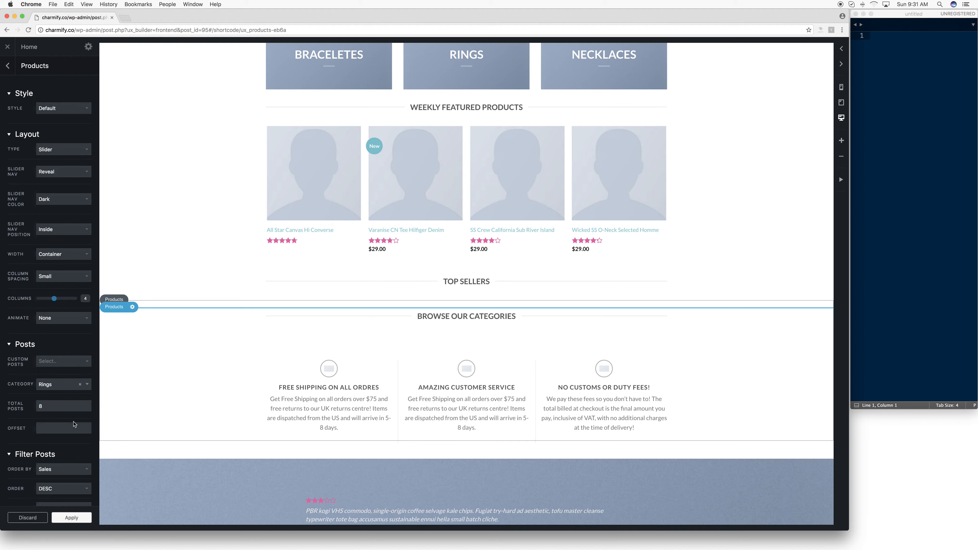
- Return to the page's element list and check the options of the TOP SELLERS title
{"action": "left_click", "coordinate": [7, 64]}
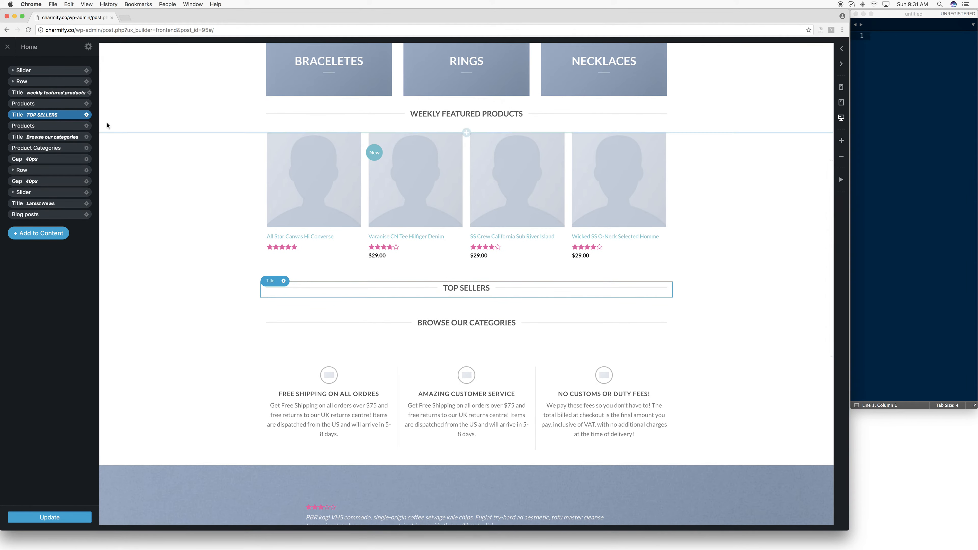
{"action": "left_click", "coordinate": [88, 115]}
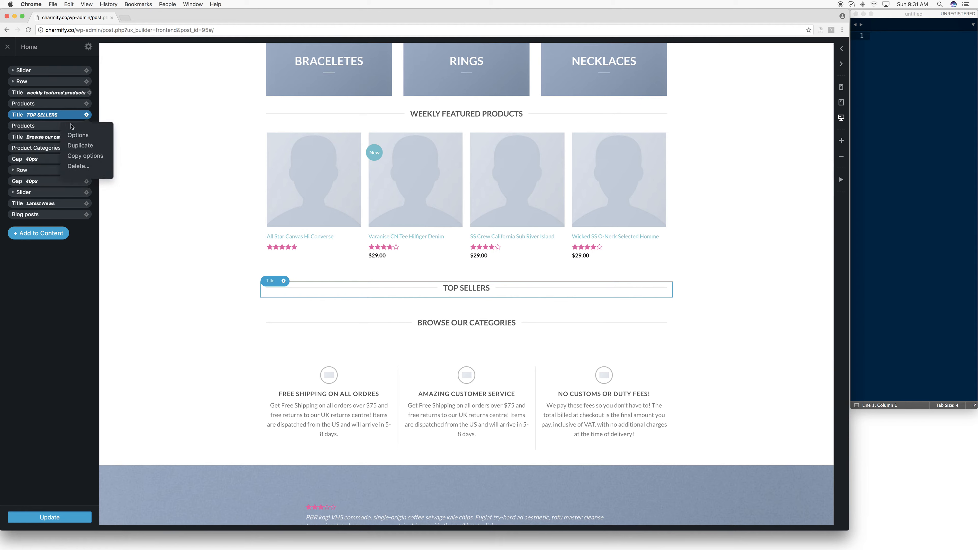
{"action": "left_click", "coordinate": [78, 135]}
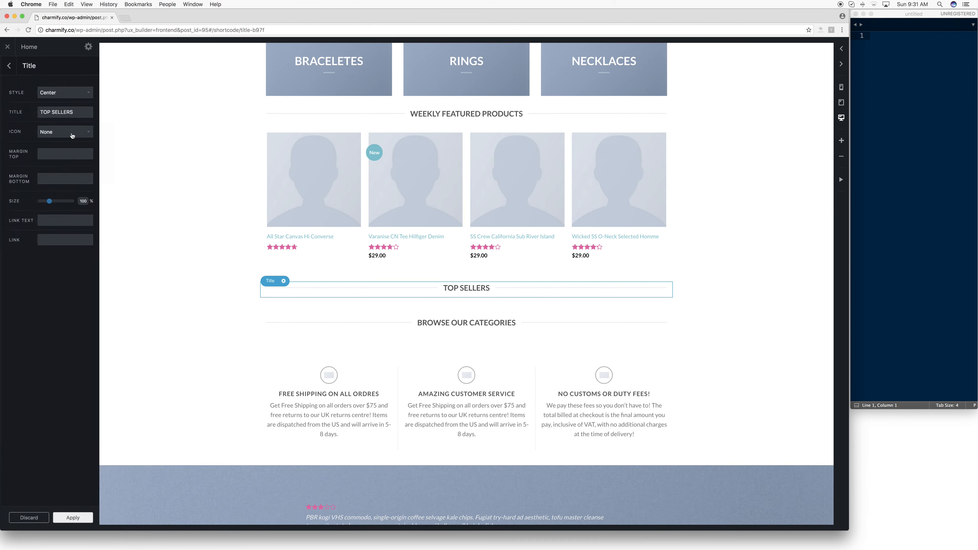
{"action": "left_click", "coordinate": [9, 68]}
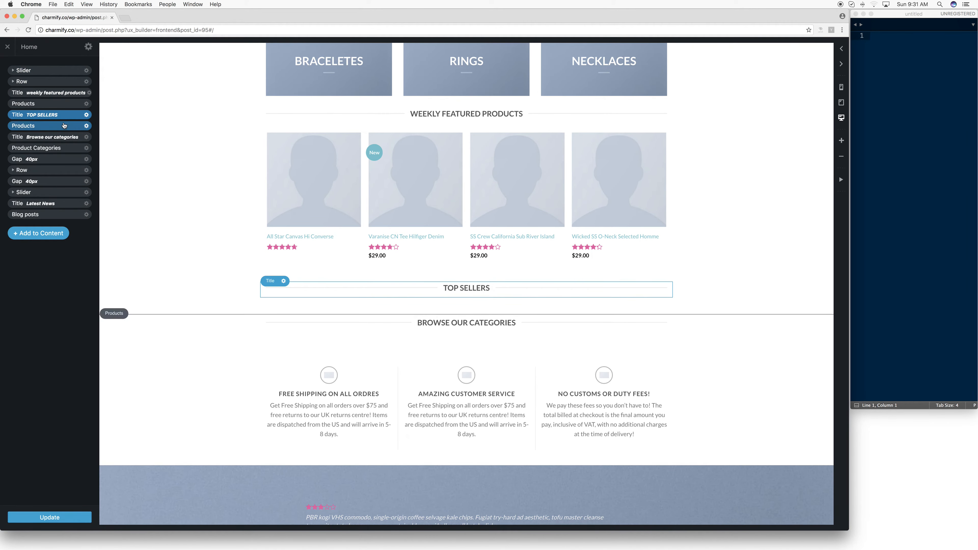
- Inspect the text under AMAZING CUSTOMER SERVICE, leave it unedited, and return to the page's element list
{"action": "scroll", "coordinate": [339, 247], "scroll_direction": "down", "scroll_amount": 3}
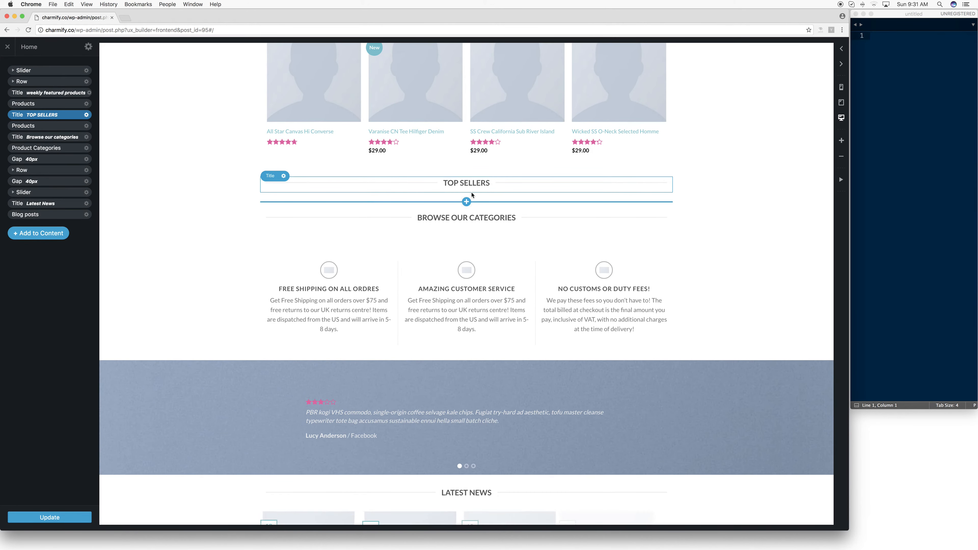
{"action": "scroll", "coordinate": [443, 215], "scroll_direction": "down", "scroll_amount": 3}
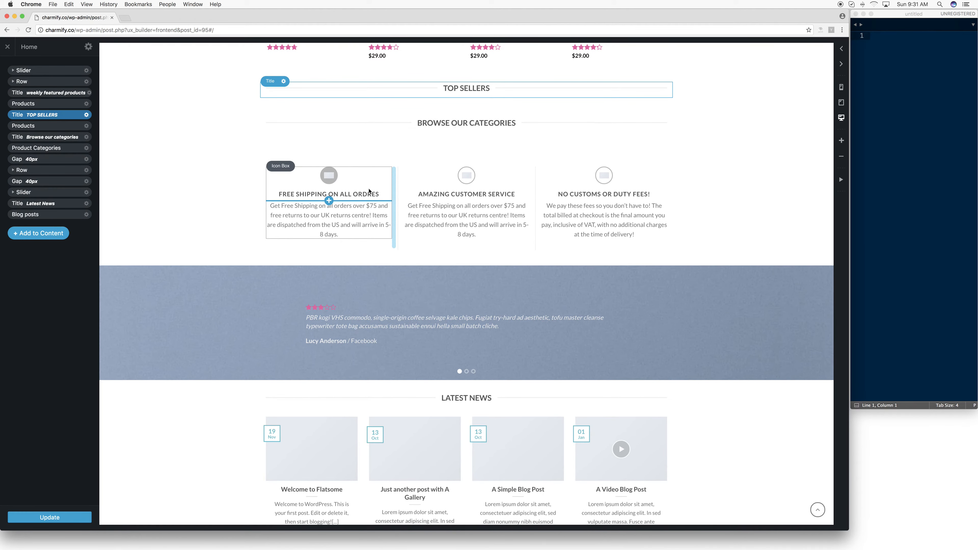
{"action": "scroll", "coordinate": [369, 191], "scroll_direction": "down", "scroll_amount": 1}
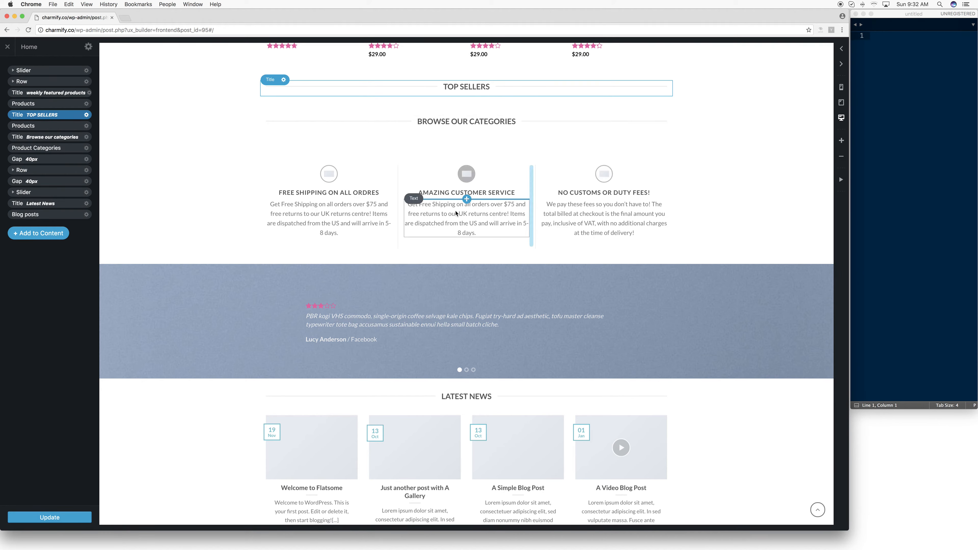
{"action": "left_click", "coordinate": [443, 210]}
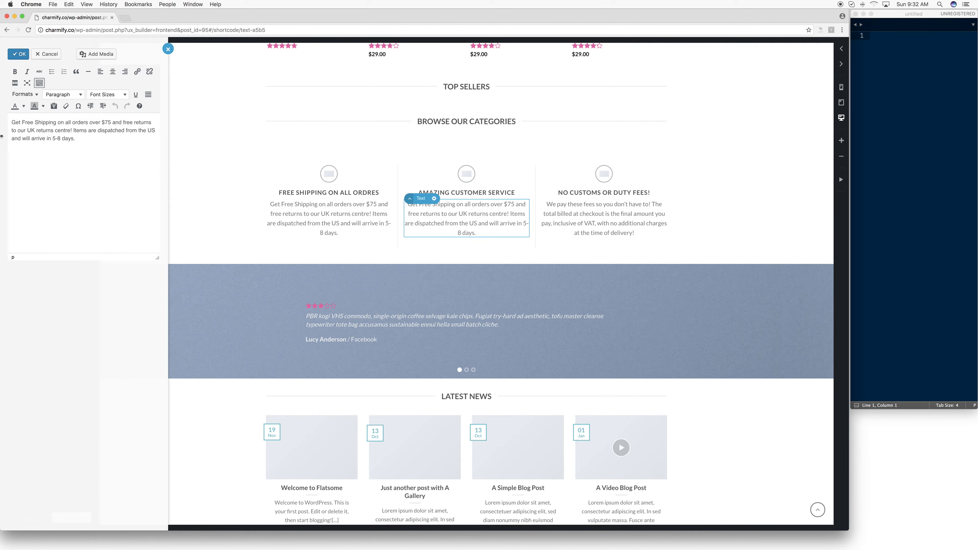
{"action": "key", "text": "super+a"}
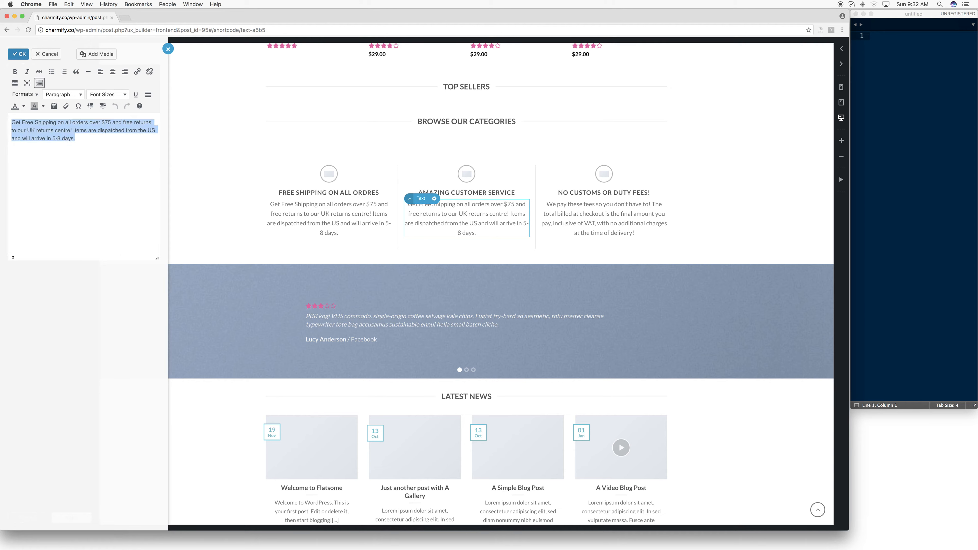
{"action": "left_click", "coordinate": [589, 194]}
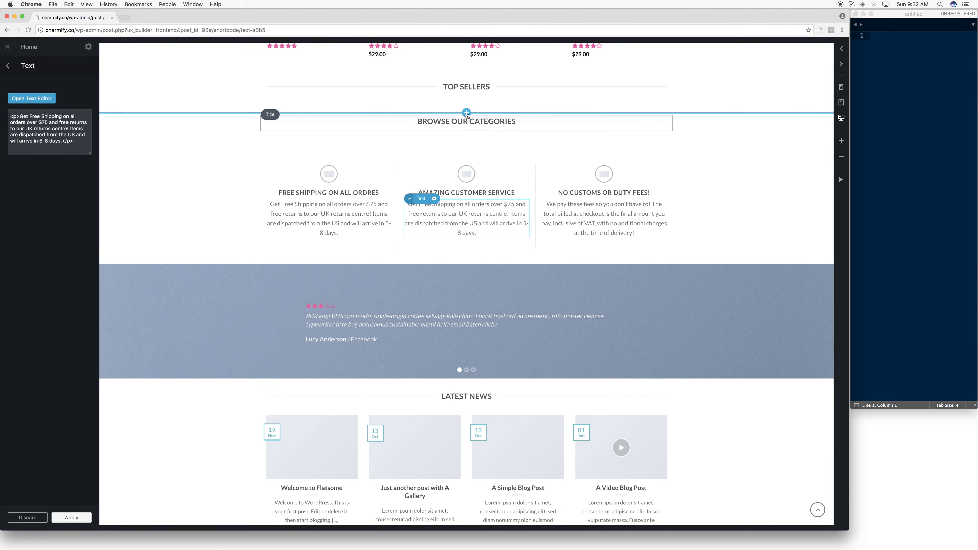
{"action": "left_click", "coordinate": [463, 88]}
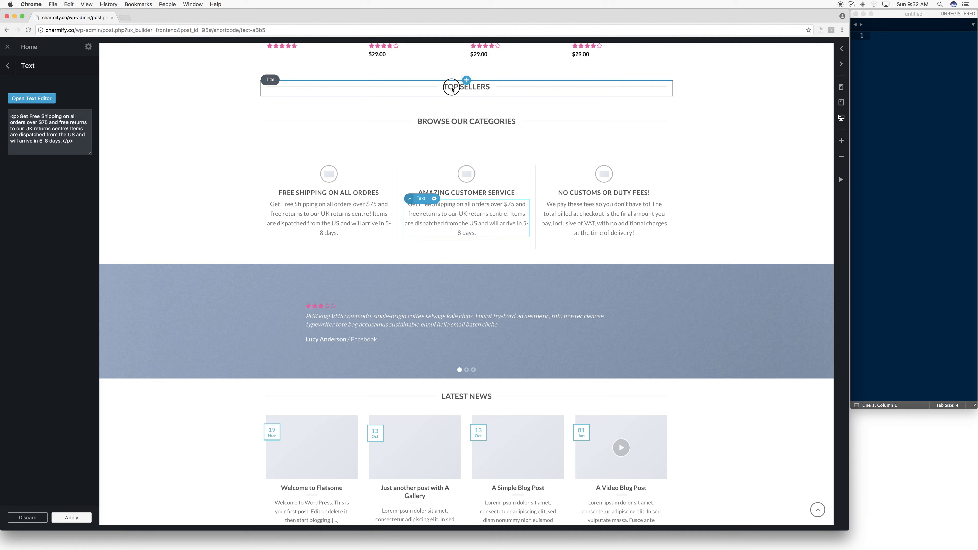
{"action": "left_click", "coordinate": [9, 66]}
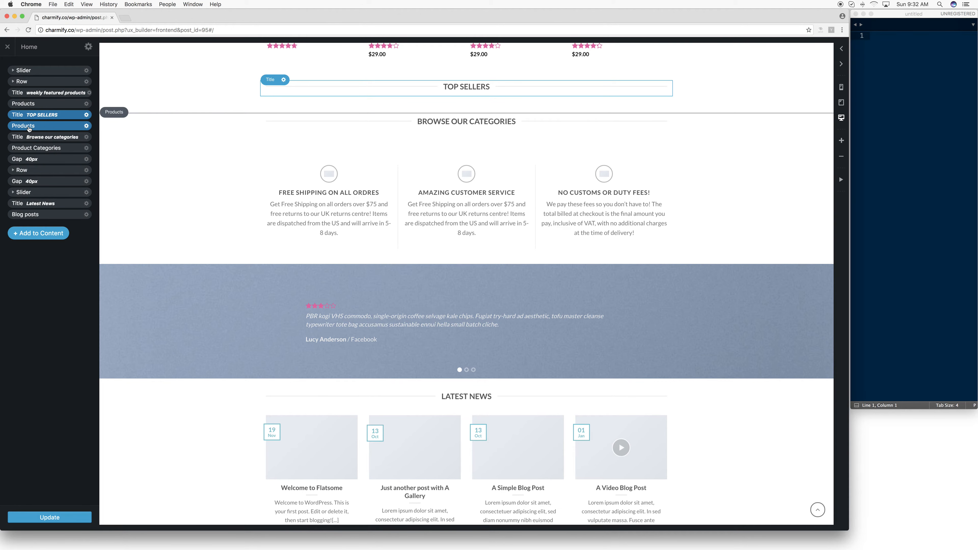
- Open the options of the Products element under TOP SELLERS and clear its Rings category
{"action": "left_click", "coordinate": [58, 127]}
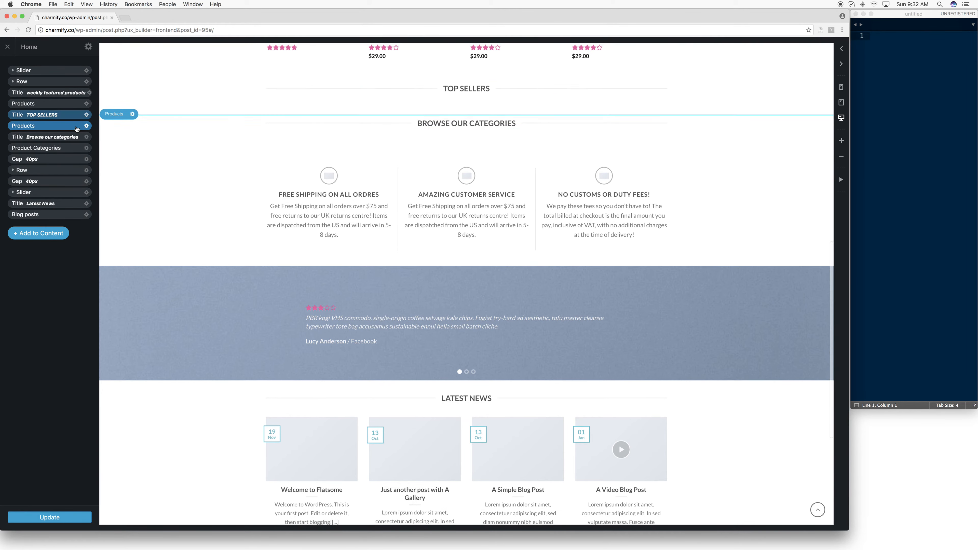
{"action": "left_click", "coordinate": [86, 126]}
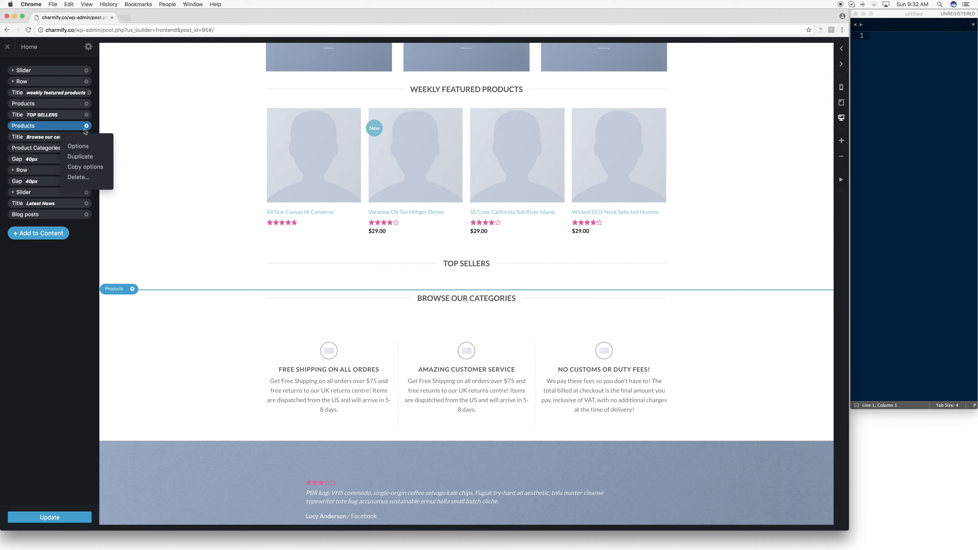
{"action": "left_click", "coordinate": [81, 148]}
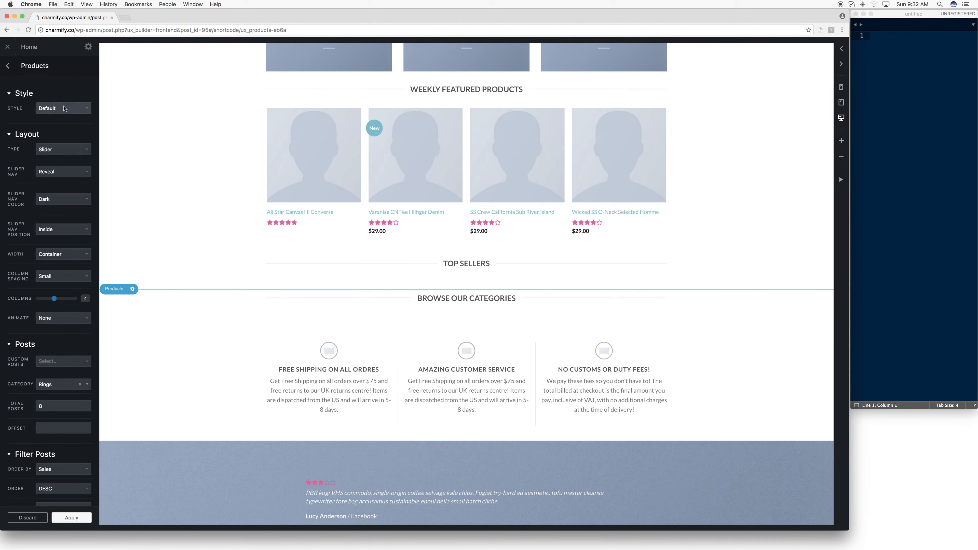
{"action": "left_click", "coordinate": [77, 385]}
{"action": "left_click", "coordinate": [80, 384]}
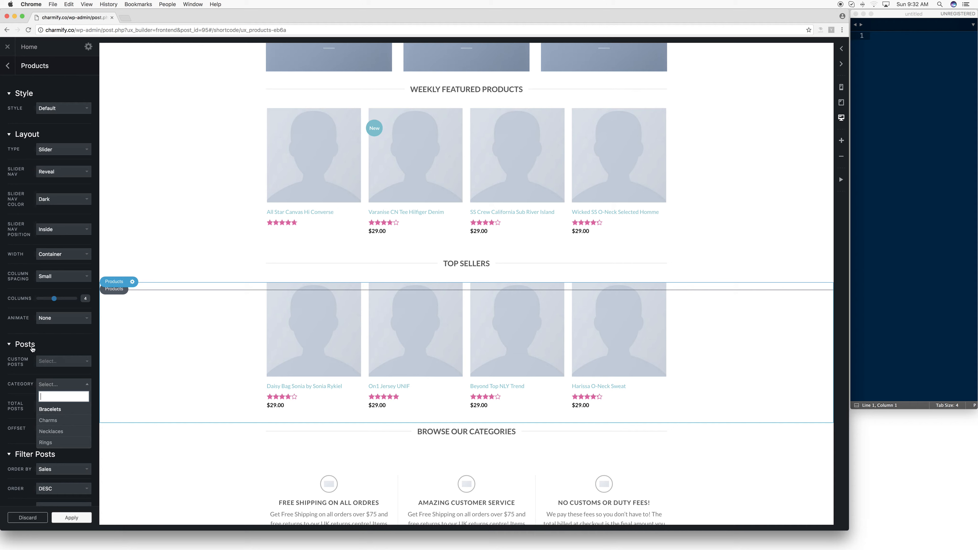
- Try ordering the TOP SELLERS products by Random, restore ordering by Sales, and check the choices of the Show filter
{"action": "left_click", "coordinate": [10, 346]}
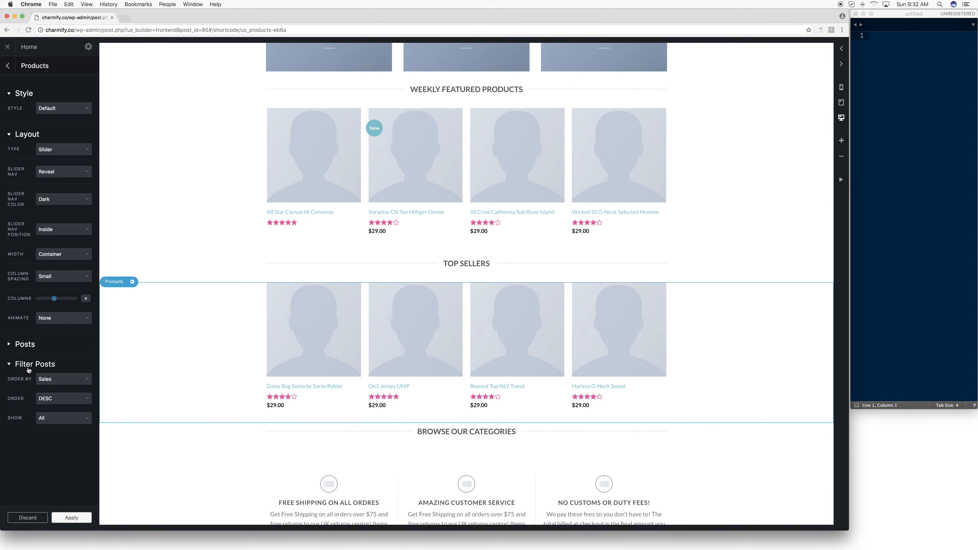
{"action": "left_click", "coordinate": [9, 345]}
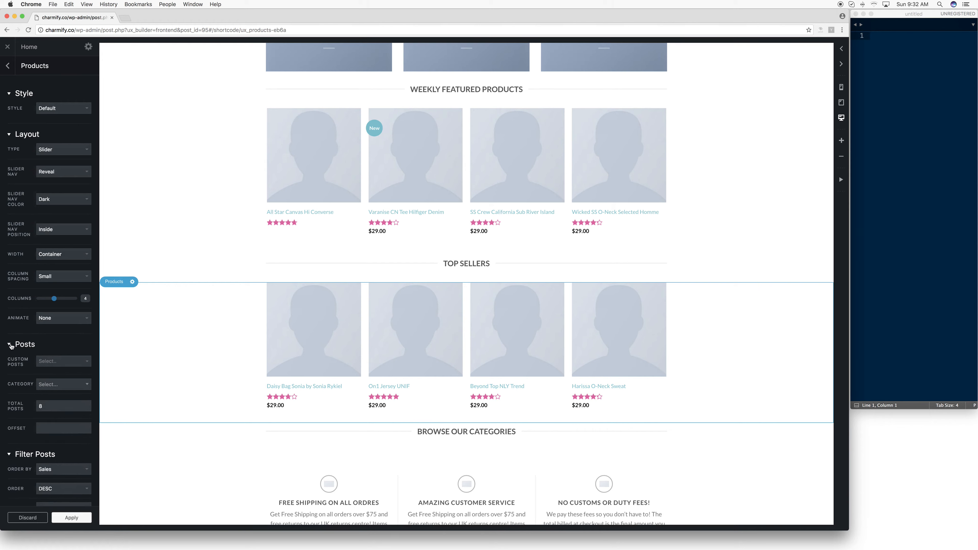
{"action": "left_click", "coordinate": [10, 345]}
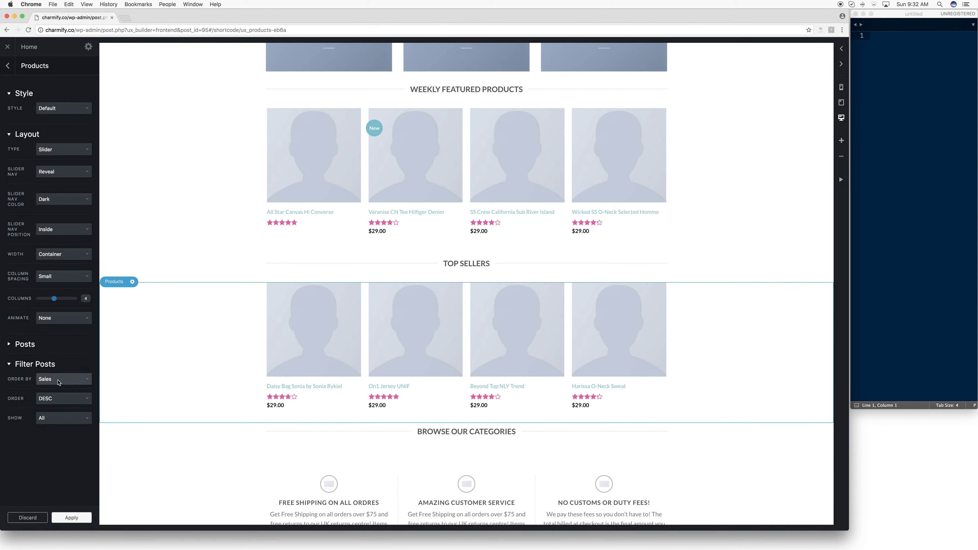
{"action": "left_click", "coordinate": [34, 347]}
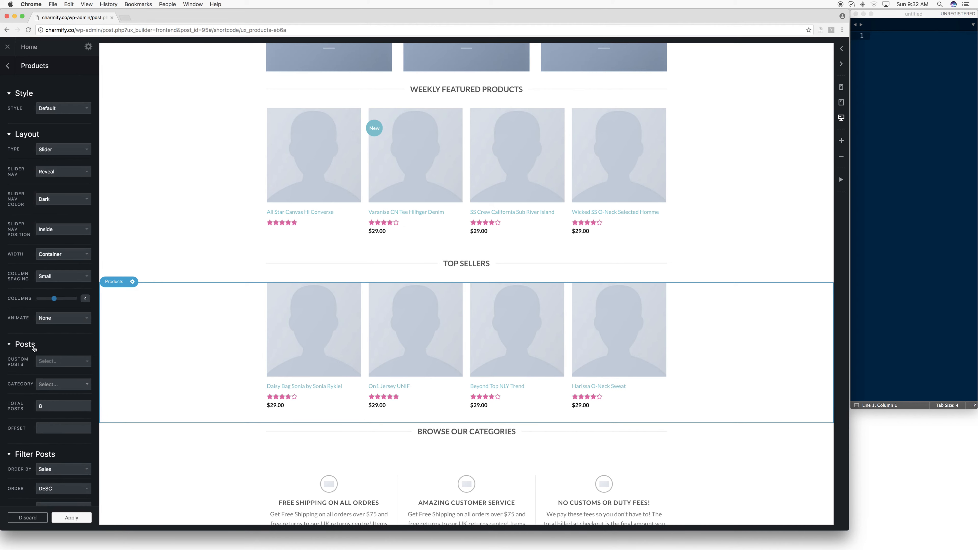
{"action": "left_click", "coordinate": [33, 348]}
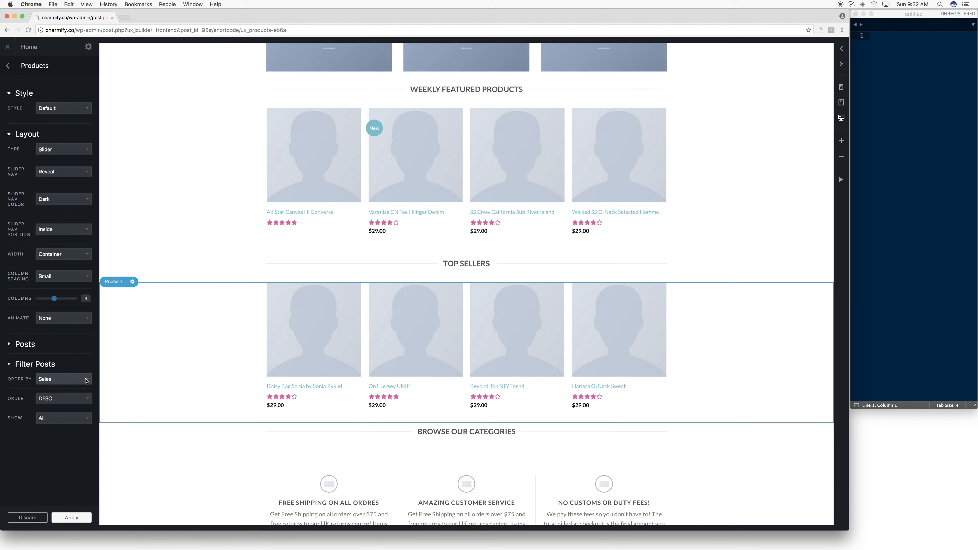
{"action": "left_click", "coordinate": [62, 379]}
{"action": "left_click", "coordinate": [62, 385]}
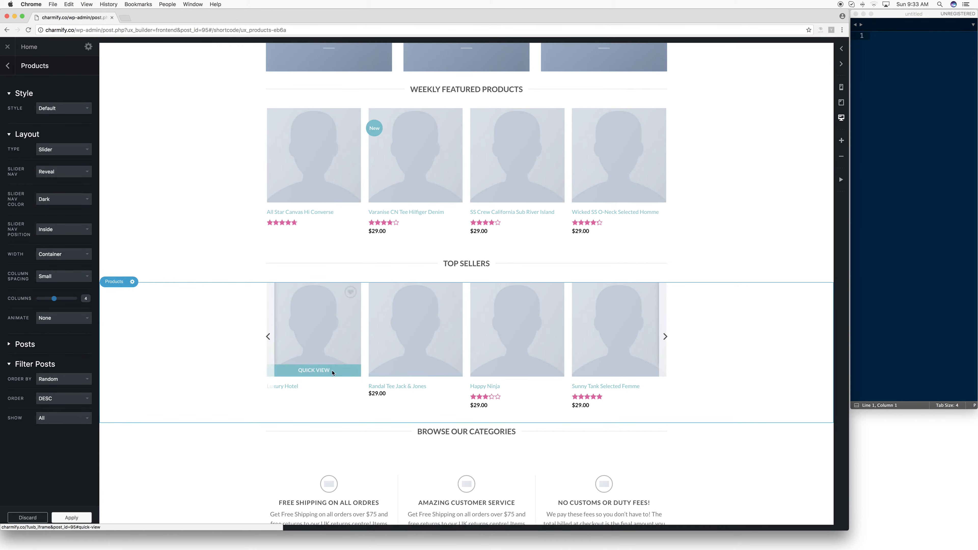
{"action": "left_click", "coordinate": [70, 379]}
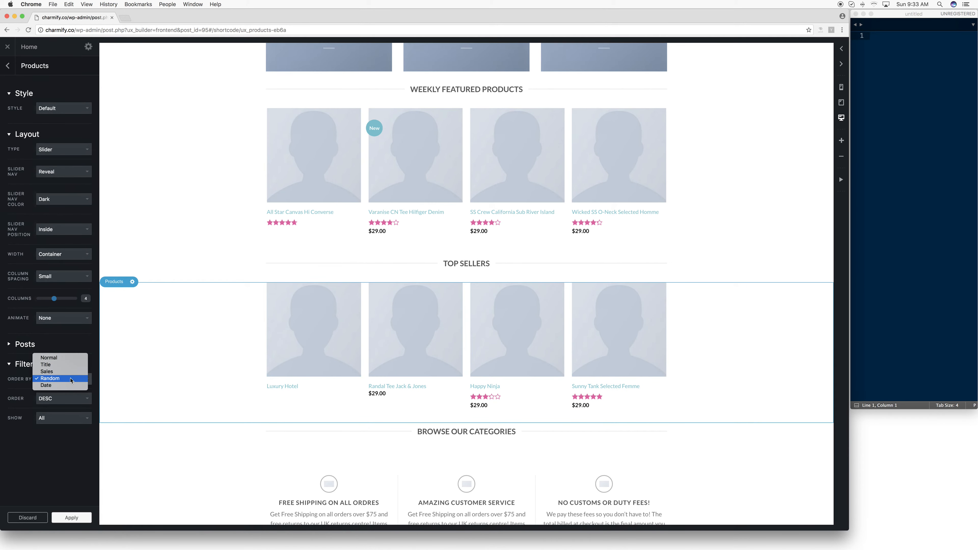
{"action": "left_click", "coordinate": [53, 373]}
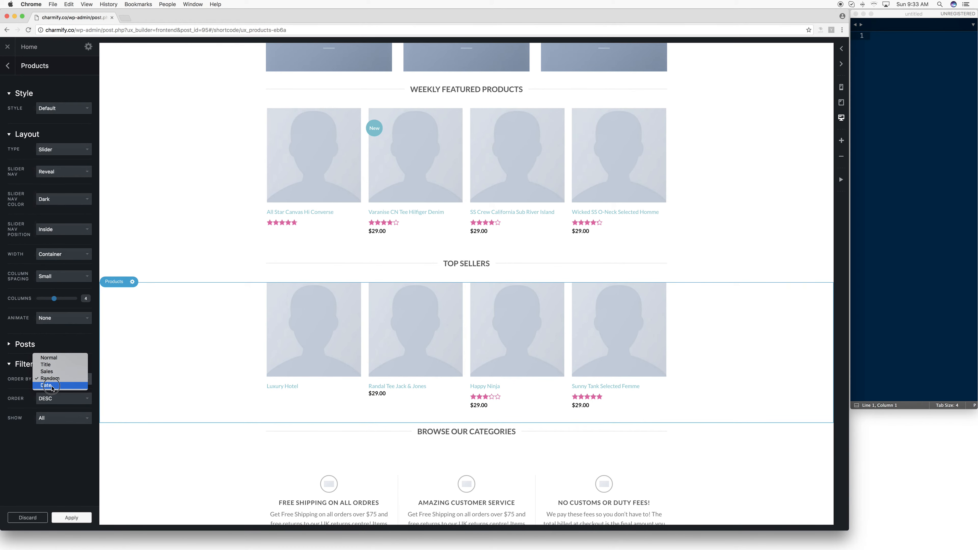
{"action": "left_click", "coordinate": [56, 377]}
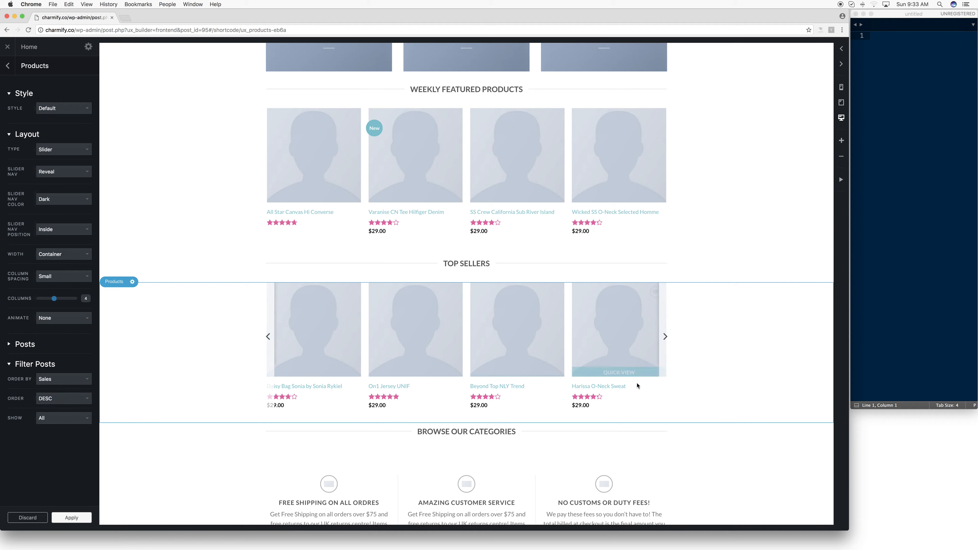
{"action": "left_click", "coordinate": [66, 418]}
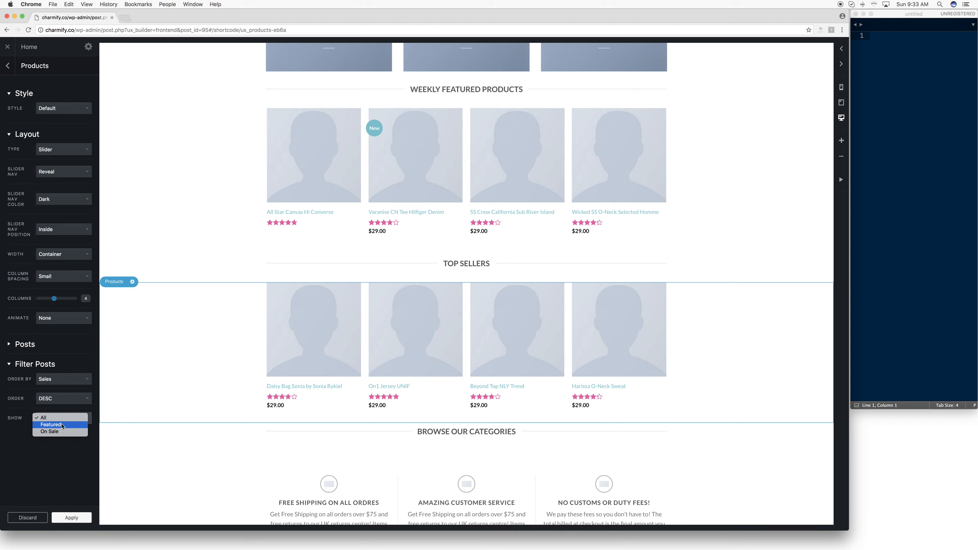
{"action": "left_click", "coordinate": [189, 369]}
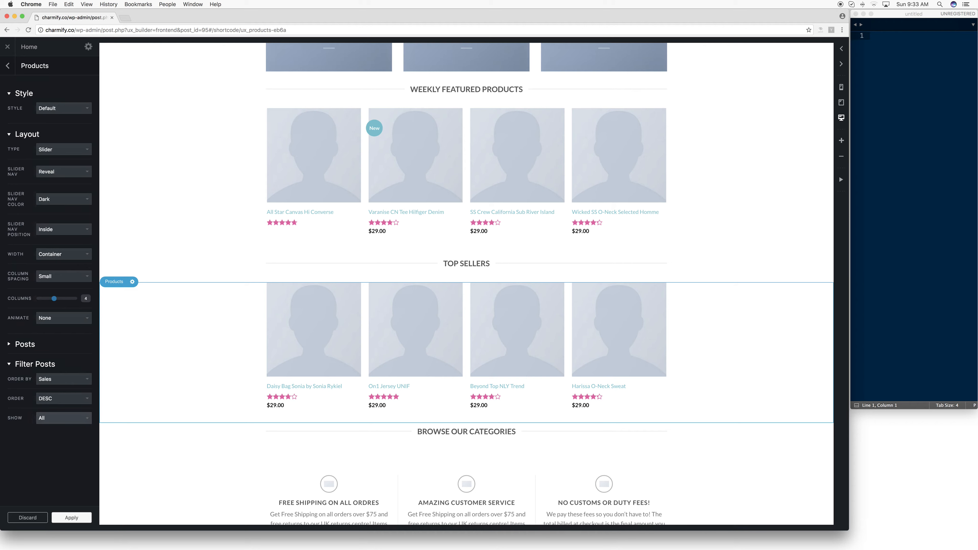
- Leave the homepage builder and open the Products list in the WordPress admin
{"action": "left_click", "coordinate": [4, 46]}
{"action": "left_click", "coordinate": [557, 179]}
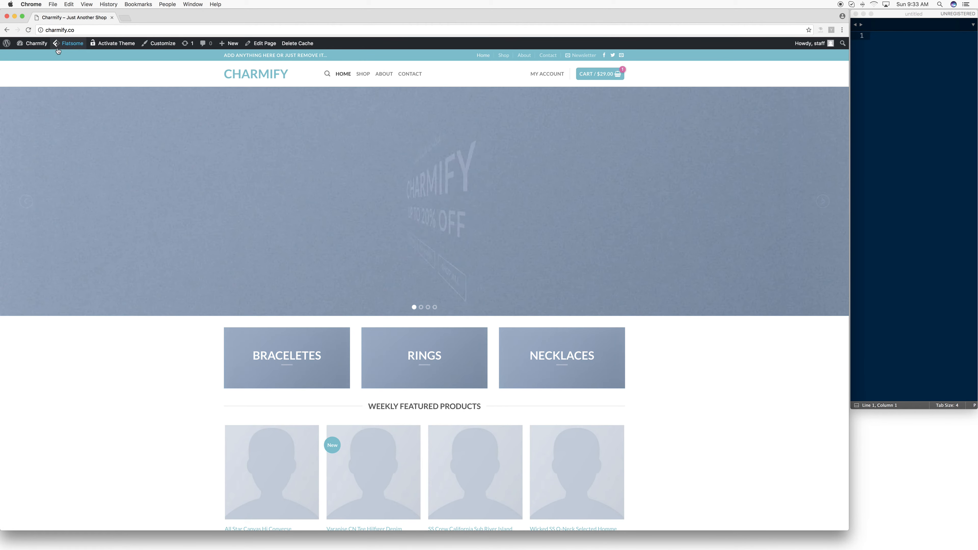
{"action": "left_click", "coordinate": [38, 45]}
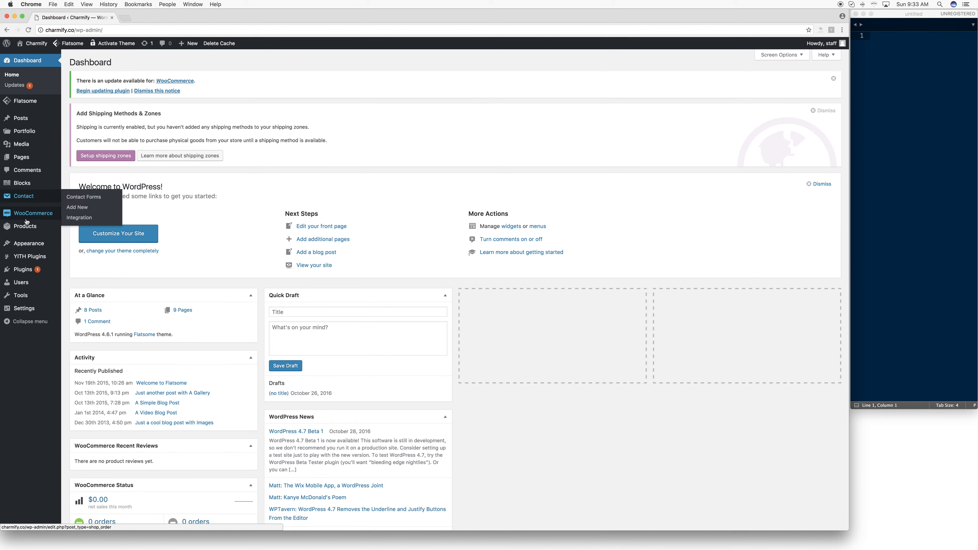
{"action": "mouse_move", "coordinate": [24, 228]}
{"action": "left_click", "coordinate": [23, 227]}
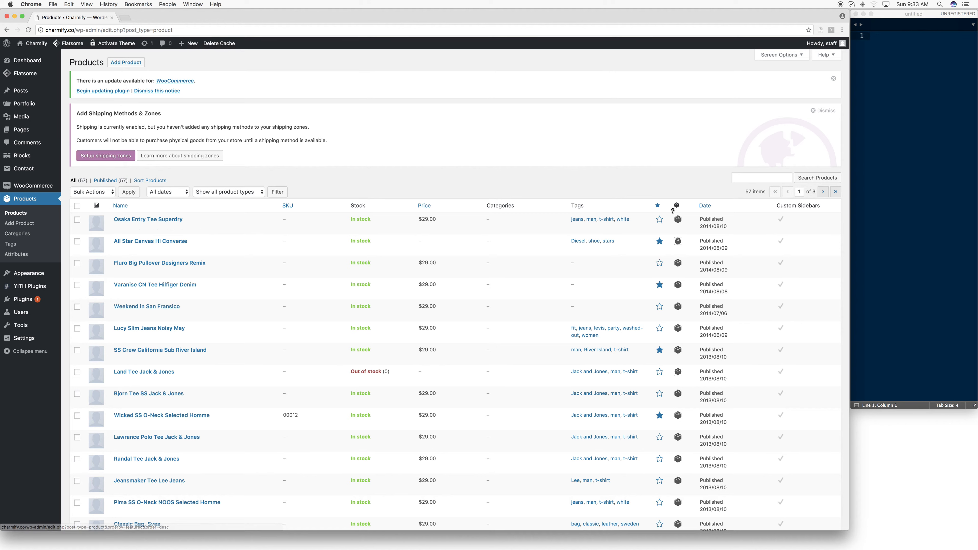
- Mark the Osaka Entry Tee Superdry product as featured and visit the Charmify storefront
{"action": "left_click", "coordinate": [660, 220]}
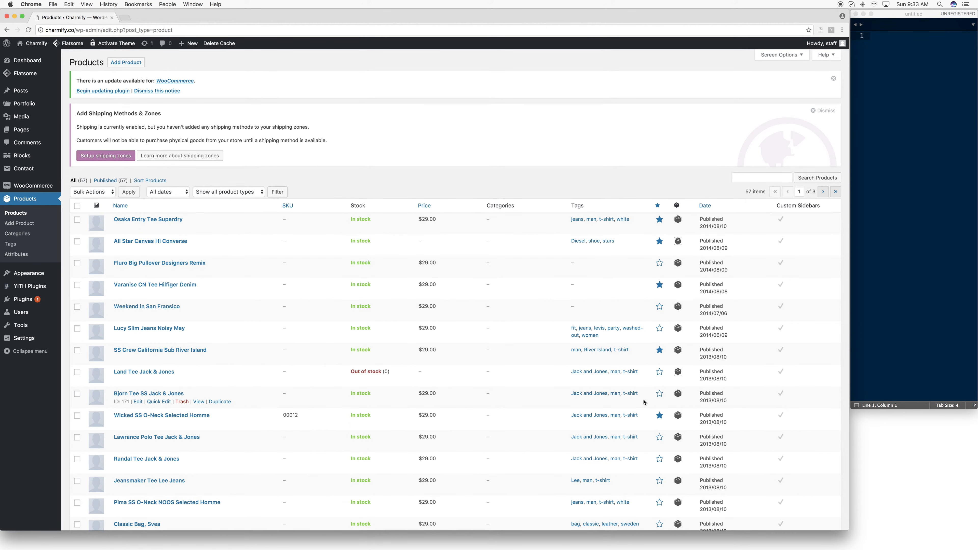
{"action": "left_click", "coordinate": [661, 397]}
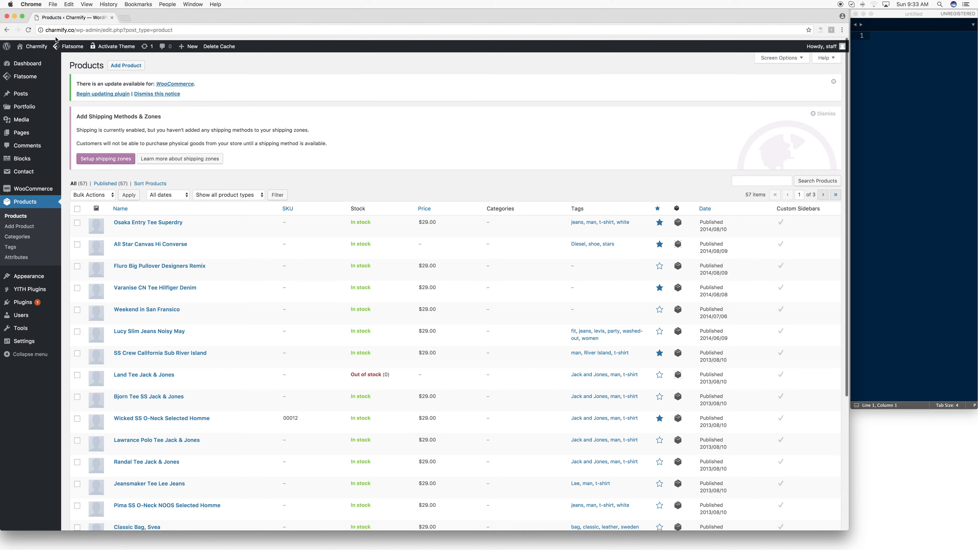
{"action": "left_click", "coordinate": [35, 46]}
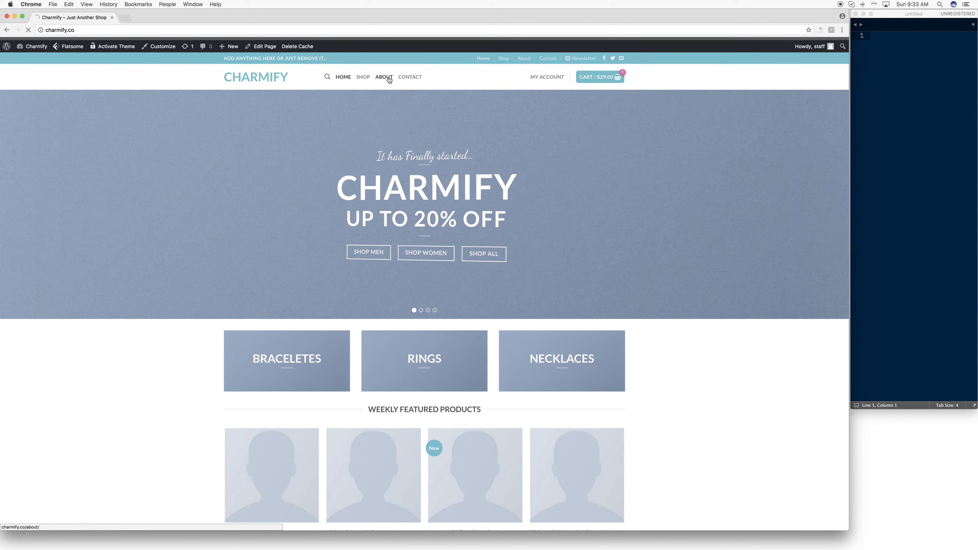
- View the store's About page, and open the Contact page for editing in the UX Builder
{"action": "left_click", "coordinate": [390, 79]}
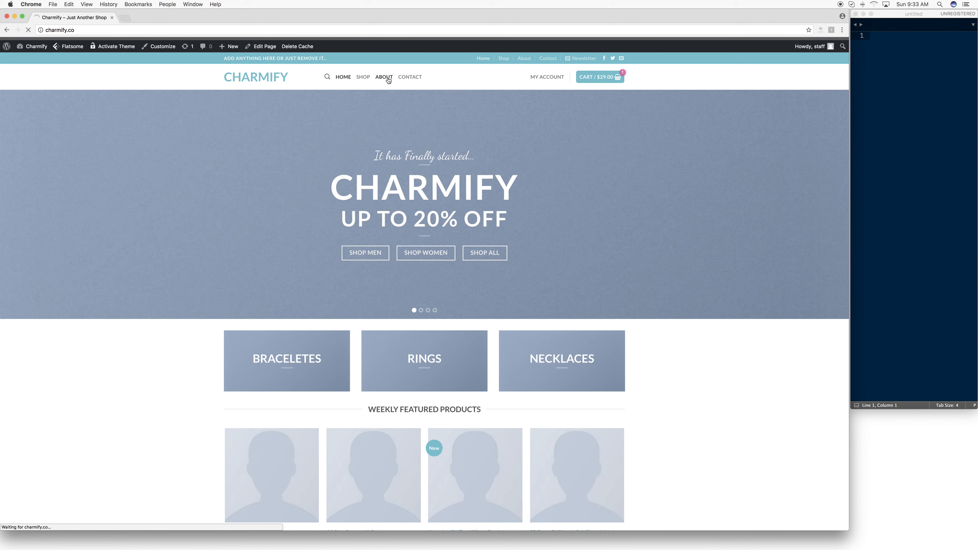
{"action": "left_click", "coordinate": [410, 78]}
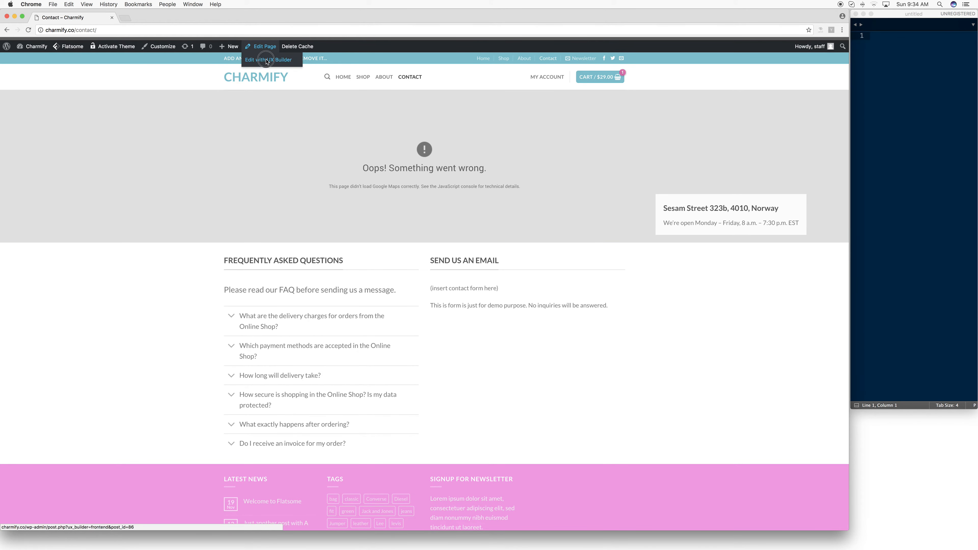
{"action": "left_click", "coordinate": [266, 60]}
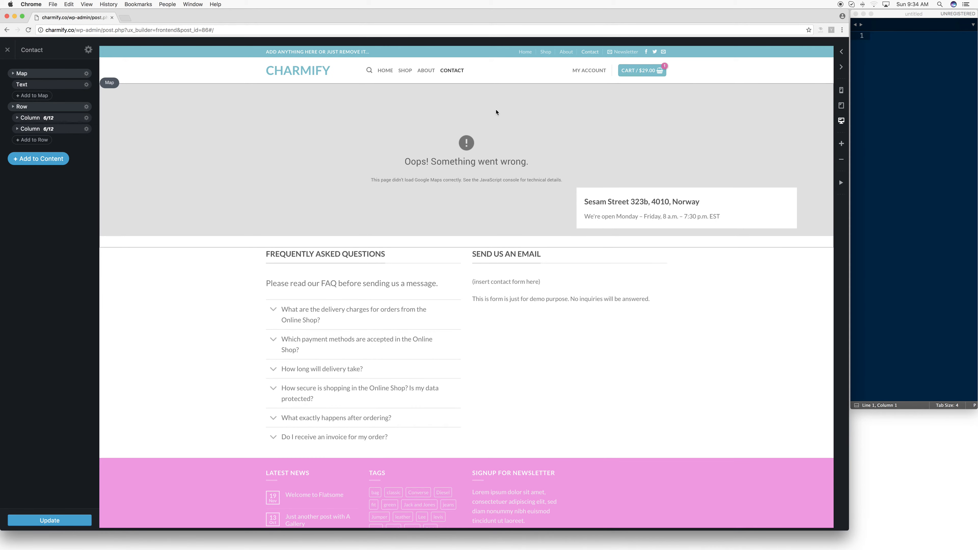
- Review the options of the Contact page's Map element, including location, content, controls and style, and return to the element list
{"action": "left_click", "coordinate": [330, 129]}
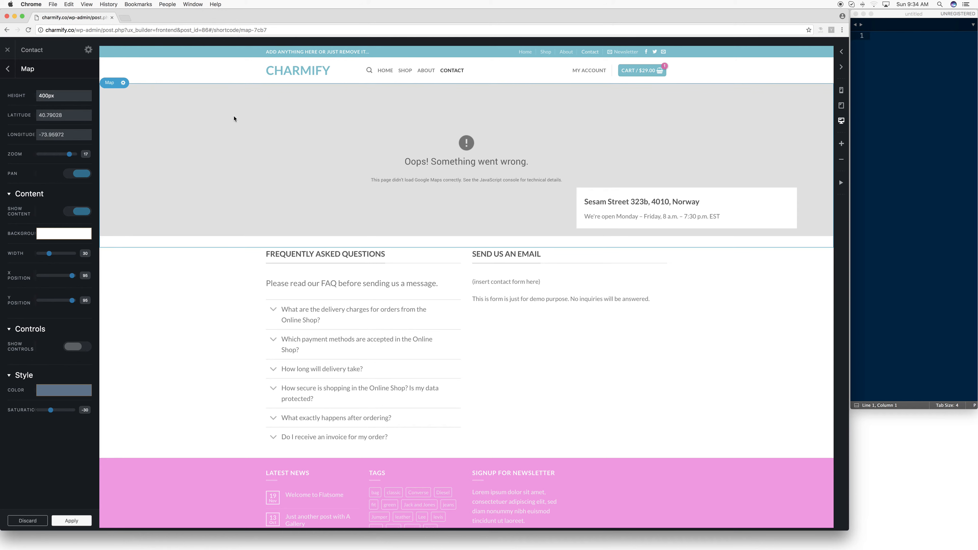
{"action": "scroll", "coordinate": [122, 124], "scroll_direction": "down", "scroll_amount": 1}
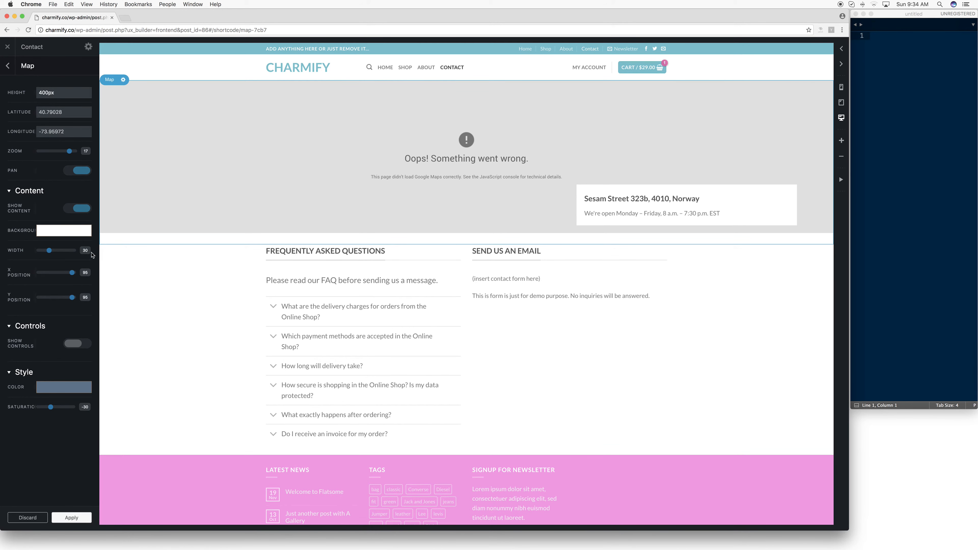
{"action": "scroll", "coordinate": [231, 130], "scroll_direction": "down", "scroll_amount": 1}
{"action": "left_click_drag", "start_coordinate": [300, 124], "coordinate": [304, 124]}
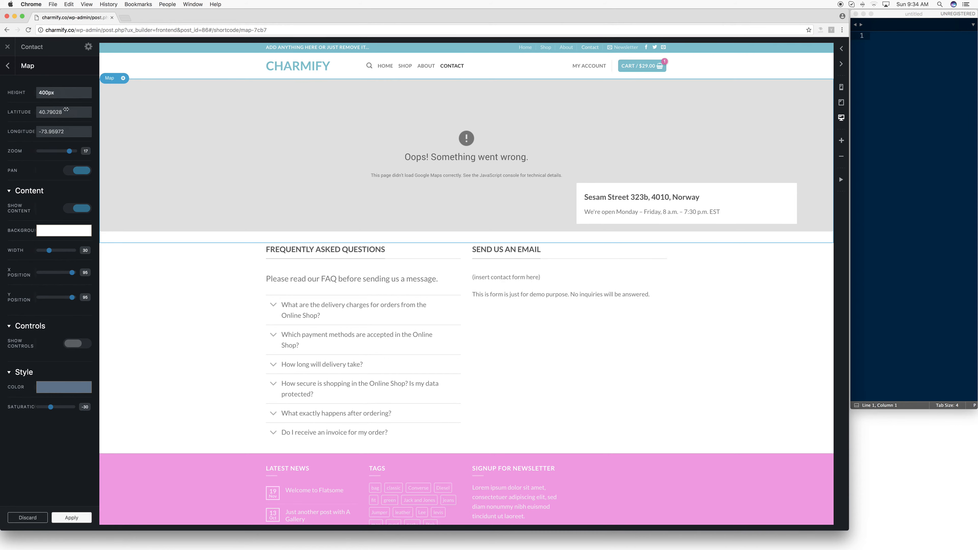
{"action": "left_click", "coordinate": [7, 66]}
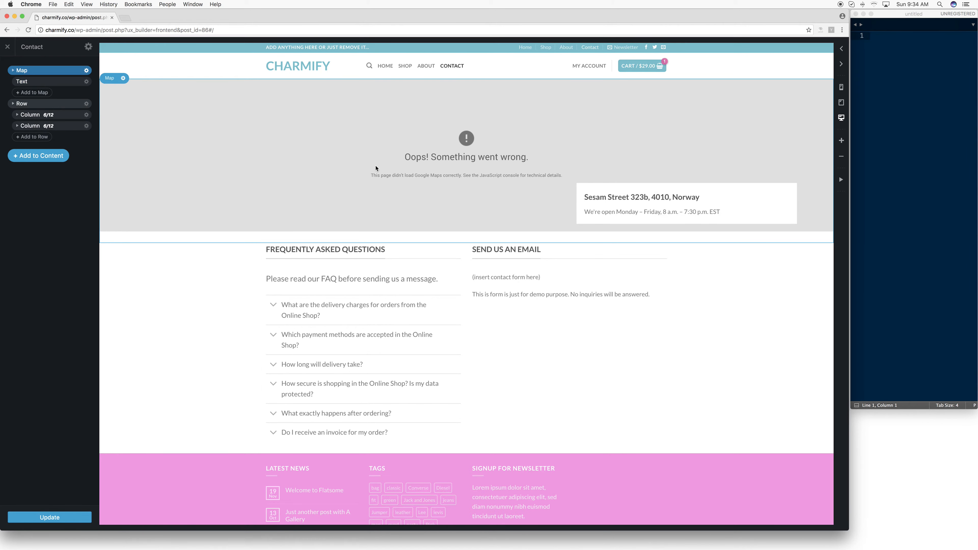
{"action": "left_click", "coordinate": [262, 107]}
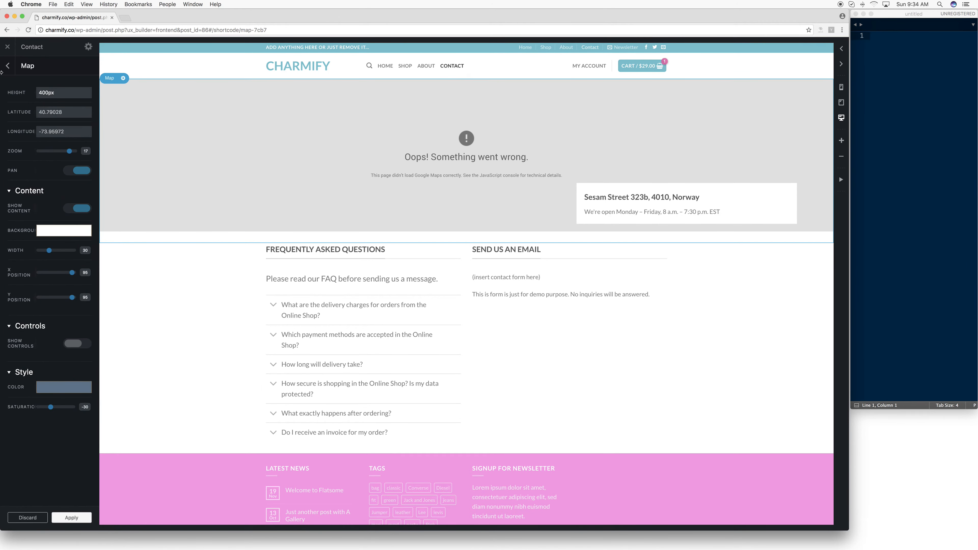
{"action": "left_click", "coordinate": [12, 68]}
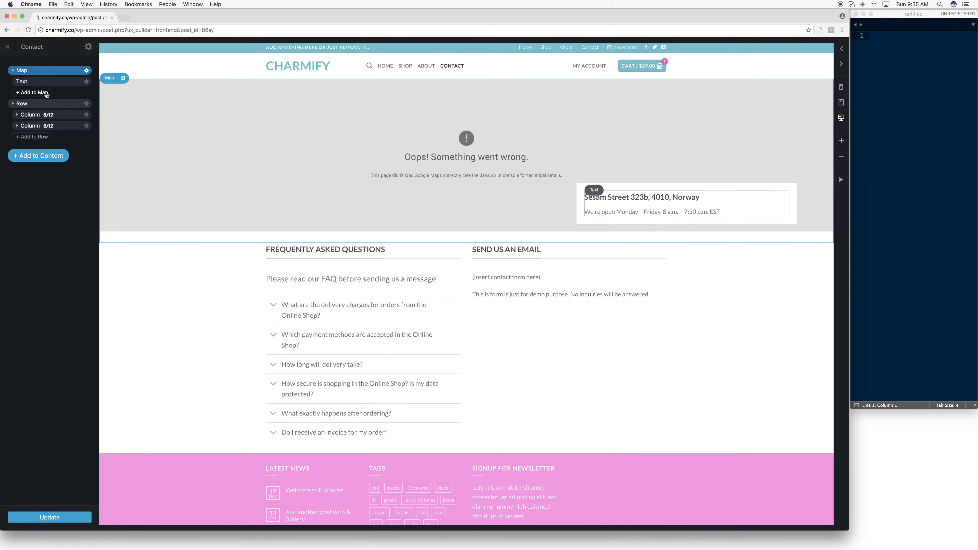
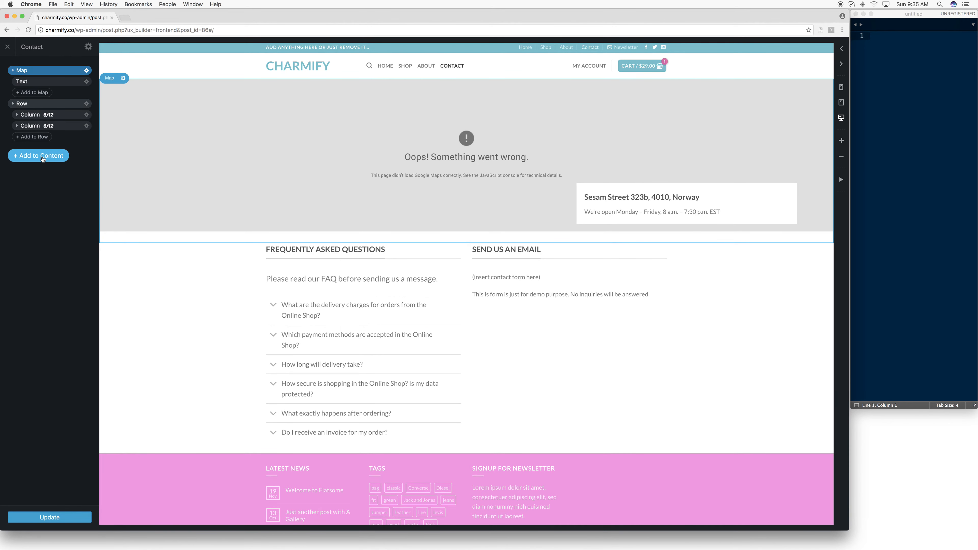
{"action": "left_click", "coordinate": [58, 158]}
{"action": "scroll", "coordinate": [65, 197], "scroll_direction": "down", "scroll_amount": 2}
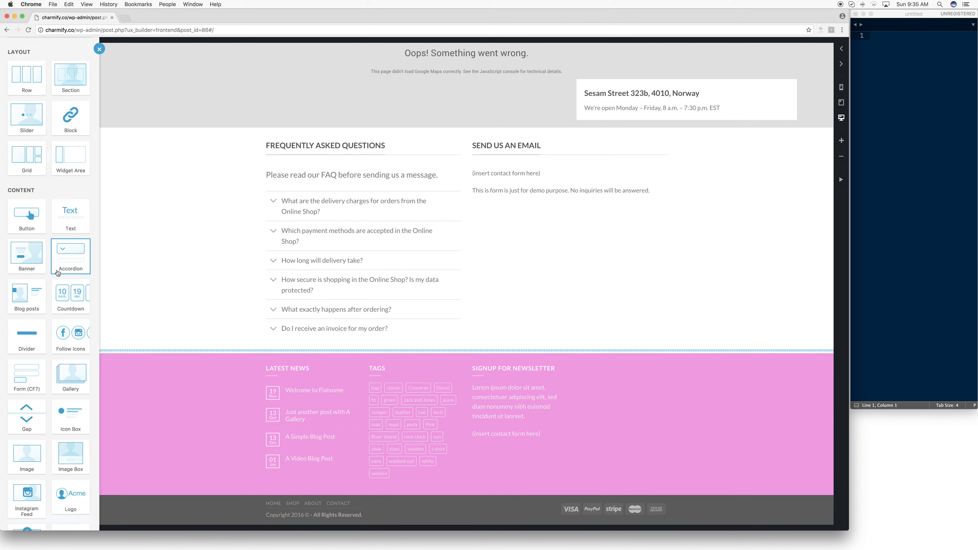
{"action": "scroll", "coordinate": [57, 273], "scroll_direction": "down", "scroll_amount": 5}
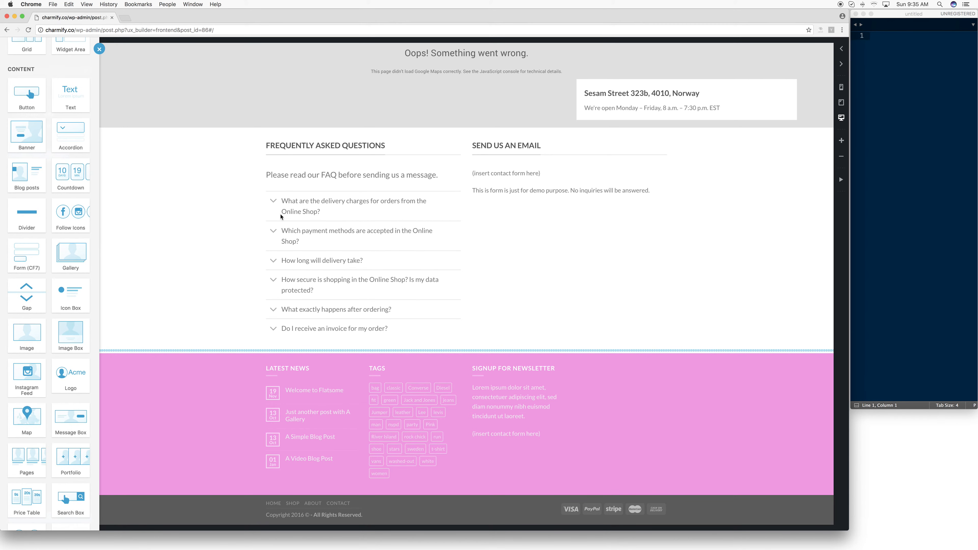
{"action": "left_click", "coordinate": [523, 168]}
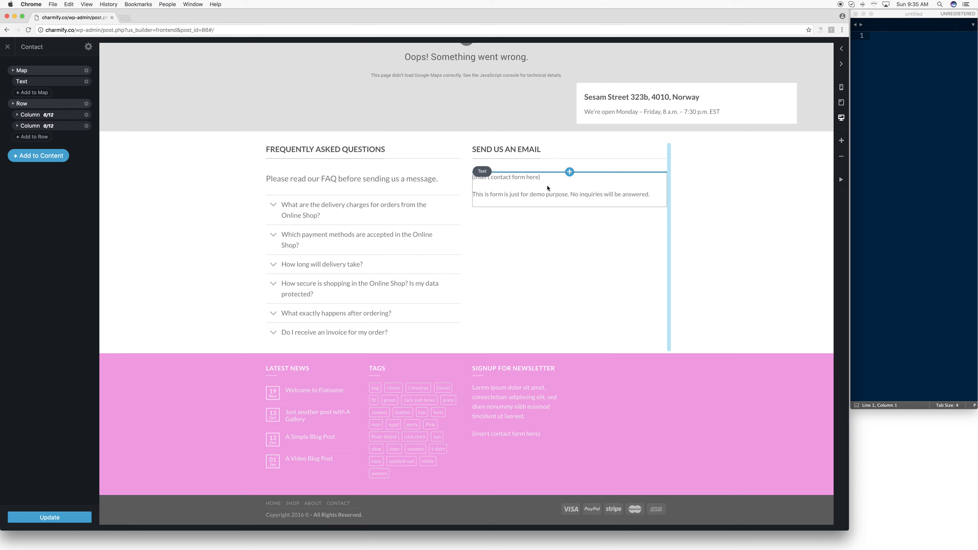
- Delete the placeholder text element under the Send Us an Email title
{"action": "left_click", "coordinate": [540, 184]}
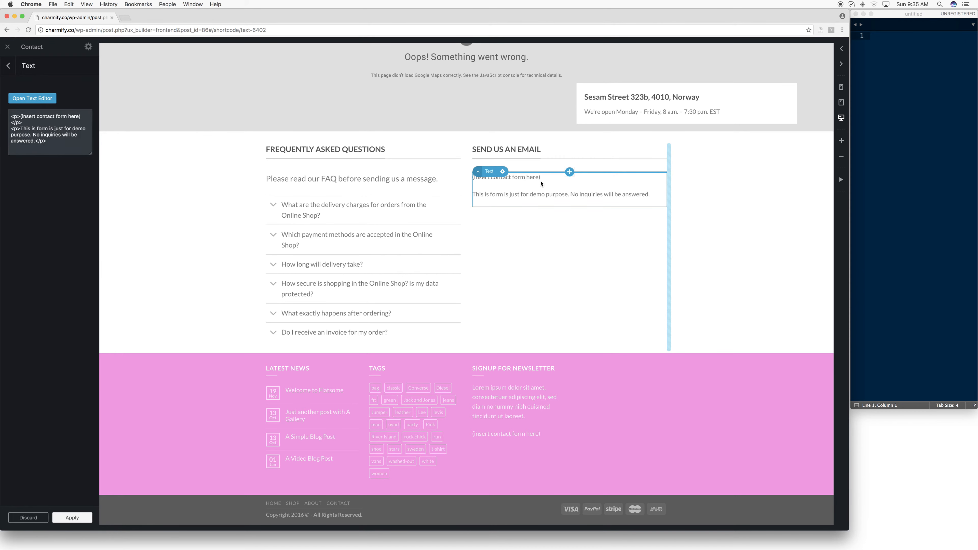
{"action": "left_click", "coordinate": [8, 66]}
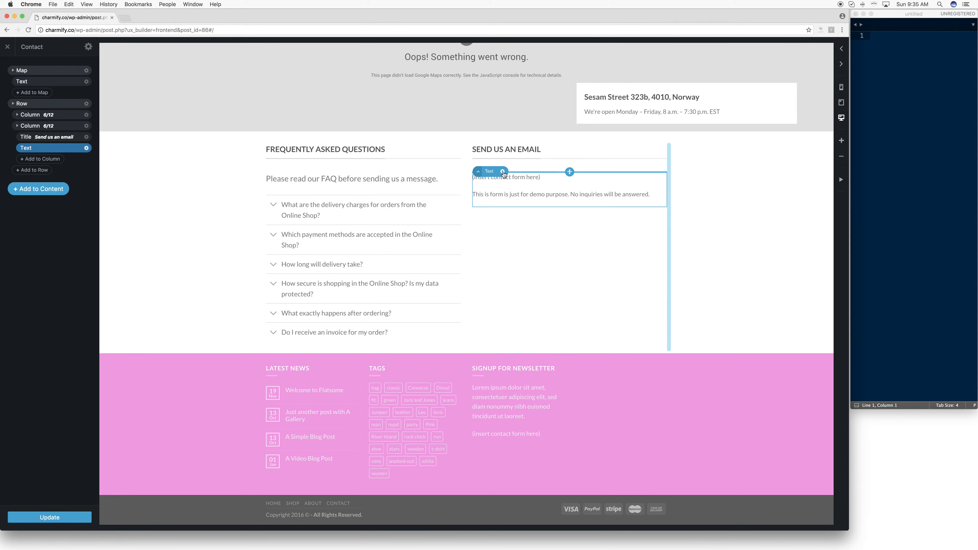
{"action": "left_click", "coordinate": [502, 172]}
{"action": "left_click", "coordinate": [495, 223]}
{"action": "left_click", "coordinate": [534, 178]}
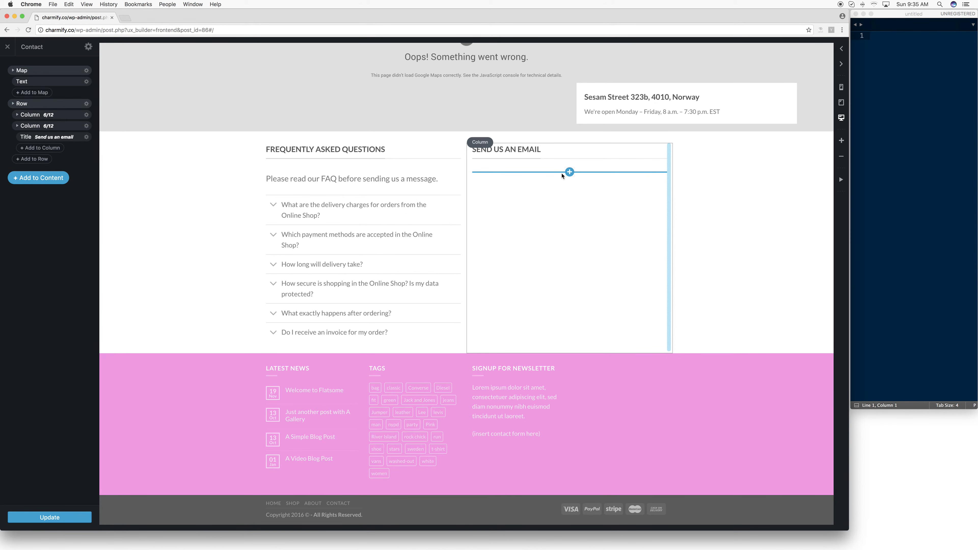
- Add a Form (CF7) element beneath the Send Us an Email title
{"action": "left_click", "coordinate": [570, 173]}
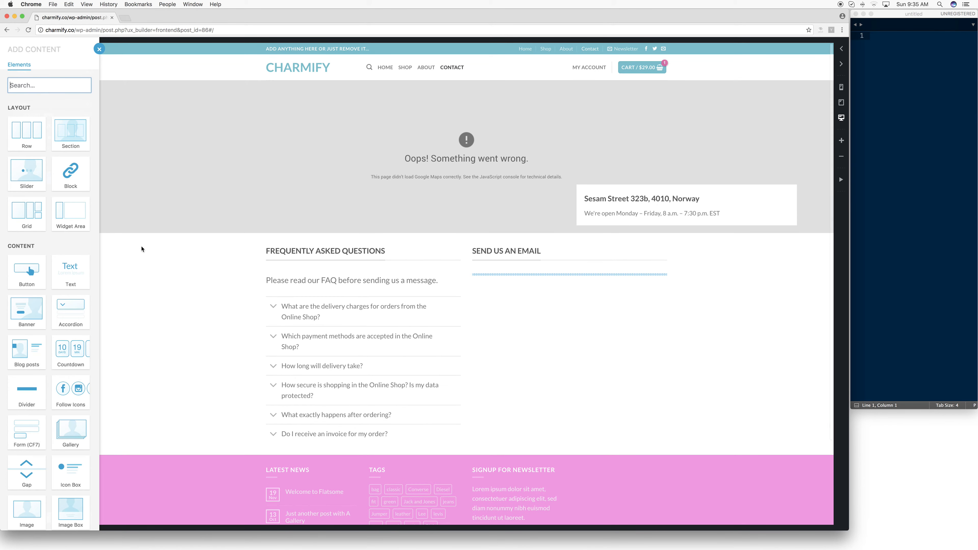
{"action": "scroll", "coordinate": [50, 284], "scroll_direction": "down", "scroll_amount": 5}
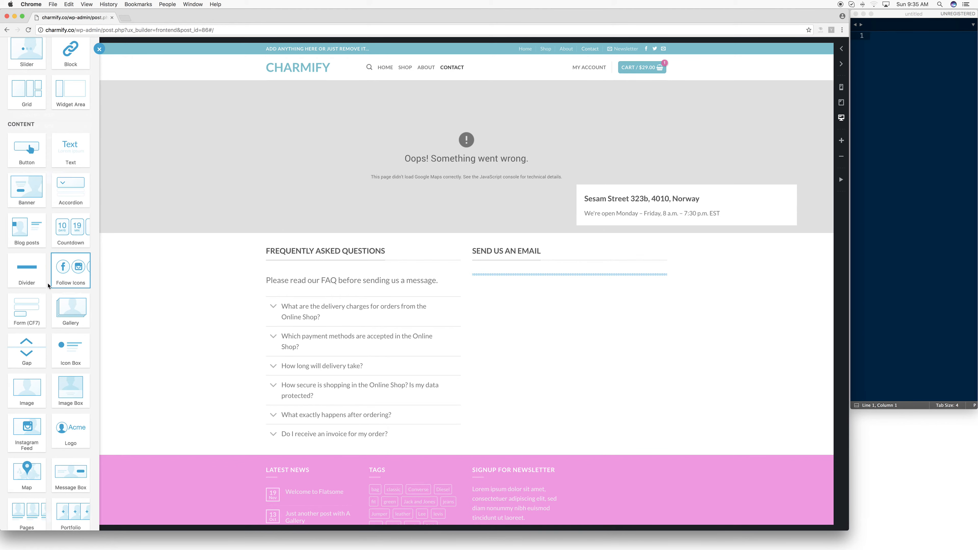
{"action": "left_click", "coordinate": [36, 307]}
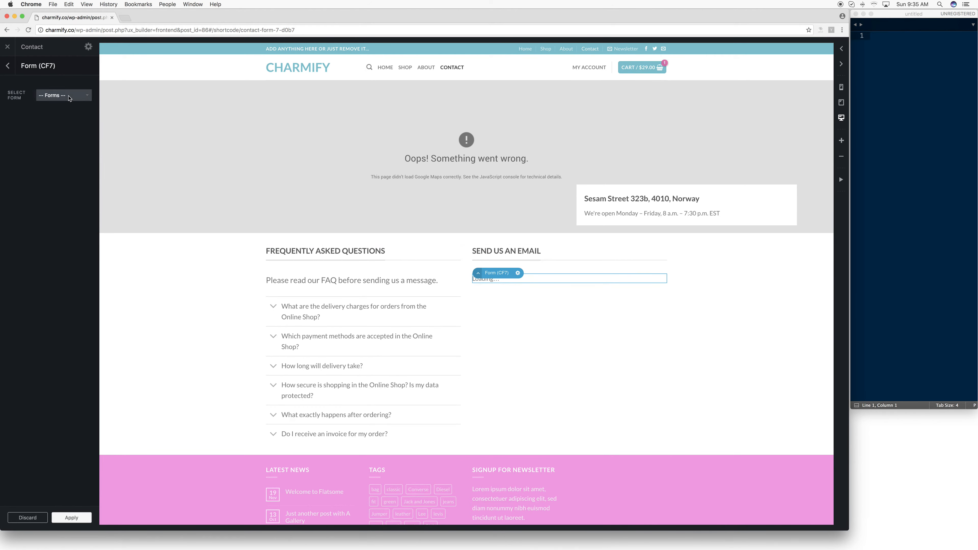
- Preview Contact form 1, Contact Form Flat, Newsletter Vertical and Contact form in turn as the selected form of the new element
{"action": "left_click", "coordinate": [70, 96]}
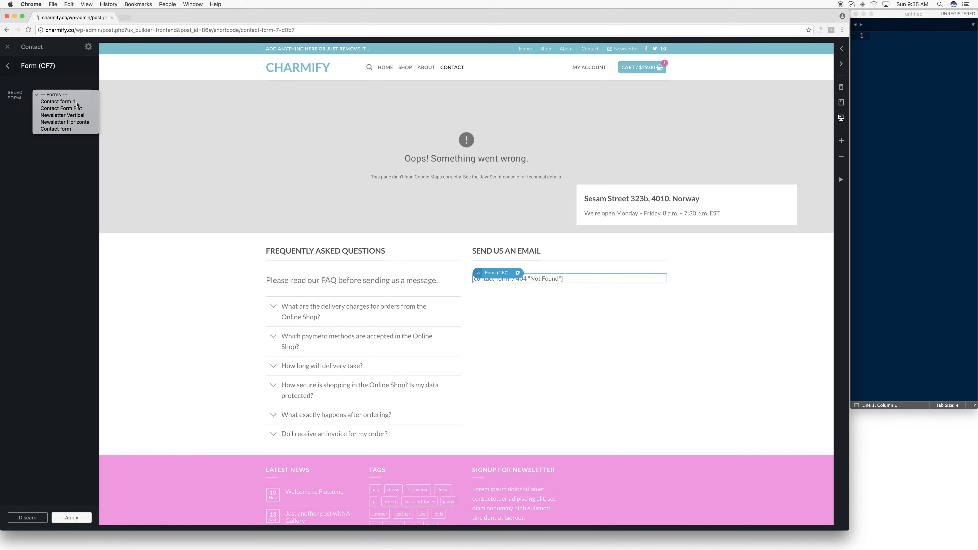
{"action": "left_click", "coordinate": [76, 101]}
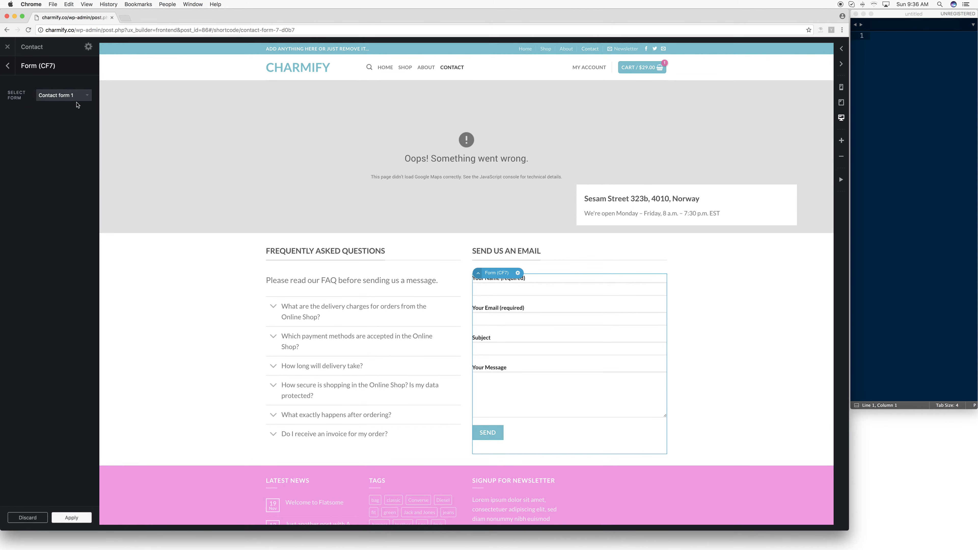
{"action": "left_click", "coordinate": [77, 103]}
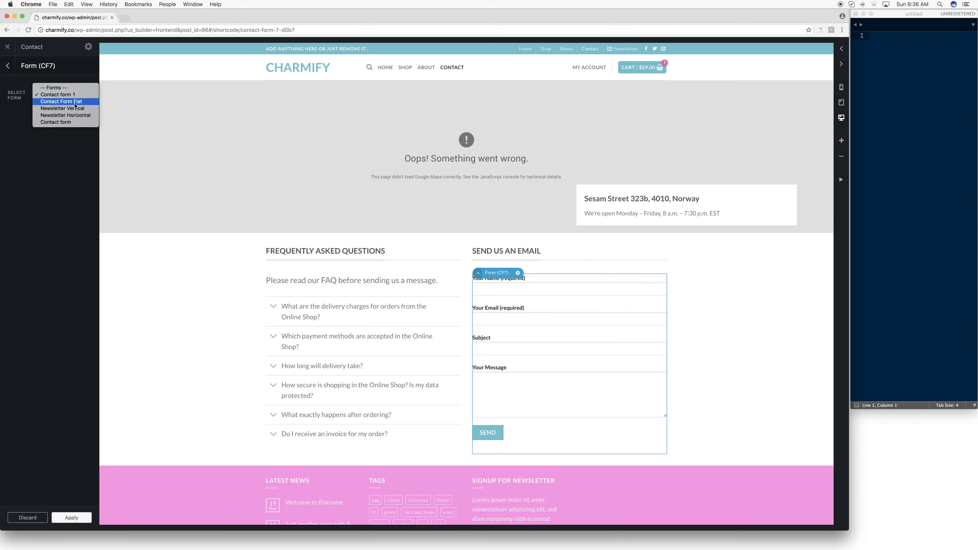
{"action": "left_click", "coordinate": [76, 102]}
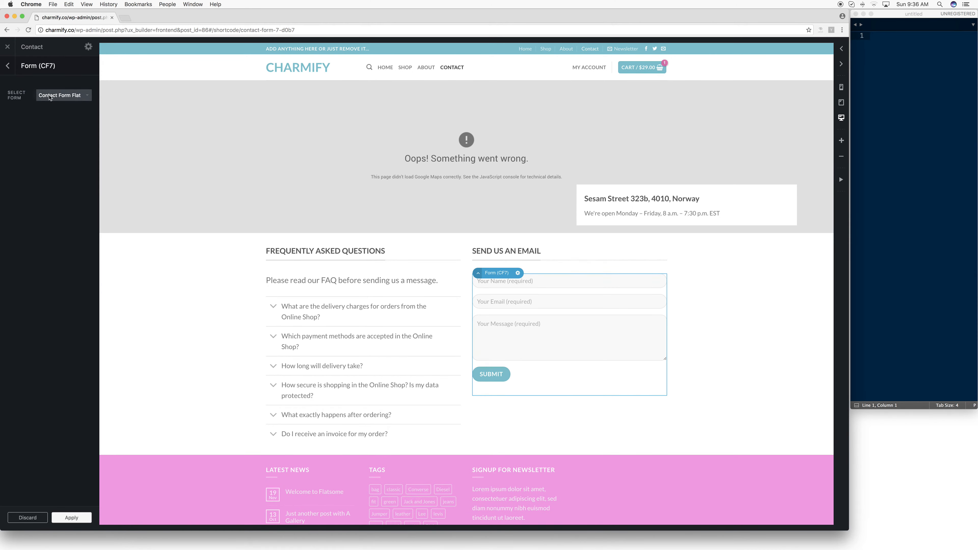
{"action": "left_click", "coordinate": [46, 97]}
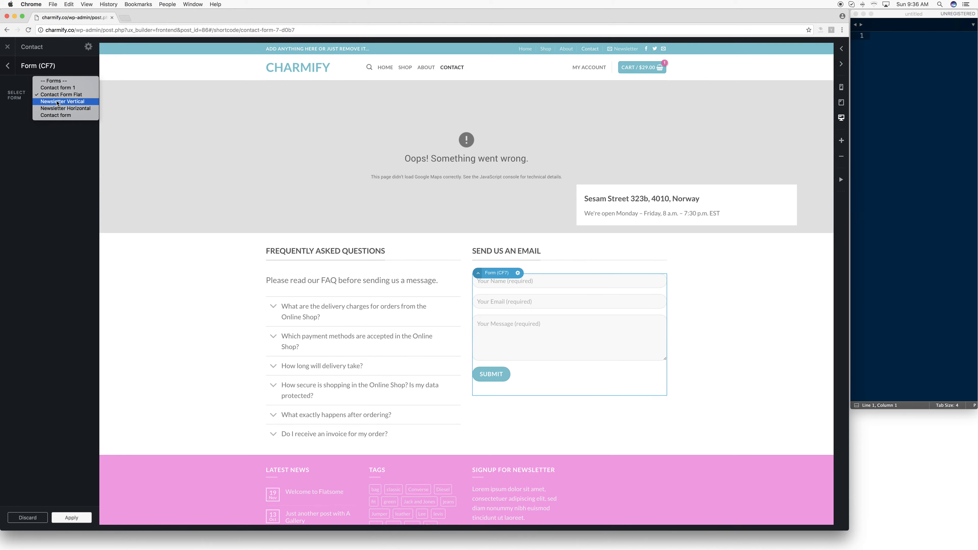
{"action": "left_click", "coordinate": [58, 101]}
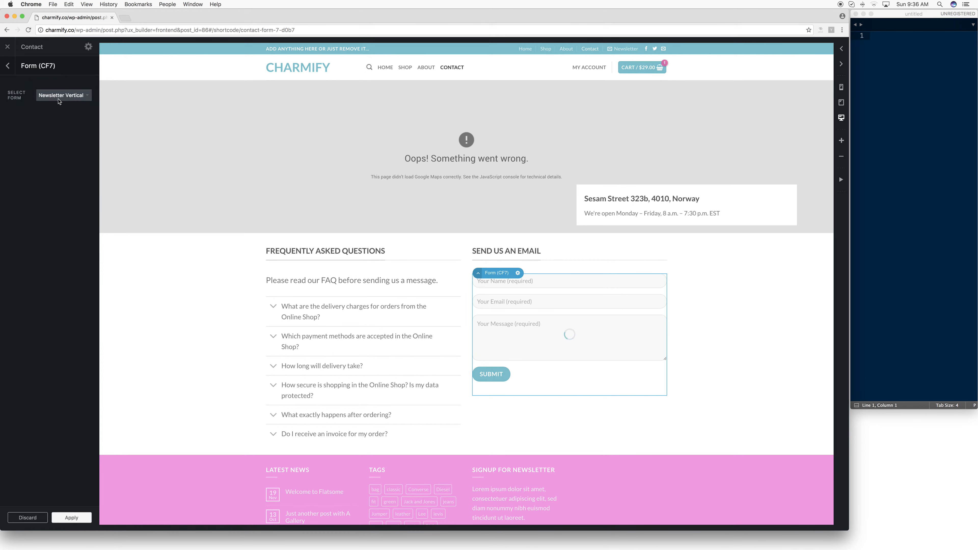
{"action": "left_click", "coordinate": [60, 101]}
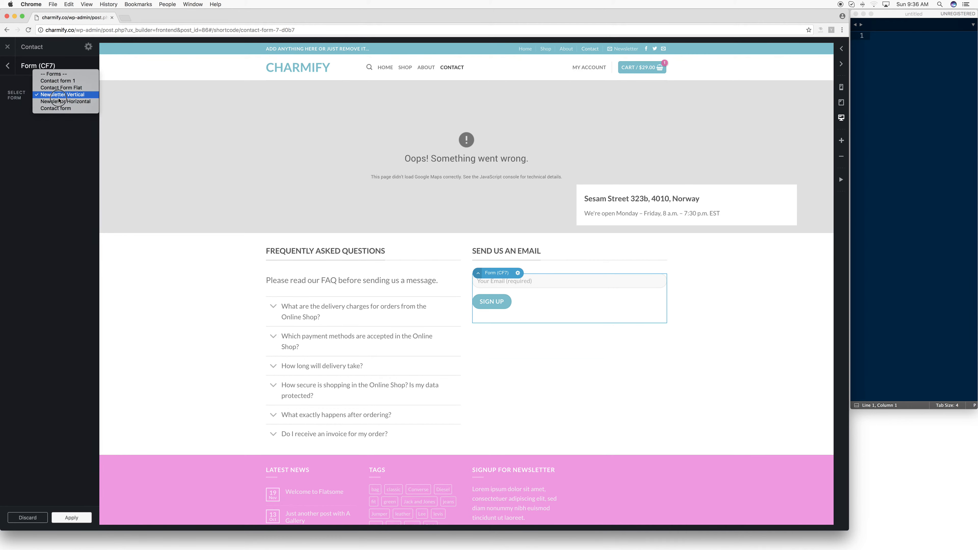
{"action": "left_click", "coordinate": [68, 94]}
- Set the form element to Contact Form Flat, apply the setting and update the Contact page
{"action": "left_click", "coordinate": [67, 95]}
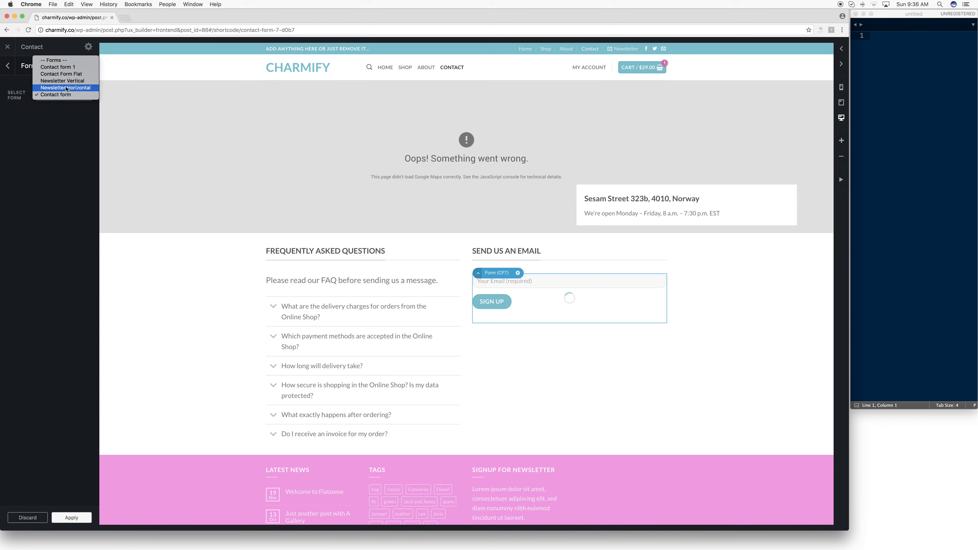
{"action": "left_click", "coordinate": [65, 101]}
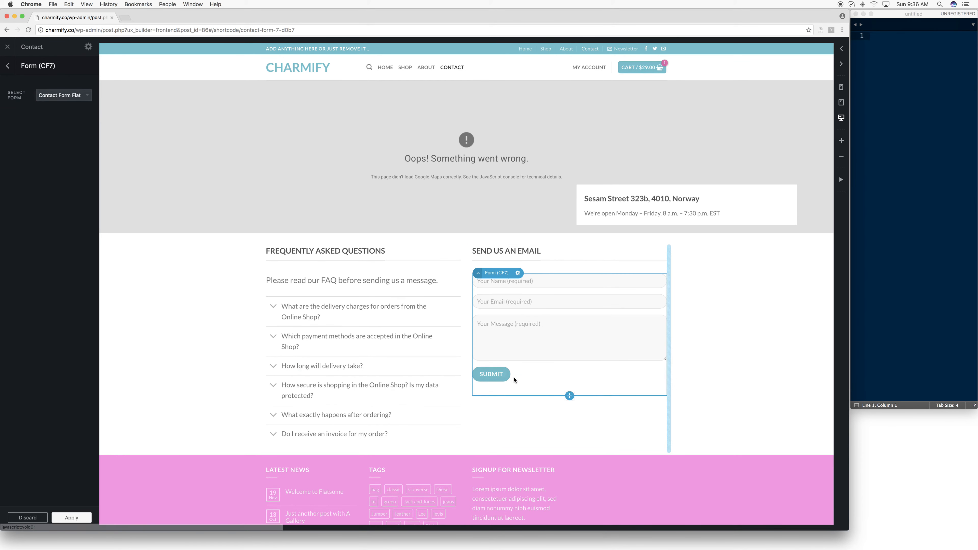
{"action": "left_click", "coordinate": [73, 519]}
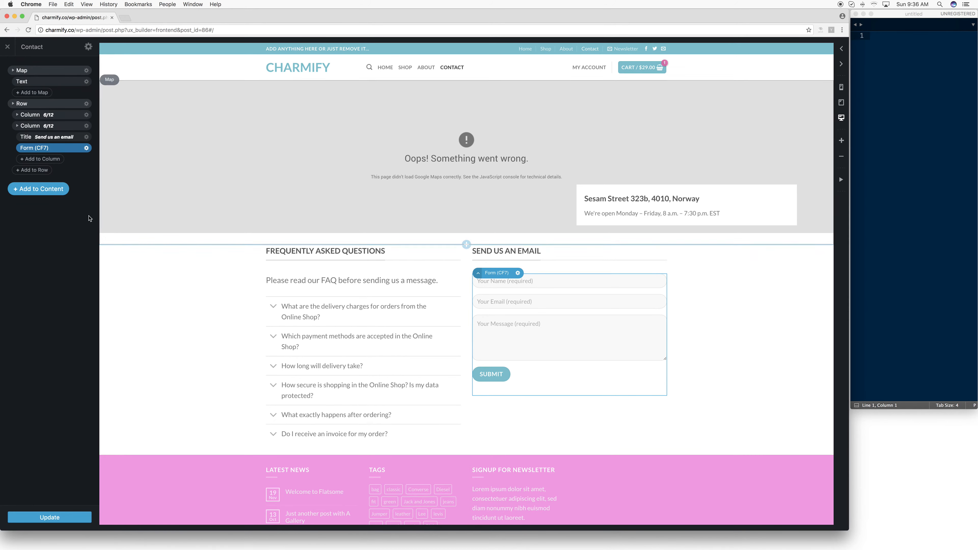
{"action": "left_click", "coordinate": [63, 516]}
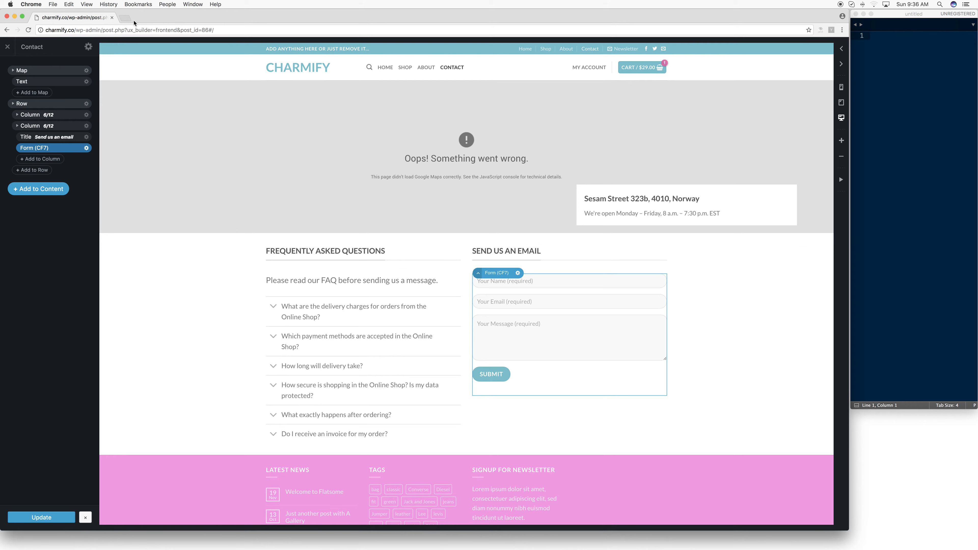
- Open charmify.co/wp-admin in a new browser tab and go to the Contact Forms list
{"action": "left_click", "coordinate": [127, 19]}
{"action": "type", "text": "charmif"}
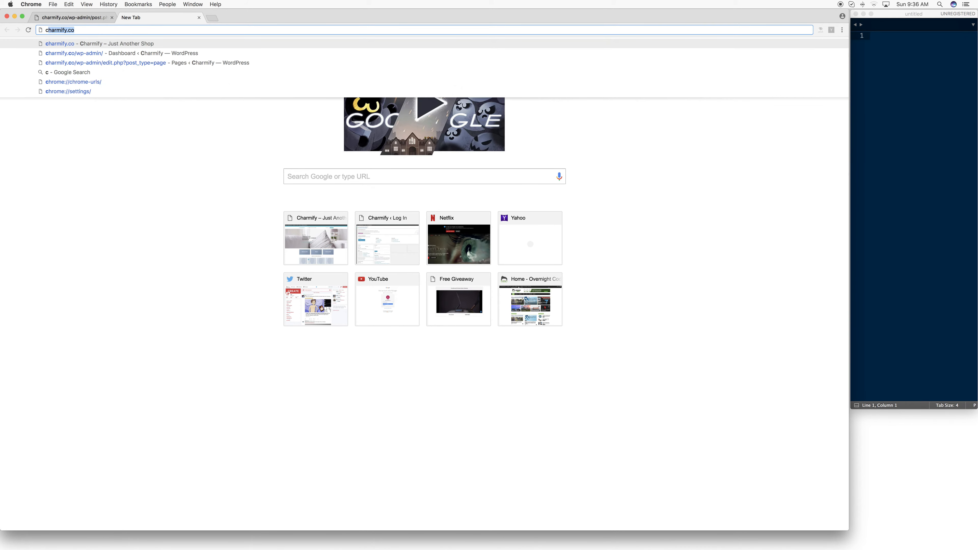
{"action": "type", "text": "y.co/wp"}
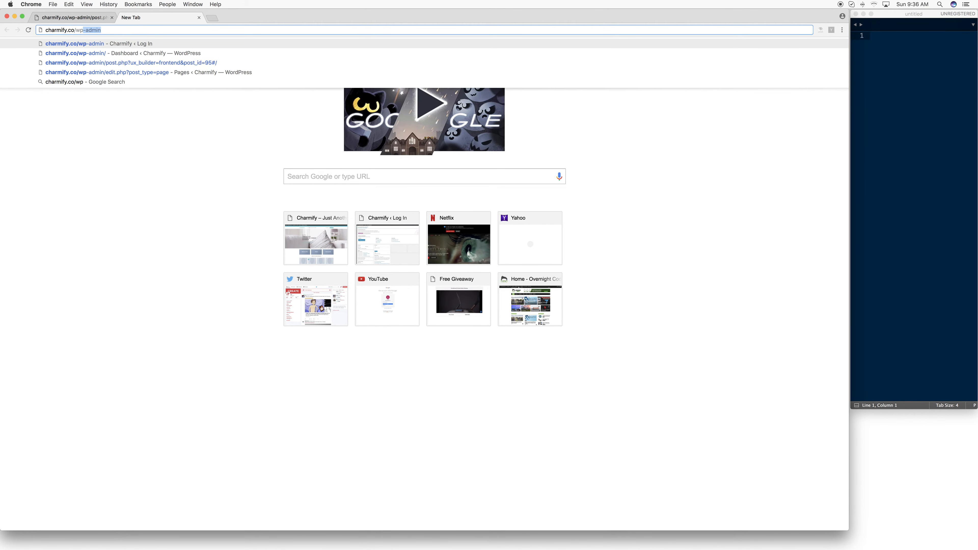
{"action": "key", "text": "Return"}
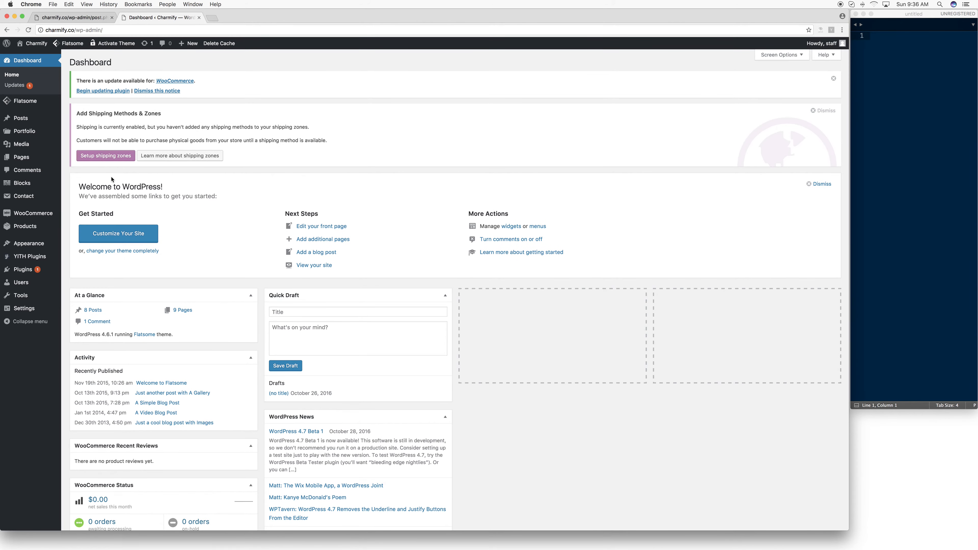
{"action": "left_click", "coordinate": [24, 197]}
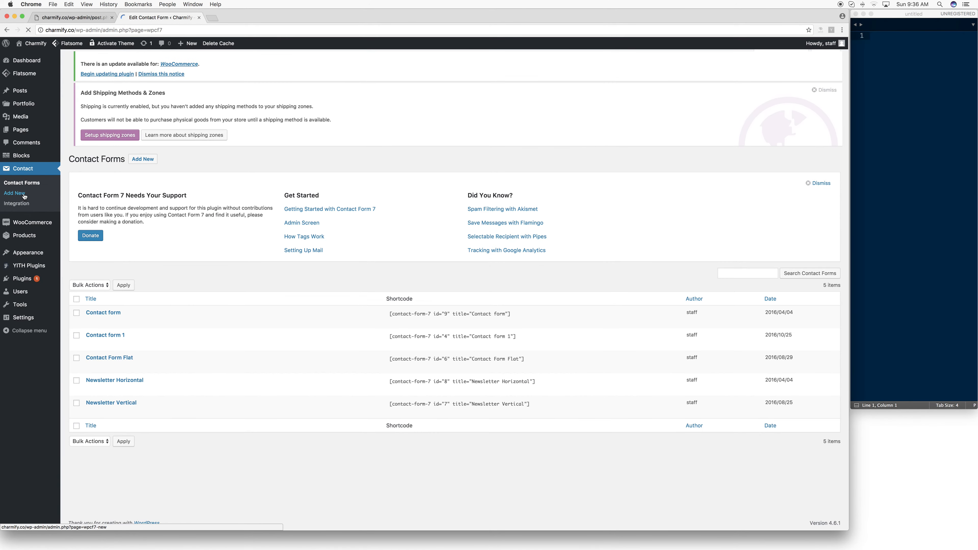
{"action": "mouse_move", "coordinate": [123, 367]}
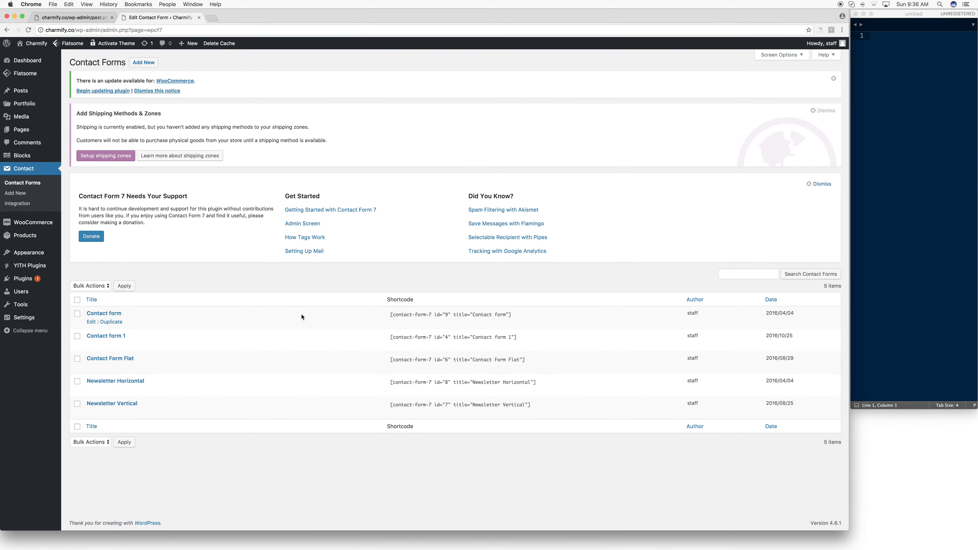
- Add a new contact form and save it without entering a title
{"action": "left_click", "coordinate": [144, 63]}
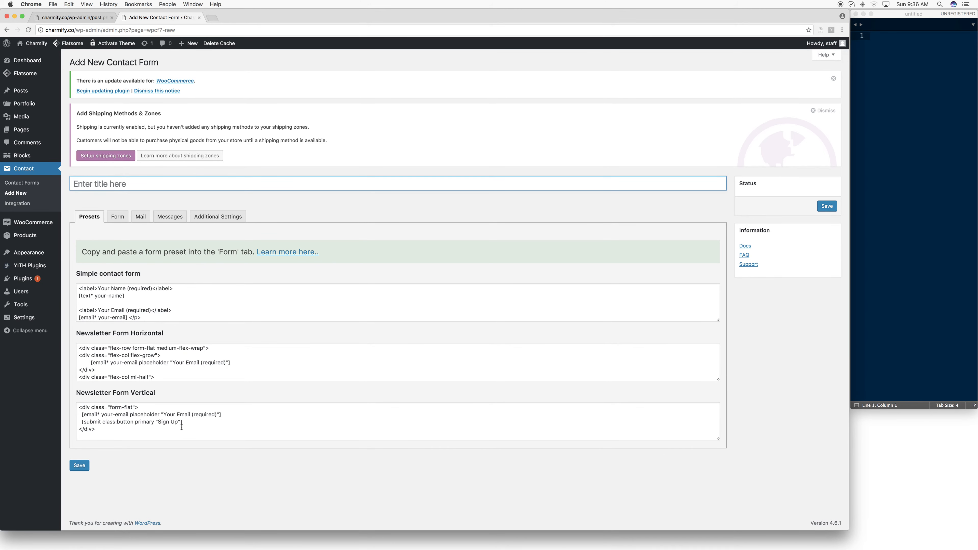
{"action": "left_click", "coordinate": [80, 465]}
{"action": "left_click", "coordinate": [109, 183]}
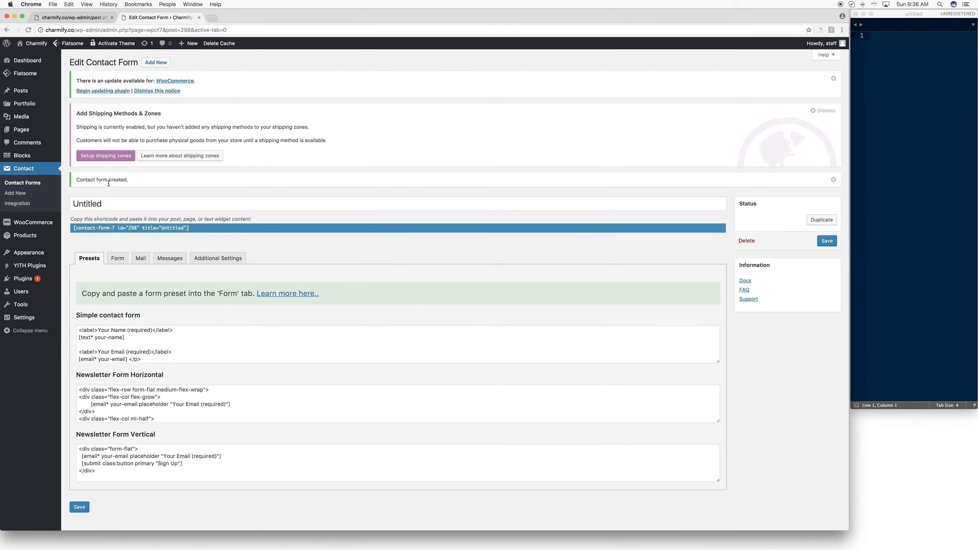
{"action": "left_click", "coordinate": [823, 246]}
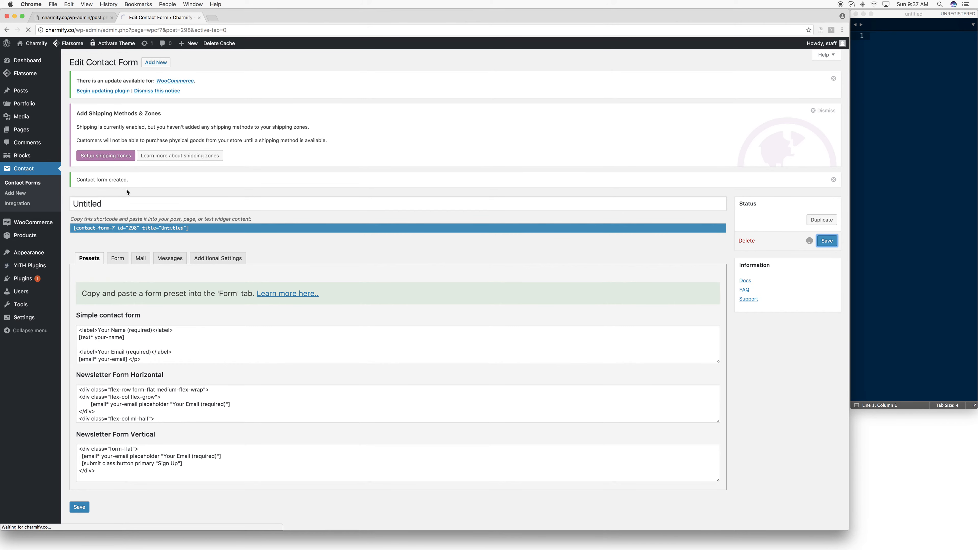
{"action": "double_click", "coordinate": [68, 200]}
- Delete the Subject field from the new contact form's template
{"action": "left_click", "coordinate": [172, 346]}
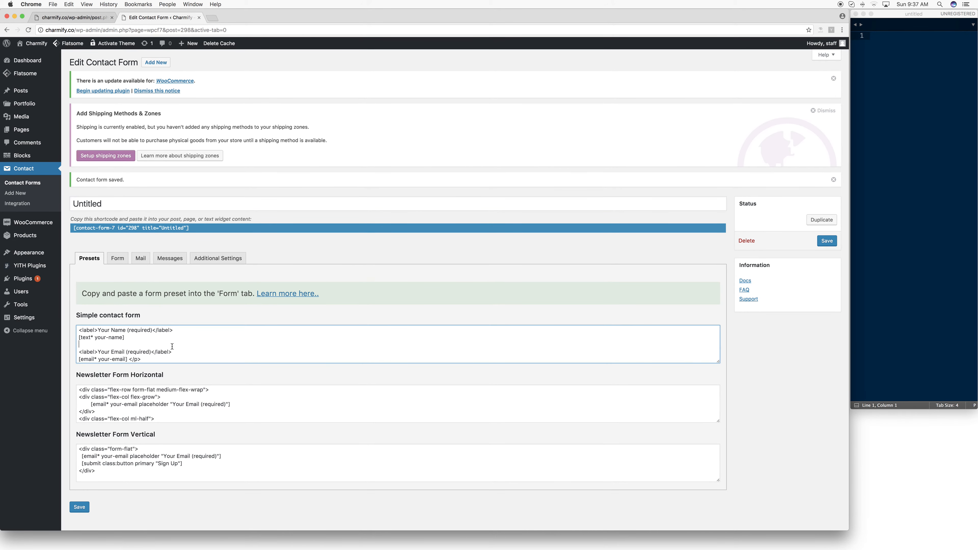
{"action": "left_click_drag", "start_coordinate": [183, 351], "coordinate": [100, 326]}
{"action": "left_click", "coordinate": [117, 259]}
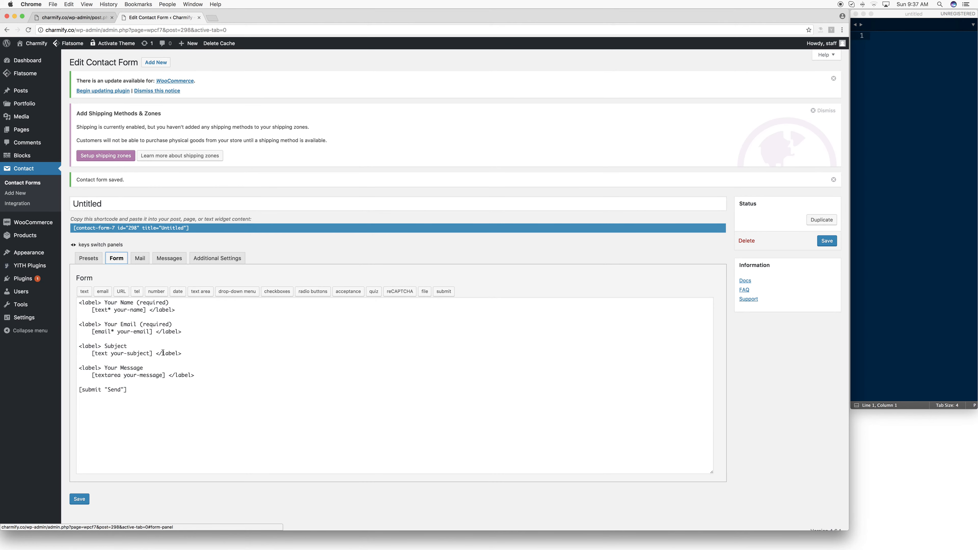
{"action": "left_click_drag", "start_coordinate": [141, 394], "coordinate": [77, 307]}
{"action": "left_click", "coordinate": [136, 393]}
{"action": "left_click_drag", "start_coordinate": [182, 354], "coordinate": [79, 346]}
{"action": "key", "text": "BackSpace"}
{"action": "key", "text": "BackSpace"}
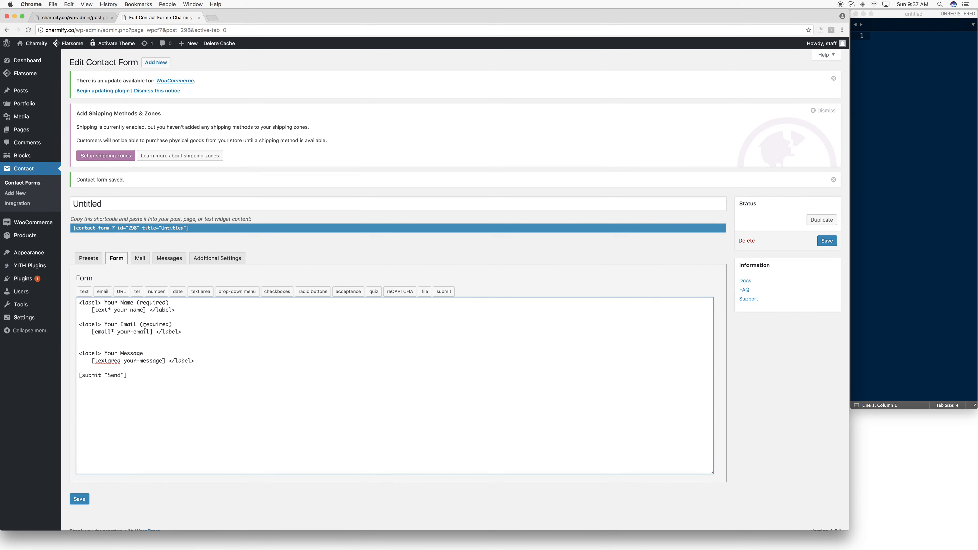
- View the text form-tag generator, and return to the Contact Forms list without saving the template changes
{"action": "left_click", "coordinate": [85, 292]}
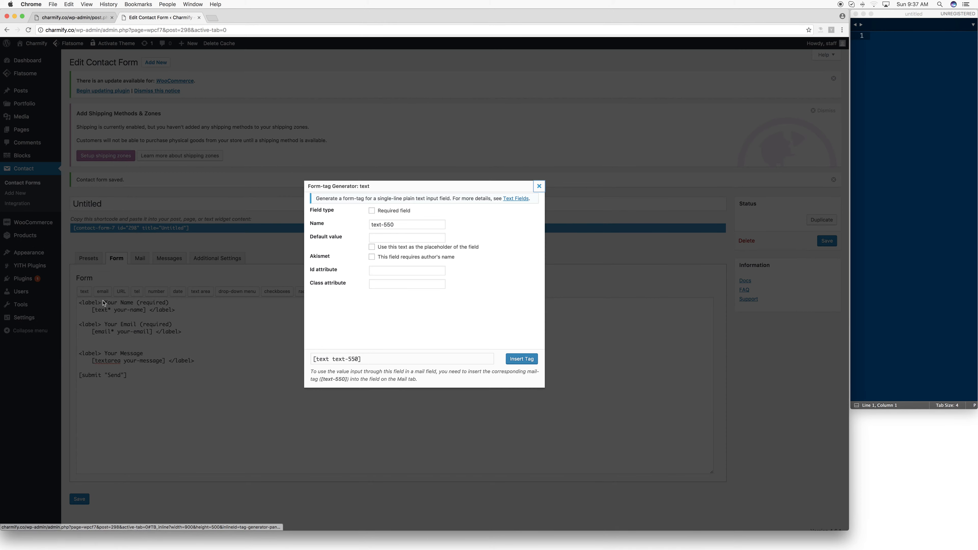
{"action": "left_click", "coordinate": [539, 187]}
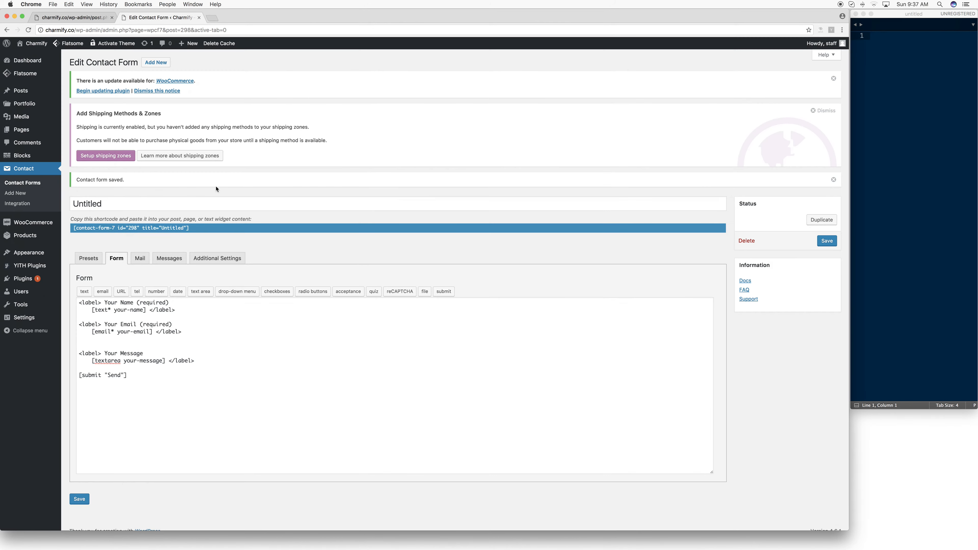
{"action": "left_click", "coordinate": [33, 171]}
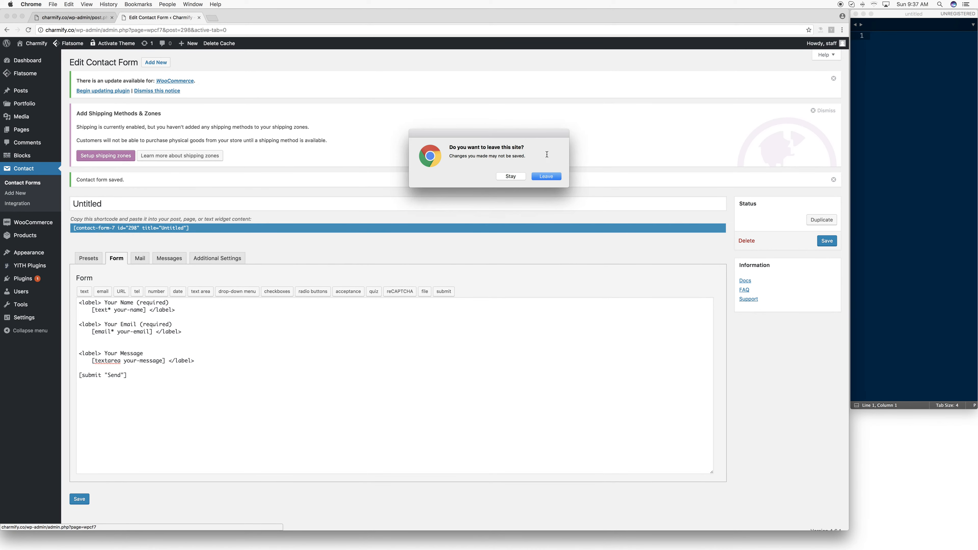
{"action": "left_click", "coordinate": [544, 174]}
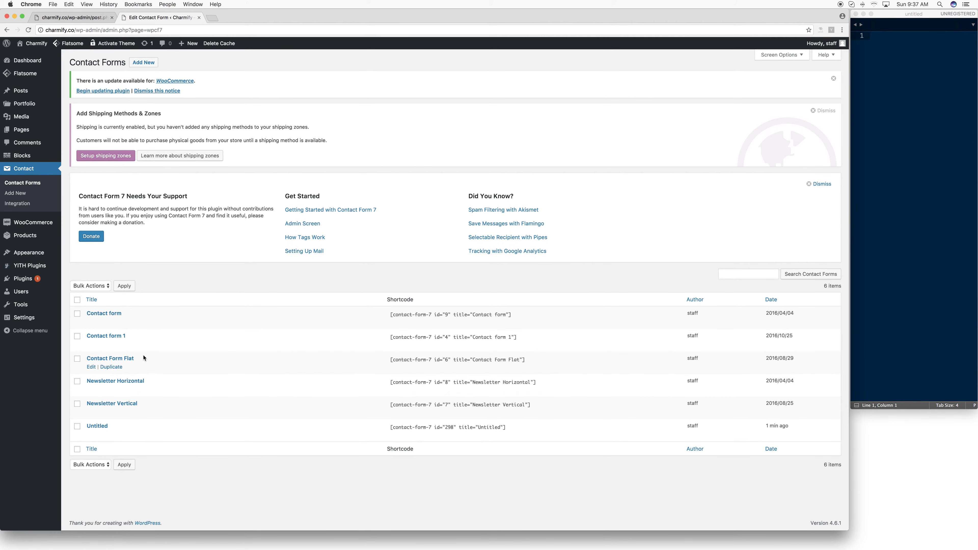
- Open Contact Form Flat and review its presets, form template, mail and messages settings
{"action": "left_click", "coordinate": [123, 360]}
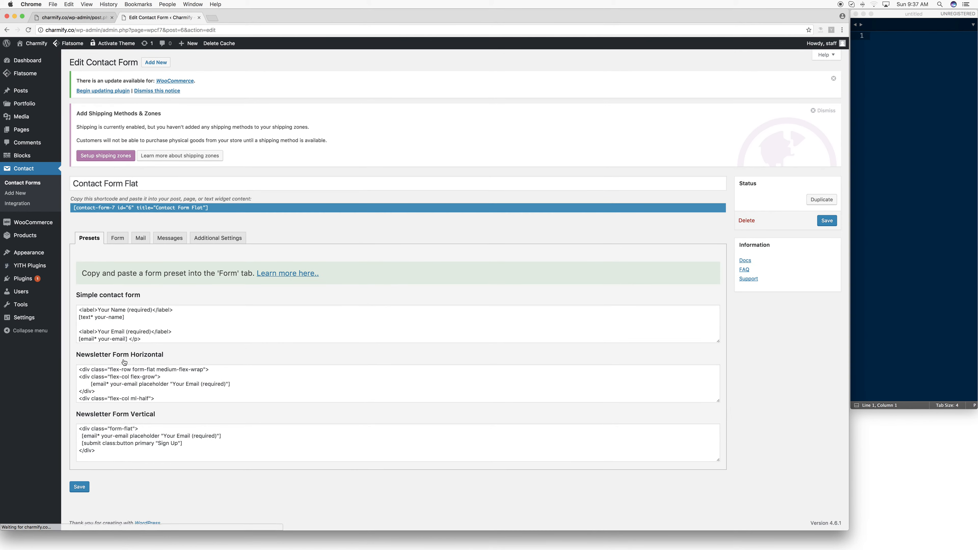
{"action": "left_click", "coordinate": [139, 239]}
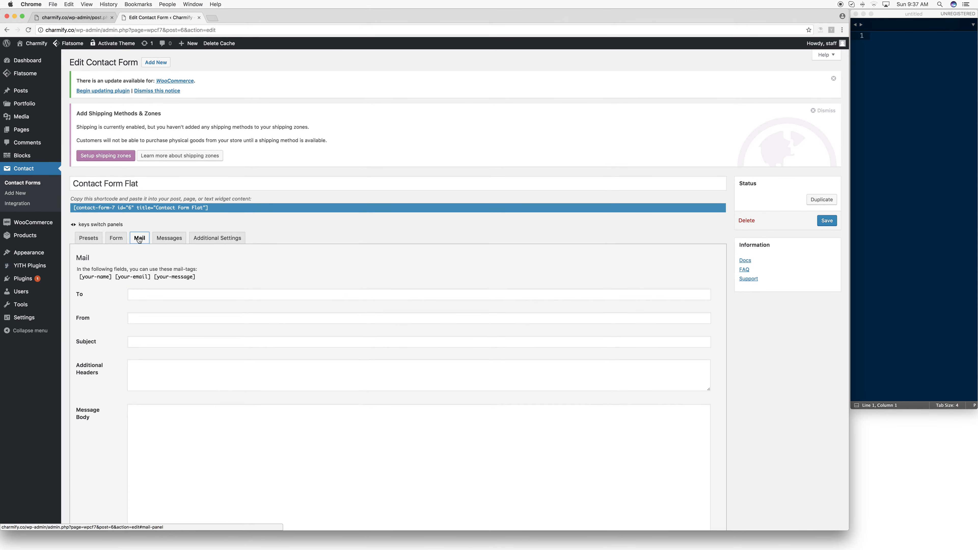
{"action": "left_click", "coordinate": [159, 295]}
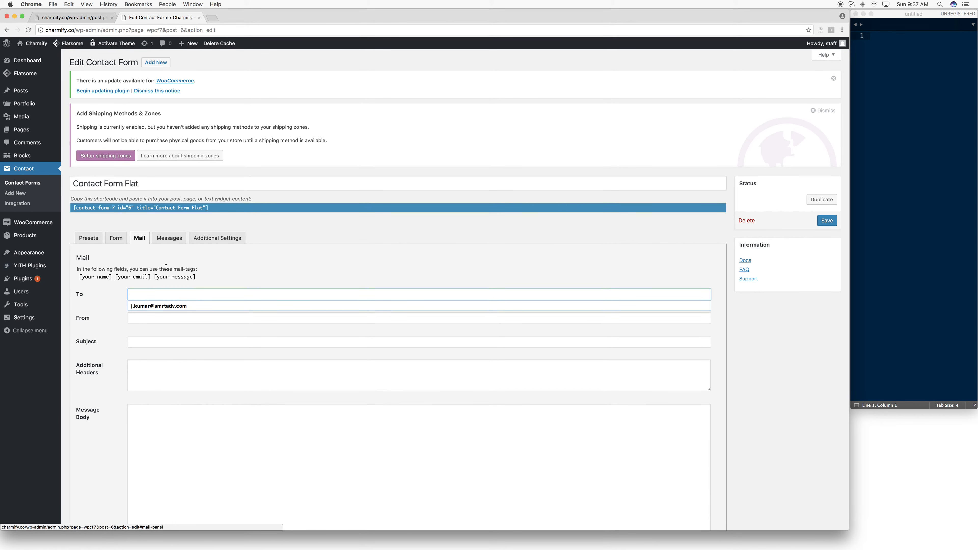
{"action": "left_click", "coordinate": [137, 276]}
{"action": "left_click", "coordinate": [116, 238]}
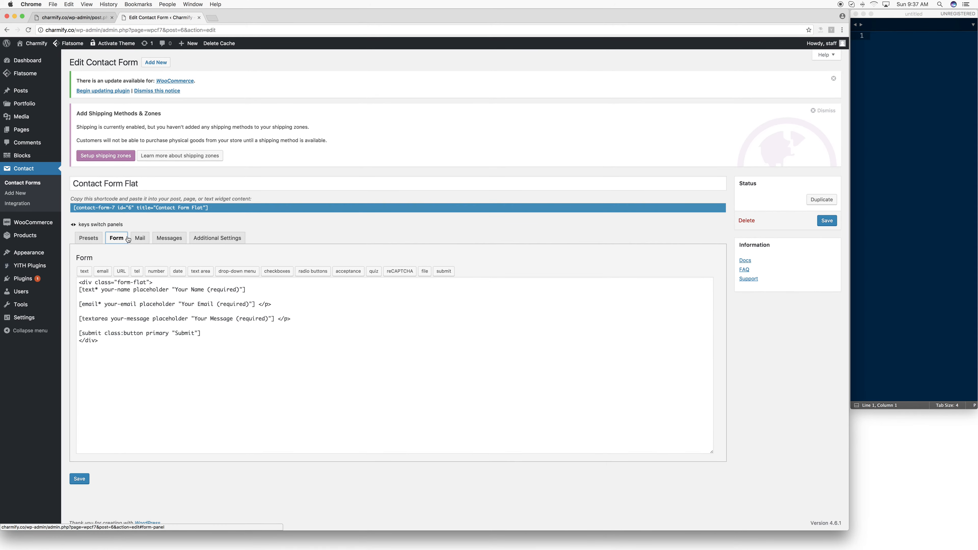
{"action": "left_click", "coordinate": [136, 240]}
{"action": "left_click", "coordinate": [165, 240]}
{"action": "left_click", "coordinate": [94, 240]}
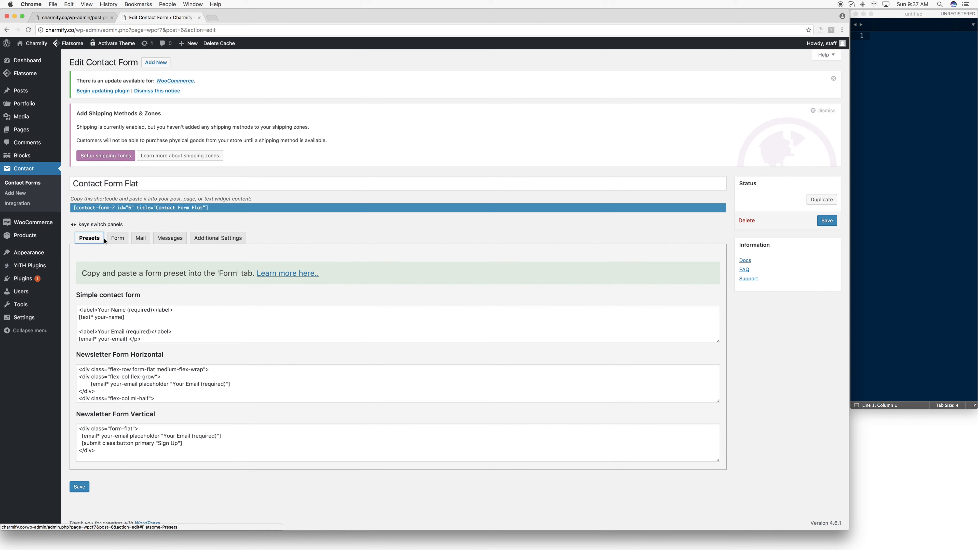
{"action": "left_click", "coordinate": [147, 241]}
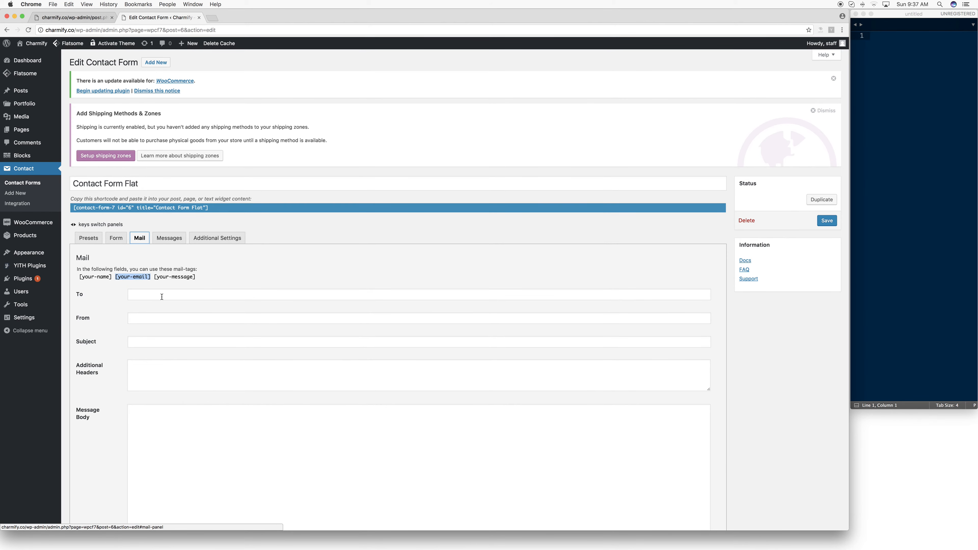
{"action": "scroll", "coordinate": [170, 315], "scroll_direction": "down", "scroll_amount": 5}
{"action": "scroll", "coordinate": [181, 335], "scroll_direction": "up", "scroll_amount": 5}
{"action": "left_click", "coordinate": [101, 237]}
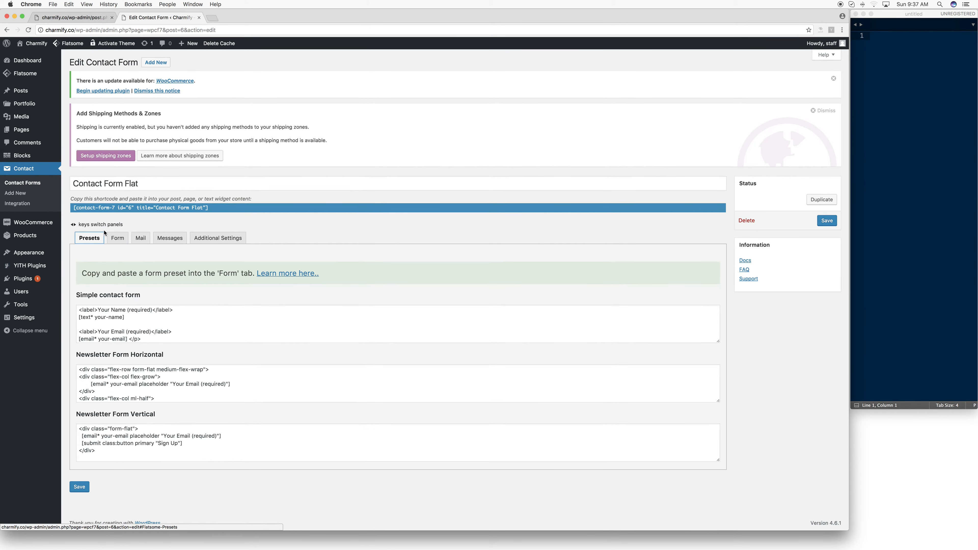
{"action": "left_click", "coordinate": [113, 239]}
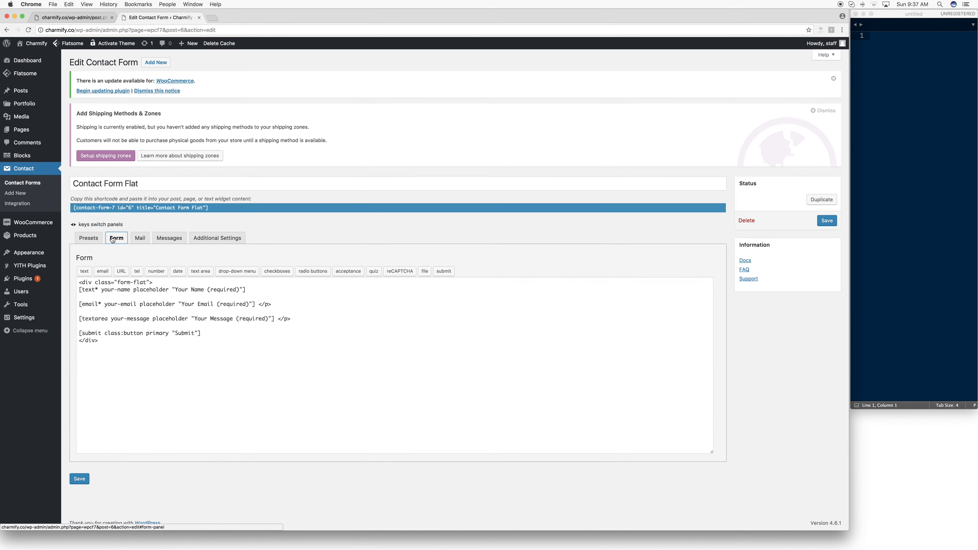
- Enter the recipient's e-mail address and a sender e-mail address on the site's domain in the form's mail settings
{"action": "left_click", "coordinate": [140, 237]}
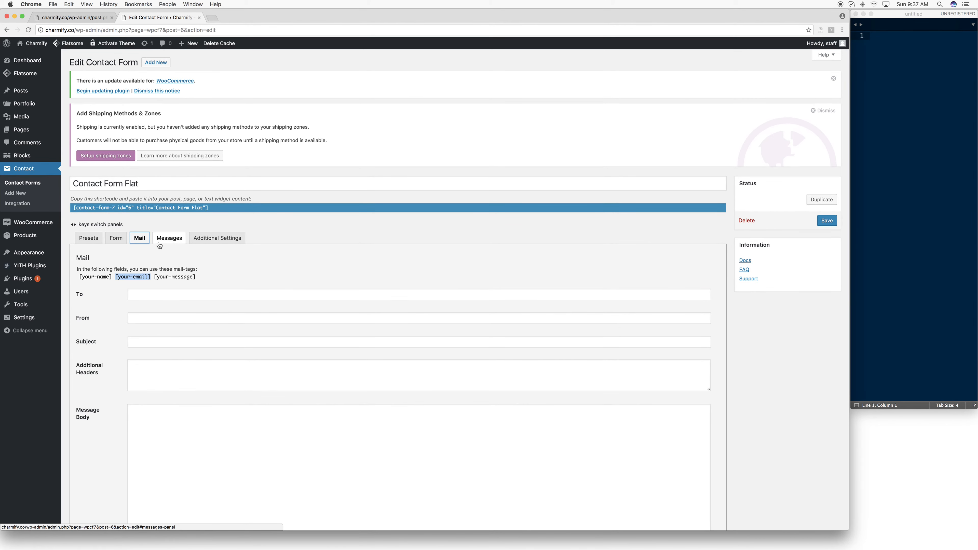
{"action": "left_click", "coordinate": [164, 297]}
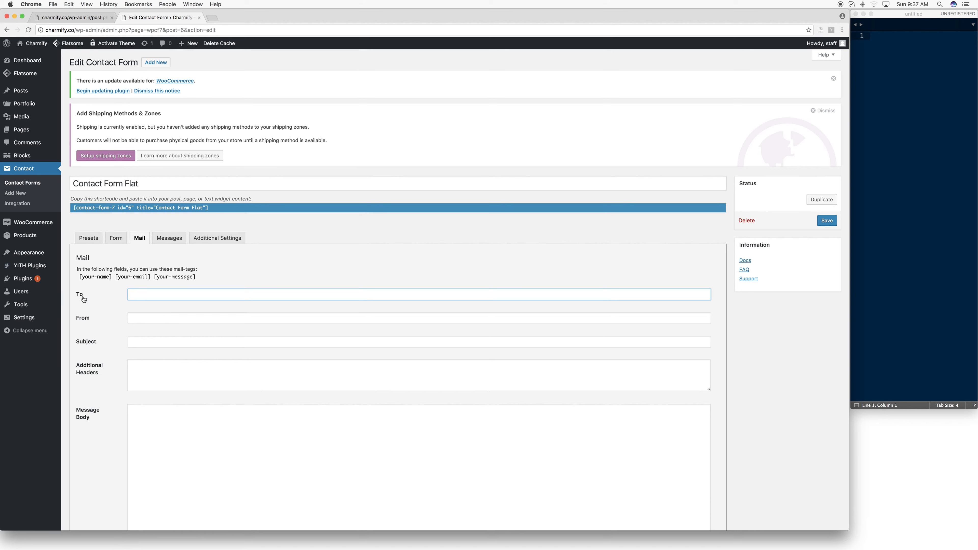
{"action": "left_click", "coordinate": [149, 298]}
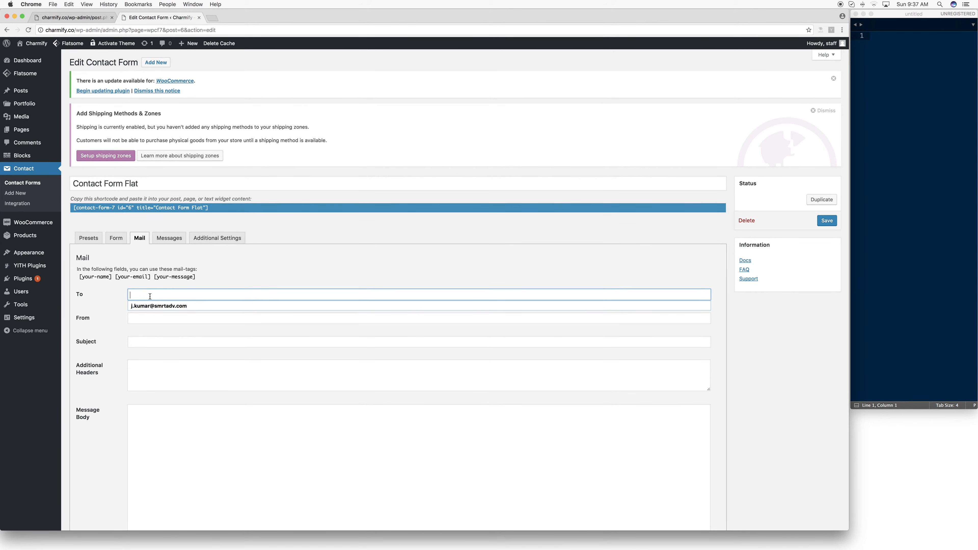
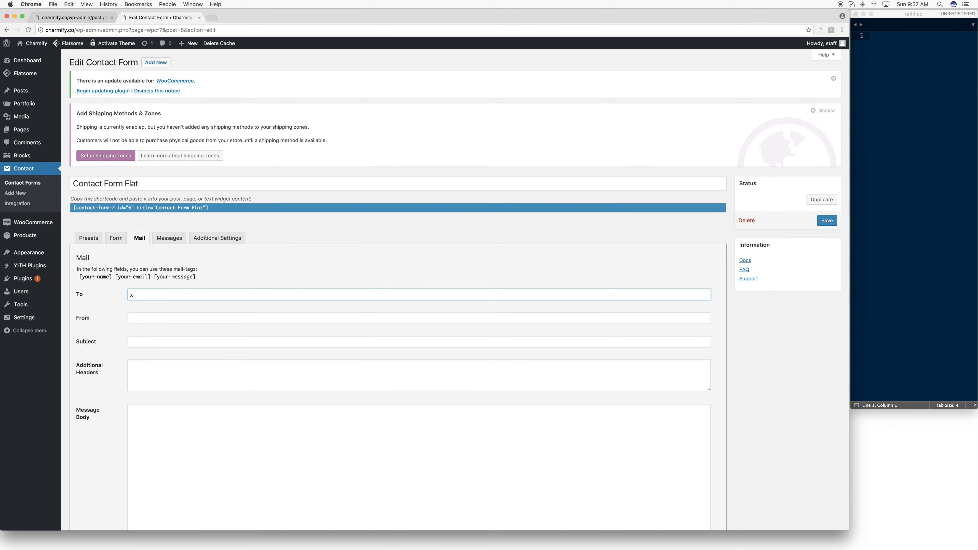
{"action": "key", "text": "Tab"}
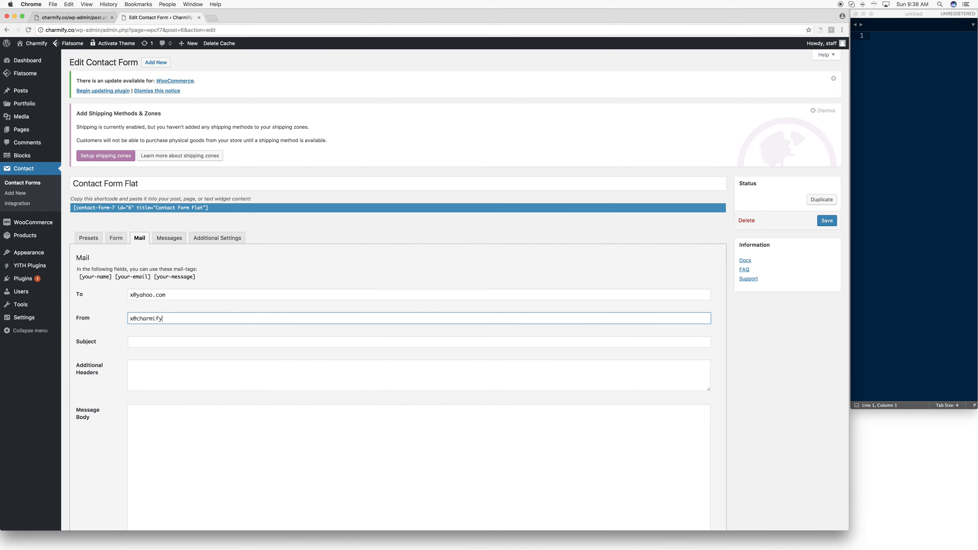
{"action": "key", "text": "Tab"}
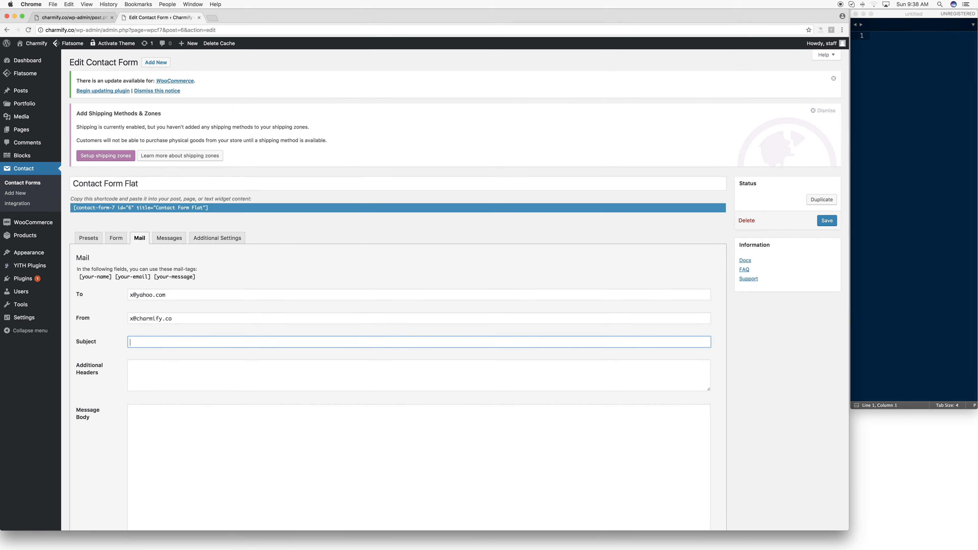
- Set the mail subject to "Contact Form Request - From Charmify.co"
{"action": "type", "text": "Contact Form Request - From Charmify.co"}
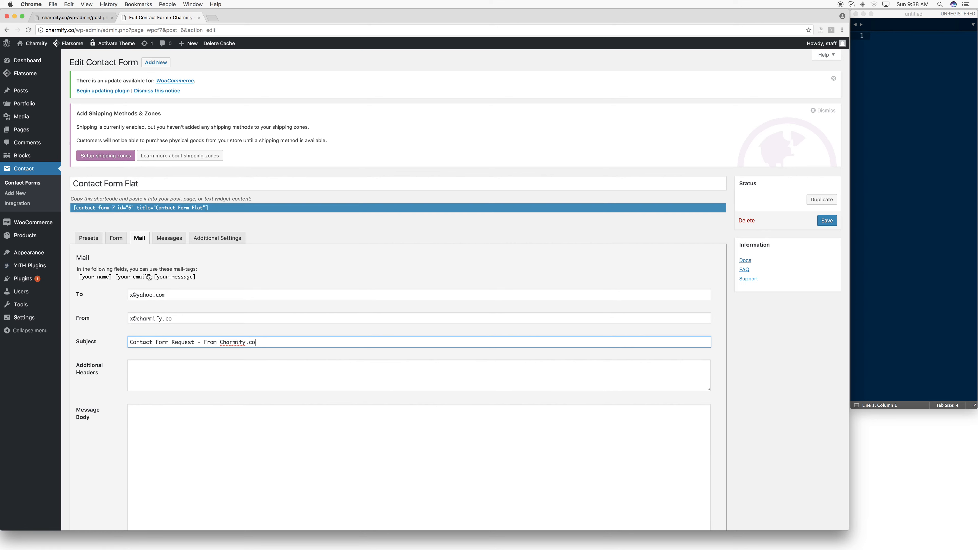
{"action": "left_click_drag", "start_coordinate": [286, 344], "coordinate": [81, 339]}
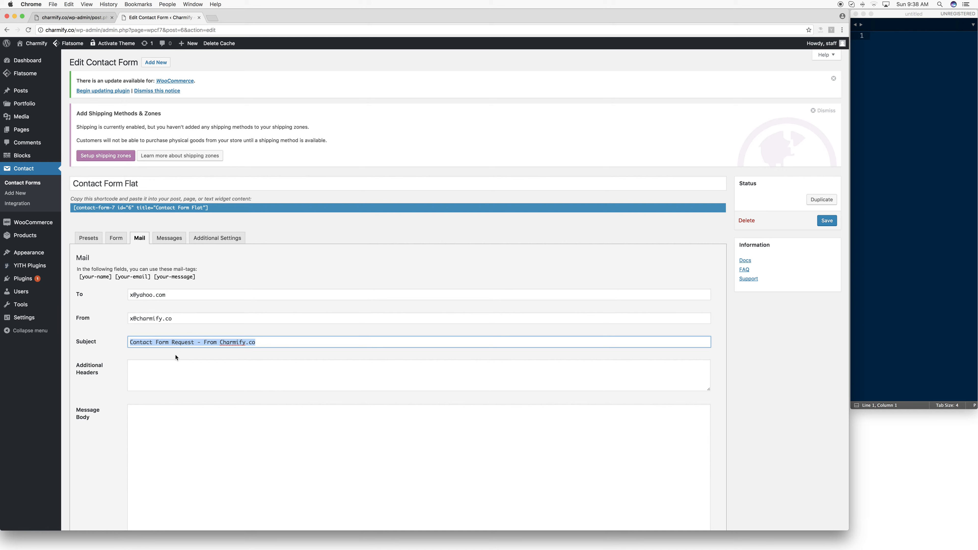
{"action": "left_click", "coordinate": [151, 378]}
- Fill the message body with the mail-tags [your-name], [your-email] and [your-message], each on its own line
{"action": "left_click", "coordinate": [165, 436]}
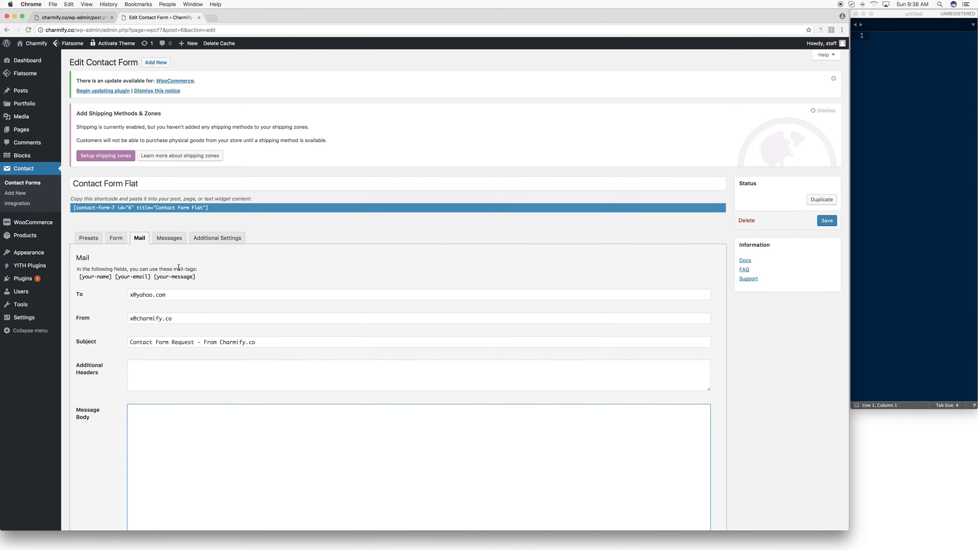
{"action": "left_click_drag", "start_coordinate": [197, 277], "coordinate": [77, 277]}
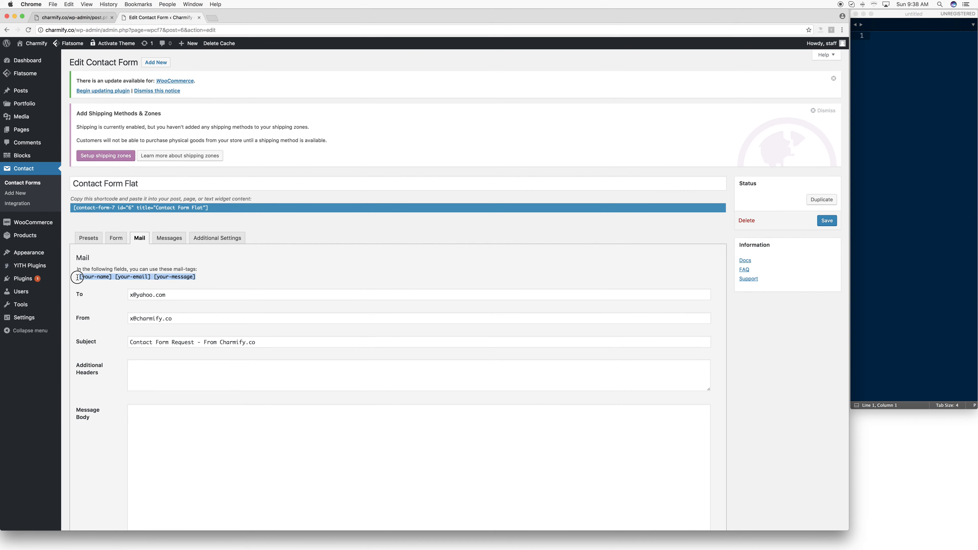
{"action": "left_click", "coordinate": [201, 441]}
{"action": "type", "text": "[your-name][your-email][your-message]"}
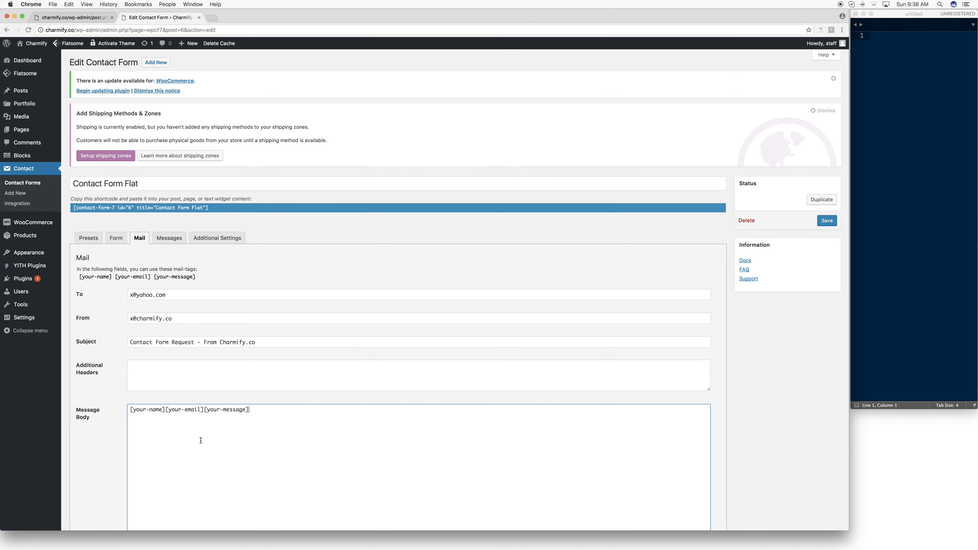
{"action": "scroll", "coordinate": [189, 440], "scroll_direction": "down", "scroll_amount": 1}
{"action": "left_click", "coordinate": [166, 404]}
{"action": "key", "text": "Return"}
{"action": "key", "text": "Return"}
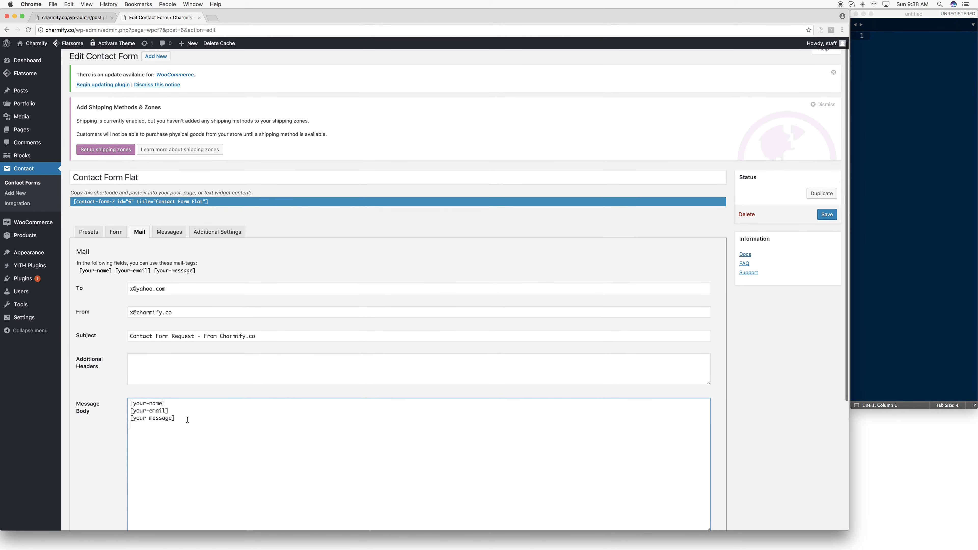
- Check the mail-tags against the form template and save Contact Form Flat
{"action": "scroll", "coordinate": [186, 419], "scroll_direction": "down", "scroll_amount": 5}
{"action": "left_click_drag", "start_coordinate": [196, 136], "coordinate": [78, 136]}
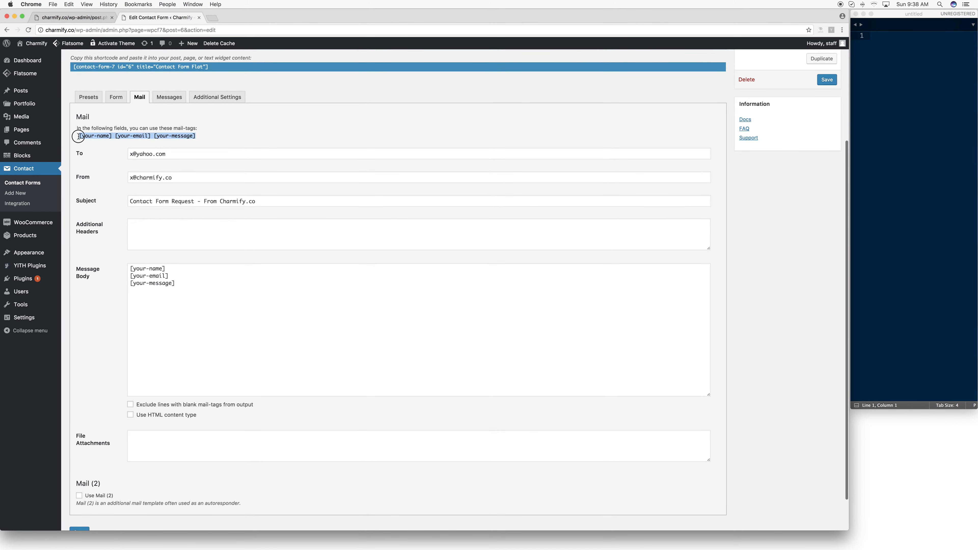
{"action": "left_click", "coordinate": [113, 96]}
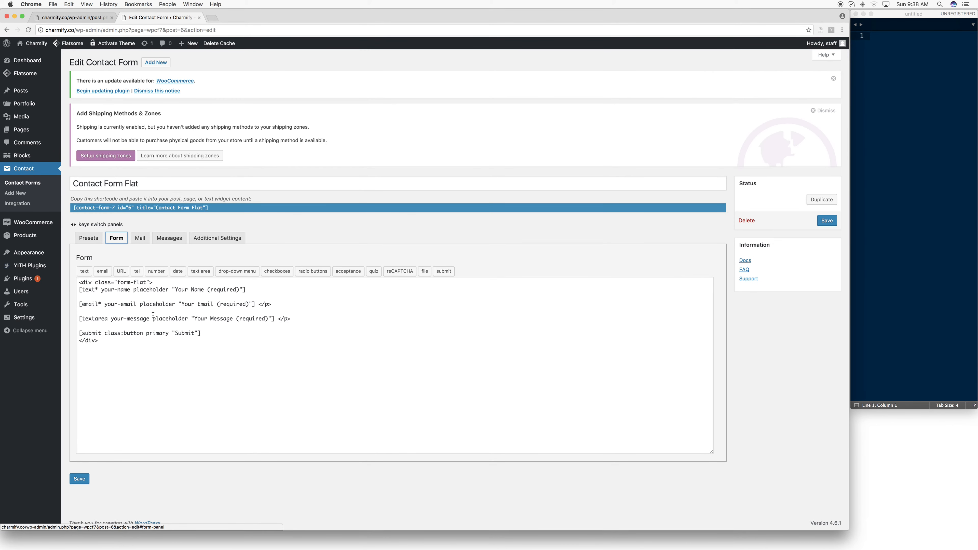
{"action": "left_click", "coordinate": [138, 237]}
{"action": "scroll", "coordinate": [189, 280], "scroll_direction": "down", "scroll_amount": 5}
{"action": "scroll", "coordinate": [191, 280], "scroll_direction": "down", "scroll_amount": 1}
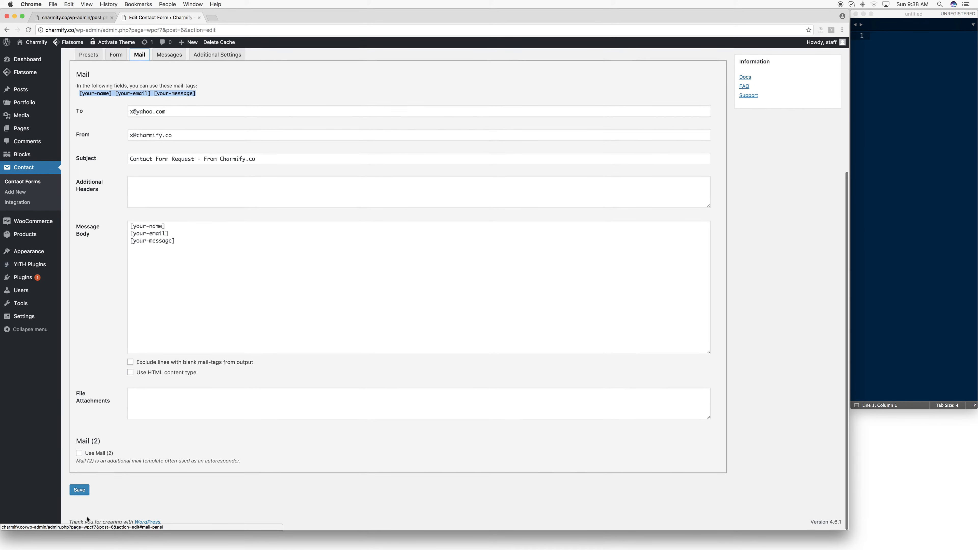
{"action": "left_click", "coordinate": [83, 490]}
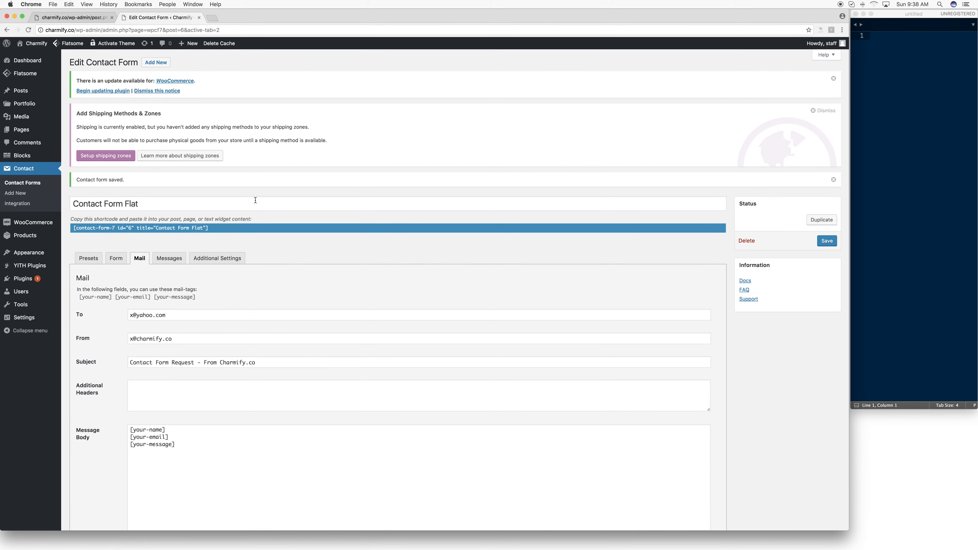
- View the form on the Contact page in the builder, and review the saved mail fields and mail-tags of Contact Form Flat
{"action": "left_click", "coordinate": [90, 18]}
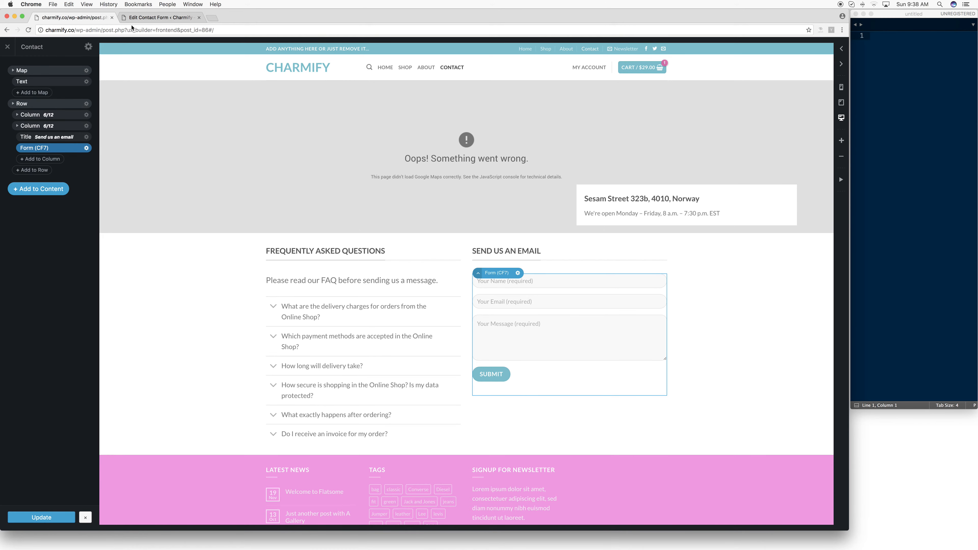
{"action": "left_click", "coordinate": [156, 18]}
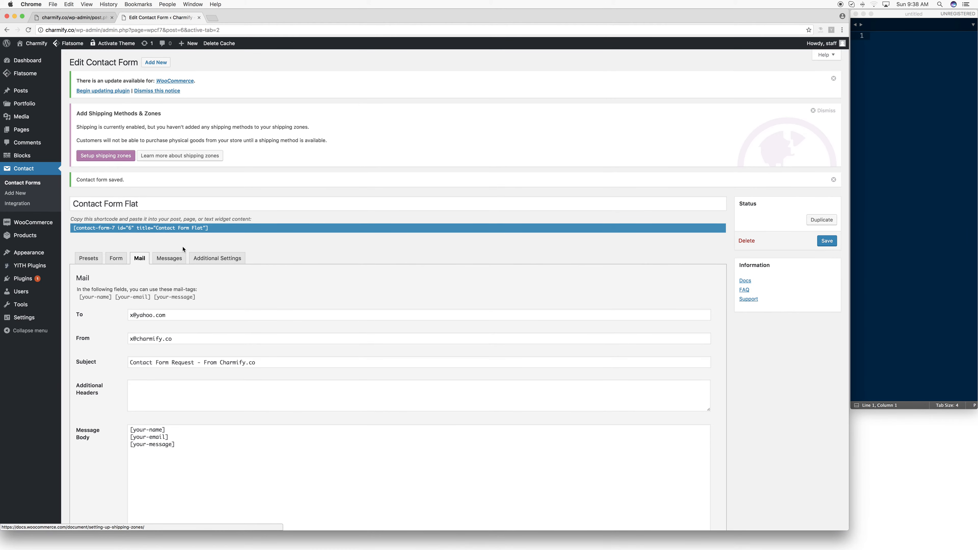
{"action": "left_click", "coordinate": [183, 339]}
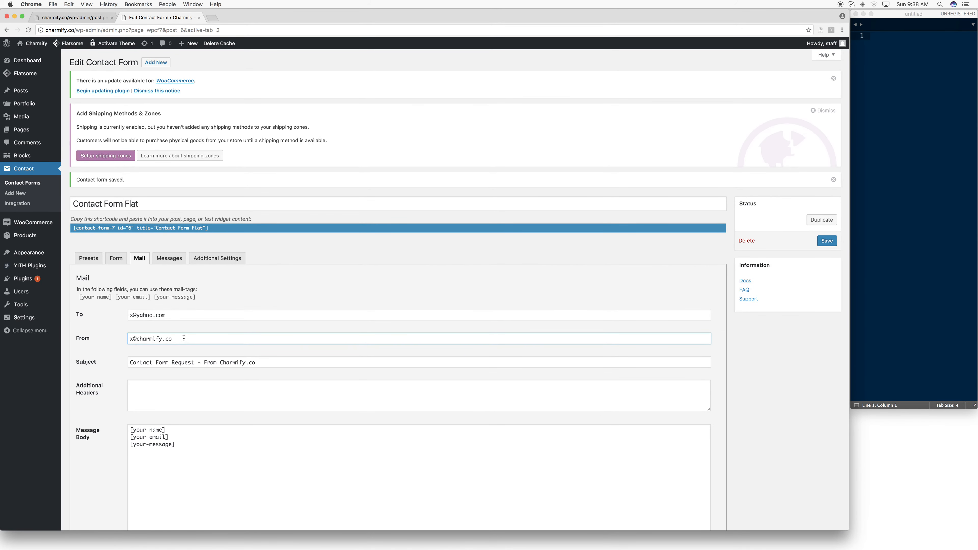
{"action": "left_click_drag", "start_coordinate": [154, 299], "coordinate": [116, 302]}
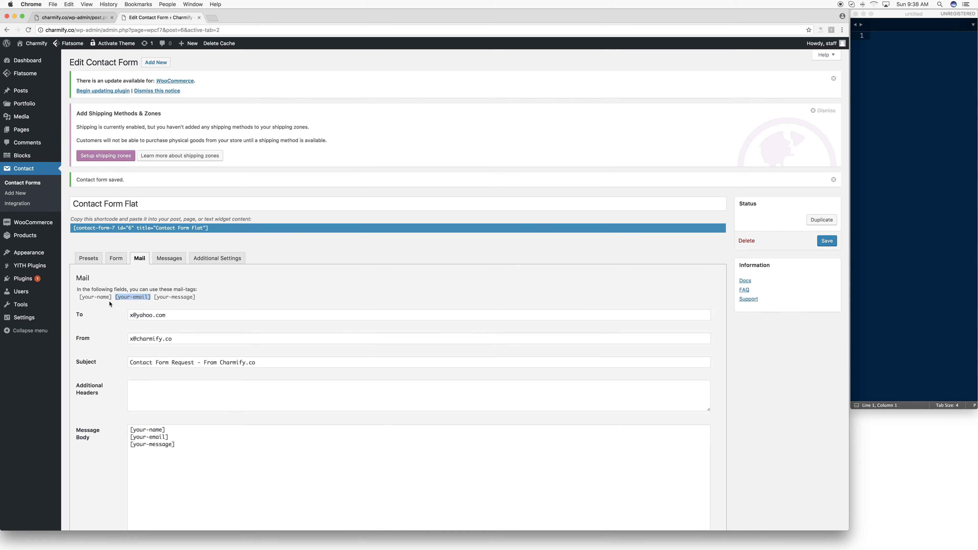
{"action": "left_click", "coordinate": [111, 300]}
{"action": "left_click", "coordinate": [130, 339]}
{"action": "scroll", "coordinate": [114, 342], "scroll_direction": "down", "scroll_amount": 1}
{"action": "left_click", "coordinate": [152, 390]}
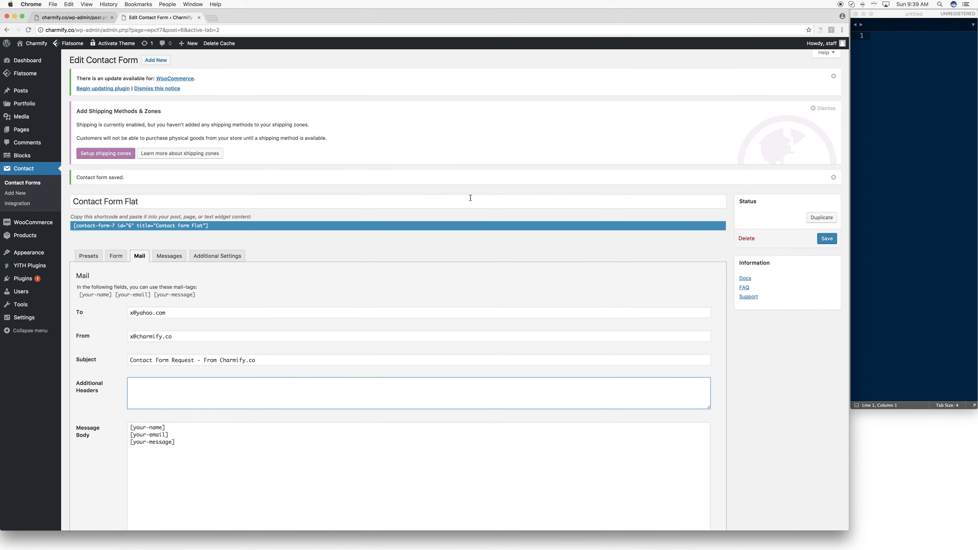
{"action": "left_click", "coordinate": [167, 254]}
{"action": "left_click", "coordinate": [139, 255]}
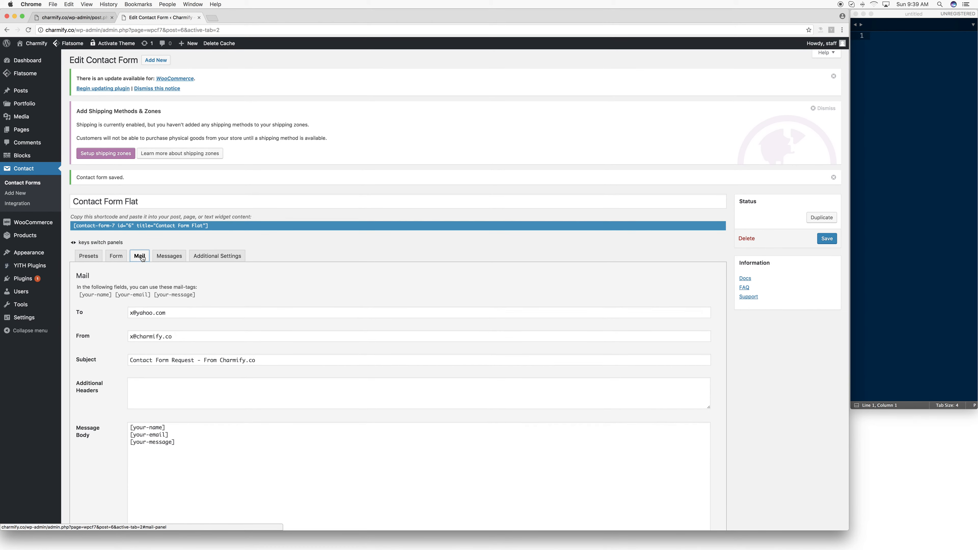
{"action": "scroll", "coordinate": [225, 336], "scroll_direction": "down", "scroll_amount": 4}
{"action": "scroll", "coordinate": [225, 335], "scroll_direction": "down", "scroll_amount": 2}
{"action": "scroll", "coordinate": [168, 205], "scroll_direction": "up", "scroll_amount": 1}
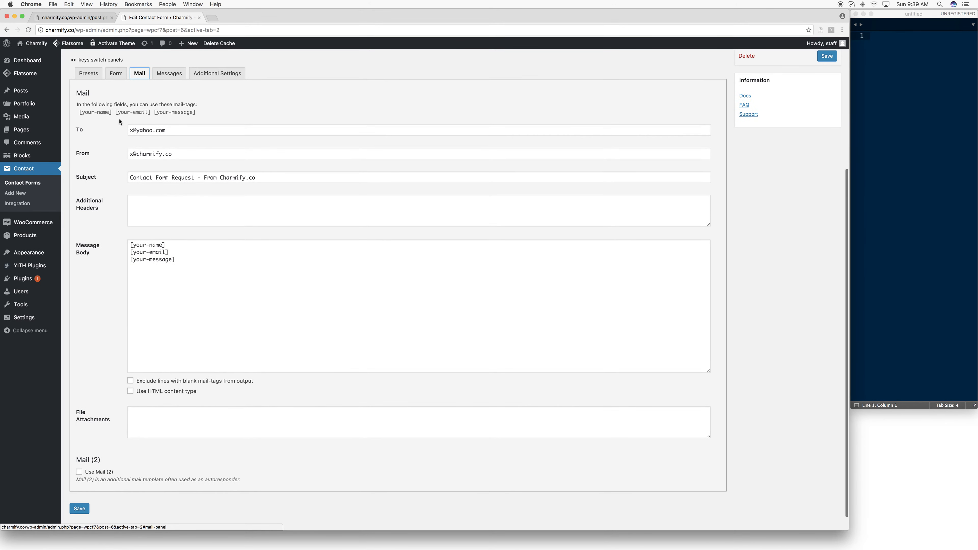
{"action": "scroll", "coordinate": [254, 202], "scroll_direction": "up", "scroll_amount": 5}
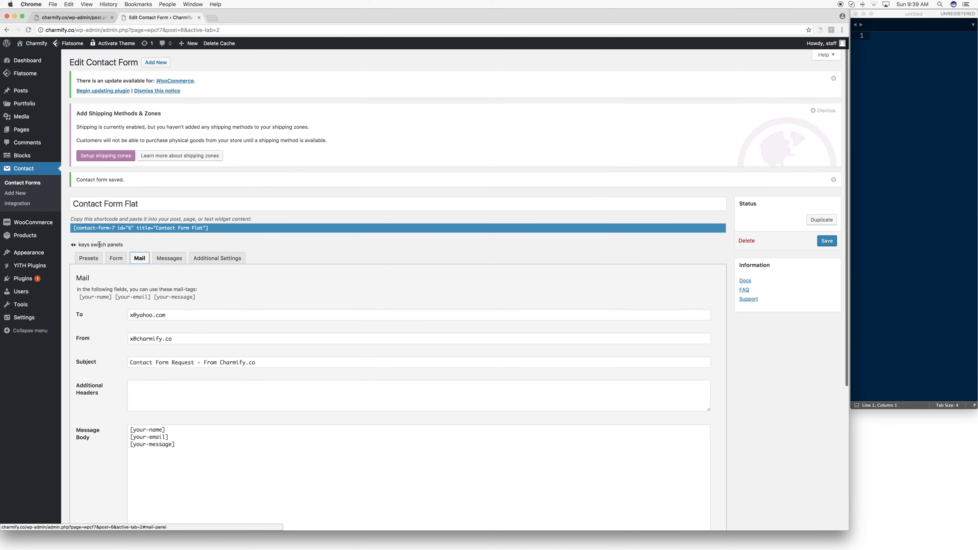
{"action": "left_click", "coordinate": [96, 313]}
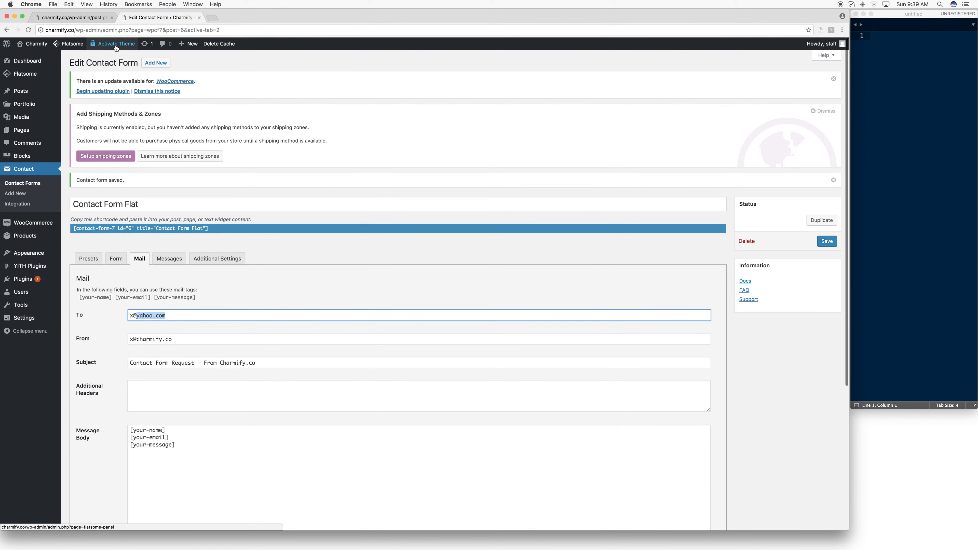
- Open the live Contact page on the store's front end and view its email form and footer
{"action": "mouse_move", "coordinate": [63, 53]}
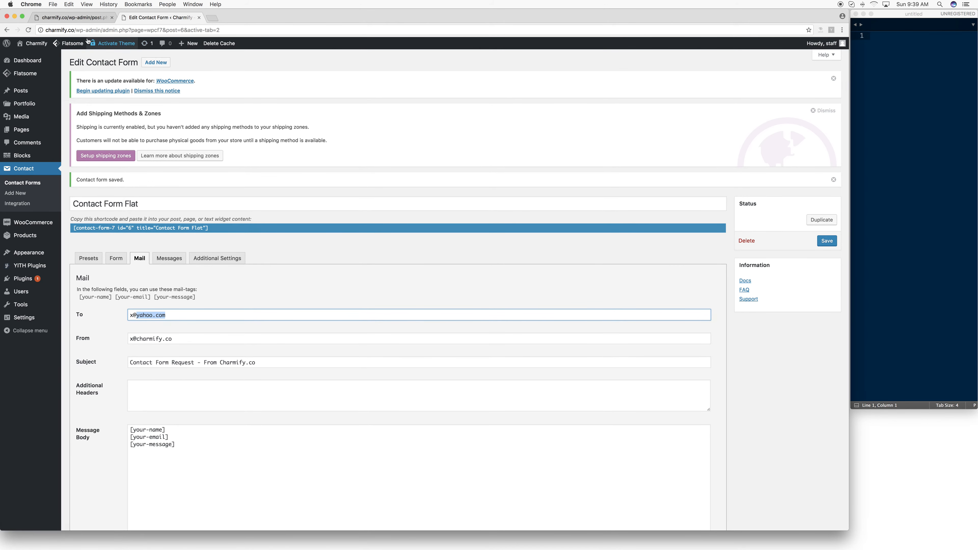
{"action": "left_click", "coordinate": [78, 45]}
{"action": "mouse_move", "coordinate": [34, 47]}
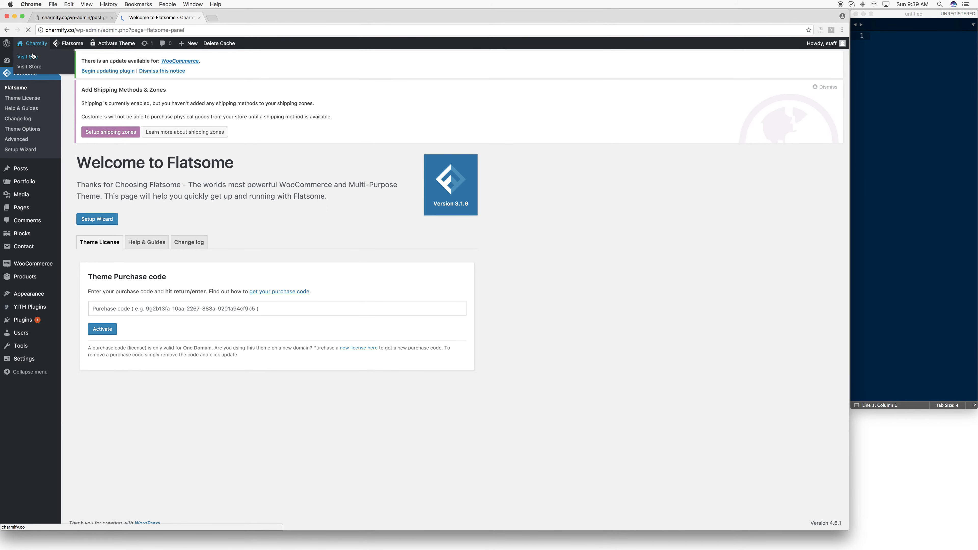
{"action": "left_click", "coordinate": [33, 58]}
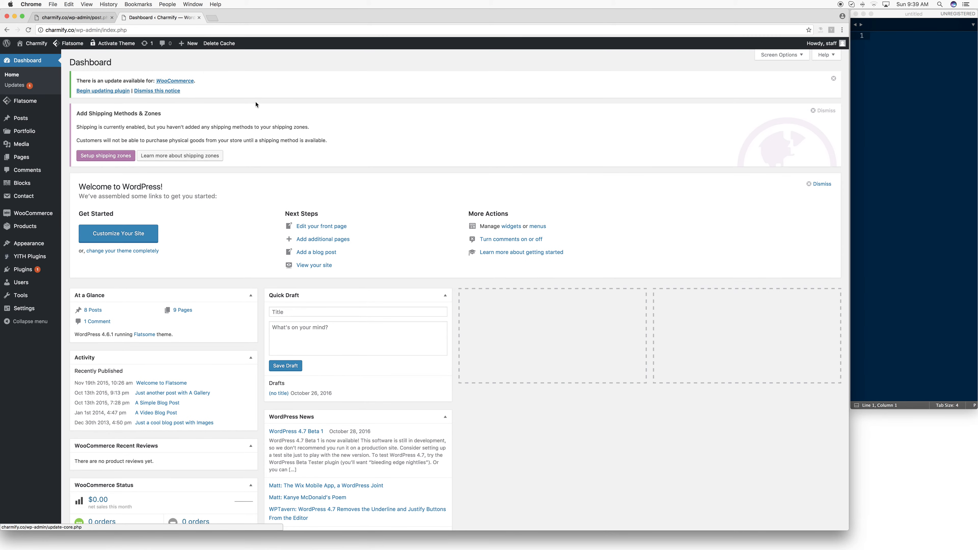
{"action": "mouse_move", "coordinate": [33, 43]}
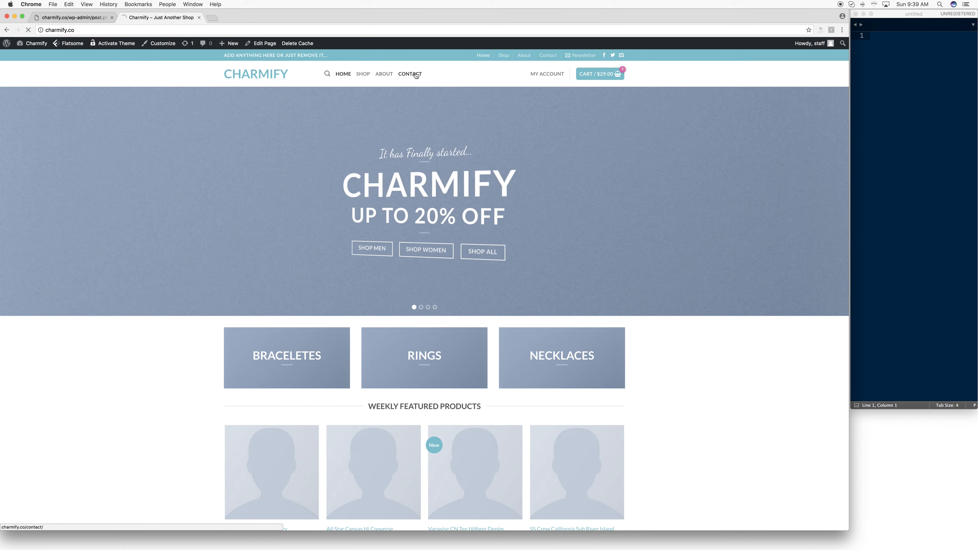
{"action": "left_click", "coordinate": [416, 75]}
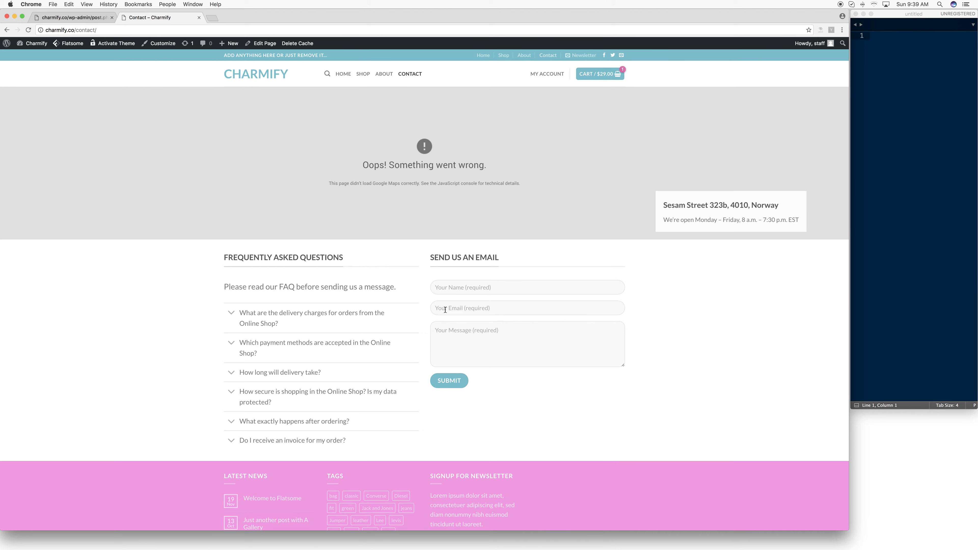
{"action": "scroll", "coordinate": [487, 380], "scroll_direction": "down", "scroll_amount": 5}
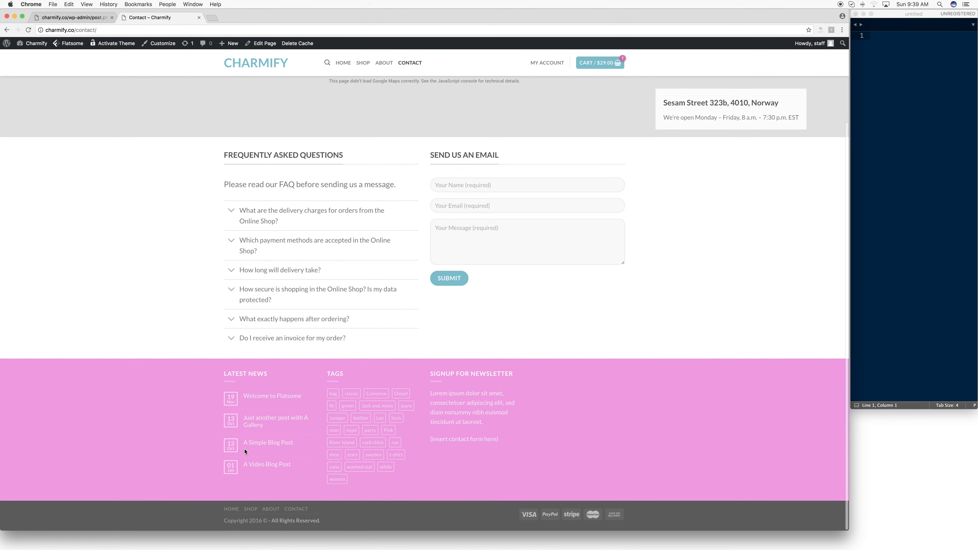
- Try the blue colour #1e73be as the Footer 2 background in the theme customizer and preview it on the homepage
{"action": "key", "text": "ctrl+Left"}
{"action": "left_click", "coordinate": [71, 17]}
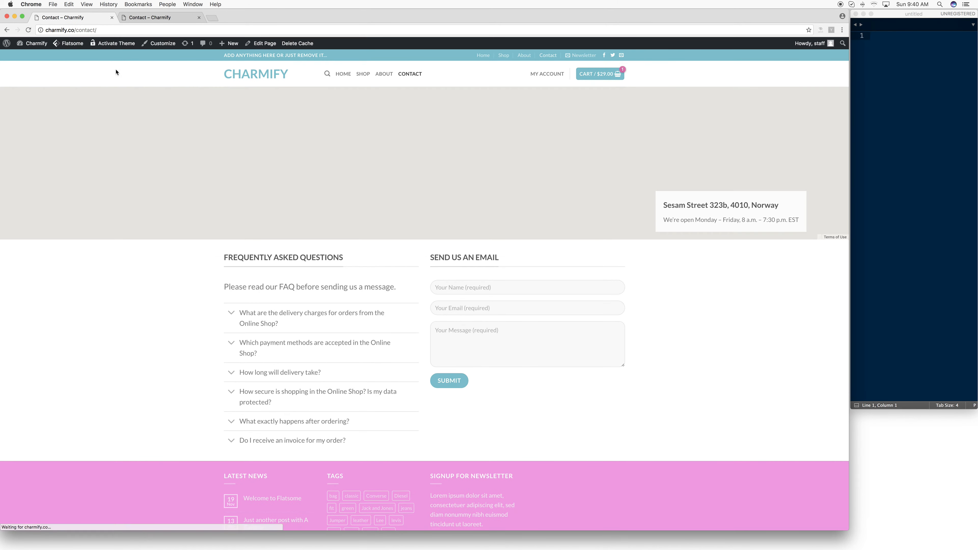
{"action": "mouse_move", "coordinate": [34, 47]}
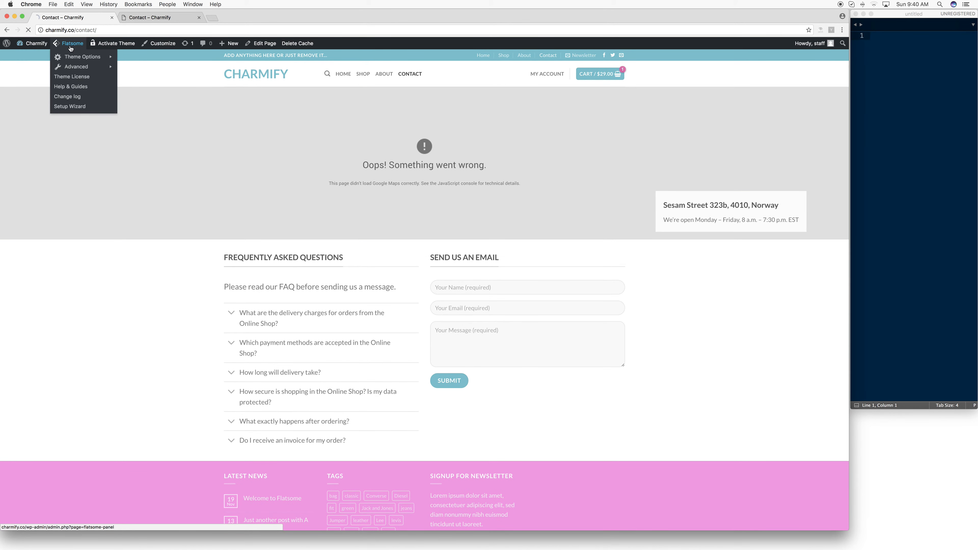
{"action": "left_click", "coordinate": [109, 46]}
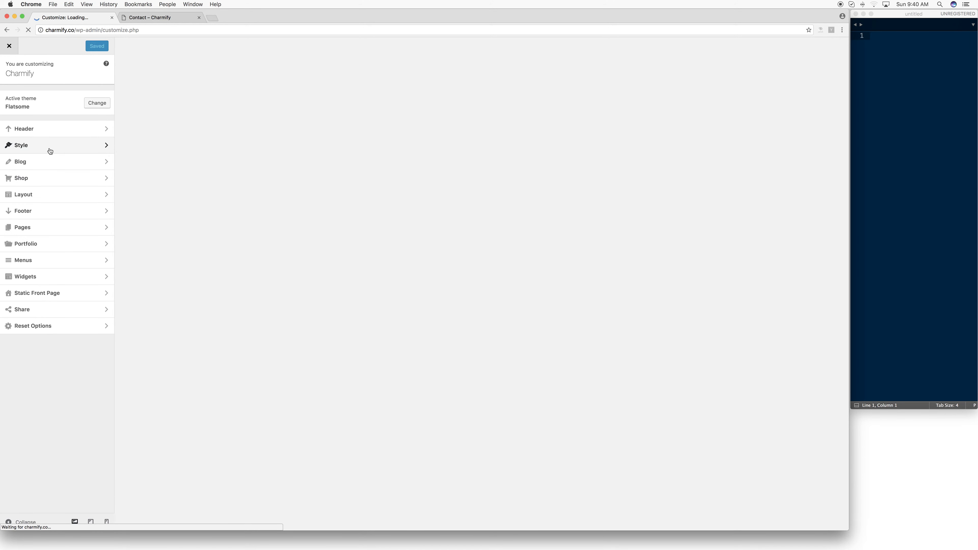
{"action": "left_click", "coordinate": [70, 212]}
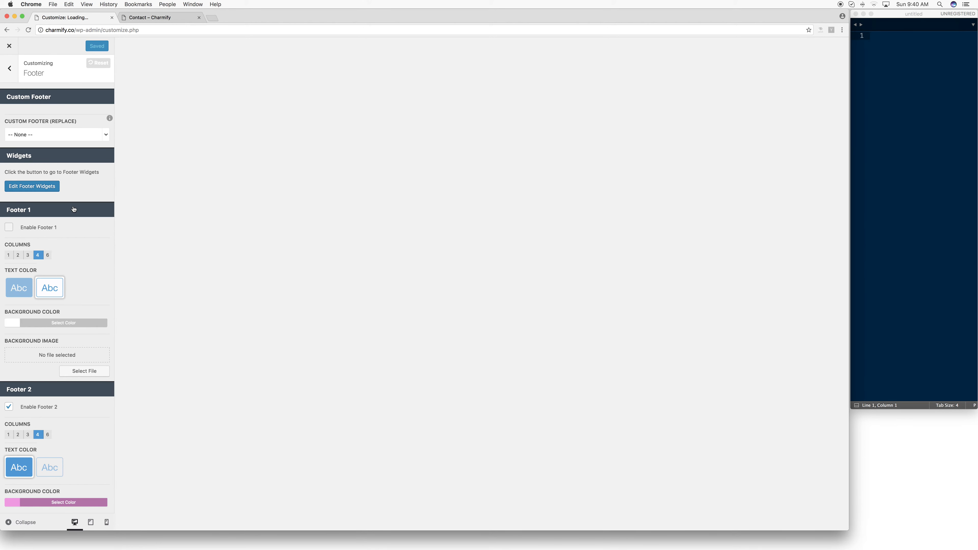
{"action": "scroll", "coordinate": [70, 211], "scroll_direction": "down", "scroll_amount": 3}
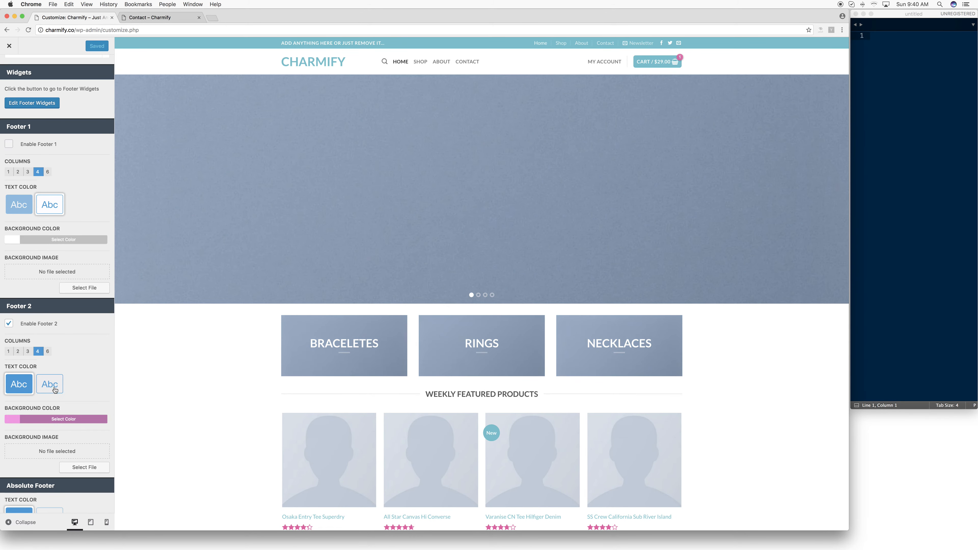
{"action": "scroll", "coordinate": [13, 381], "scroll_direction": "down", "scroll_amount": 3}
{"action": "left_click", "coordinate": [18, 326]}
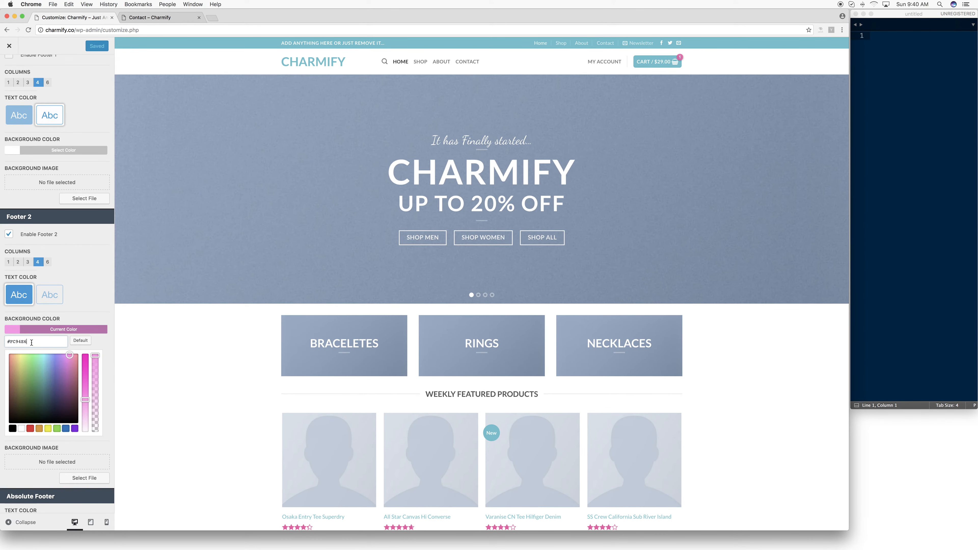
{"action": "left_click", "coordinate": [66, 428]}
{"action": "scroll", "coordinate": [164, 368], "scroll_direction": "down", "scroll_amount": 10}
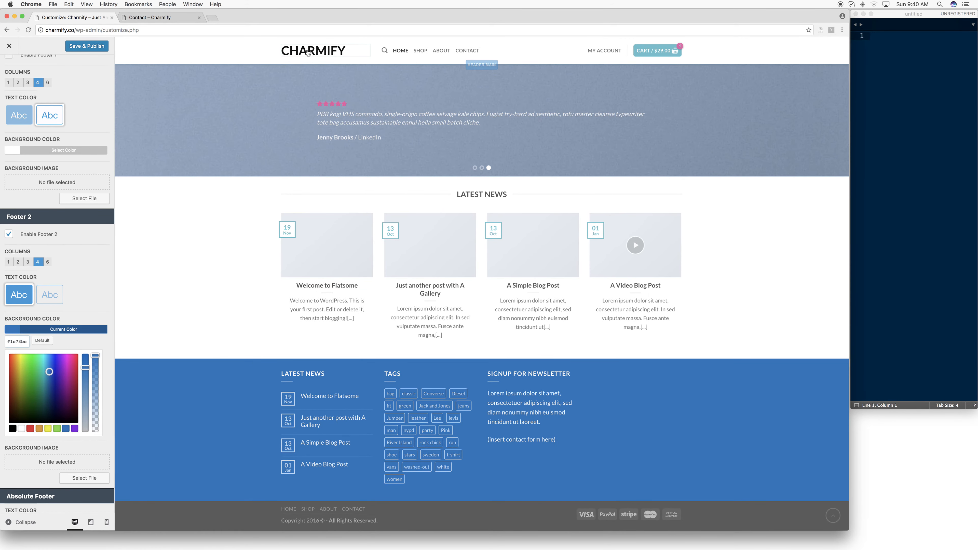
{"action": "scroll", "coordinate": [243, 131], "scroll_direction": "up", "scroll_amount": 15}
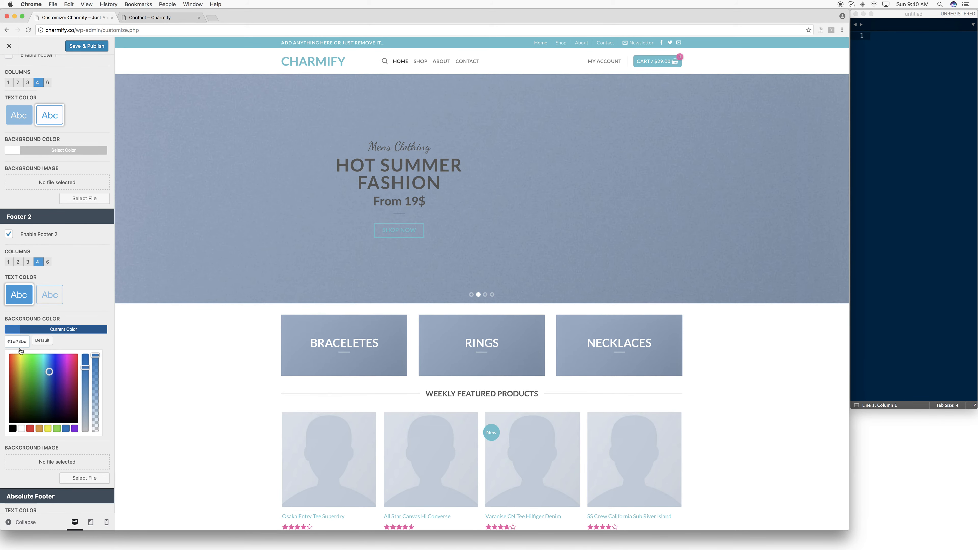
{"action": "triple_click", "coordinate": [18, 341]}
- Review the Absolute Footer and Footer HTML options against the page preview, and leave the customizer without publishing
{"action": "scroll", "coordinate": [27, 336], "scroll_direction": "up", "scroll_amount": 5}
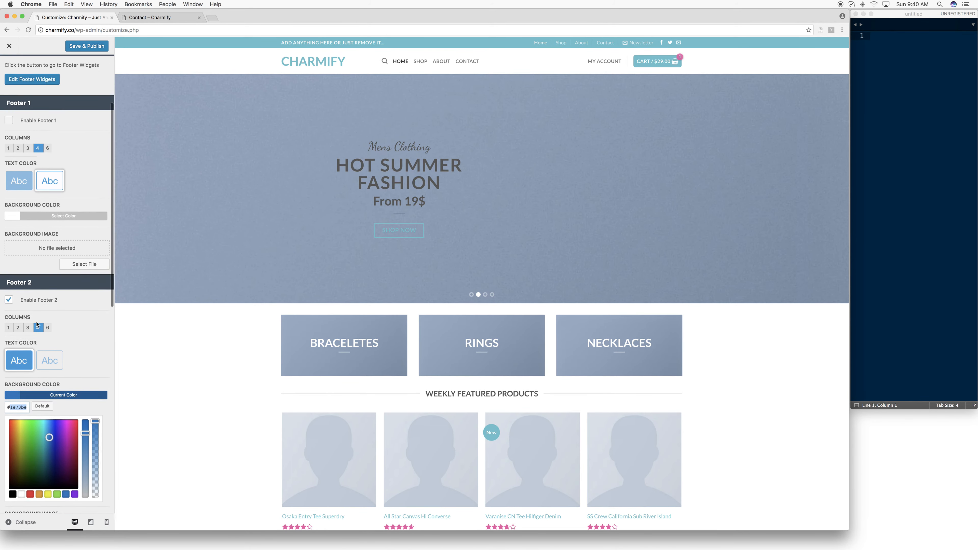
{"action": "scroll", "coordinate": [36, 326], "scroll_direction": "down", "scroll_amount": 15}
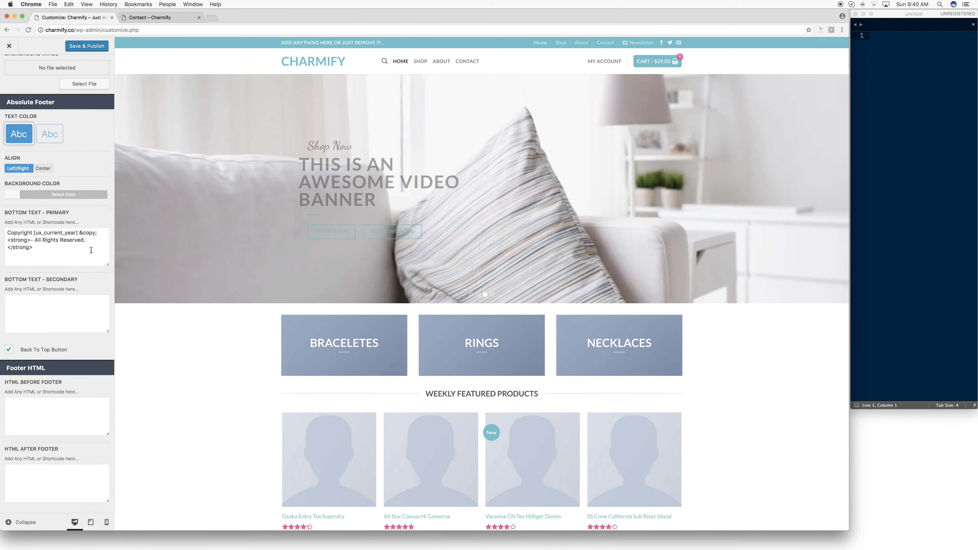
{"action": "scroll", "coordinate": [360, 483], "scroll_direction": "down", "scroll_amount": 20}
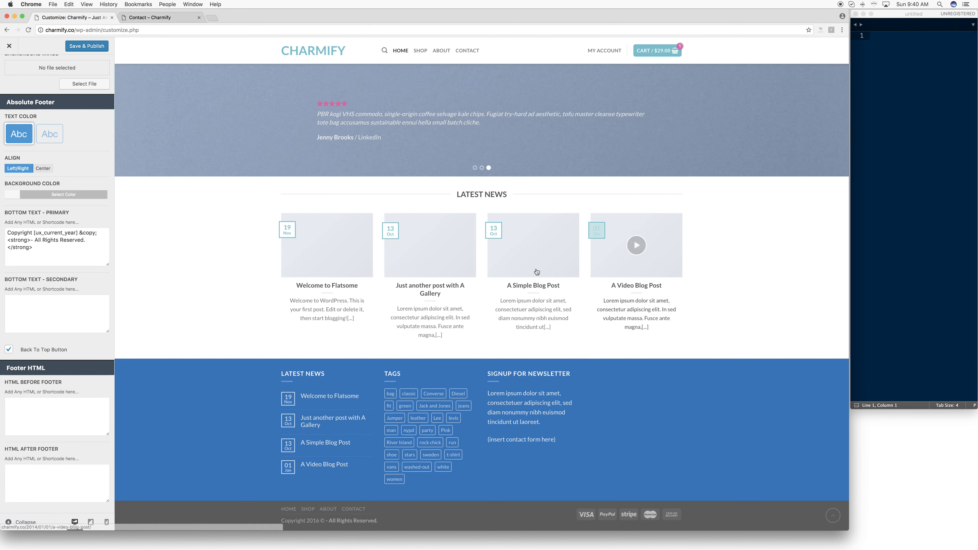
{"action": "scroll", "coordinate": [172, 171], "scroll_direction": "up", "scroll_amount": 20}
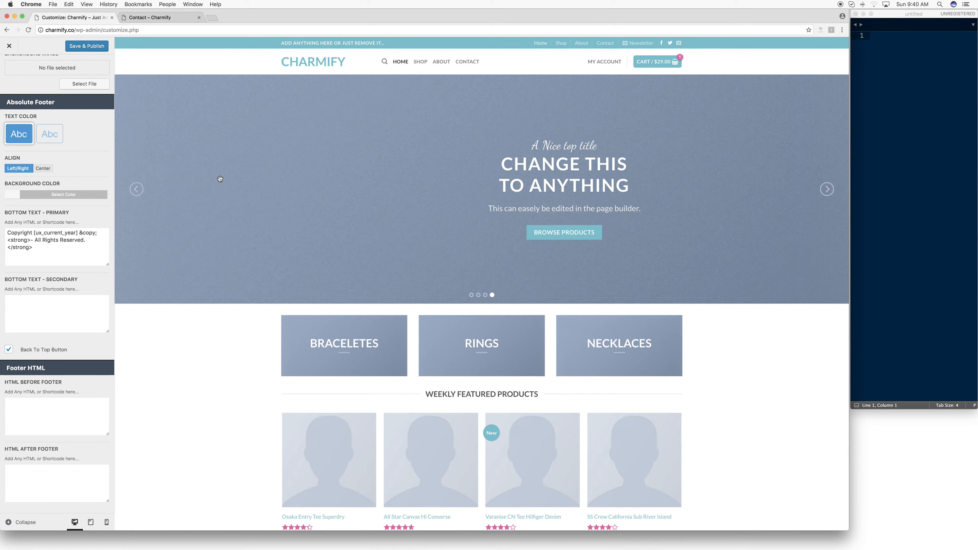
{"action": "scroll", "coordinate": [220, 179], "scroll_direction": "down", "scroll_amount": 20}
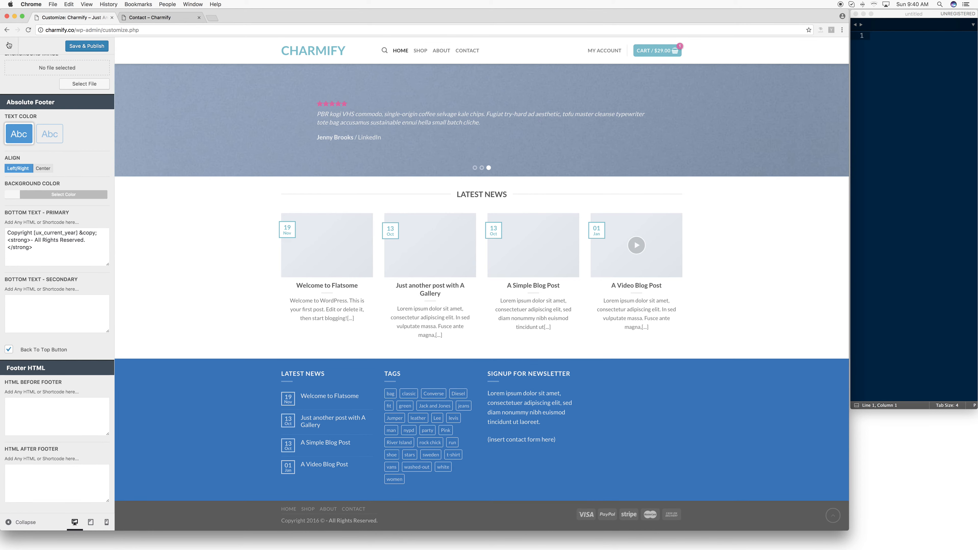
{"action": "left_click", "coordinate": [9, 46]}
{"action": "left_click", "coordinate": [546, 176]}
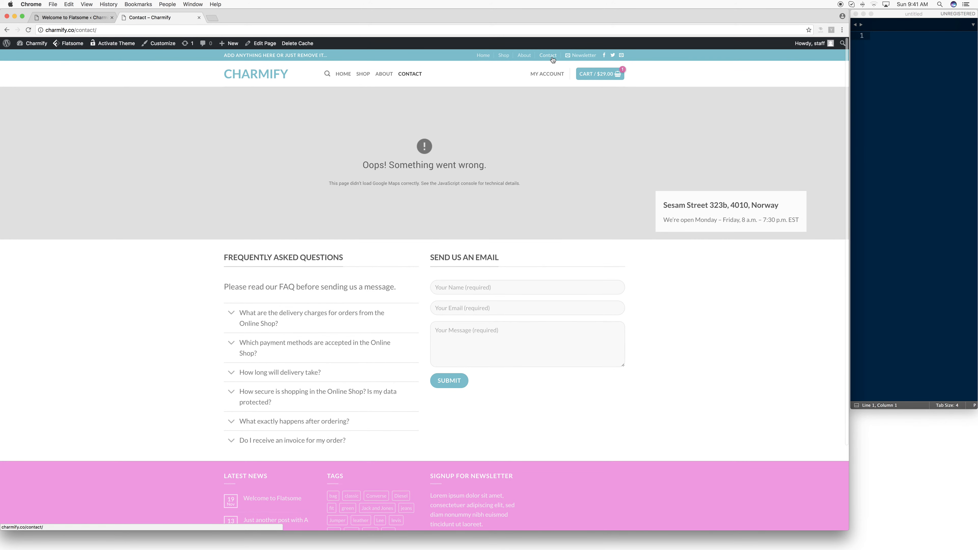
- Check the footer links on the live Contact page and open the site's menu editor from the dashboard
{"action": "scroll", "coordinate": [383, 239], "scroll_direction": "down", "scroll_amount": 3}
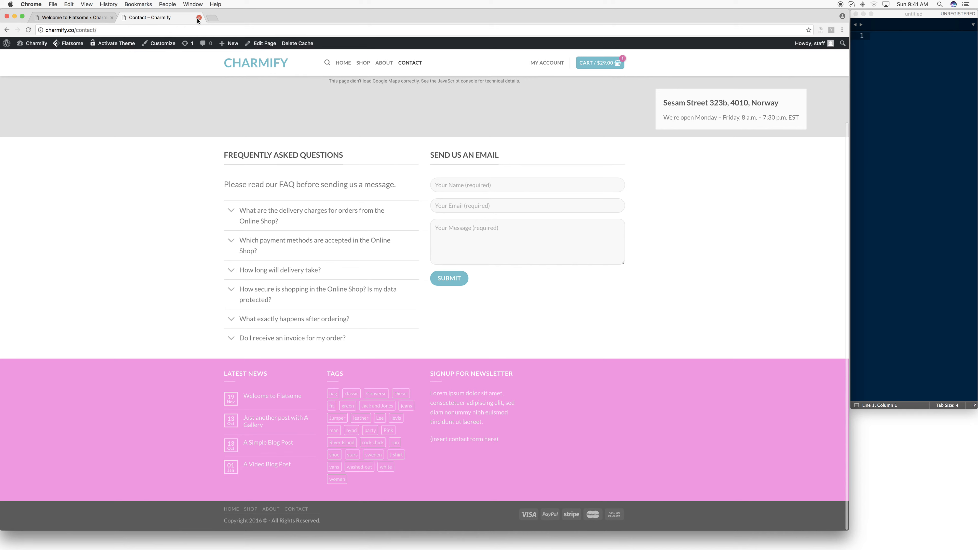
{"action": "mouse_move", "coordinate": [33, 57]}
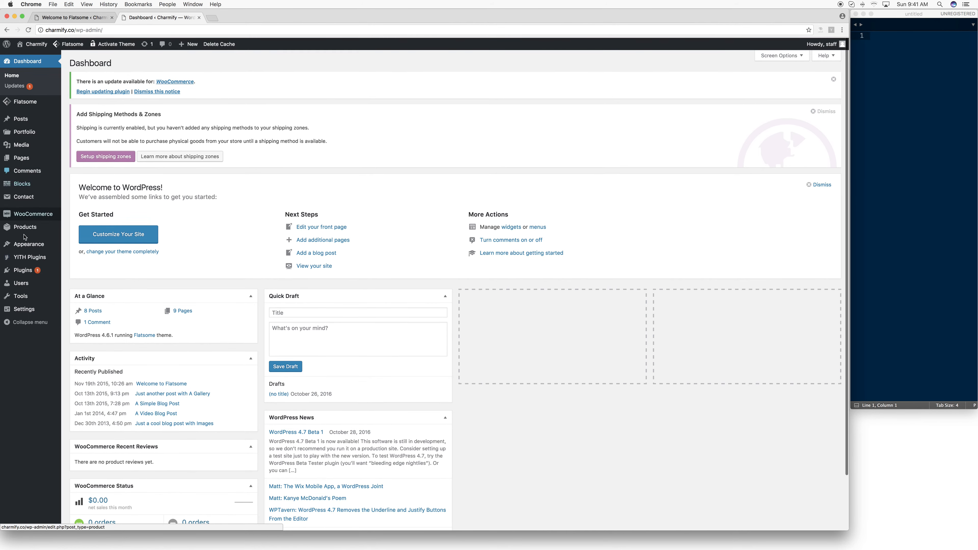
{"action": "mouse_move", "coordinate": [34, 246]}
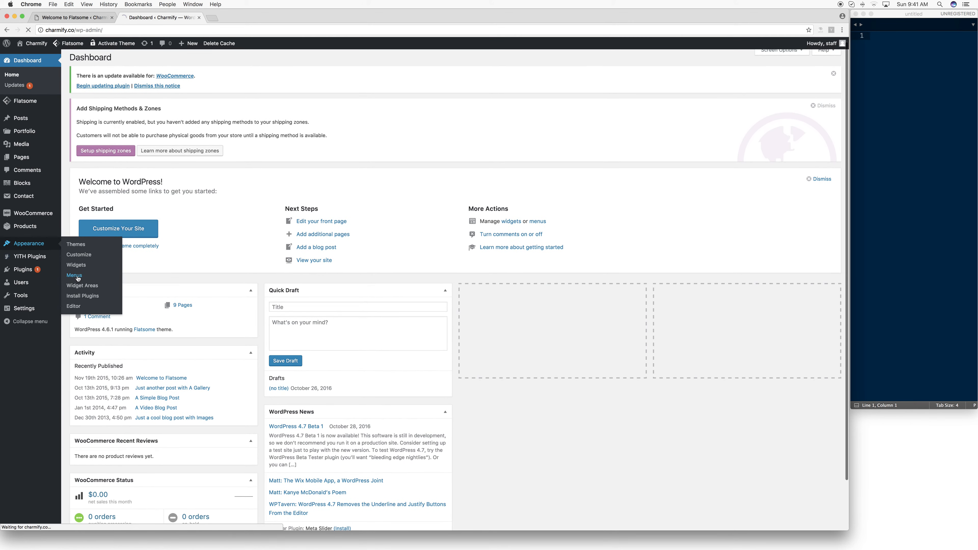
{"action": "left_click", "coordinate": [76, 276]}
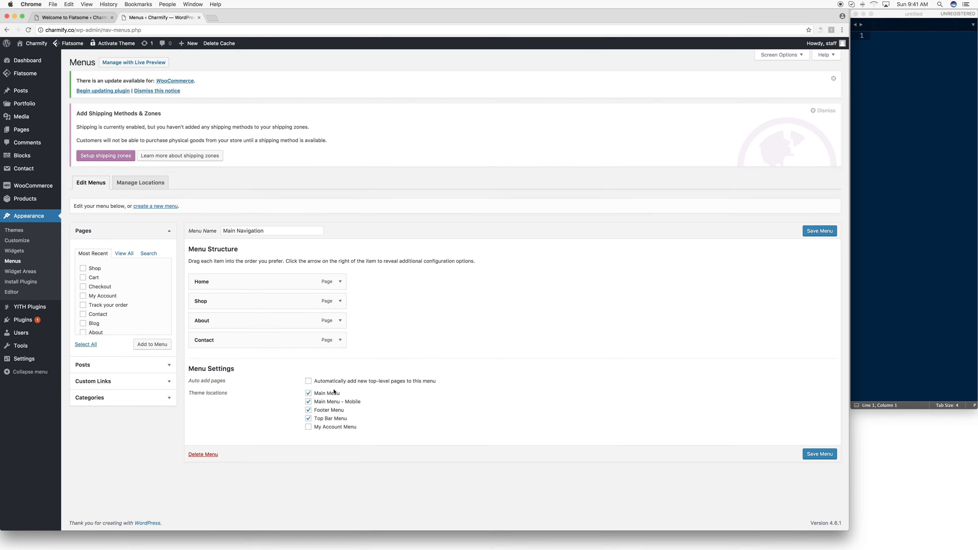
- Create a new navigation menu named "Footer Navigation"
{"action": "left_click", "coordinate": [166, 208]}
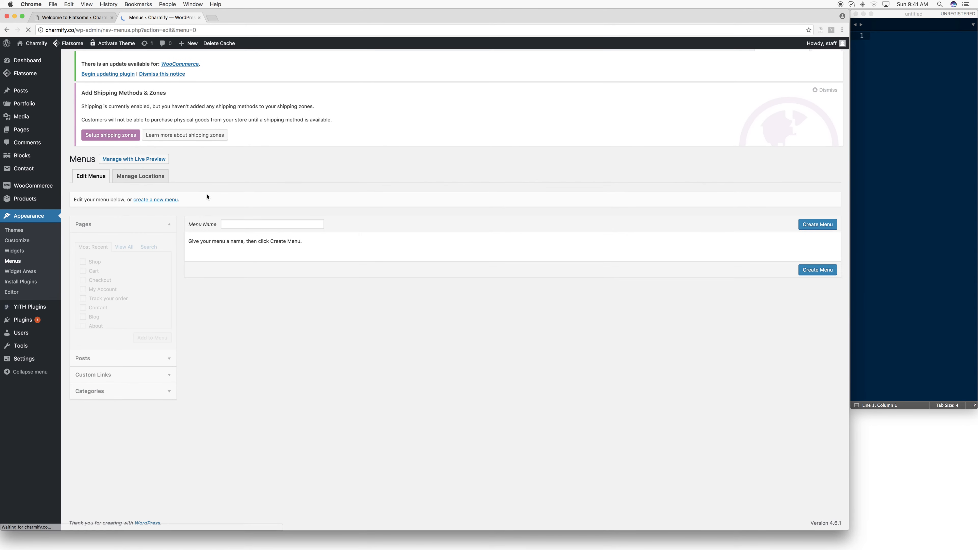
{"action": "left_click", "coordinate": [232, 235]}
{"action": "type", "text": "Footer"}
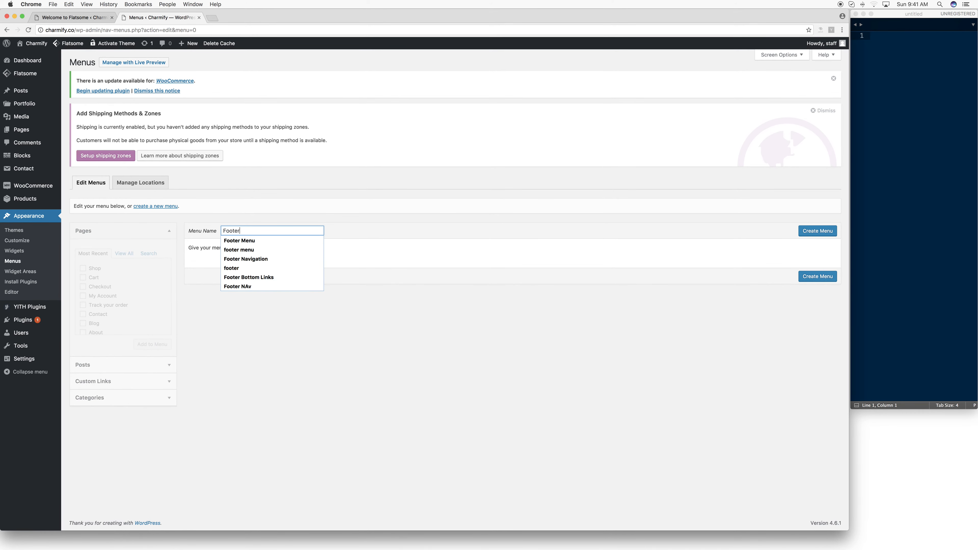
{"action": "type", "text": " Navigatio"}
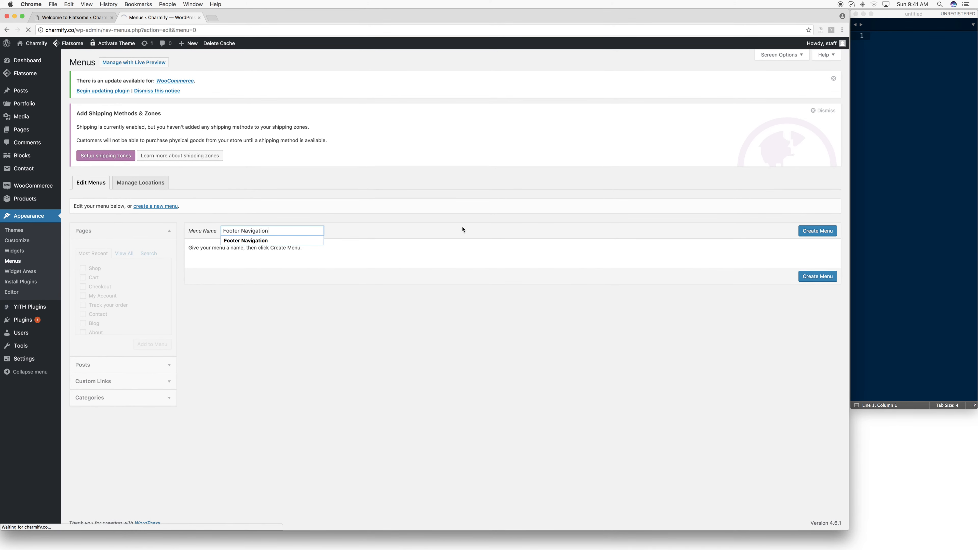
{"action": "type", "text": "n"}
{"action": "left_click", "coordinate": [808, 232]}
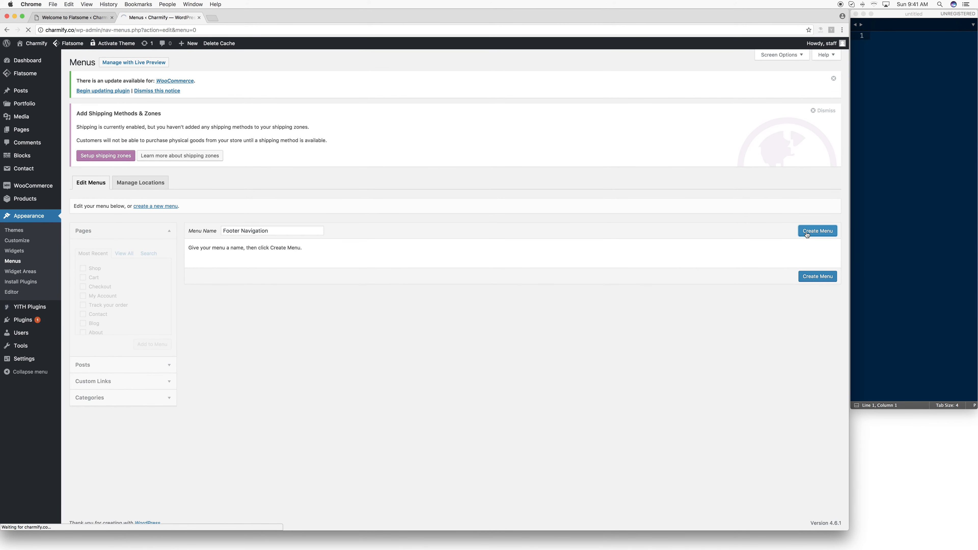
- Load the Footer Navigation menu for editing and add the About and Contact pages to it
{"action": "left_click", "coordinate": [217, 228]}
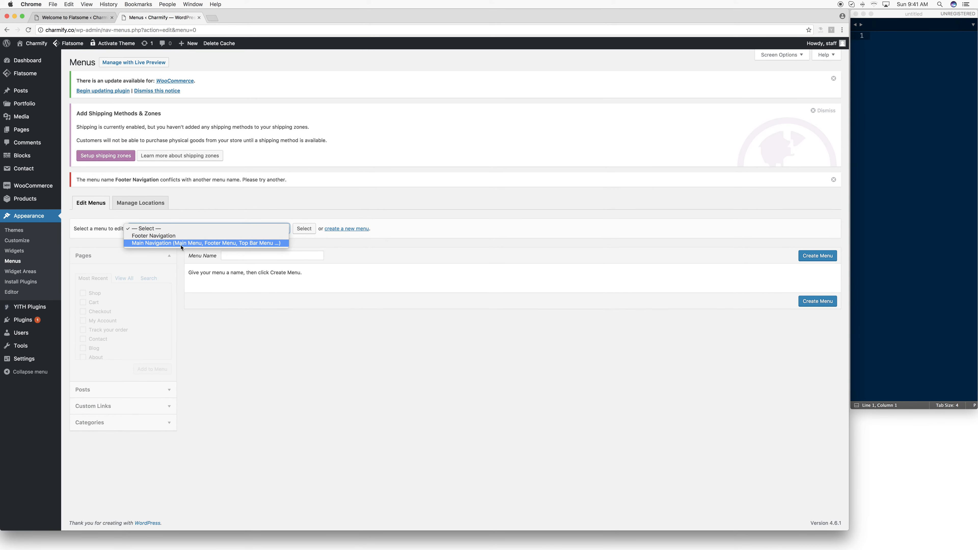
{"action": "left_click", "coordinate": [305, 229]}
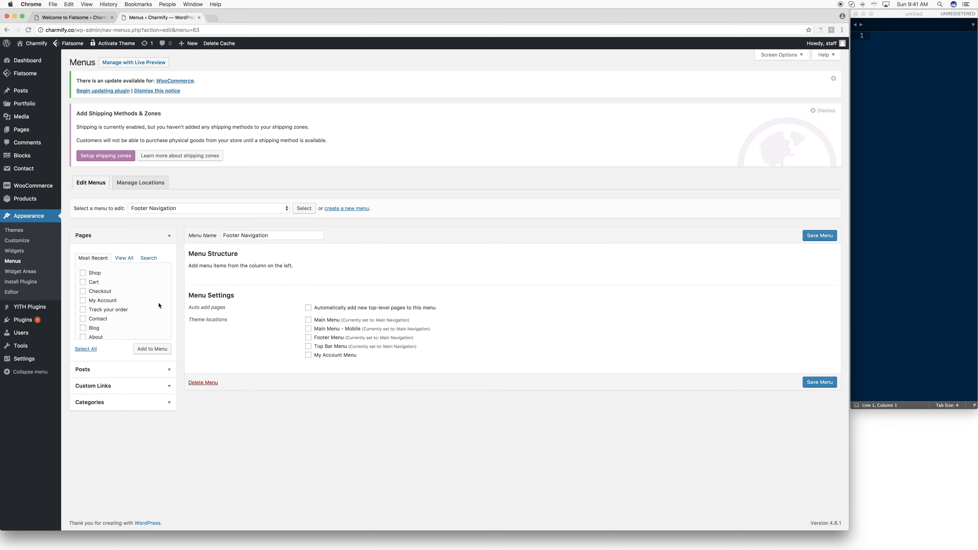
{"action": "left_click", "coordinate": [122, 258]}
{"action": "left_click", "coordinate": [83, 282]}
{"action": "left_click", "coordinate": [84, 320]}
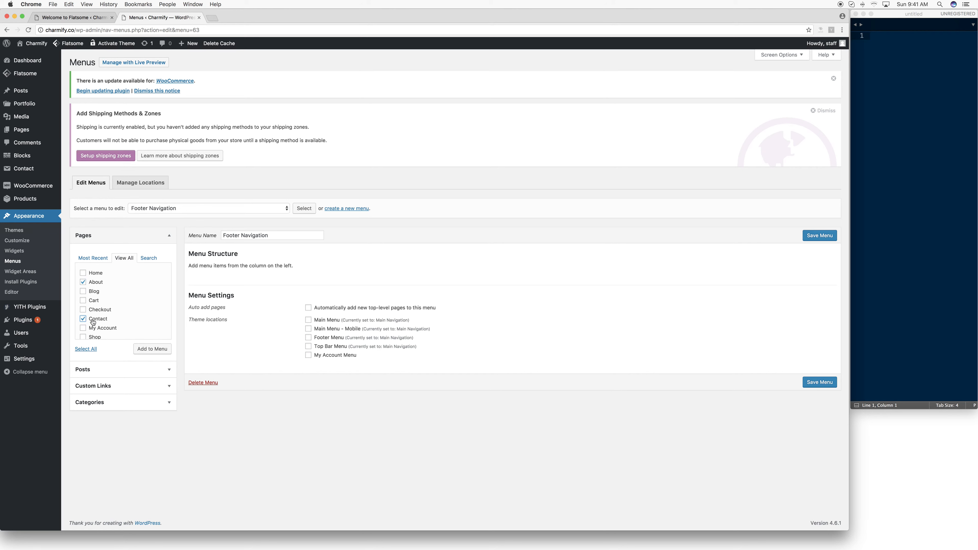
{"action": "left_click", "coordinate": [152, 349]}
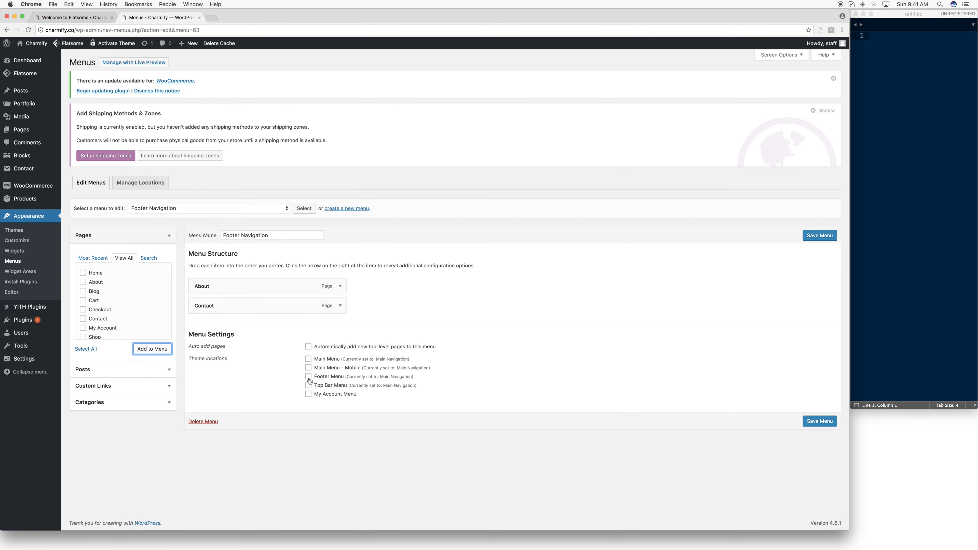
- Assign Footer Navigation to the Footer Menu location, save the menu, and open the live homepage to check it
{"action": "left_click", "coordinate": [308, 376]}
{"action": "left_click", "coordinate": [827, 427]}
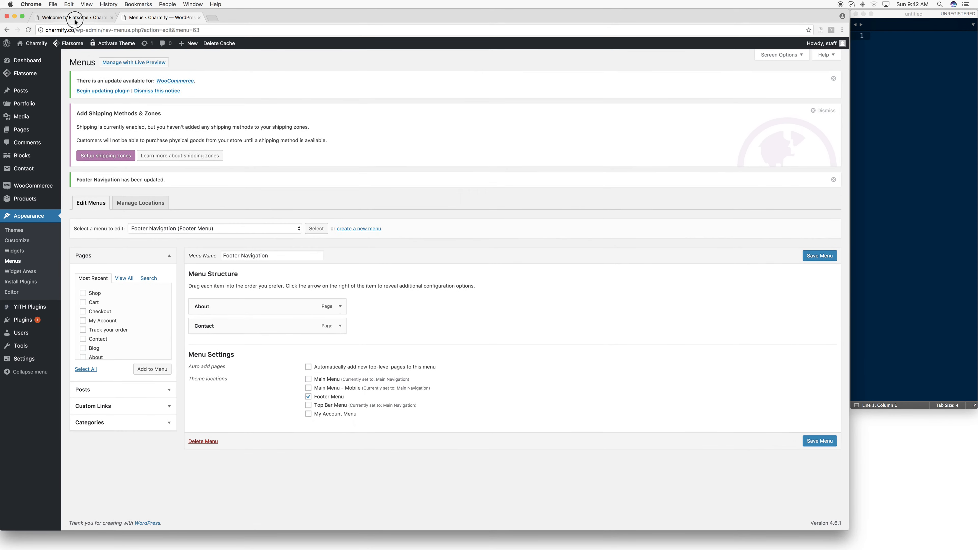
{"action": "left_click", "coordinate": [93, 17]}
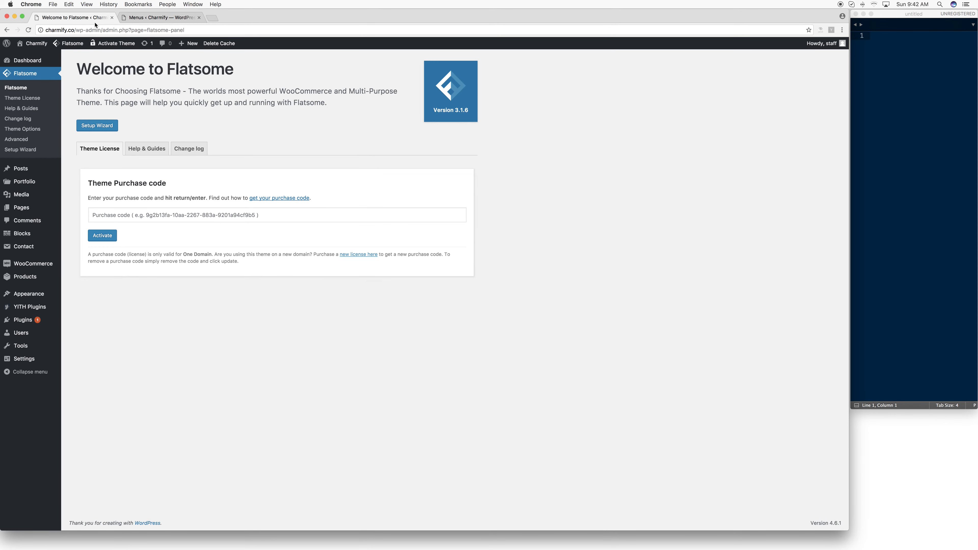
{"action": "left_click", "coordinate": [27, 58]}
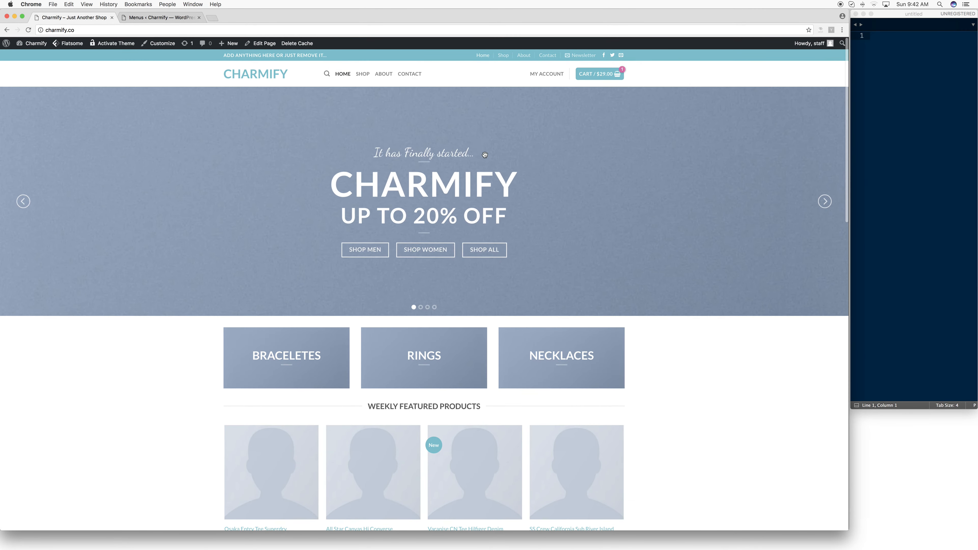
- Check the footer links on the live homepage, and create a new navigation menu named "MAIN"
{"action": "scroll", "coordinate": [387, 195], "scroll_direction": "down", "scroll_amount": 20}
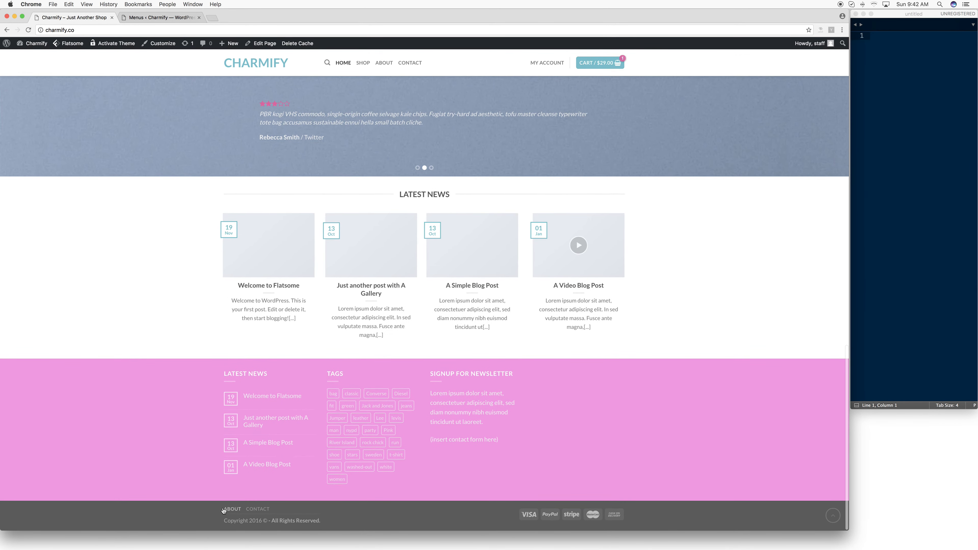
{"action": "scroll", "coordinate": [456, 242], "scroll_direction": "up", "scroll_amount": 20}
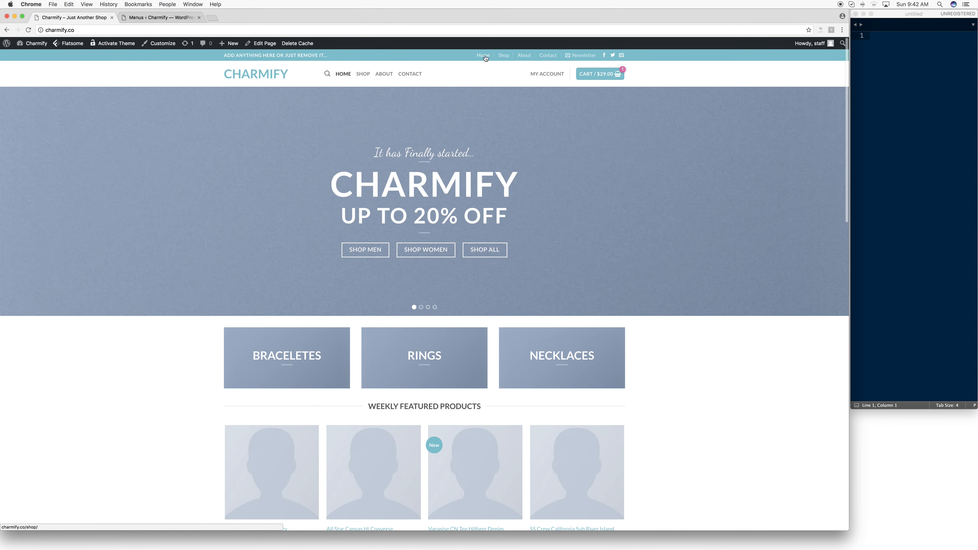
{"action": "left_click", "coordinate": [138, 18]}
{"action": "left_click", "coordinate": [349, 231]}
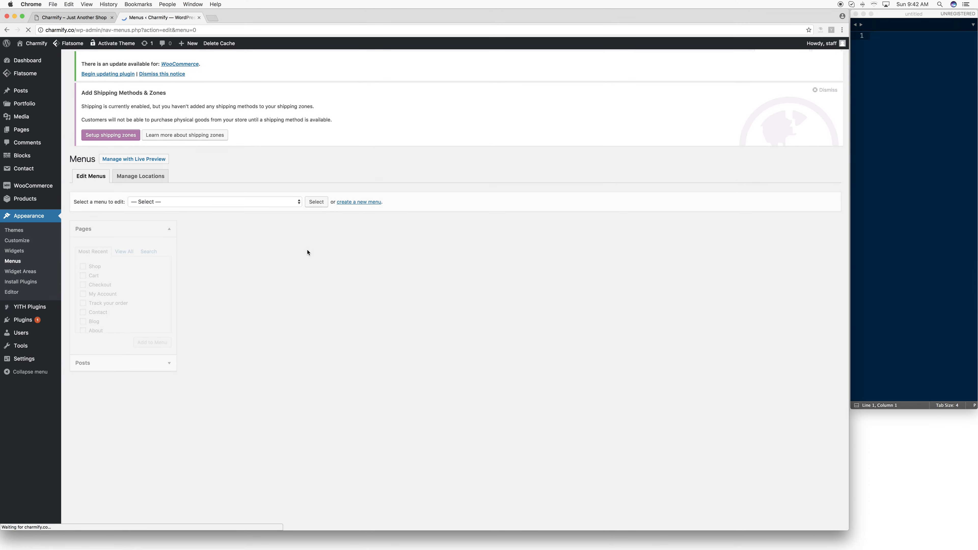
{"action": "left_click", "coordinate": [256, 236]}
{"action": "type", "text": "MAIN"}
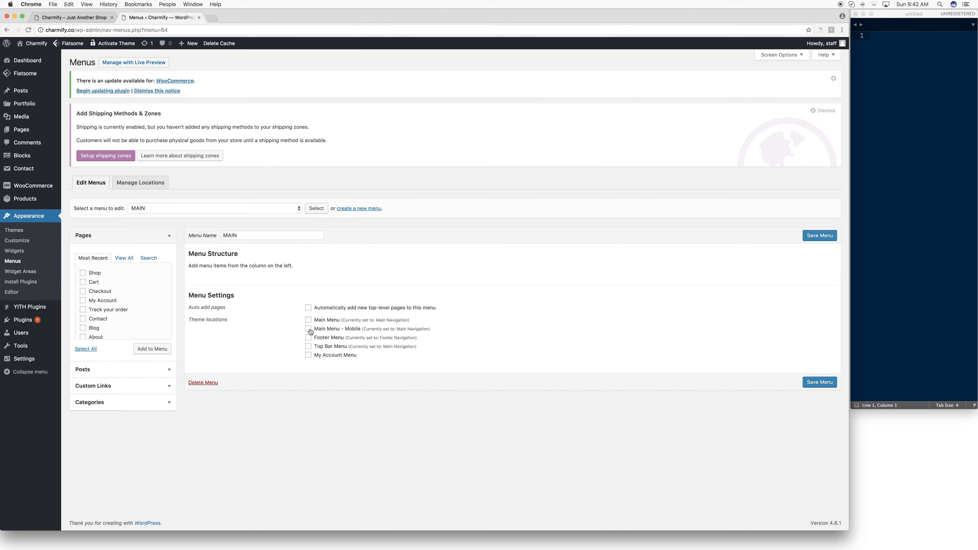
- Assign the MAIN menu to the Main Menu and Main Menu - Mobile locations, and add the Home page to it
{"action": "left_click", "coordinate": [310, 322]}
{"action": "left_click", "coordinate": [311, 331]}
{"action": "left_click", "coordinate": [124, 258]}
{"action": "left_click", "coordinate": [99, 274]}
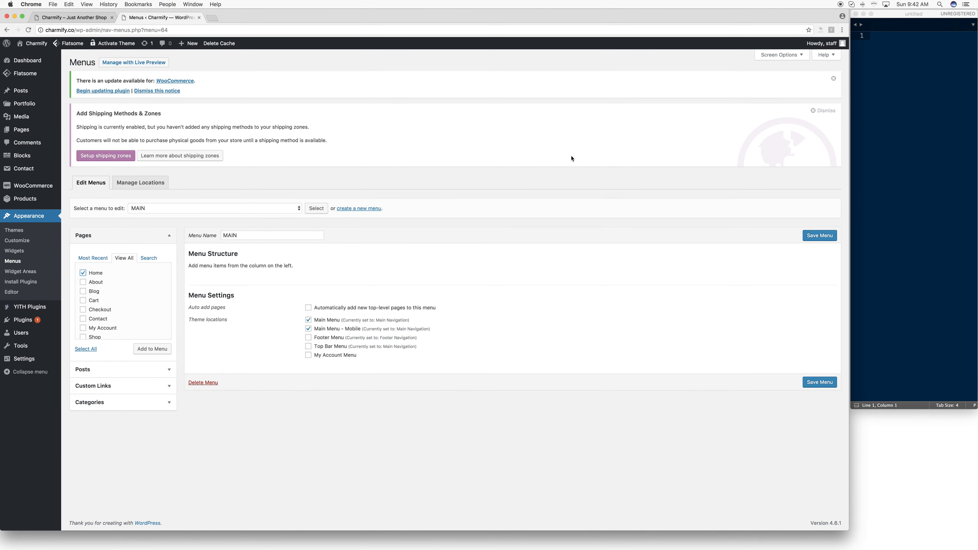
{"action": "left_click", "coordinate": [164, 348]}
- Try the Products item box in the menu editor, and show the Product Categories box instead
{"action": "left_click", "coordinate": [781, 55]}
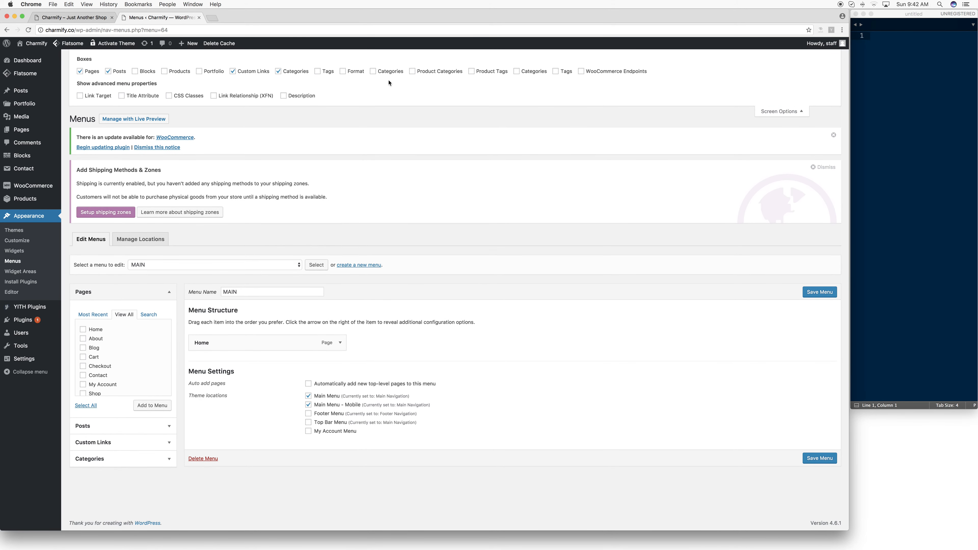
{"action": "left_click", "coordinate": [164, 71]}
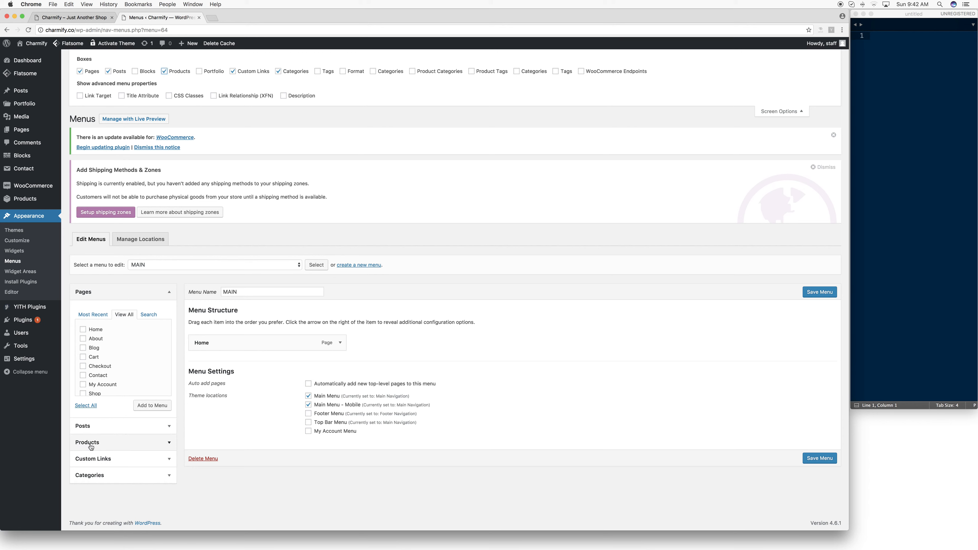
{"action": "left_click", "coordinate": [171, 444]}
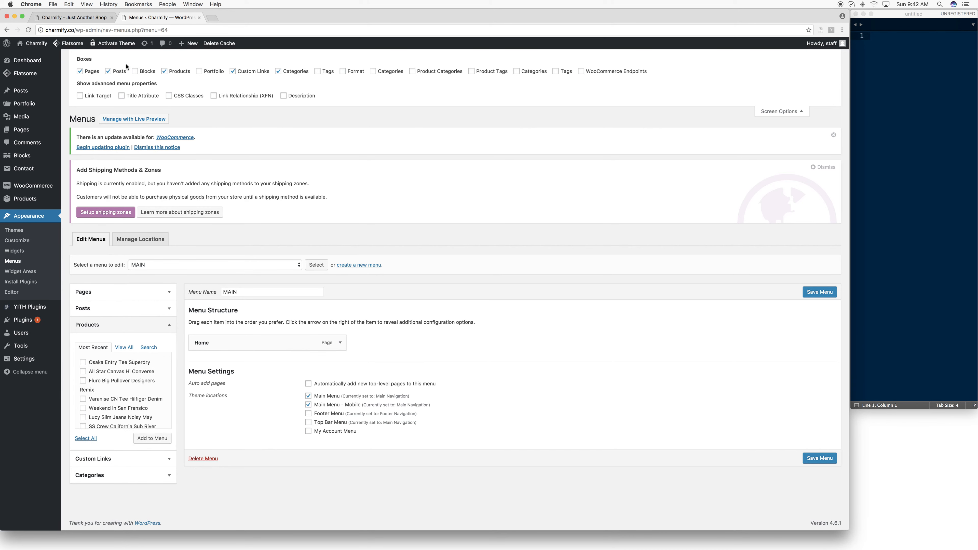
{"action": "left_click", "coordinate": [165, 73]}
{"action": "left_click", "coordinate": [413, 72]}
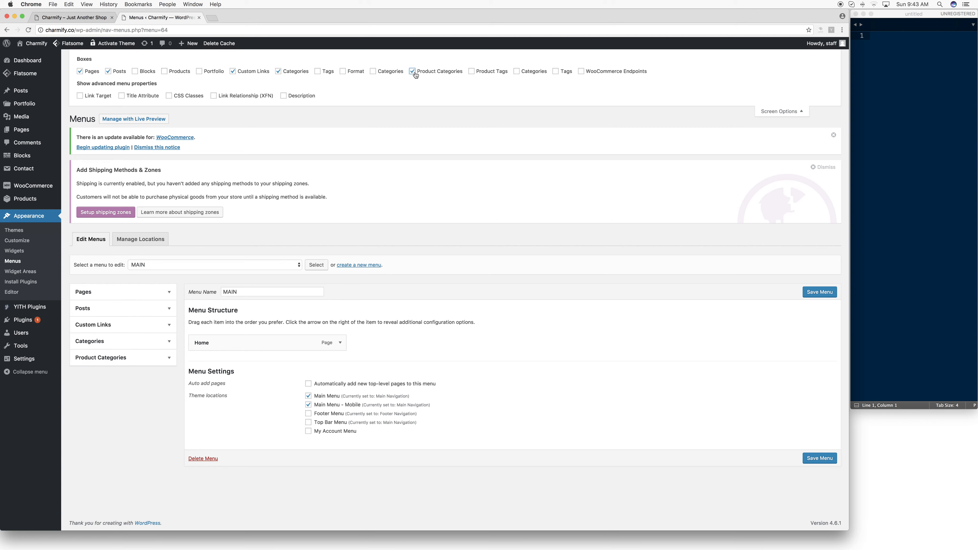
- Add the Bracelets, Charms, Necklaces and Rings product categories to the MAIN menu and save it
{"action": "left_click", "coordinate": [137, 361]}
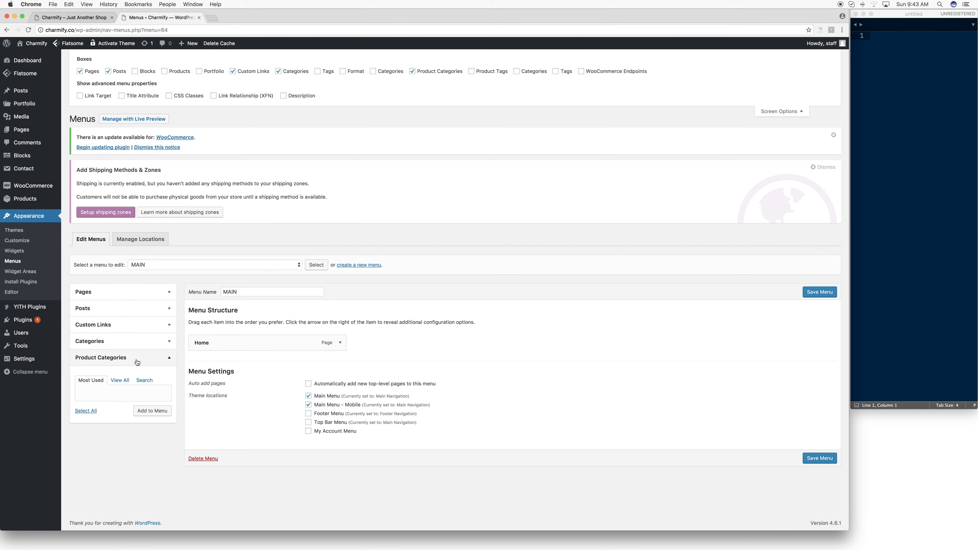
{"action": "left_click", "coordinate": [119, 381]}
{"action": "left_click", "coordinate": [83, 394]}
{"action": "left_click", "coordinate": [82, 404]}
{"action": "left_click", "coordinate": [83, 413]}
{"action": "left_click", "coordinate": [84, 424]}
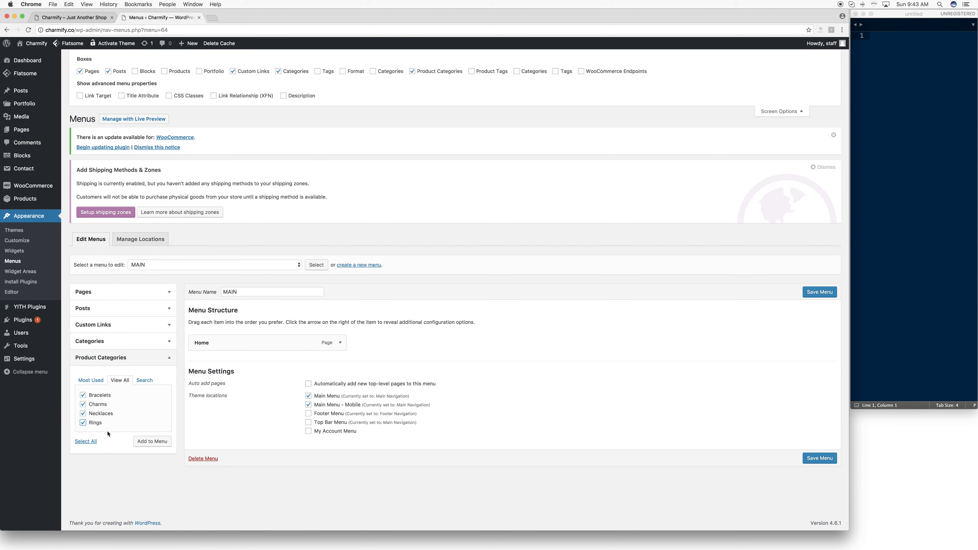
{"action": "left_click", "coordinate": [149, 441]}
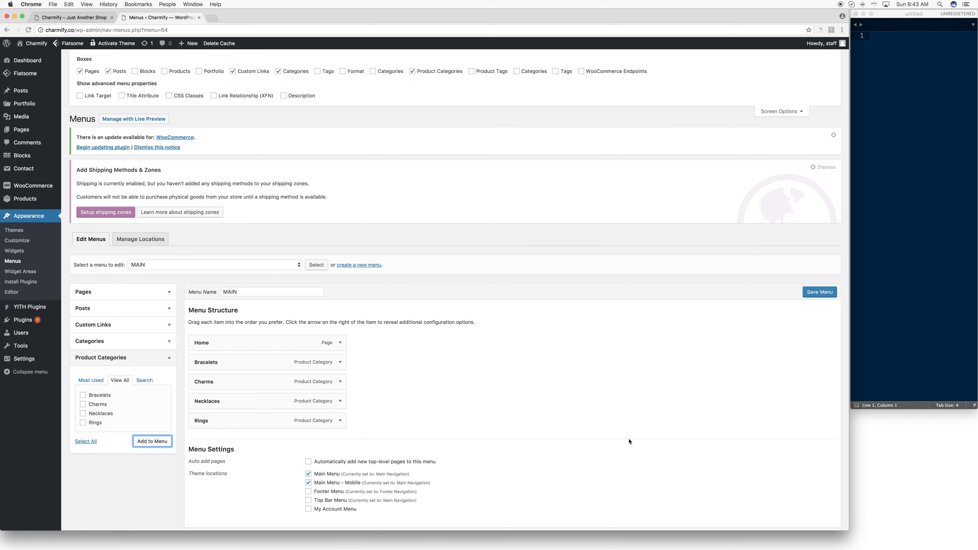
{"action": "left_click", "coordinate": [817, 292]}
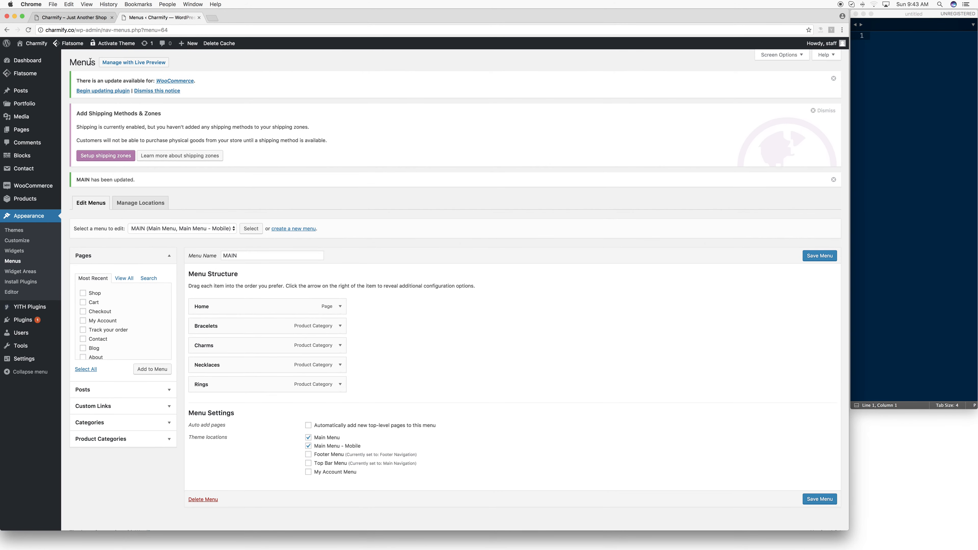
- Reload the live homepage and check the product category pages linked from the new main menu
{"action": "left_click", "coordinate": [73, 18]}
{"action": "left_click", "coordinate": [74, 30]}
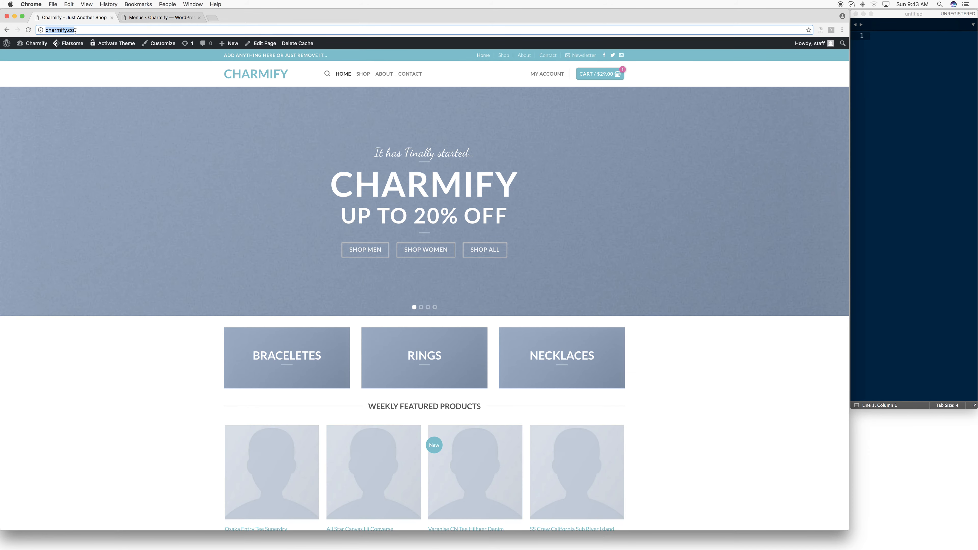
{"action": "key", "text": "Return"}
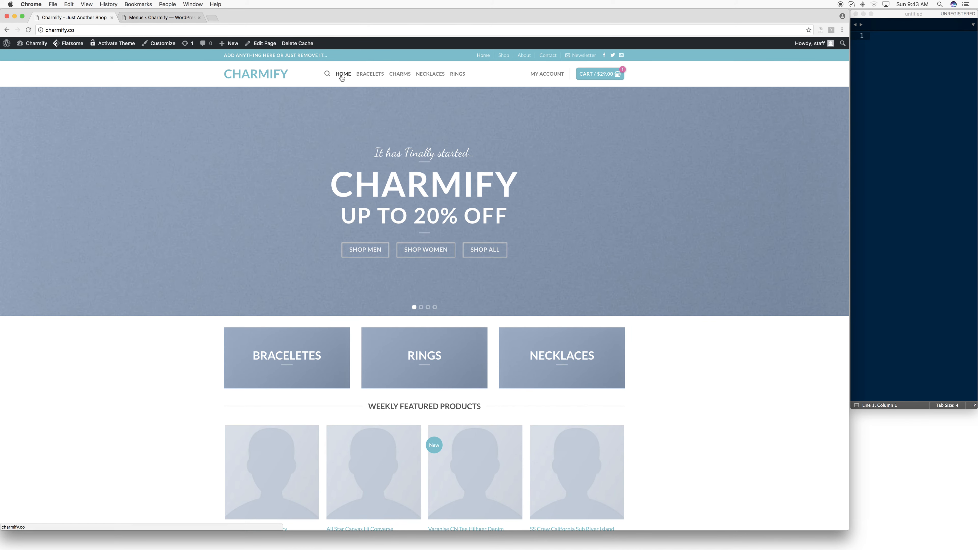
{"action": "left_click", "coordinate": [370, 74]}
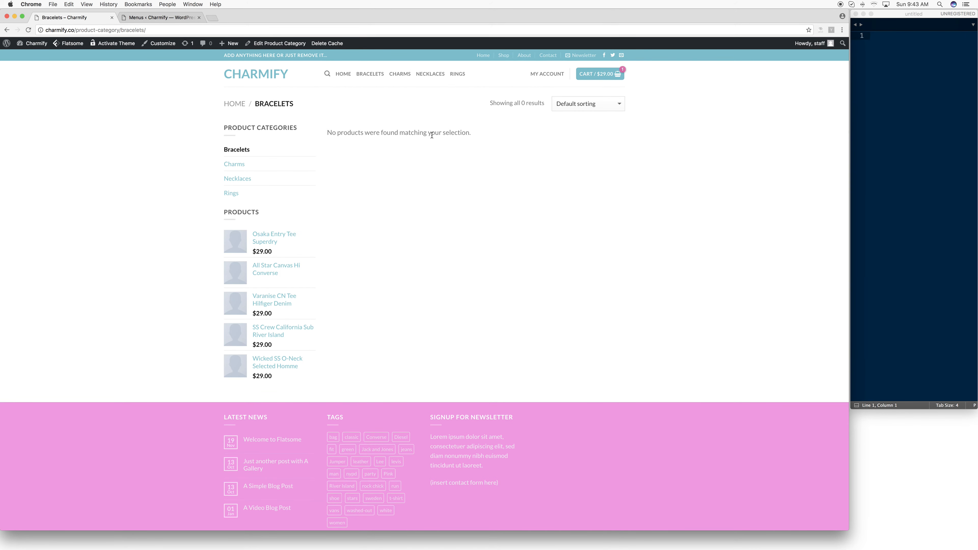
{"action": "left_click", "coordinate": [403, 77]}
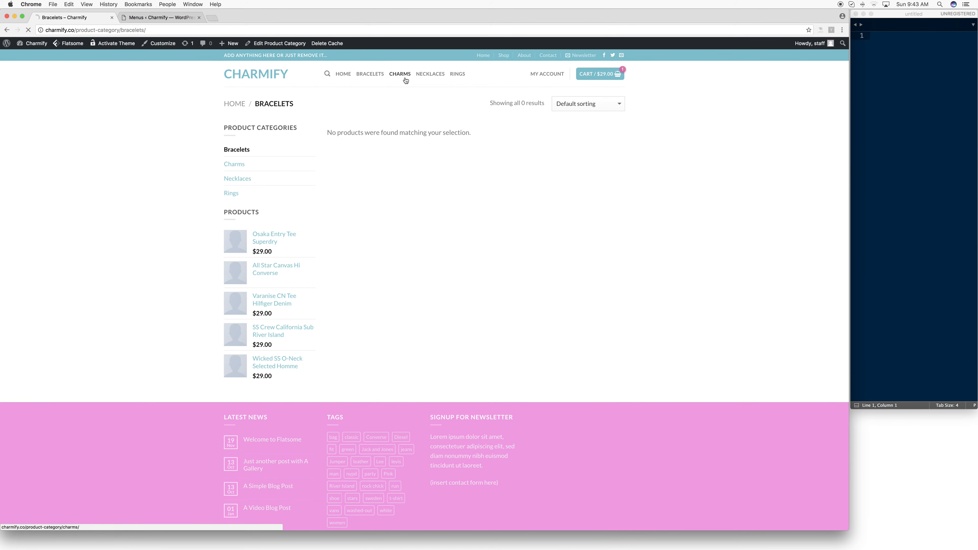
{"action": "left_click", "coordinate": [424, 77]}
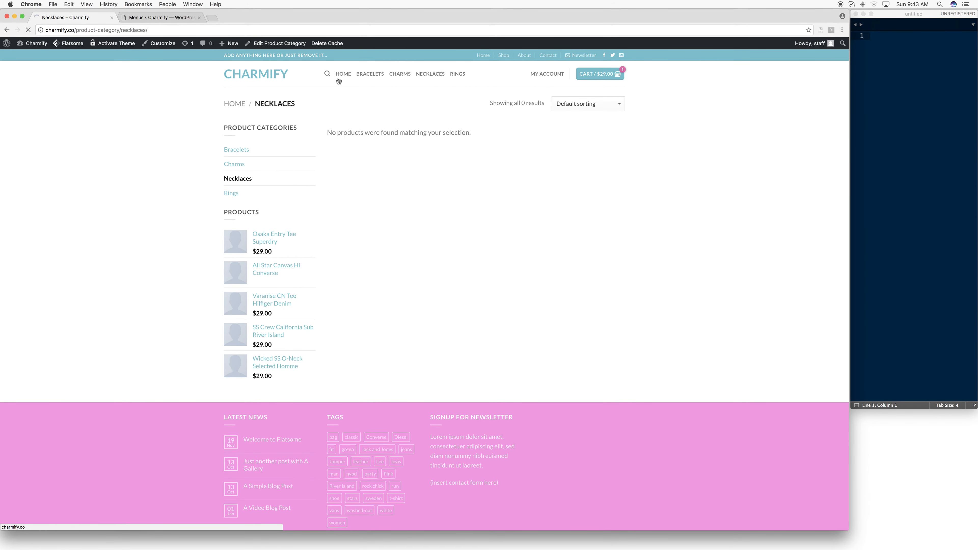
- Create a new product named "Test Product 1" with the description "dsaf"
{"action": "mouse_move", "coordinate": [232, 46]}
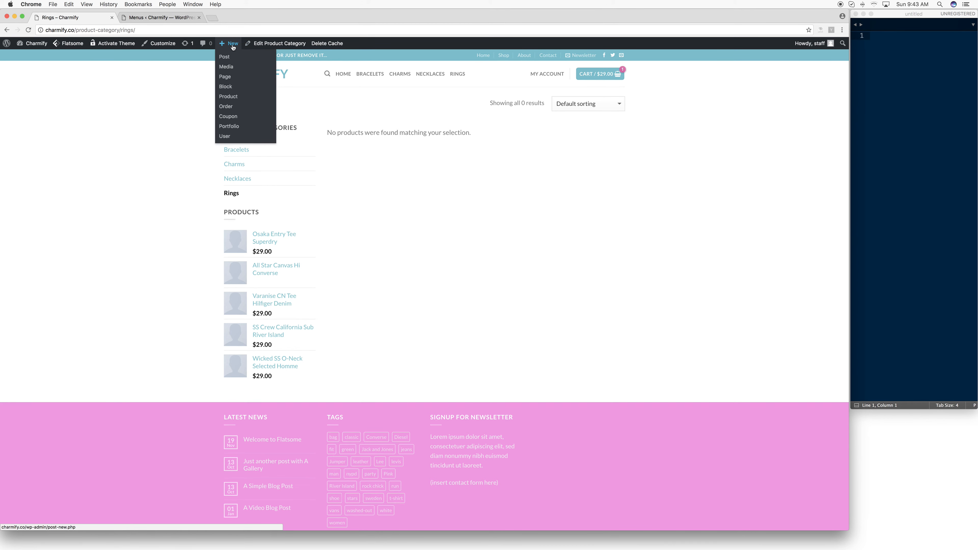
{"action": "left_click", "coordinate": [232, 97]}
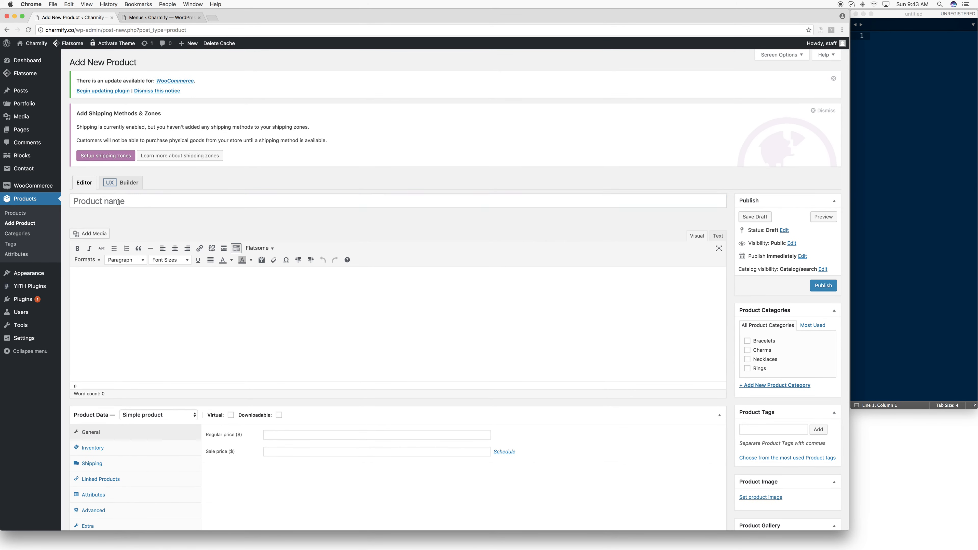
{"action": "left_click", "coordinate": [118, 201]}
{"action": "type", "text": "Test Product 1"}
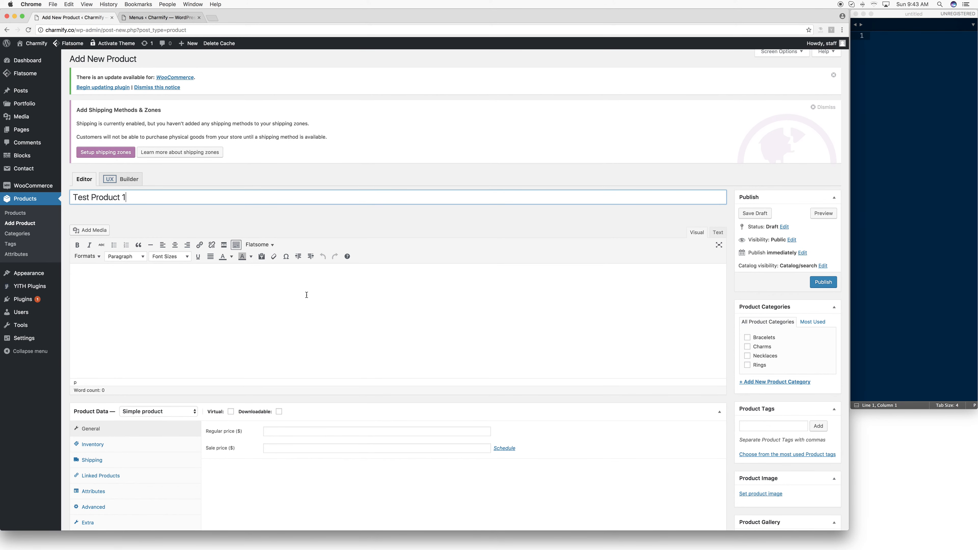
{"action": "left_click", "coordinate": [344, 305]}
{"action": "type", "text": "dsaf"}
{"action": "scroll", "coordinate": [447, 328], "scroll_direction": "down", "scroll_amount": 2}
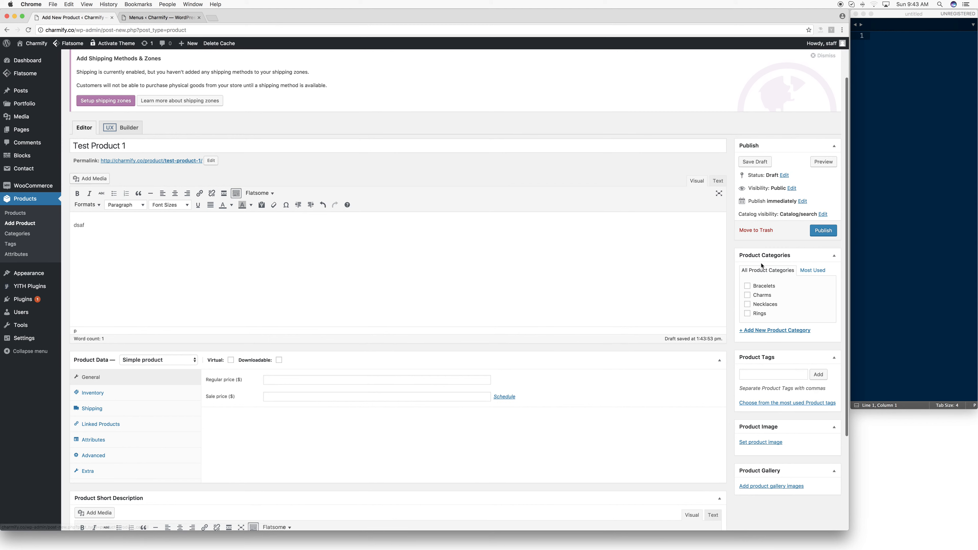
- Assign Test Product 1 to the Bracelets category only and publish it
{"action": "left_click", "coordinate": [748, 287]}
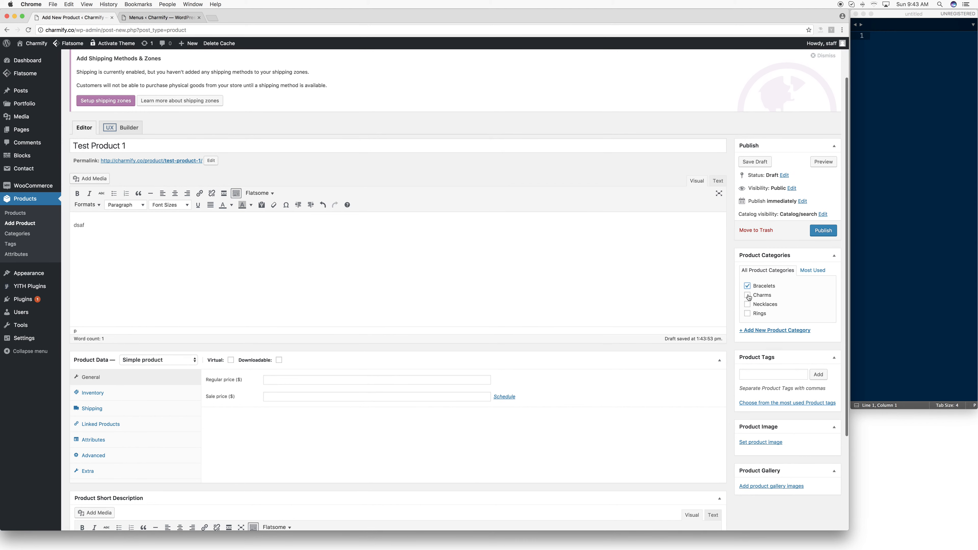
{"action": "left_click", "coordinate": [747, 296]}
{"action": "left_click", "coordinate": [747, 305]}
{"action": "left_click", "coordinate": [747, 312]}
{"action": "left_click", "coordinate": [748, 304]}
{"action": "left_click", "coordinate": [823, 231]}
- Open the live site from the menu editor and check the Bracelets category page for the new product
{"action": "left_click", "coordinate": [161, 18]}
{"action": "left_click", "coordinate": [35, 43]}
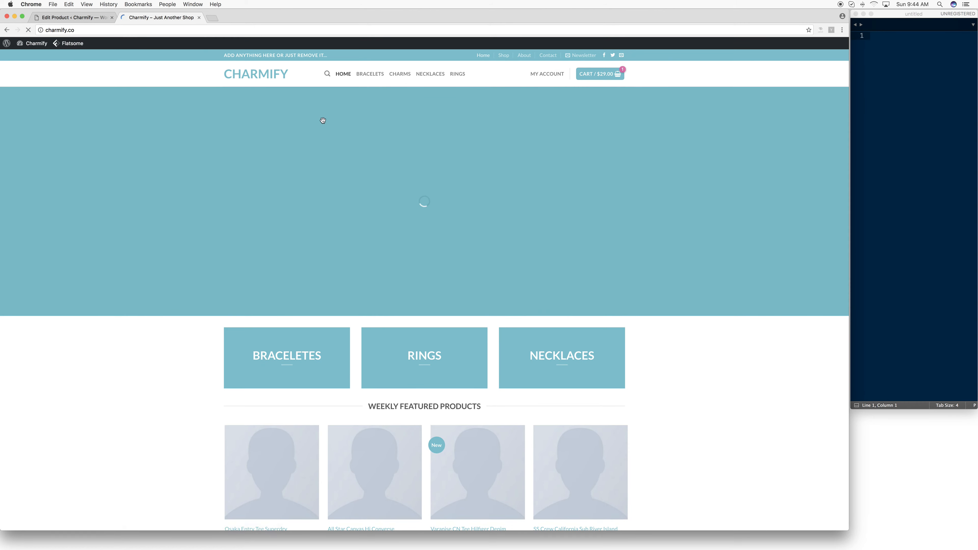
{"action": "left_click", "coordinate": [377, 80]}
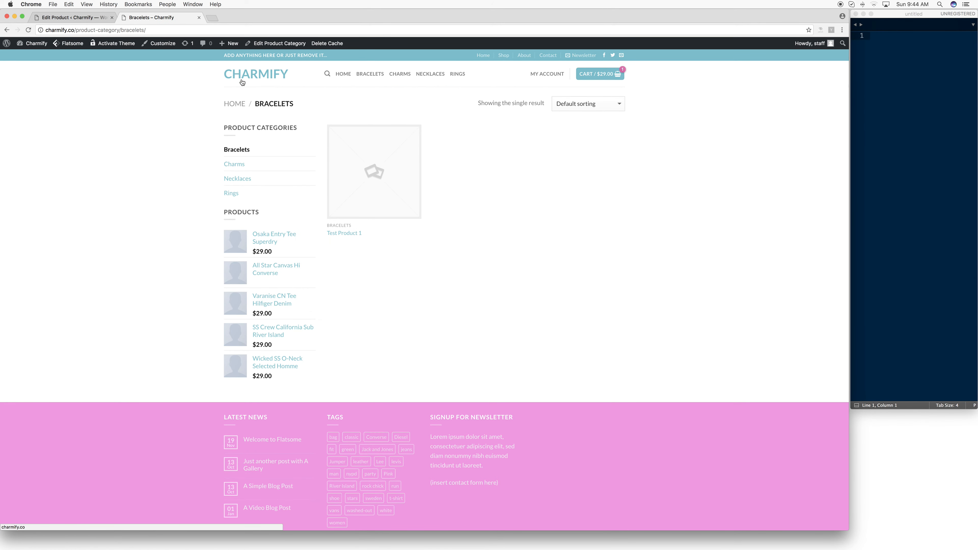
- Move all products on the first page of the product list to the trash, except Test Product 1
{"action": "left_click", "coordinate": [79, 17]}
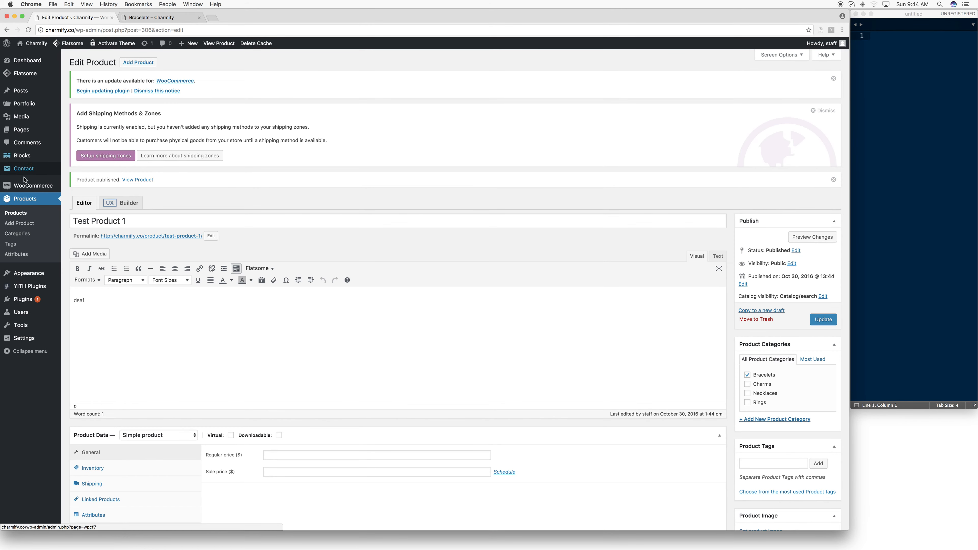
{"action": "left_click", "coordinate": [18, 215]}
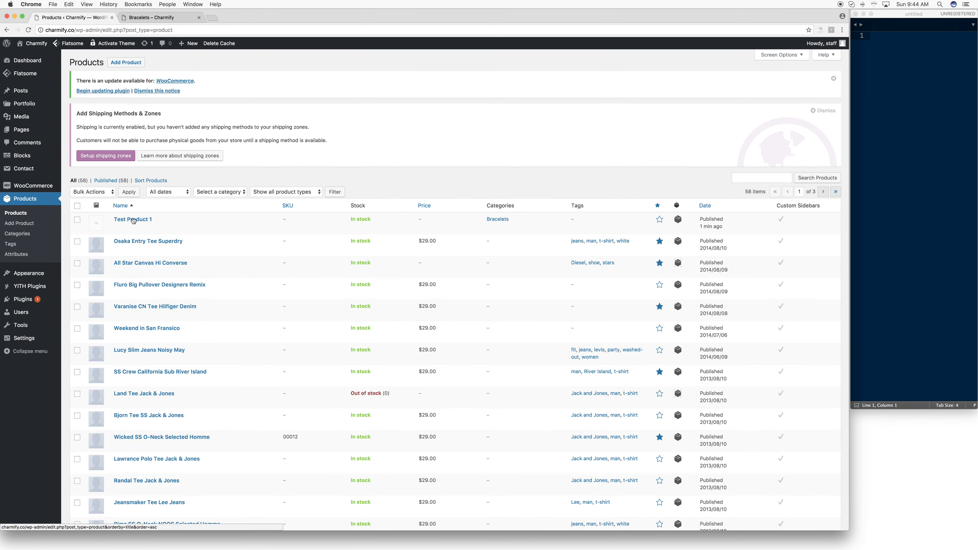
{"action": "scroll", "coordinate": [135, 221], "scroll_direction": "down", "scroll_amount": 3}
{"action": "left_click", "coordinate": [76, 170]}
{"action": "scroll", "coordinate": [287, 211], "scroll_direction": "down", "scroll_amount": 10}
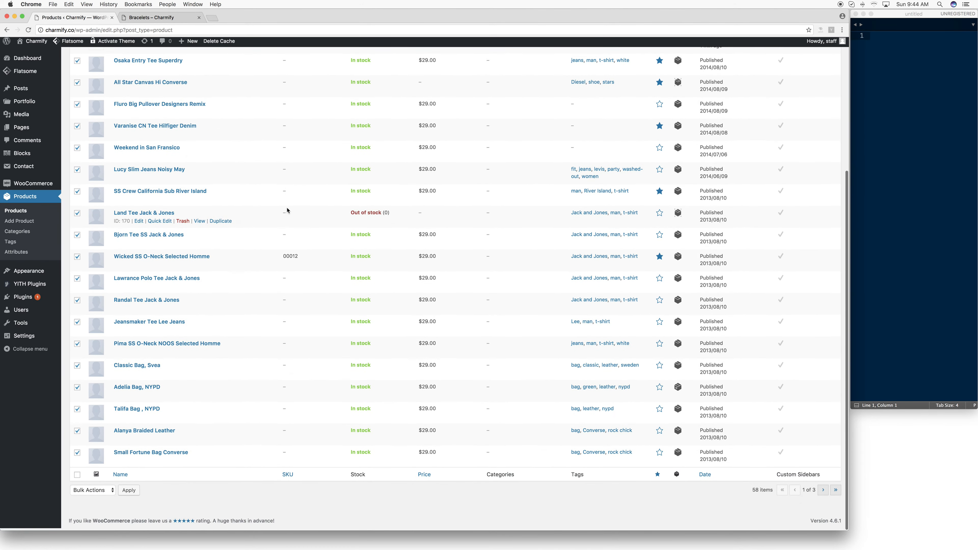
{"action": "scroll", "coordinate": [286, 211], "scroll_direction": "up", "scroll_amount": 10}
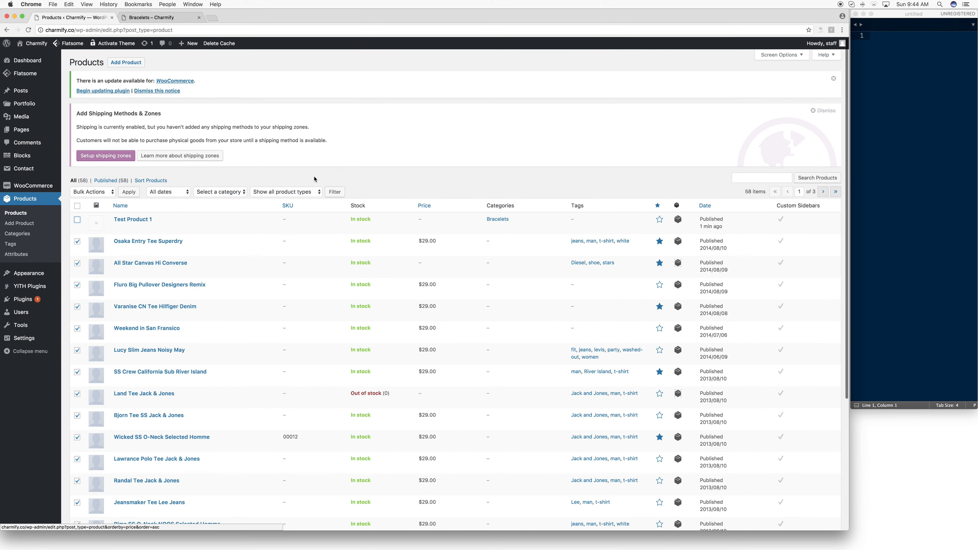
{"action": "left_click", "coordinate": [92, 192]}
{"action": "left_click", "coordinate": [93, 208]}
{"action": "left_click", "coordinate": [137, 195]}
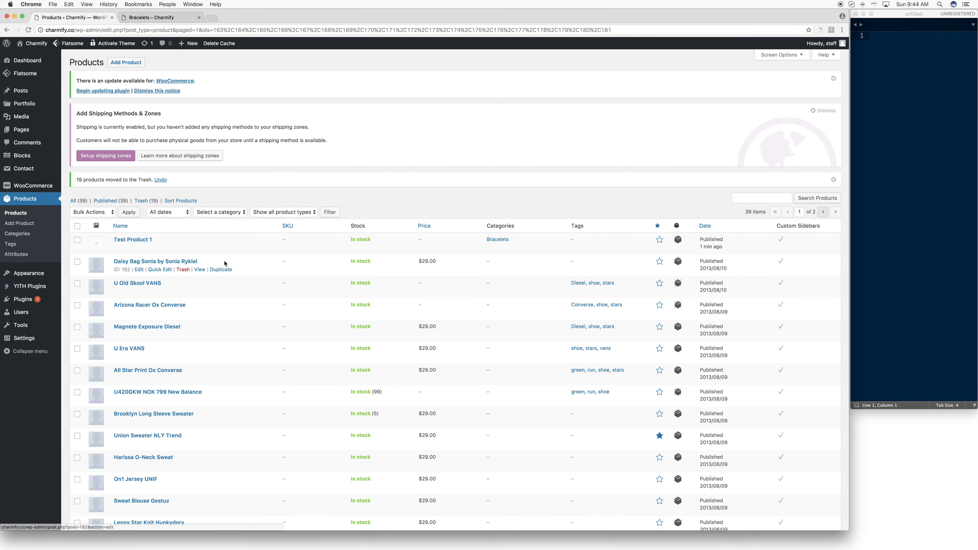
- Select all products on the second page of the product list and choose Move to Trash as the bulk action
{"action": "left_click", "coordinate": [823, 212]}
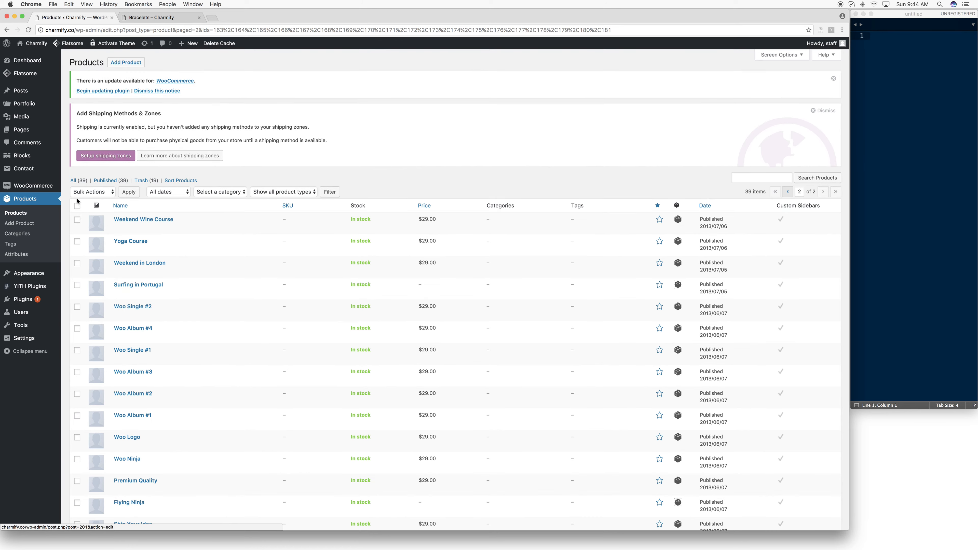
{"action": "left_click", "coordinate": [81, 193]}
{"action": "left_click", "coordinate": [76, 210]}
{"action": "left_click", "coordinate": [77, 206]}
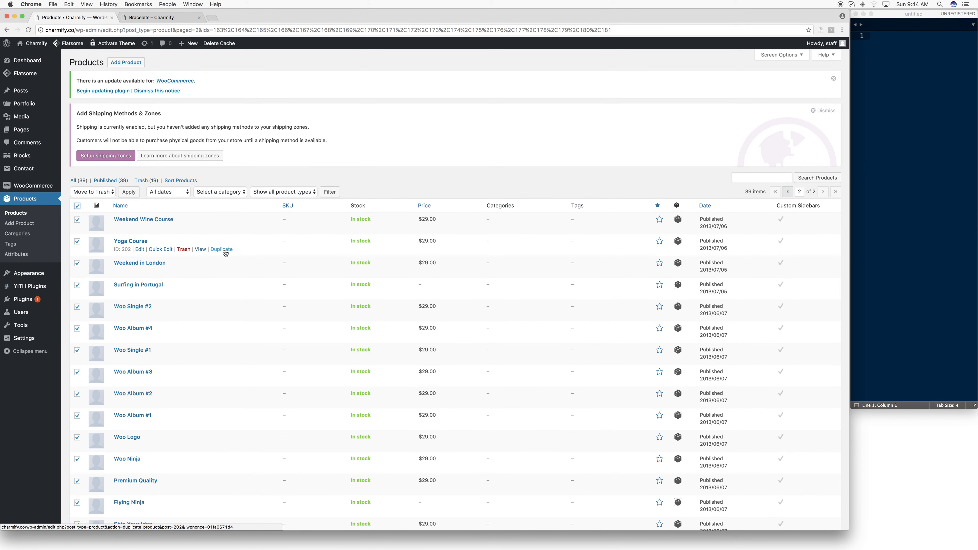
- Return to the live site's homepage and check its featured product sections
{"action": "left_click", "coordinate": [155, 17]}
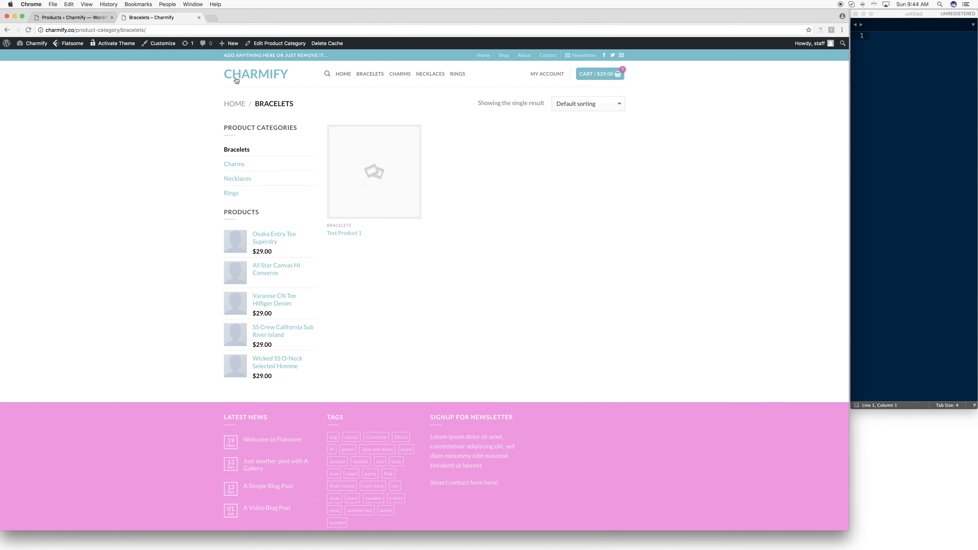
{"action": "left_click", "coordinate": [254, 84]}
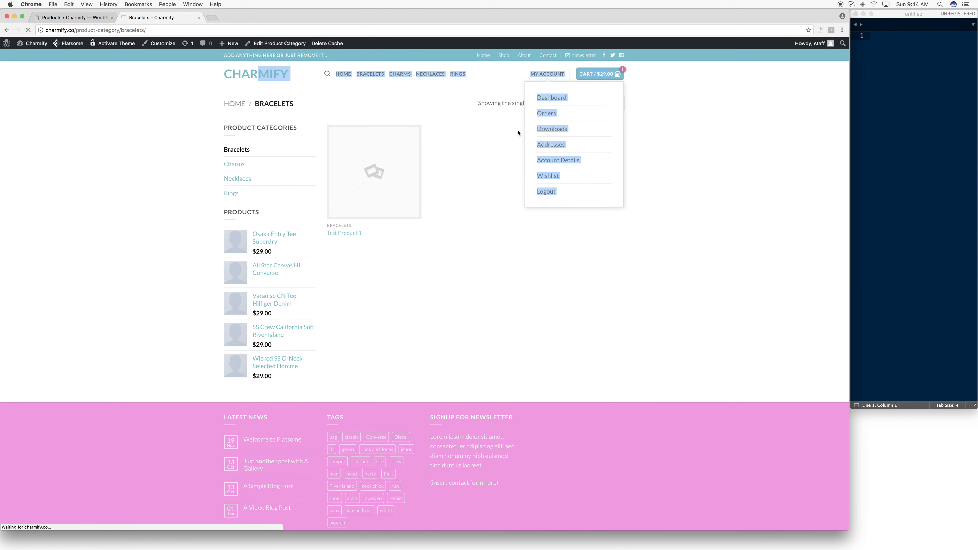
{"action": "scroll", "coordinate": [635, 166], "scroll_direction": "down", "scroll_amount": 2}
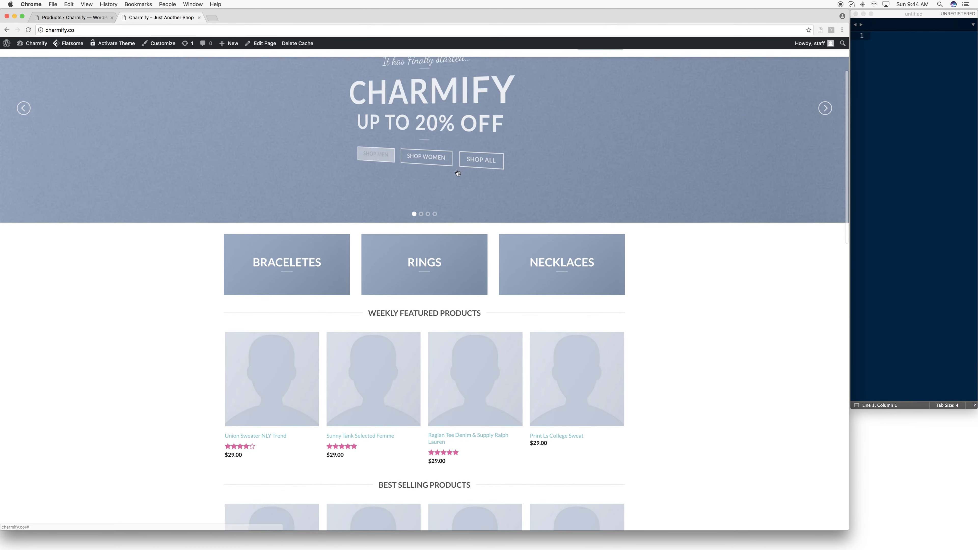
- Review the live homepage from the banner slider through the product, category and news sections to the footer
{"action": "scroll", "coordinate": [655, 199], "scroll_direction": "up", "scroll_amount": 3}
{"action": "scroll", "coordinate": [702, 277], "scroll_direction": "down", "scroll_amount": 6}
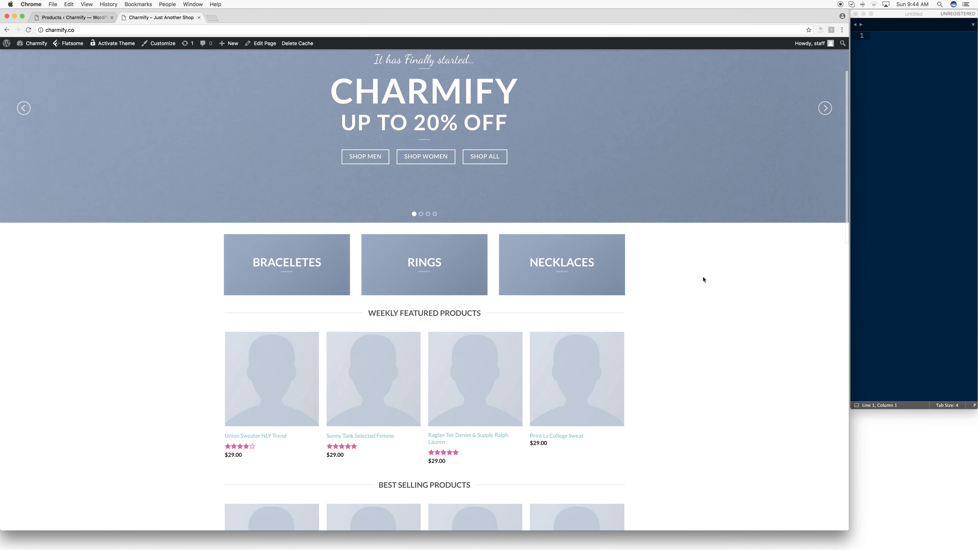
{"action": "scroll", "coordinate": [350, 193], "scroll_direction": "down", "scroll_amount": 10}
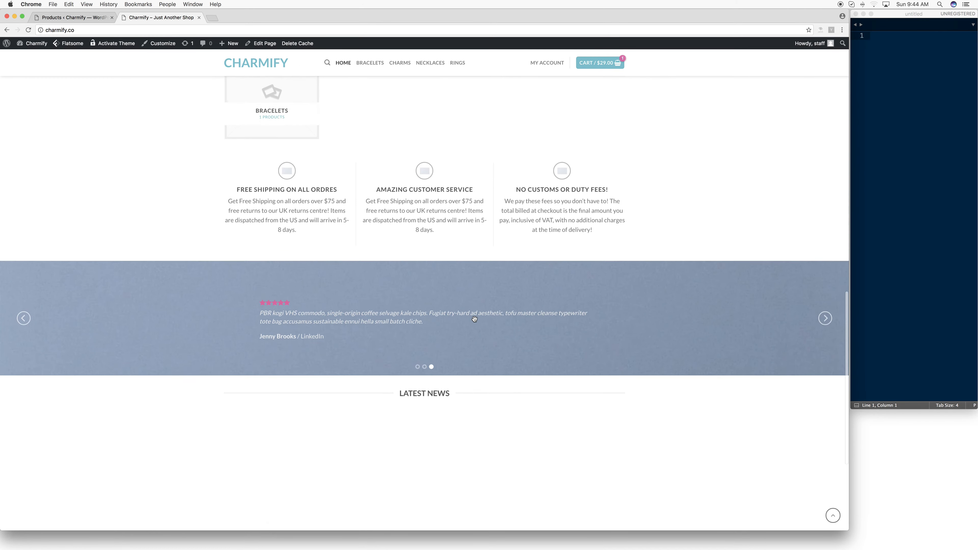
{"action": "scroll", "coordinate": [476, 319], "scroll_direction": "up", "scroll_amount": 1}
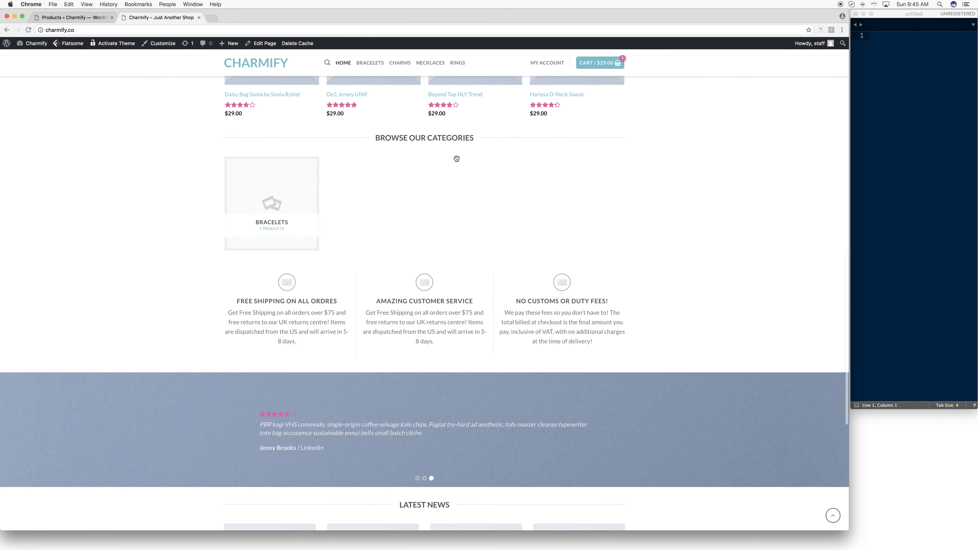
{"action": "scroll", "coordinate": [443, 191], "scroll_direction": "up", "scroll_amount": 2}
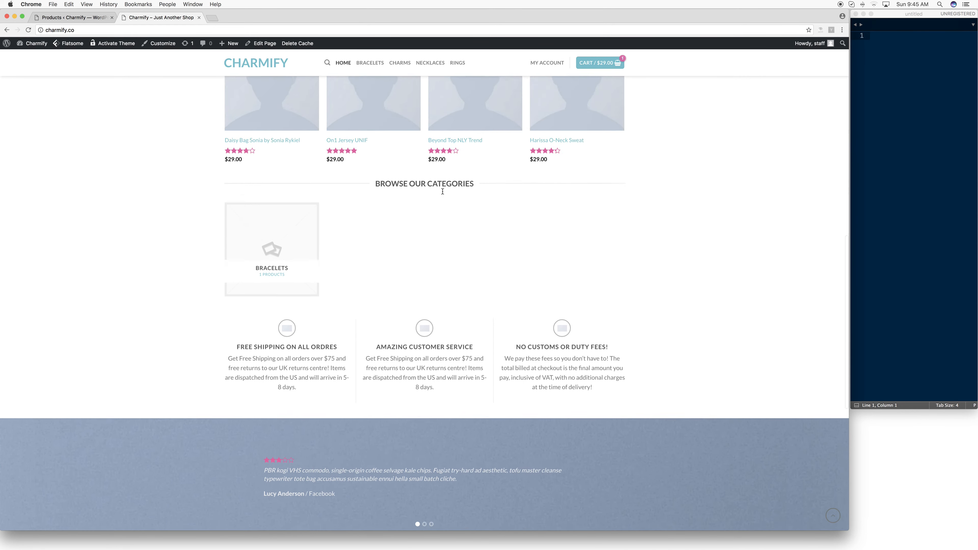
{"action": "scroll", "coordinate": [443, 191], "scroll_direction": "up", "scroll_amount": 8}
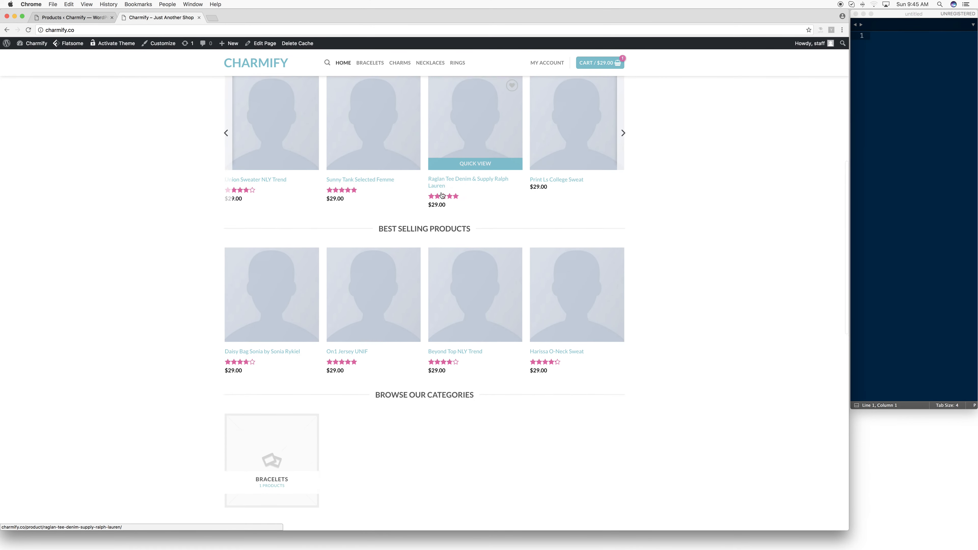
{"action": "scroll", "coordinate": [442, 196], "scroll_direction": "down", "scroll_amount": 15}
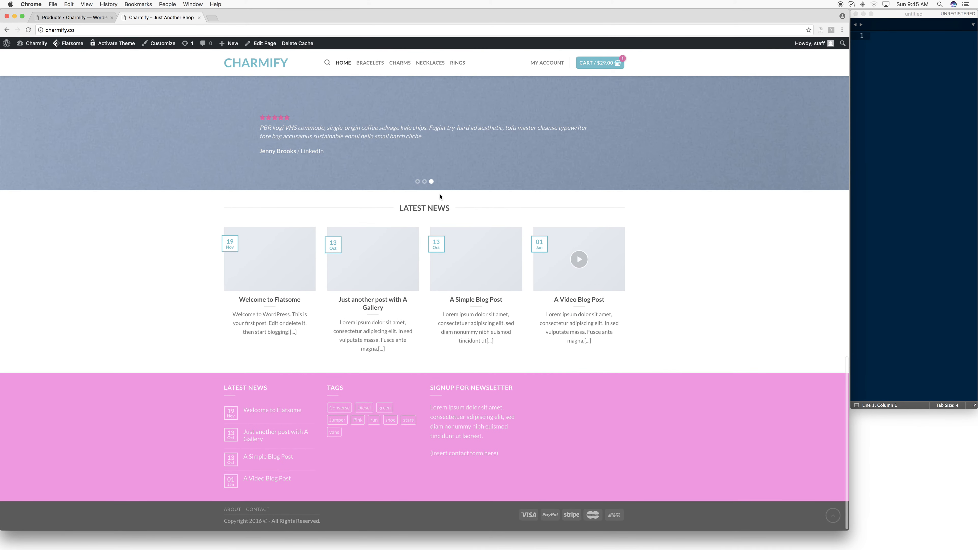
{"action": "scroll", "coordinate": [444, 216], "scroll_direction": "up", "scroll_amount": 1}
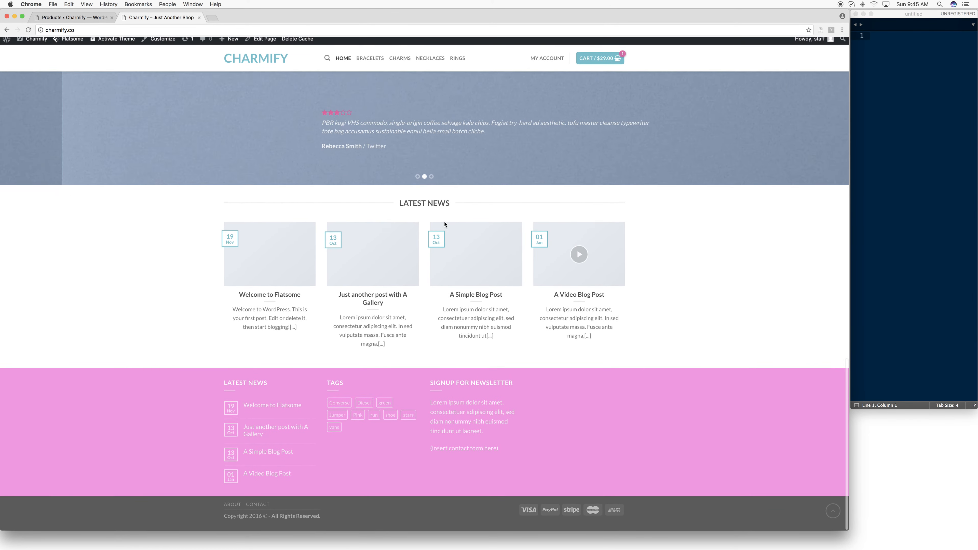
{"action": "scroll", "coordinate": [445, 224], "scroll_direction": "up", "scroll_amount": 20}
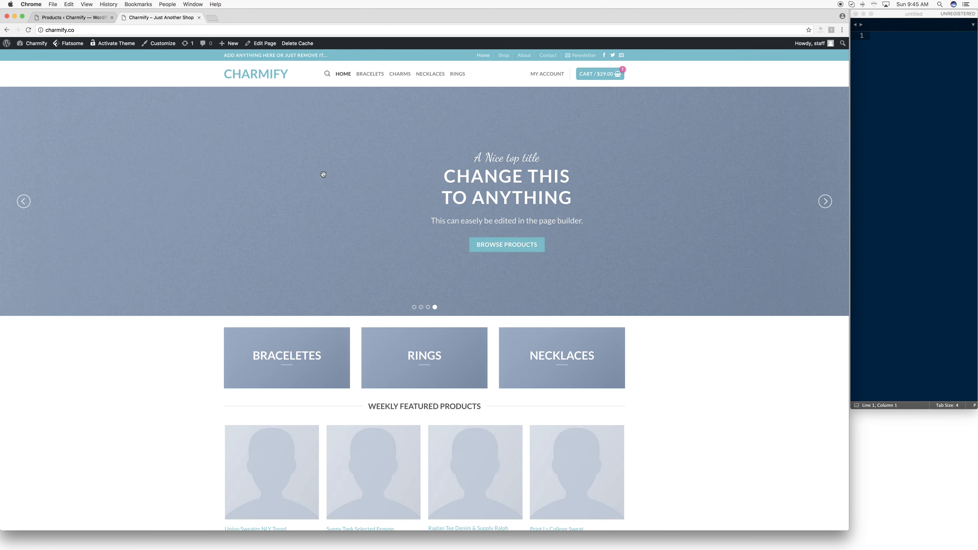
- Return to the WordPress admin and open the Logo & Site Identity settings in the Flatsome theme's header options
{"action": "left_click", "coordinate": [89, 18]}
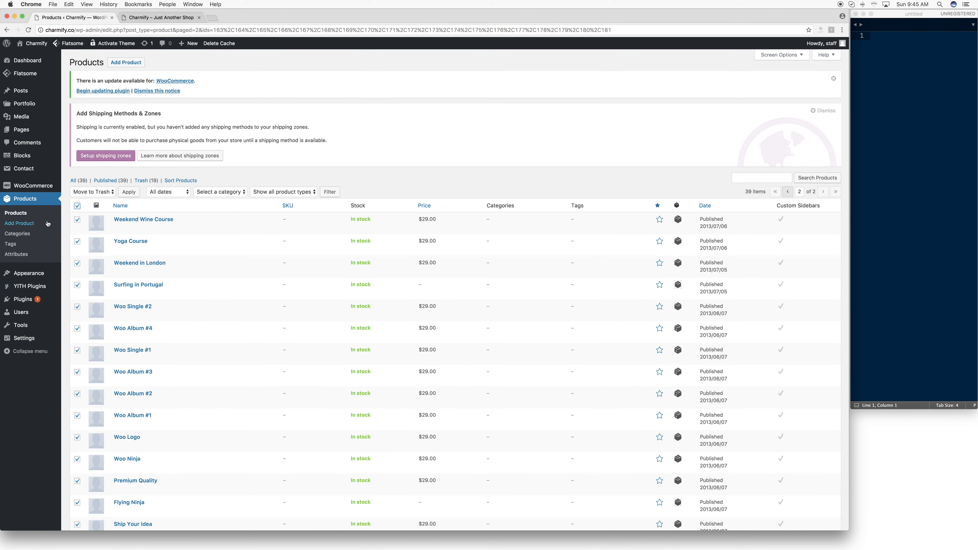
{"action": "left_click", "coordinate": [172, 22]}
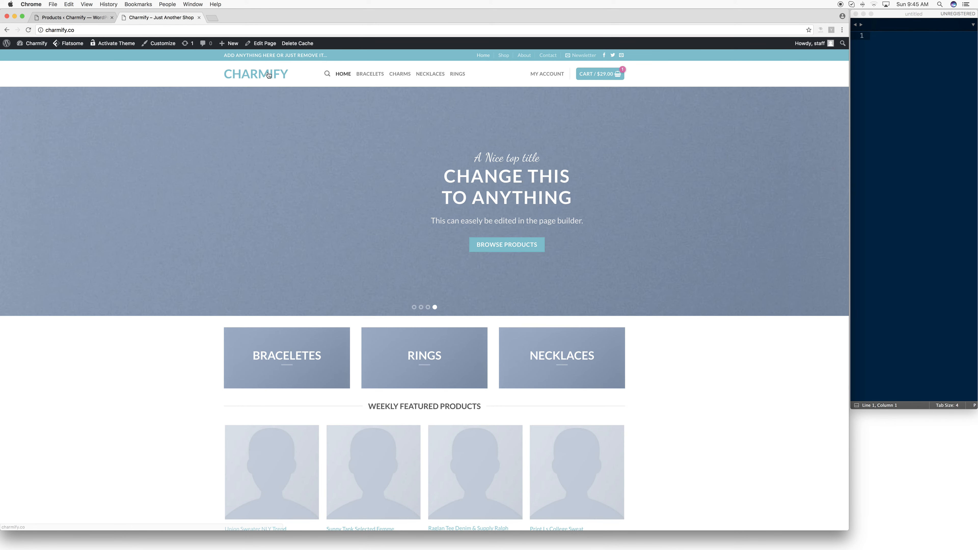
{"action": "left_click", "coordinate": [54, 17]}
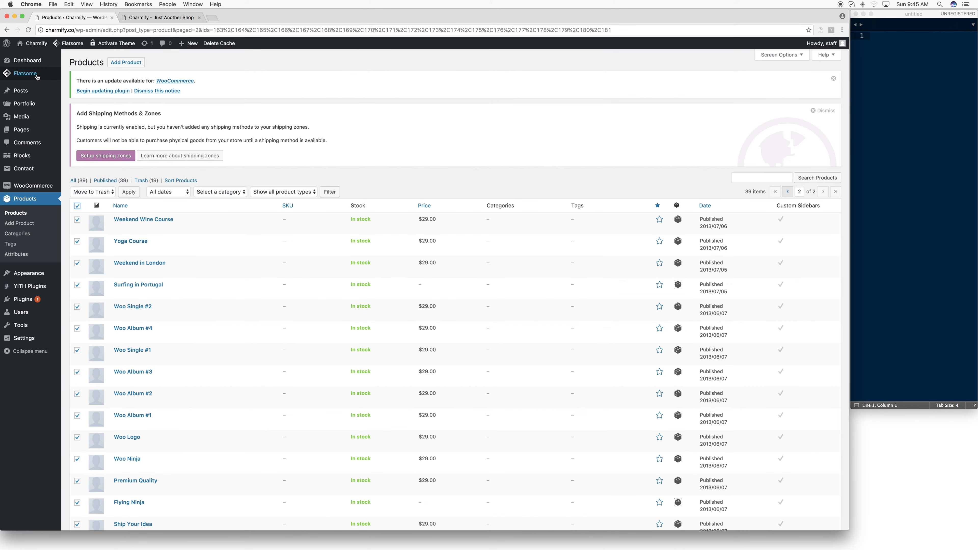
{"action": "left_click", "coordinate": [28, 76]}
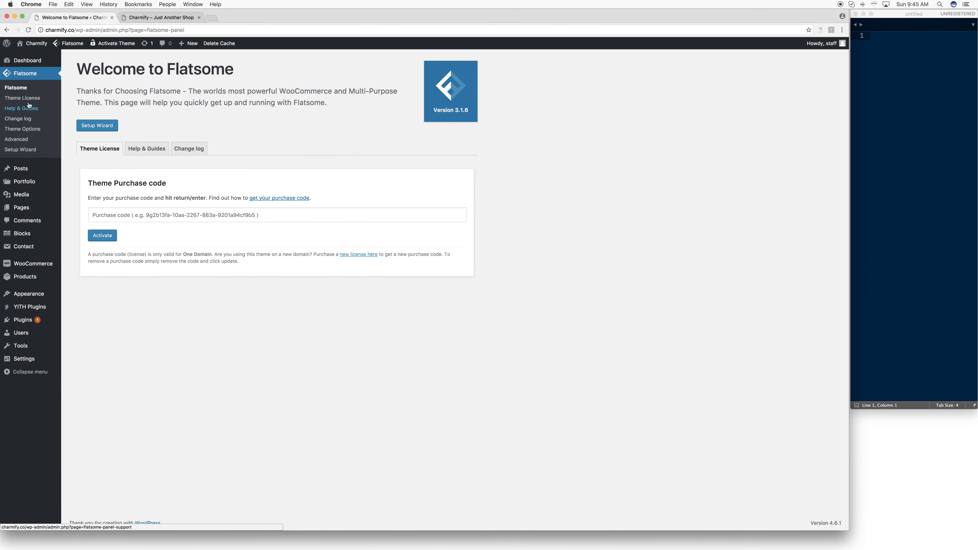
{"action": "left_click", "coordinate": [22, 130]}
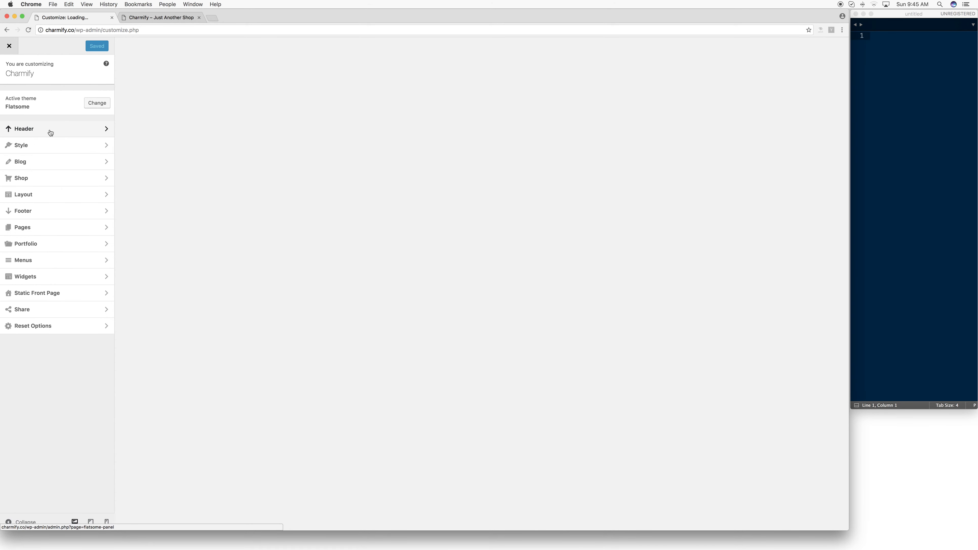
{"action": "left_click", "coordinate": [51, 132]}
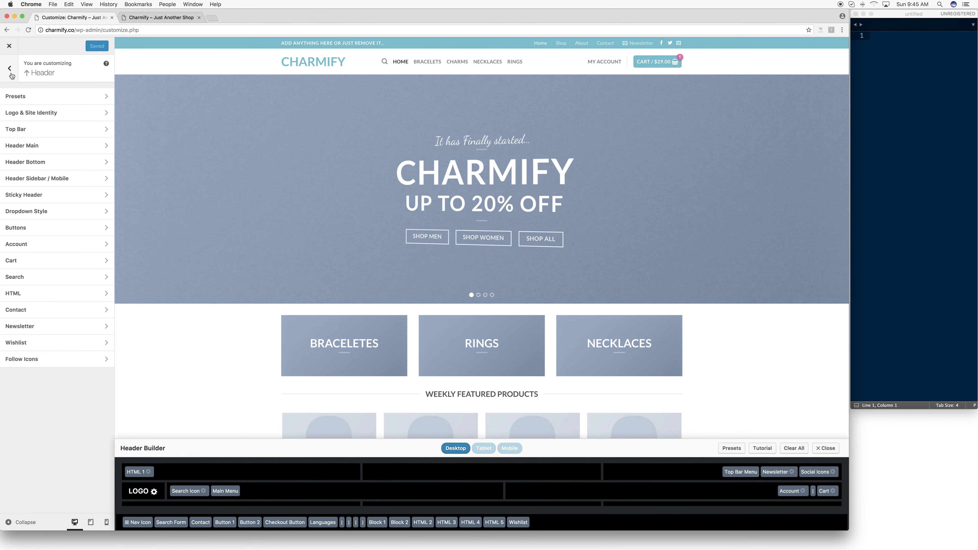
{"action": "left_click", "coordinate": [36, 113]}
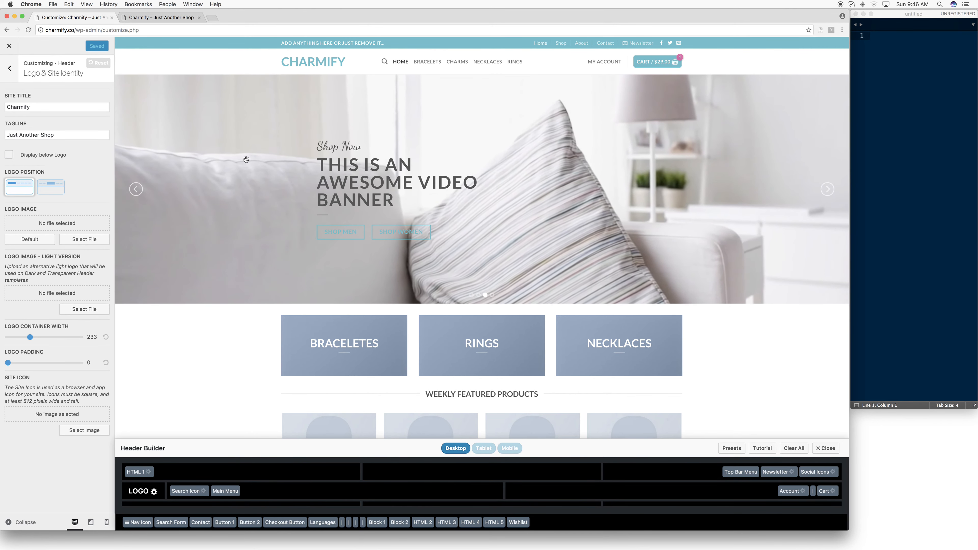
- Inspect the CHARMIFY header logo in the homepage preview and check its computed dimensions in the developer tools
{"action": "scroll", "coordinate": [261, 266], "scroll_direction": "down", "scroll_amount": 10}
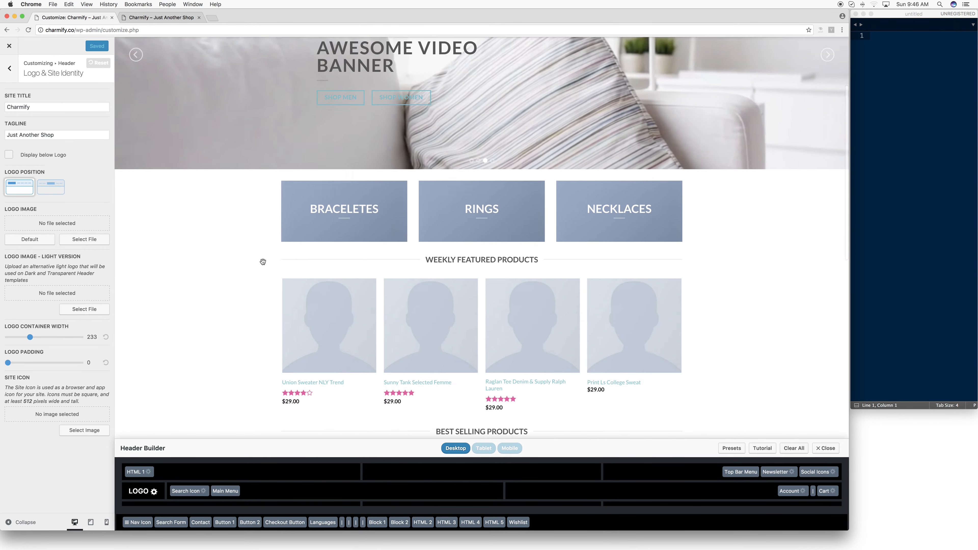
{"action": "scroll", "coordinate": [261, 266], "scroll_direction": "down", "scroll_amount": 10}
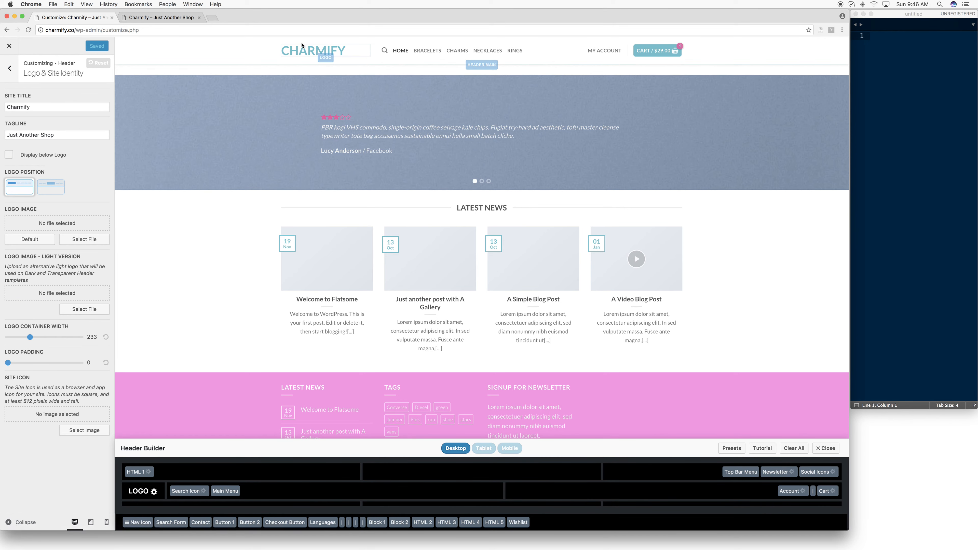
{"action": "right_click", "coordinate": [296, 49]}
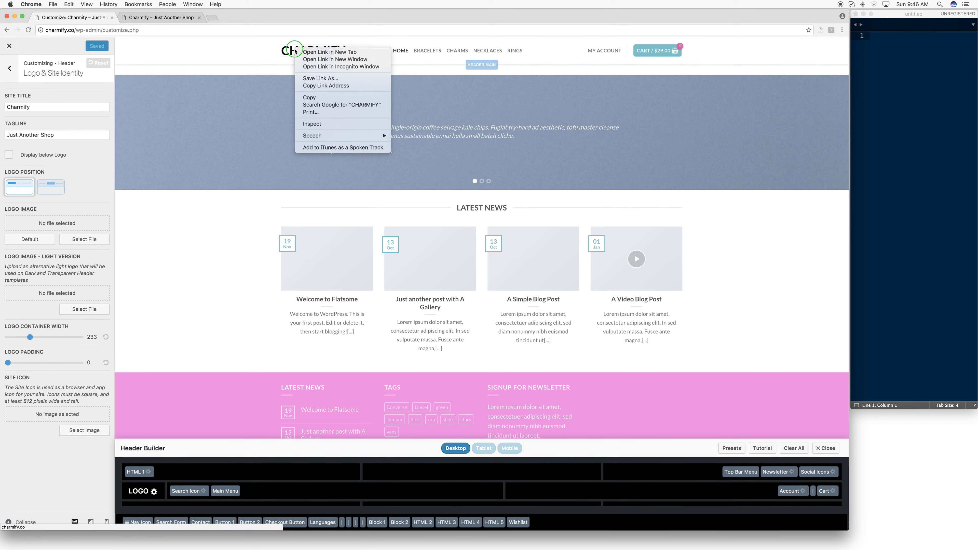
{"action": "left_click", "coordinate": [312, 124]}
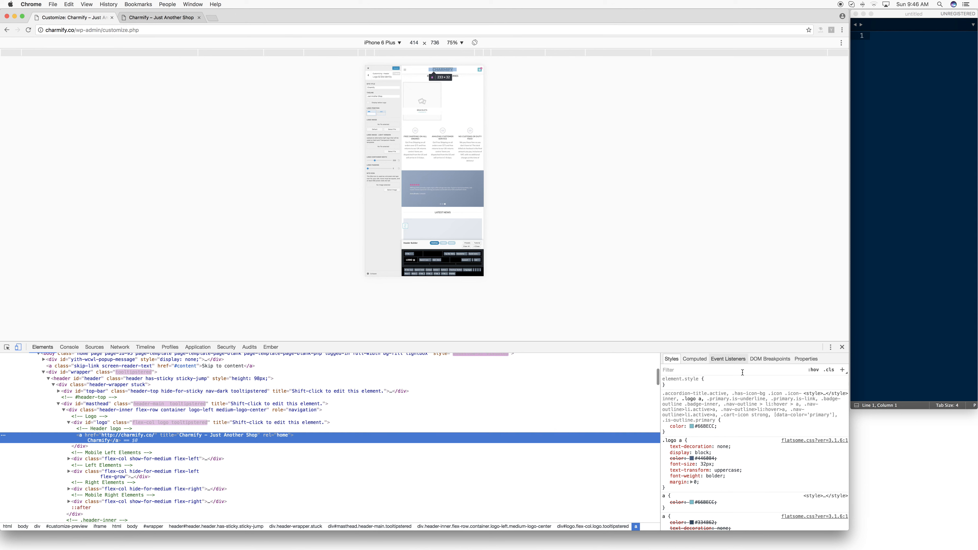
{"action": "left_click", "coordinate": [695, 358]}
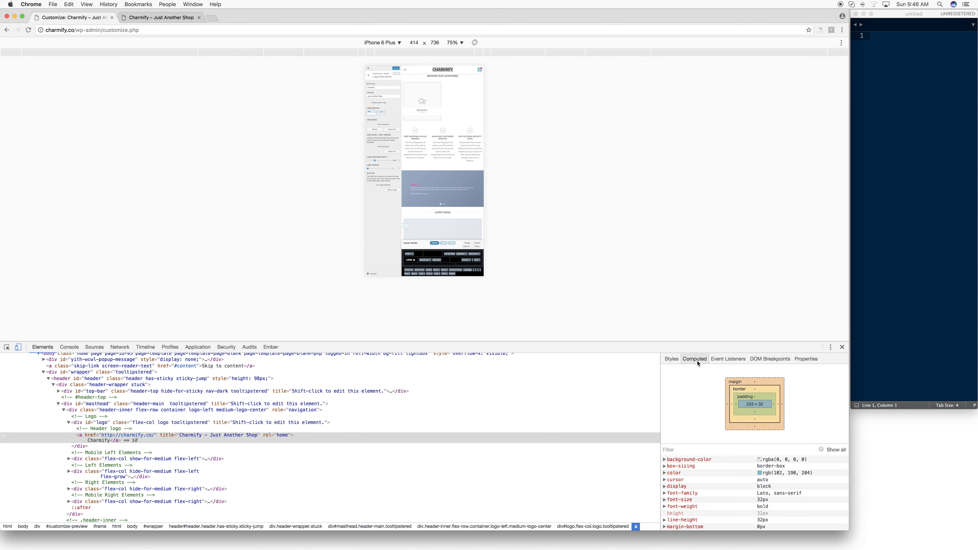
{"action": "left_click", "coordinate": [842, 348]}
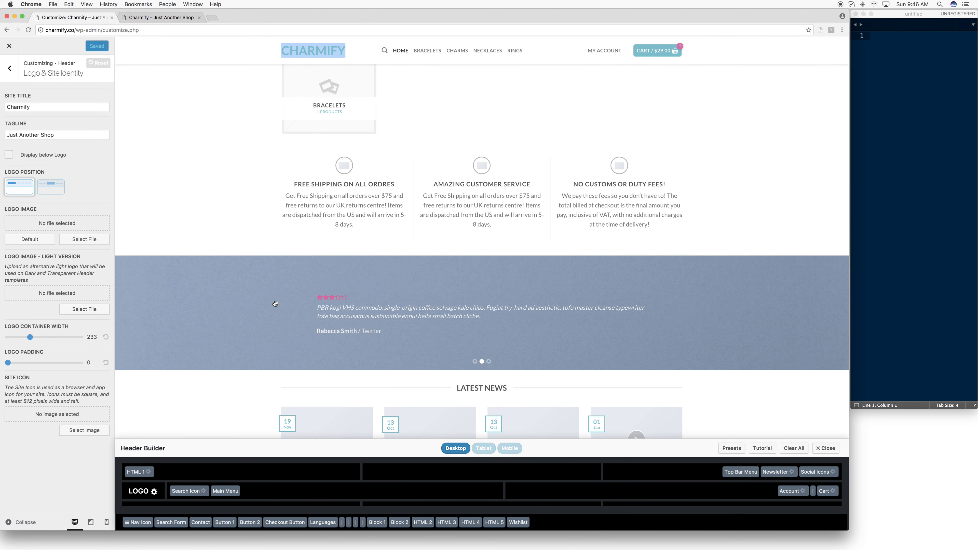
- Switch to Photoshop and crop the Untitled-1 document tightly around the CHARMIFY text
{"action": "mouse_move", "coordinate": [414, 524]}
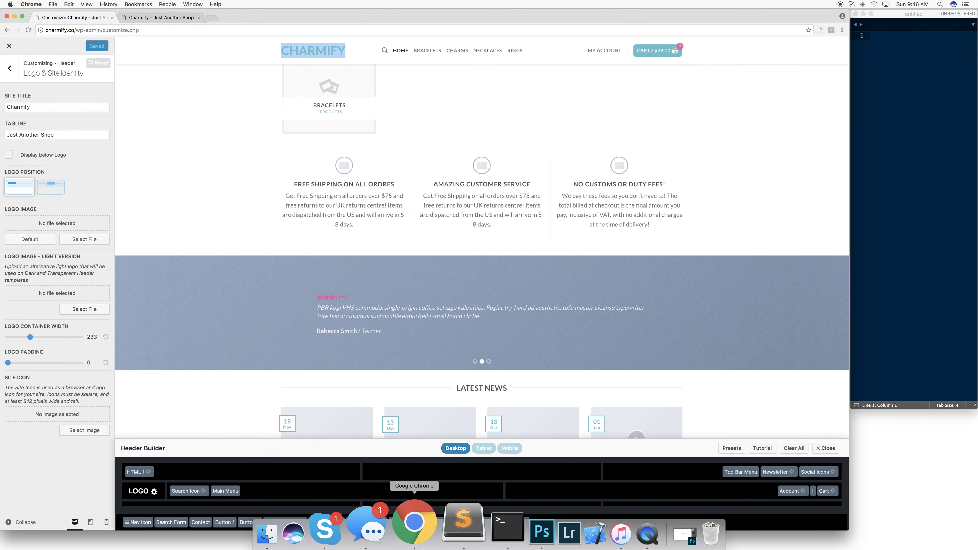
{"action": "left_click", "coordinate": [516, 530]}
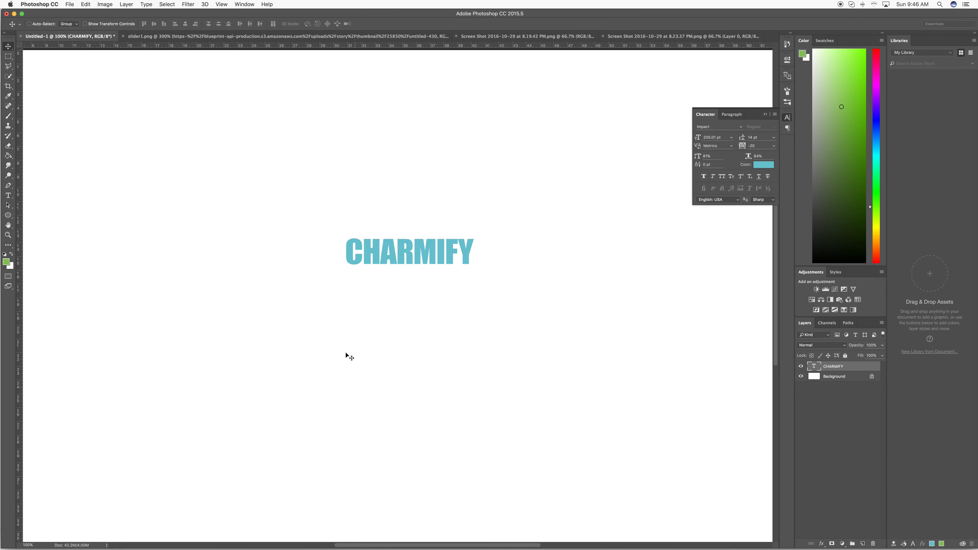
{"action": "left_click", "coordinate": [8, 56]}
{"action": "left_click_drag", "start_coordinate": [343, 237], "coordinate": [475, 266]}
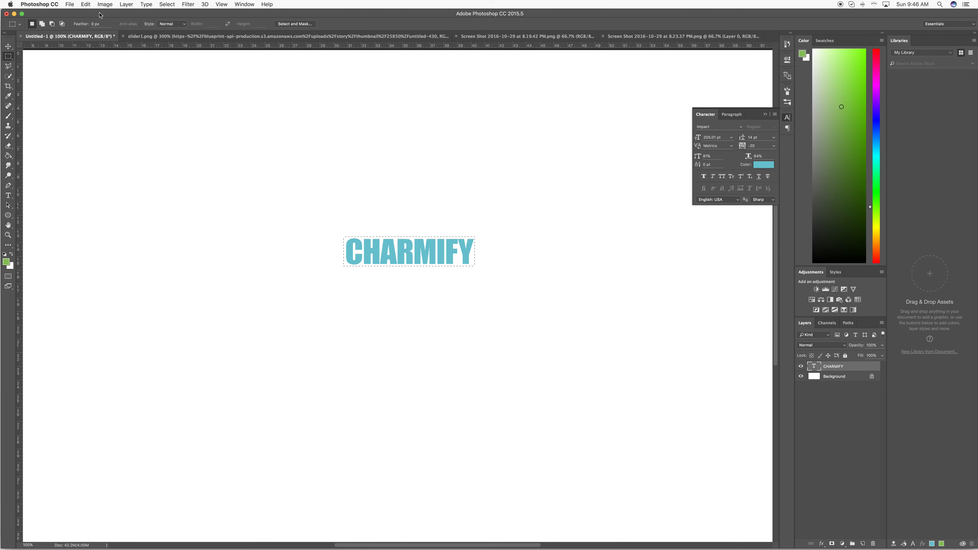
{"action": "left_click", "coordinate": [105, 4]}
{"action": "left_click", "coordinate": [108, 85]}
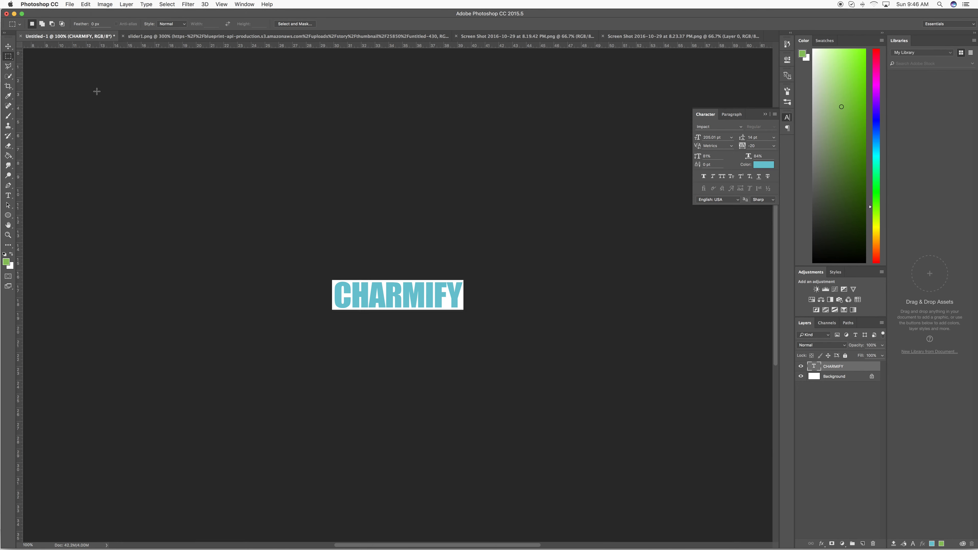
- Hide the Background layer and resize the logo image proportionally to a height of 60 pixels
{"action": "left_click", "coordinate": [801, 374]}
{"action": "left_click", "coordinate": [105, 5]}
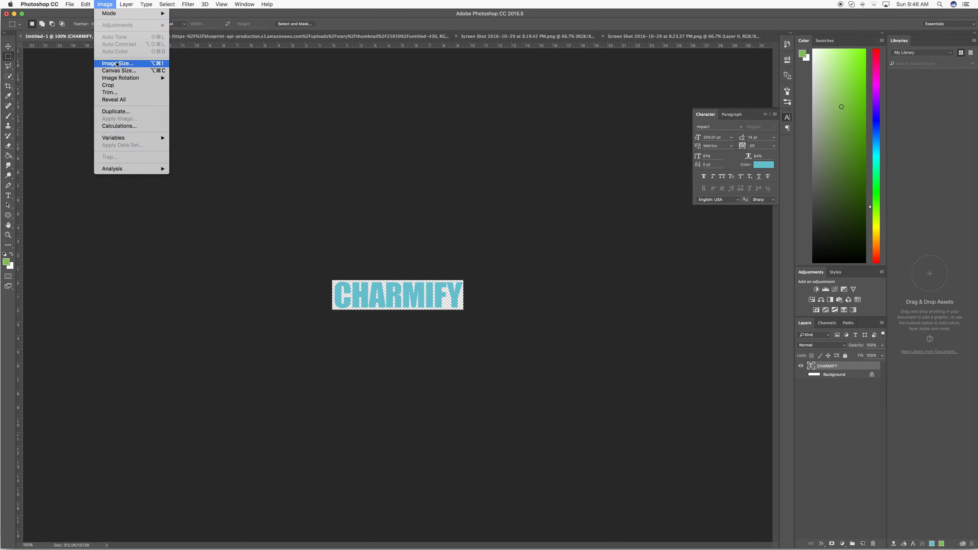
{"action": "left_click", "coordinate": [110, 63]}
{"action": "left_click", "coordinate": [539, 264]}
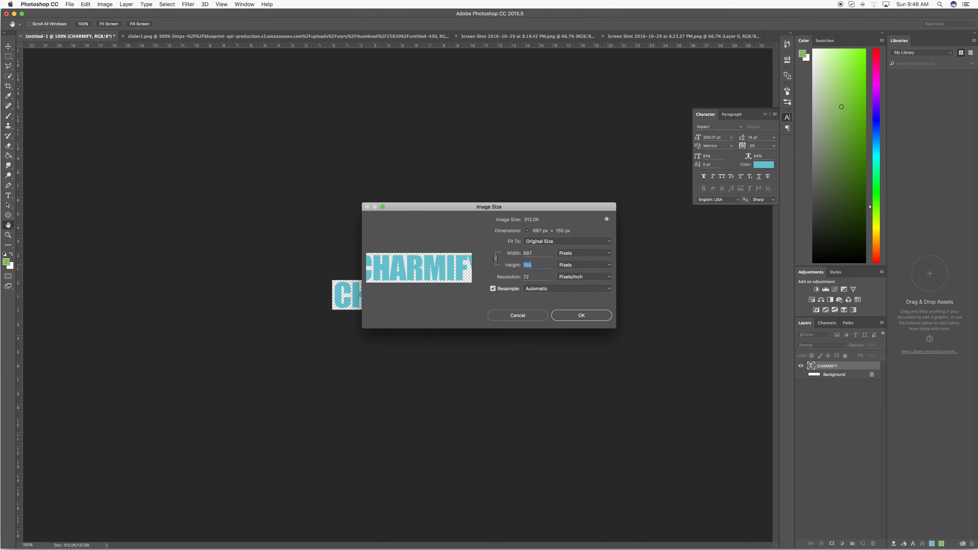
{"action": "type", "text": "60"}
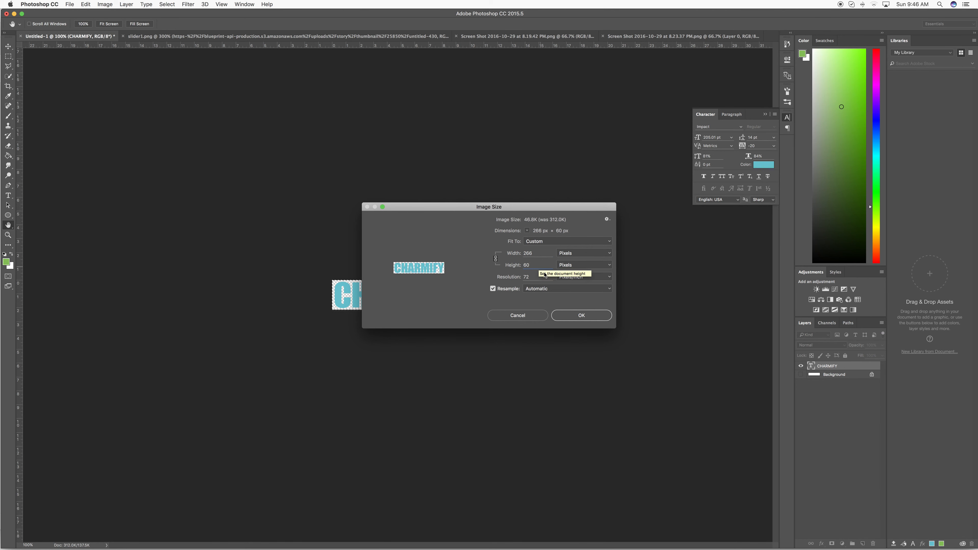
{"action": "left_click", "coordinate": [580, 316]}
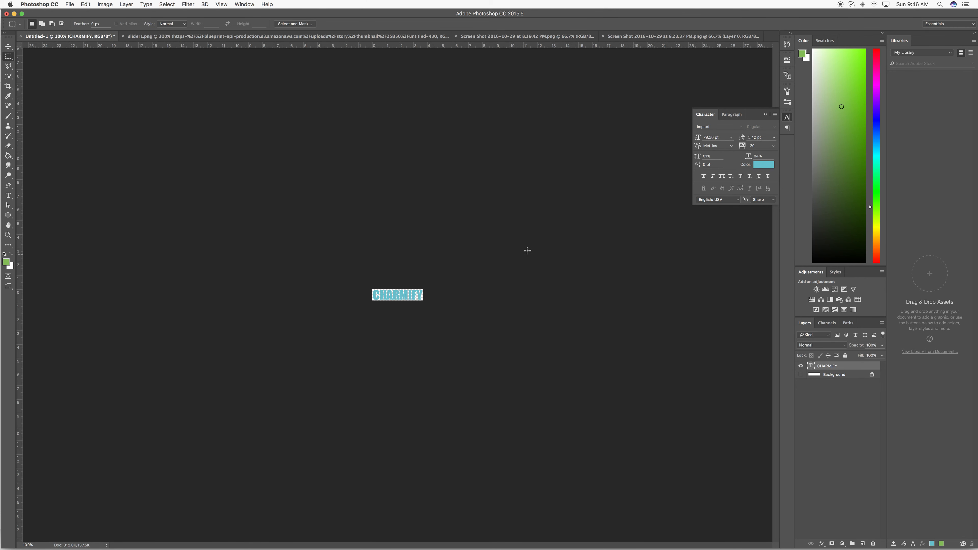
- Save the logo to the Desktop as the PNG file logo-1.png and return to the theme customizer in Chrome
{"action": "left_click", "coordinate": [70, 5]}
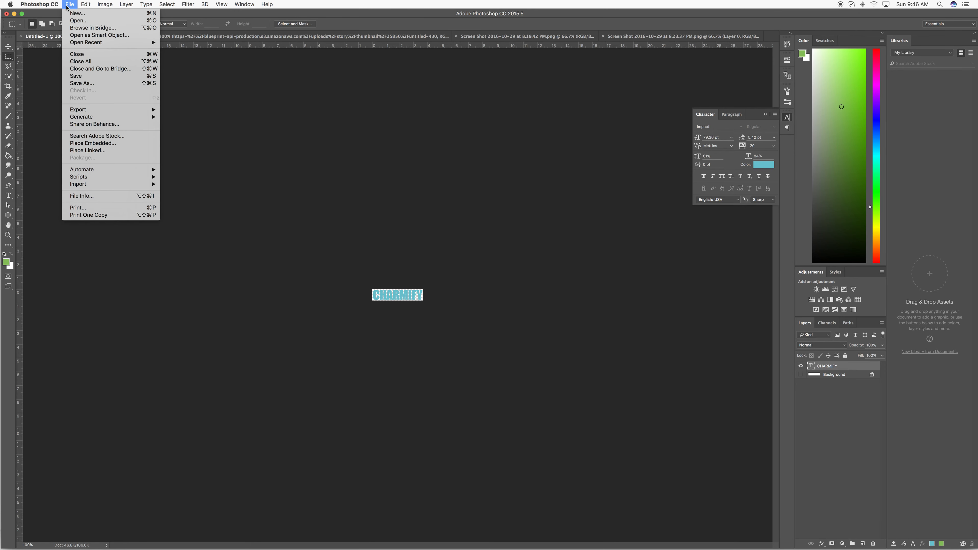
{"action": "left_click", "coordinate": [89, 87]}
{"action": "left_click", "coordinate": [498, 398]}
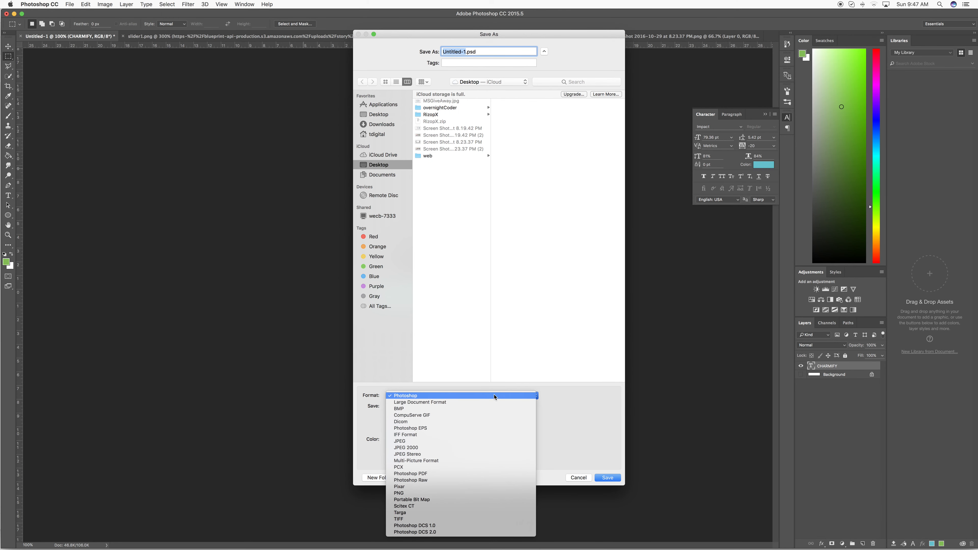
{"action": "left_click", "coordinate": [409, 493]}
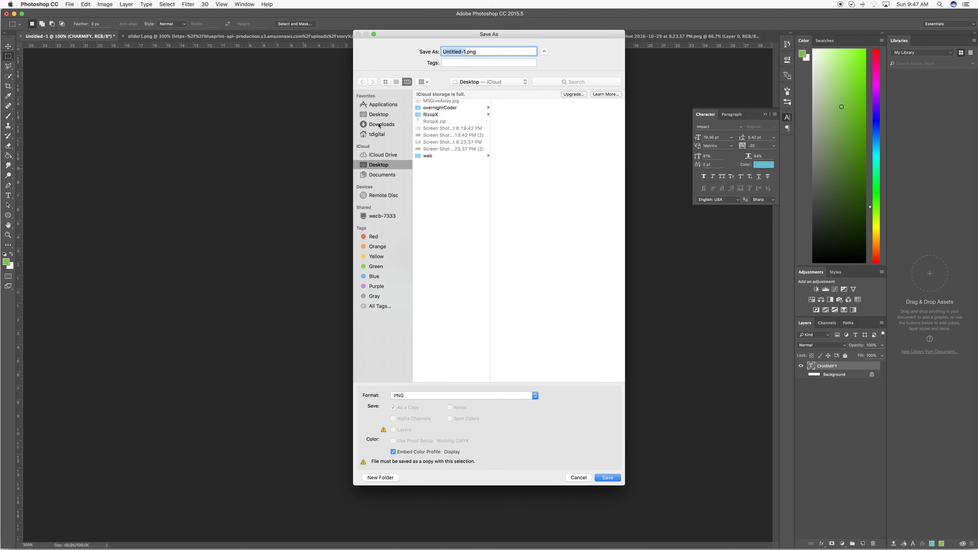
{"action": "left_click", "coordinate": [378, 115]}
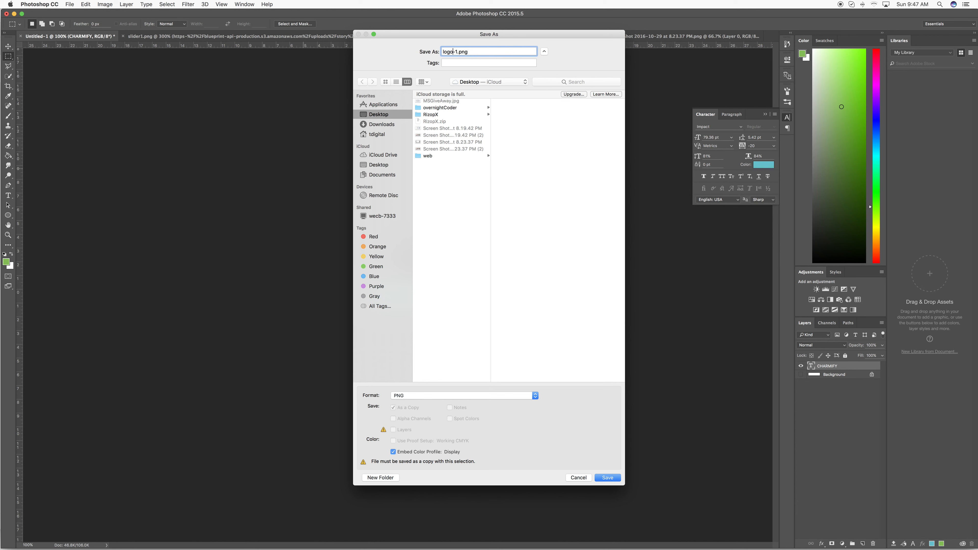
{"action": "left_click", "coordinate": [603, 479]}
{"action": "left_click", "coordinate": [514, 186]}
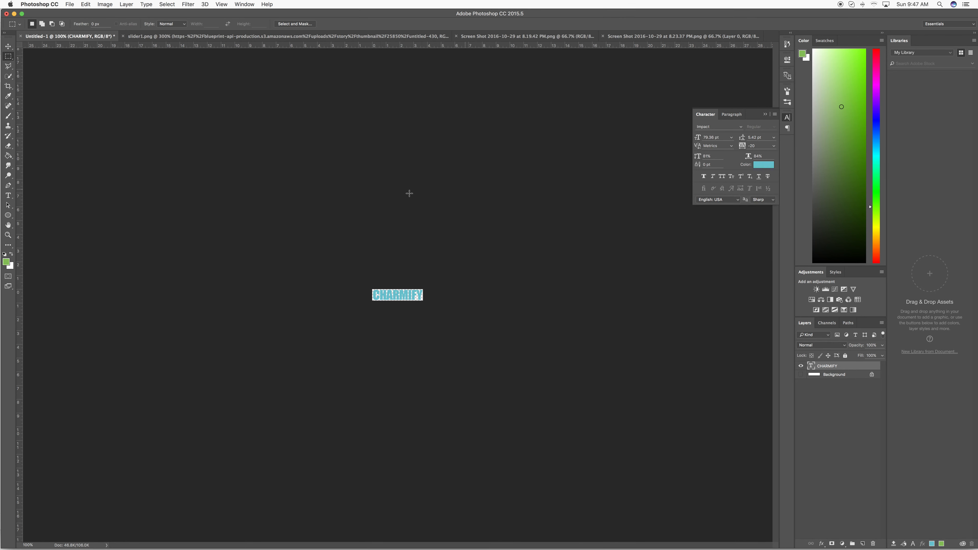
{"action": "left_click", "coordinate": [15, 15]}
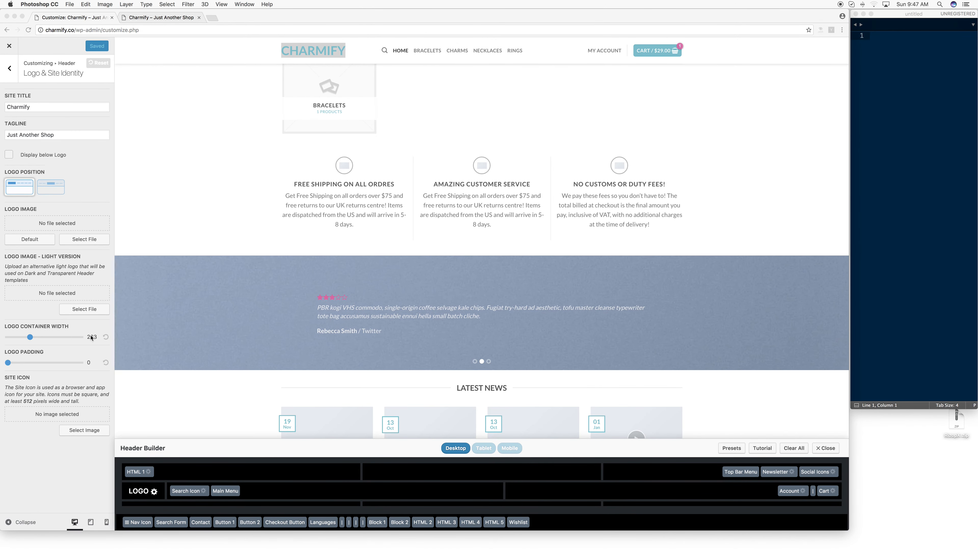
- Set the logo container width to 268 and upload logo-1.png from the Desktop as the header's logo image
{"action": "left_click", "coordinate": [30, 337]}
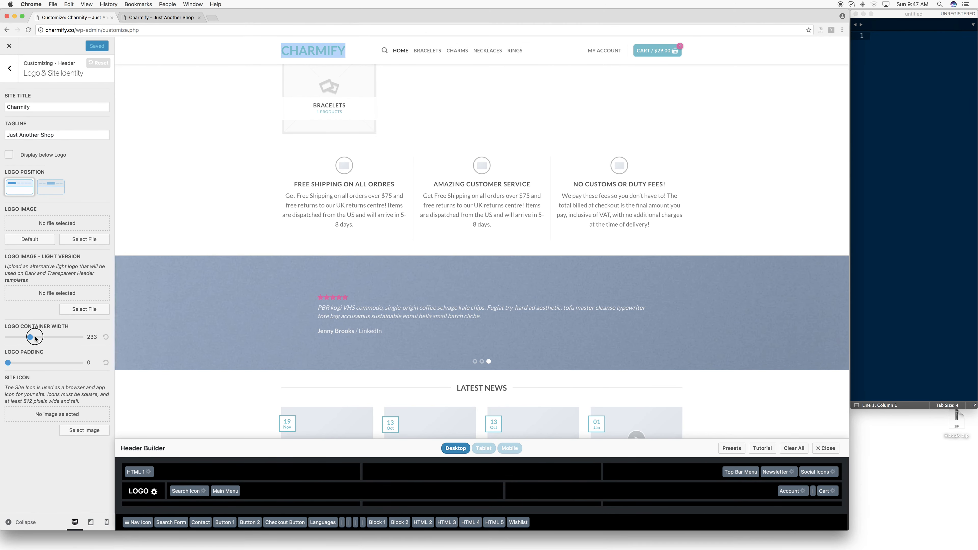
{"action": "left_click_drag", "start_coordinate": [36, 338], "coordinate": [34, 339]}
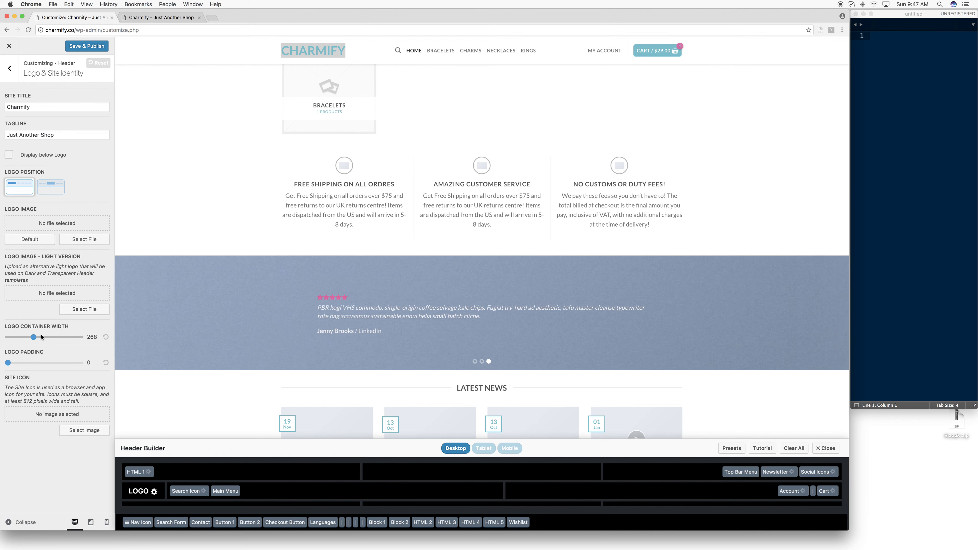
{"action": "left_click", "coordinate": [82, 240]}
{"action": "left_click", "coordinate": [38, 75]}
{"action": "left_click", "coordinate": [424, 245]}
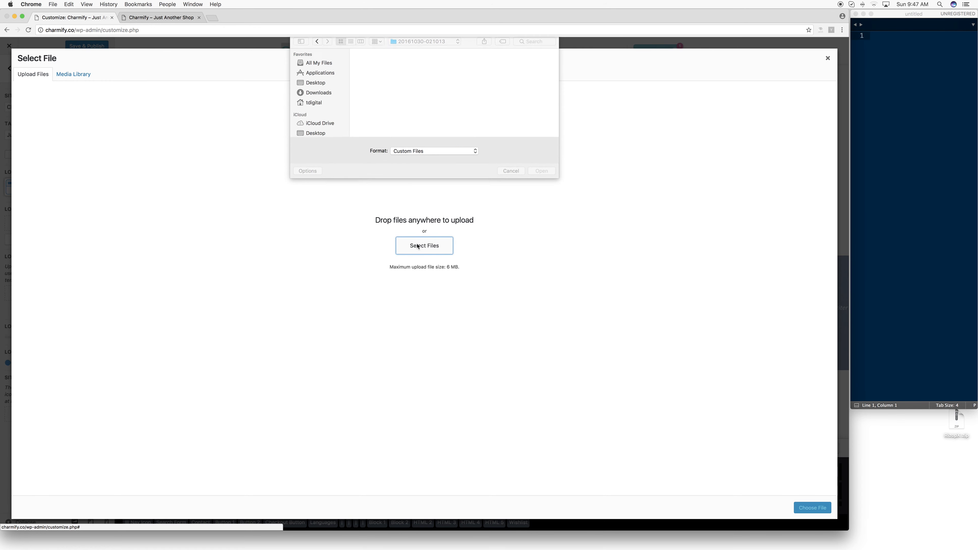
{"action": "left_click", "coordinate": [315, 85]}
{"action": "double_click", "coordinate": [370, 77]}
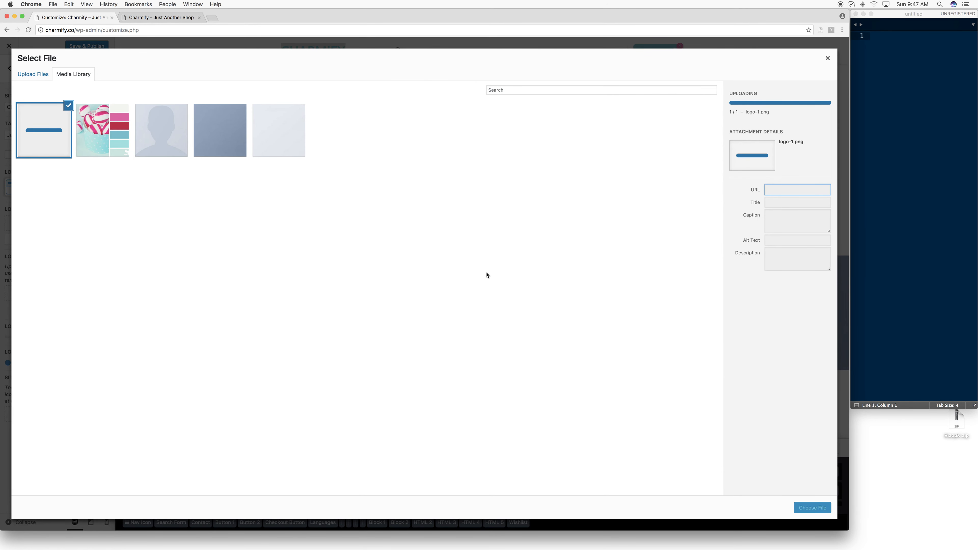
{"action": "left_click", "coordinate": [814, 509]}
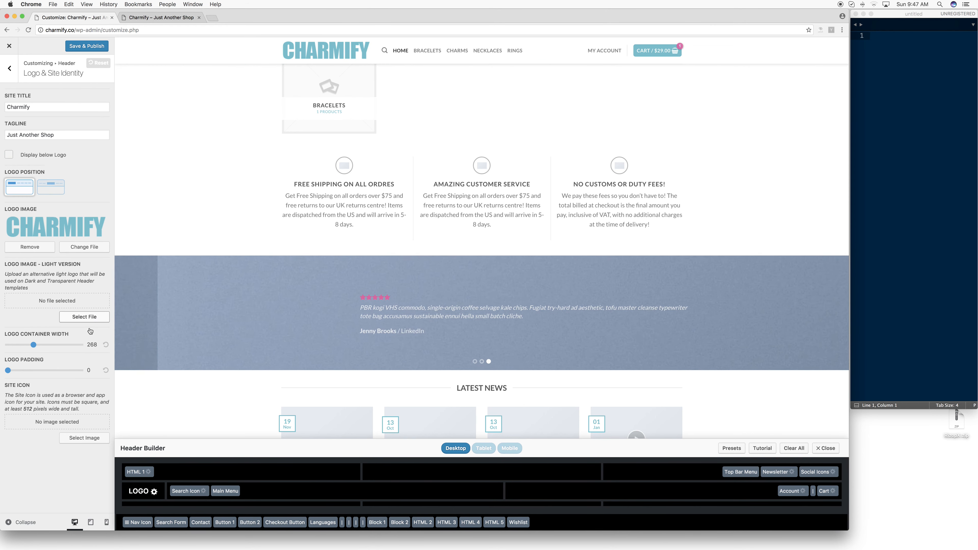
- Set the logo container width to 250, keep the logo padding at 0, and publish the header changes
{"action": "left_click_drag", "start_coordinate": [33, 347], "coordinate": [31, 348]}
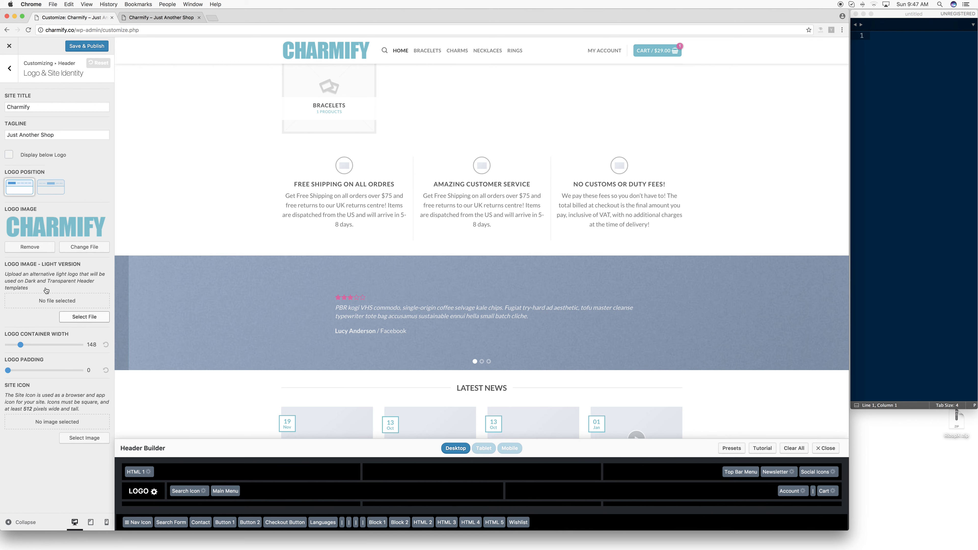
{"action": "mouse_move", "coordinate": [14, 371]}
{"action": "left_mouse_down"}
{"action": "mouse_move", "coordinate": [35, 371]}
{"action": "mouse_move", "coordinate": [8, 372]}
{"action": "left_mouse_up"}
{"action": "left_click_drag", "start_coordinate": [23, 345], "coordinate": [33, 345]}
{"action": "left_click", "coordinate": [95, 47]}
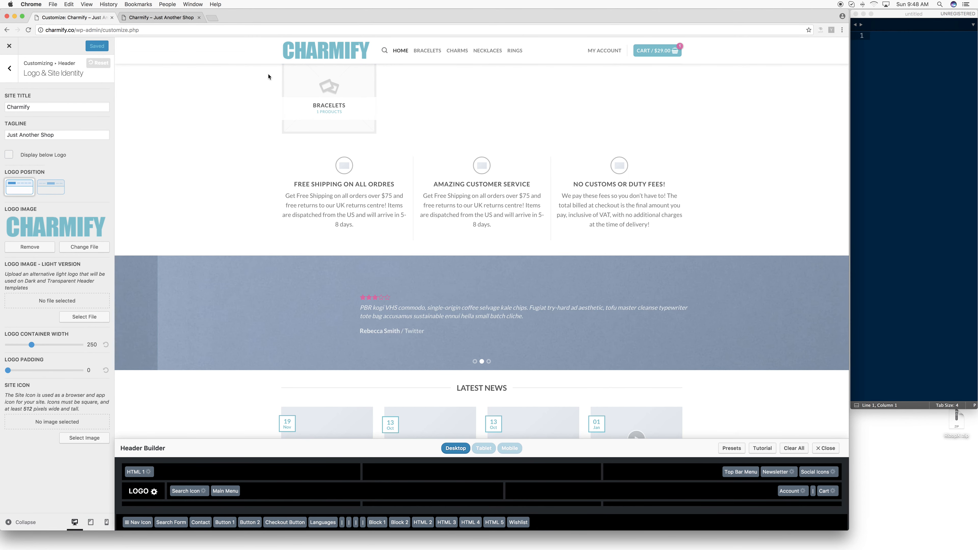
- Try the centred logo position and switch back to the left-aligned layout
{"action": "left_click", "coordinate": [48, 189]}
{"action": "left_click", "coordinate": [20, 191]}
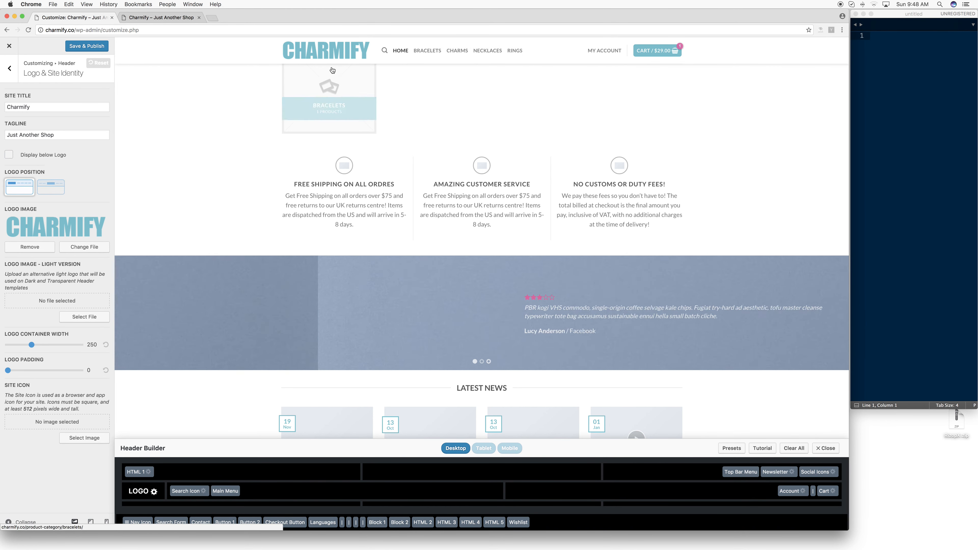
- Close the Header Builder and leave the theme customizer without saving again
{"action": "left_click", "coordinate": [9, 68]}
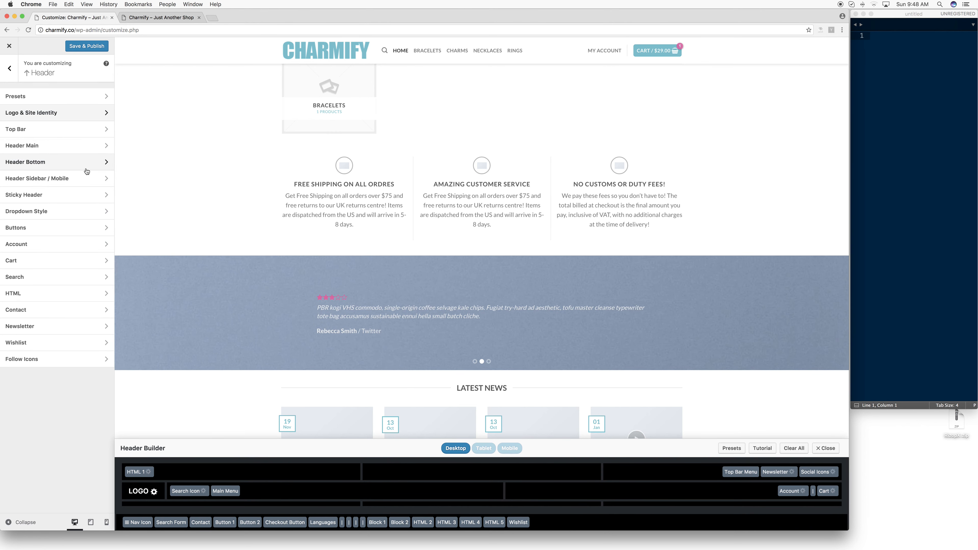
{"action": "left_click", "coordinate": [824, 449]}
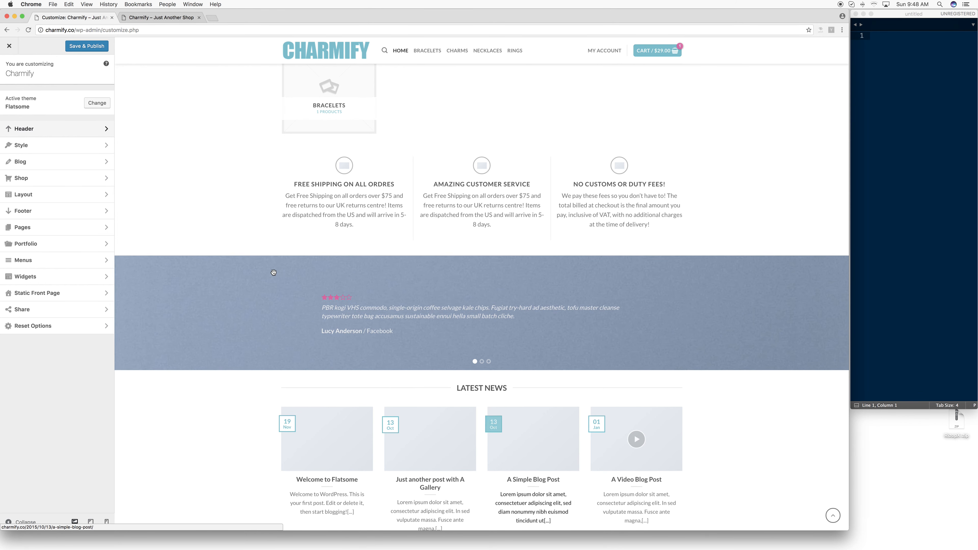
{"action": "scroll", "coordinate": [272, 274], "scroll_direction": "up", "scroll_amount": 15}
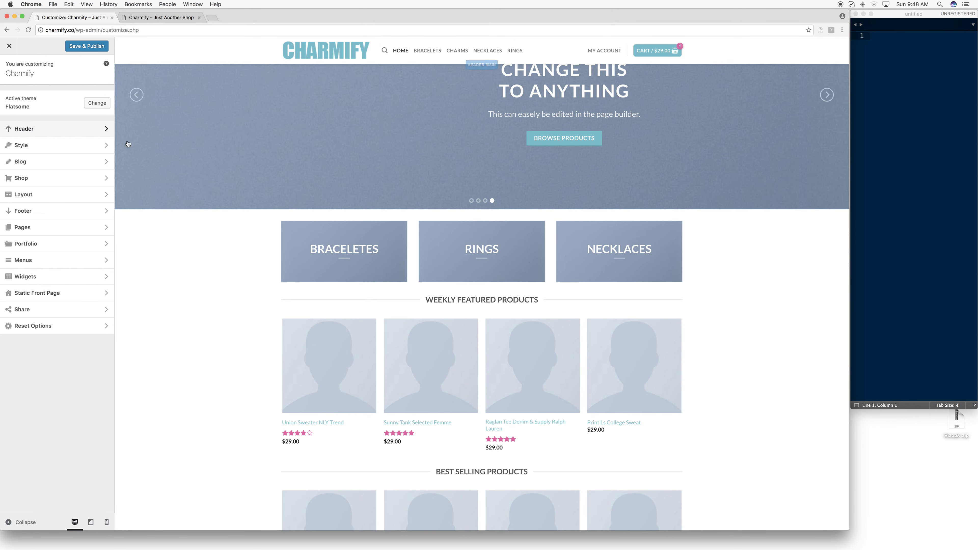
{"action": "left_click", "coordinate": [9, 45]}
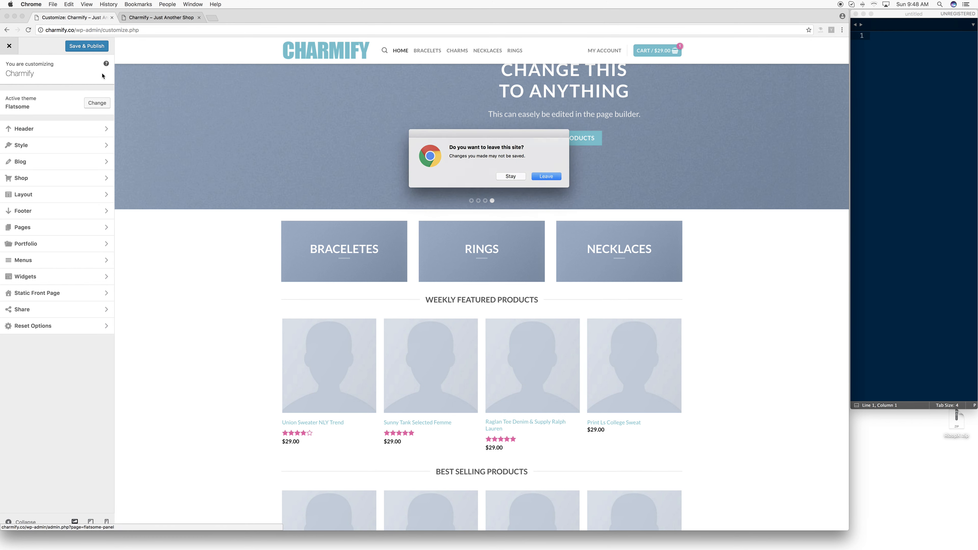
{"action": "left_click", "coordinate": [546, 176]}
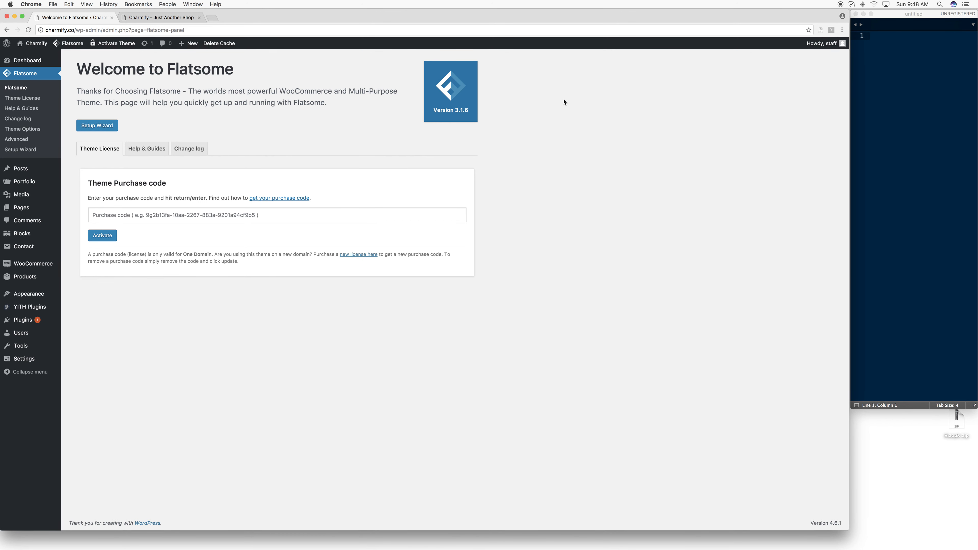
- Check the new header logo on the storefront's About page and follow the logo back to the homepage
{"action": "left_click", "coordinate": [161, 17]}
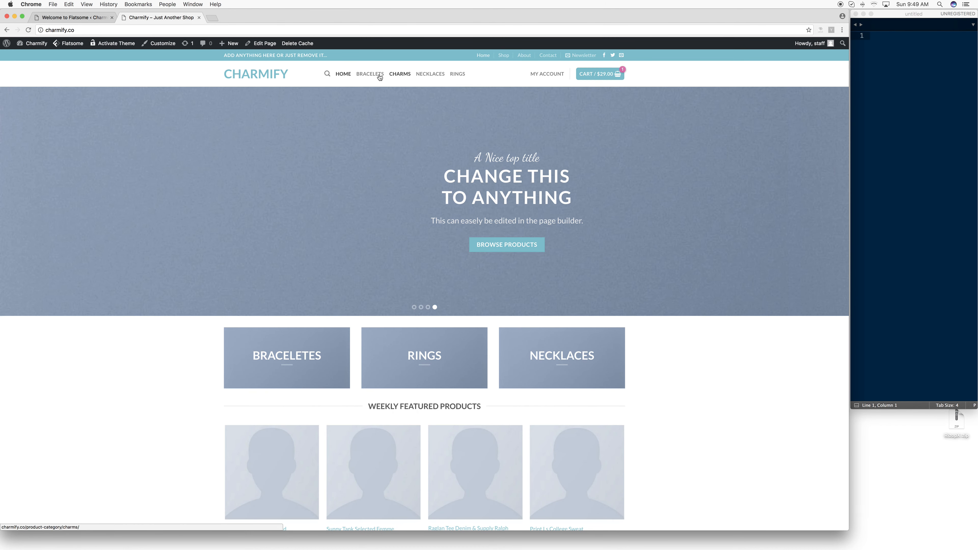
{"action": "left_click", "coordinate": [522, 57]}
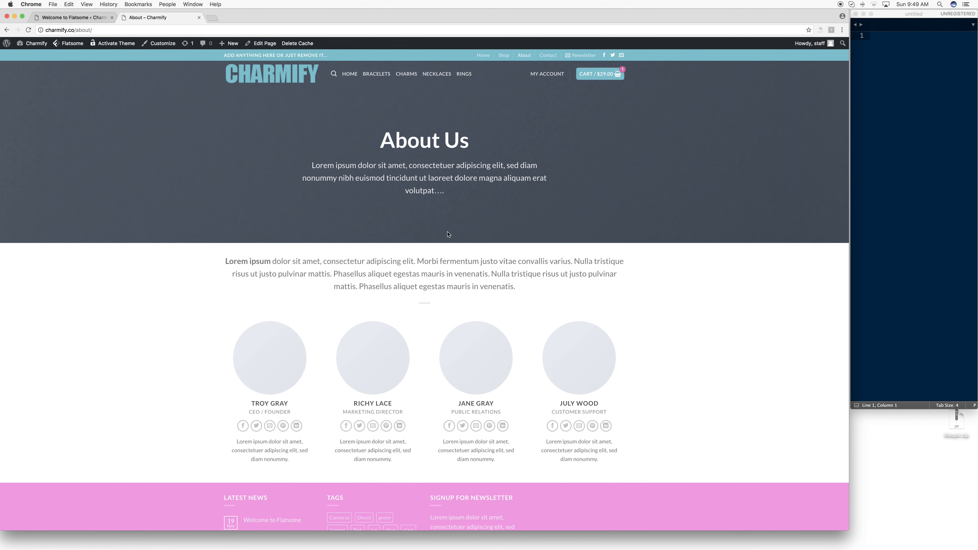
{"action": "scroll", "coordinate": [448, 233], "scroll_direction": "down", "scroll_amount": 3}
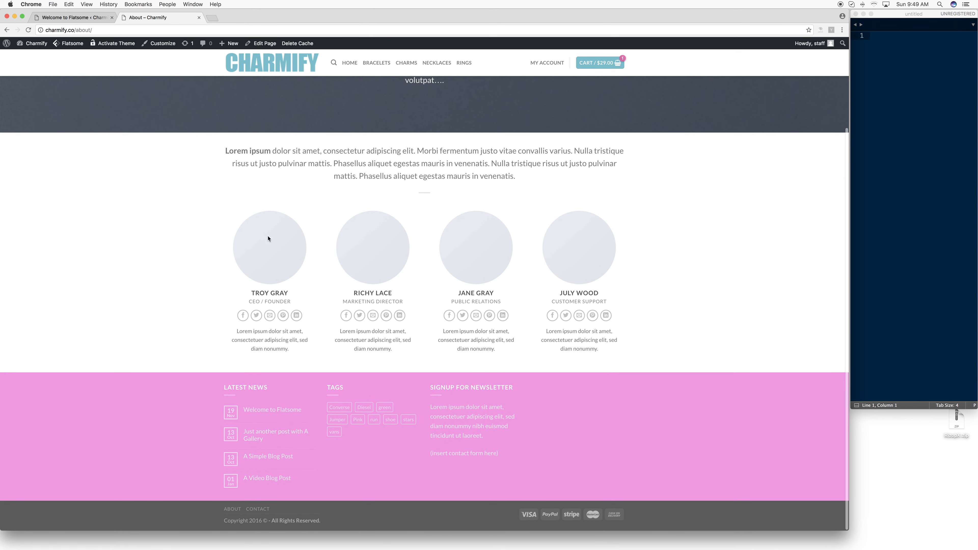
{"action": "scroll", "coordinate": [495, 234], "scroll_direction": "up", "scroll_amount": 3}
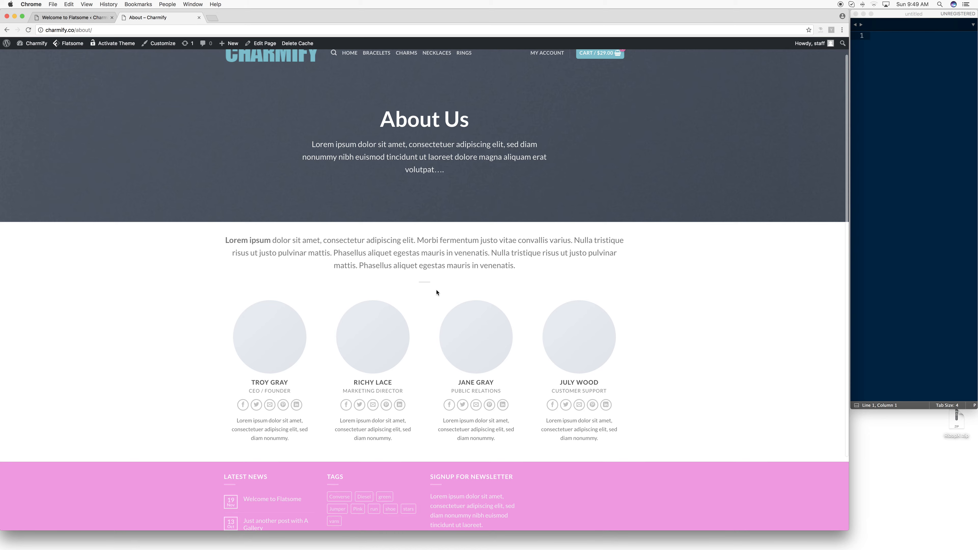
{"action": "scroll", "coordinate": [436, 292], "scroll_direction": "up", "scroll_amount": 1}
{"action": "left_click", "coordinate": [279, 84]}
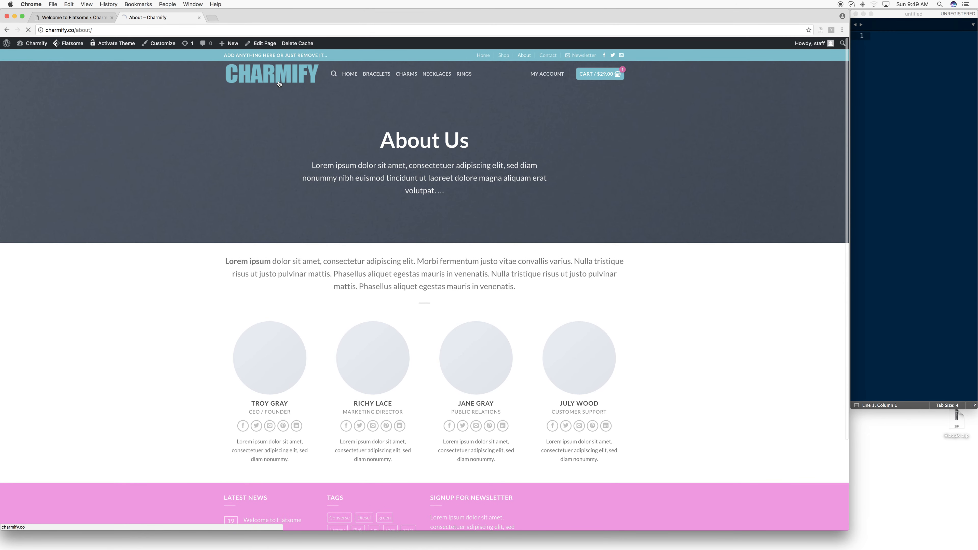